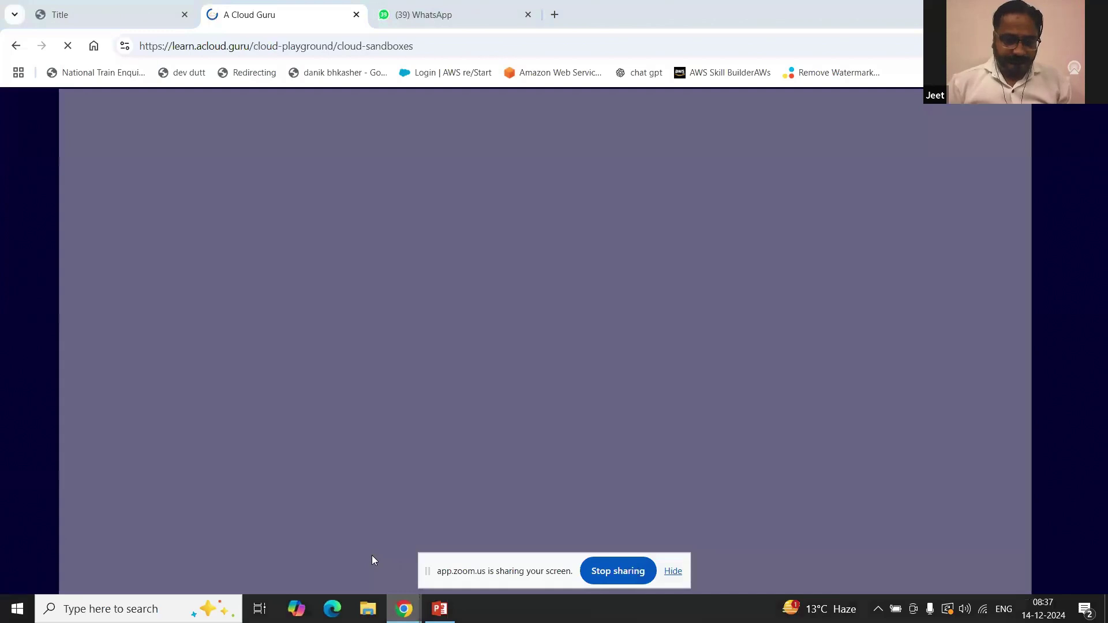
# Step: Turn off the Zoom camera and move the meeting and screen-sharing windows aside
pyautogui.click(94, 577)
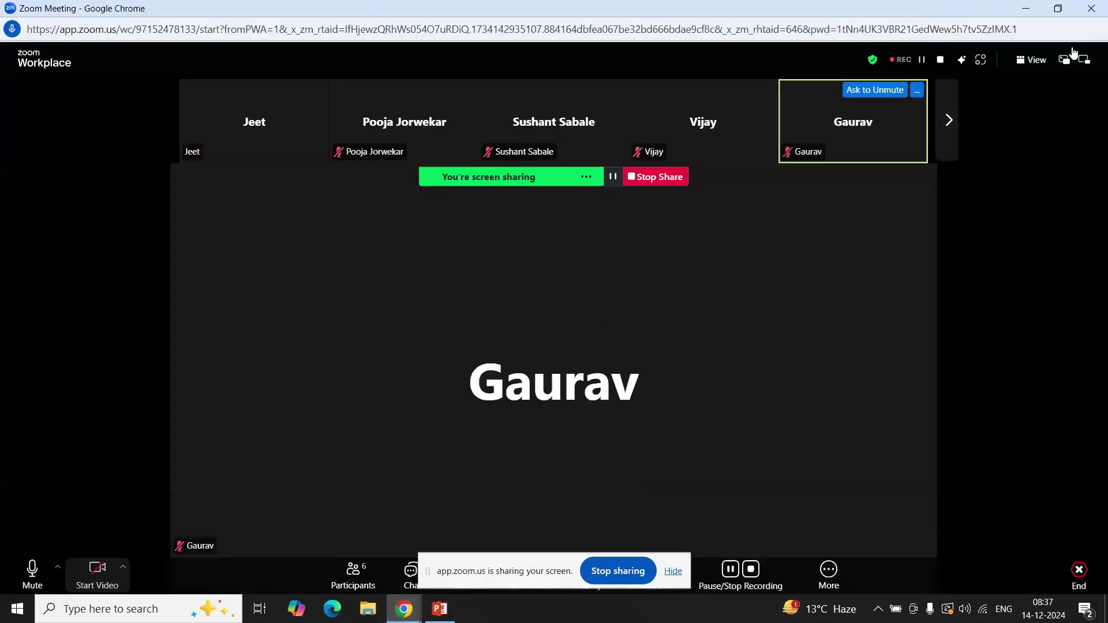
pyautogui.click(1029, 7)
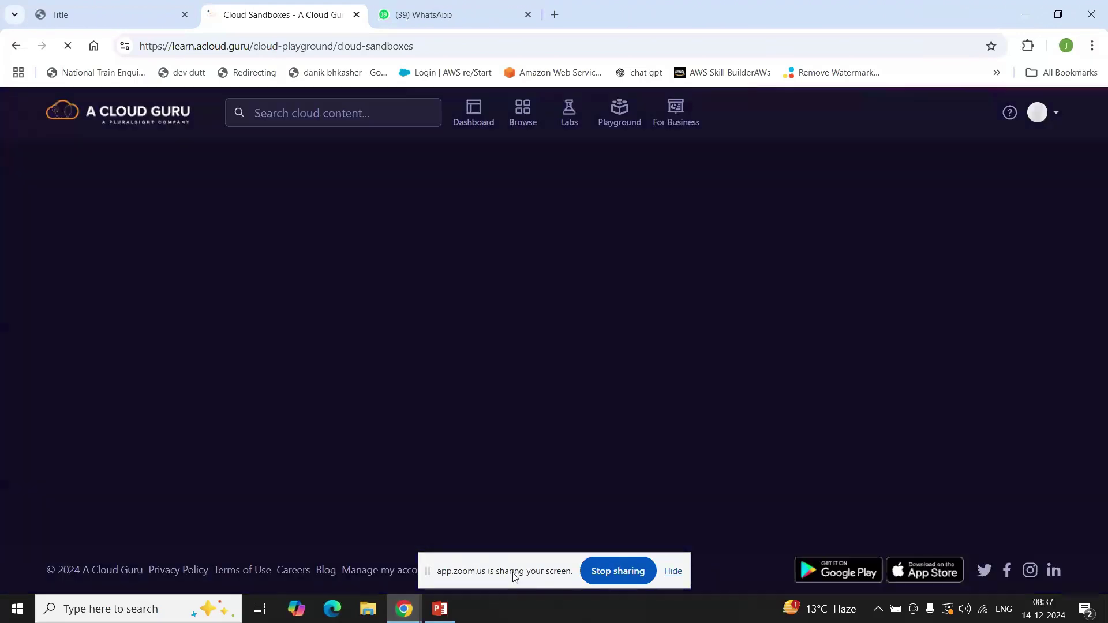
pyautogui.moveTo(512, 573); pyautogui.dragTo(586, 622)
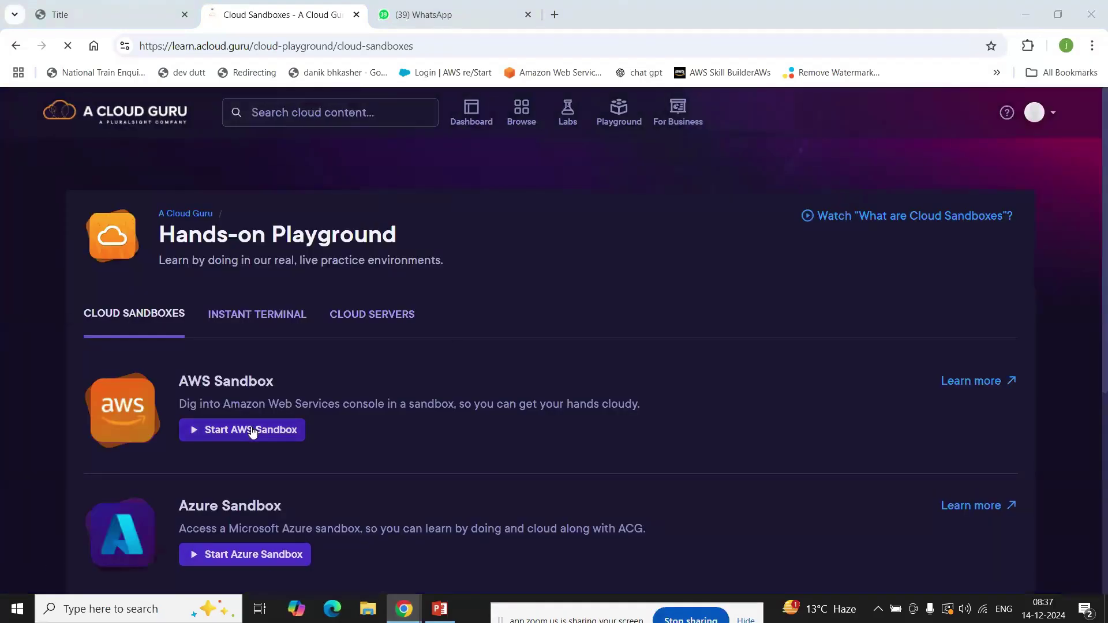
# Step: Start the AWS sandbox and load its console sign-in URL in a new tab
pyautogui.click(252, 430)
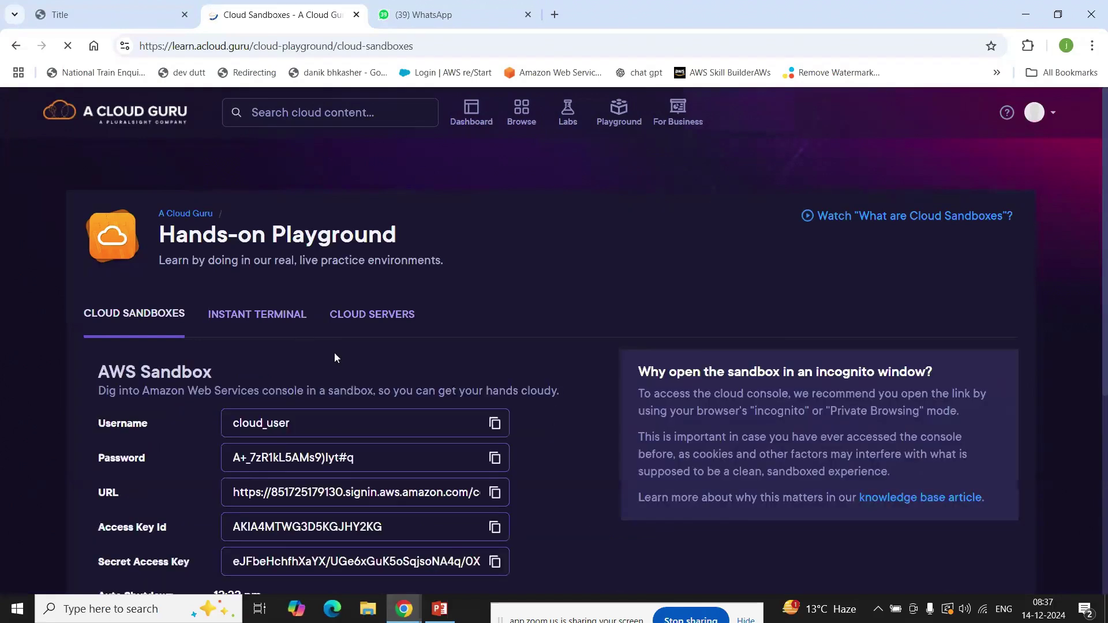
pyautogui.scroll(-3, 537, 262)
pyautogui.click(494, 276)
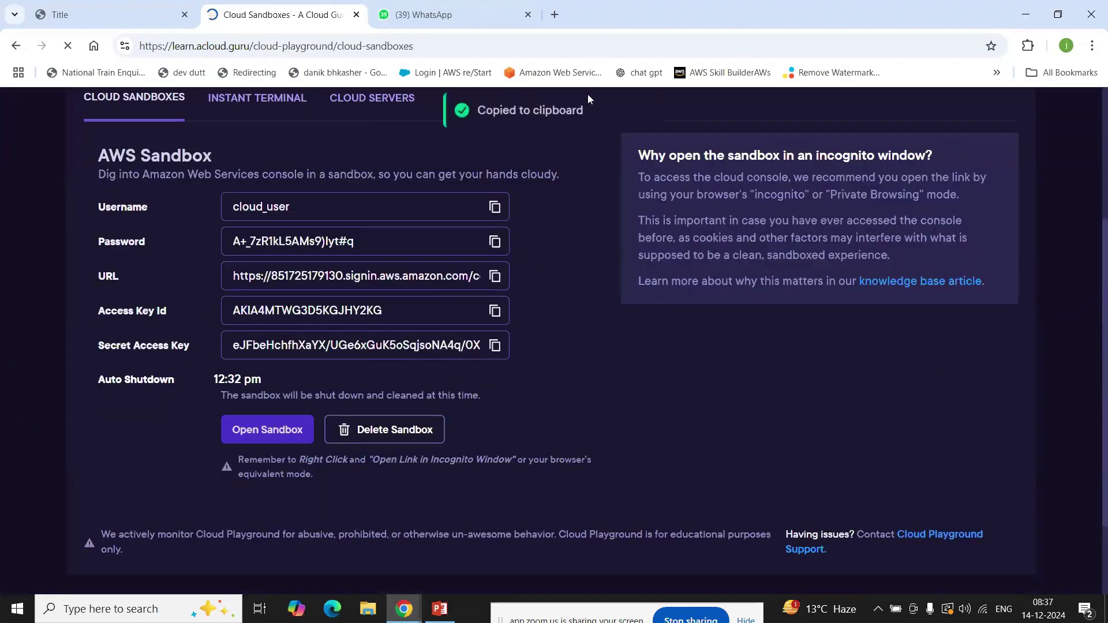
pyautogui.click(555, 19)
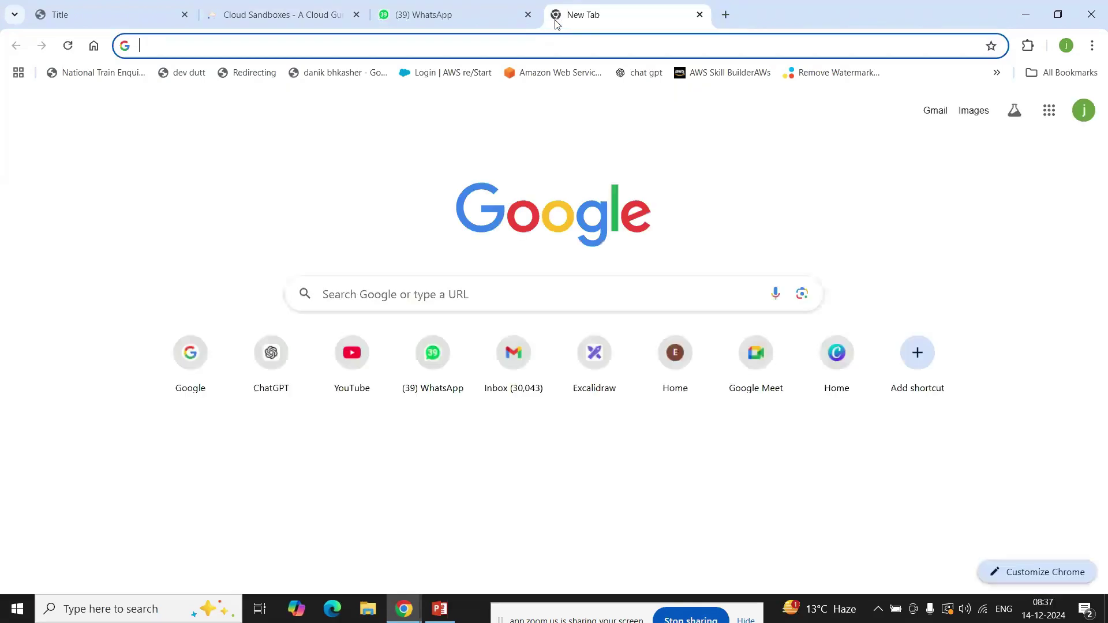
pyautogui.hotkey('ctrl', 'v')
pyautogui.press('Return')
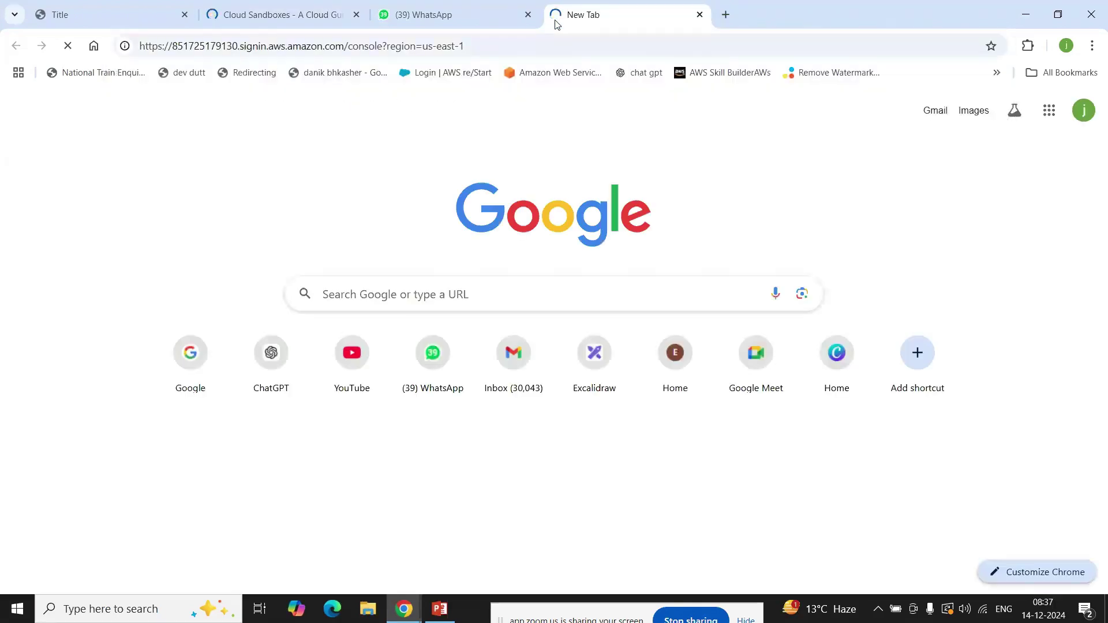
pyautogui.click(286, 15)
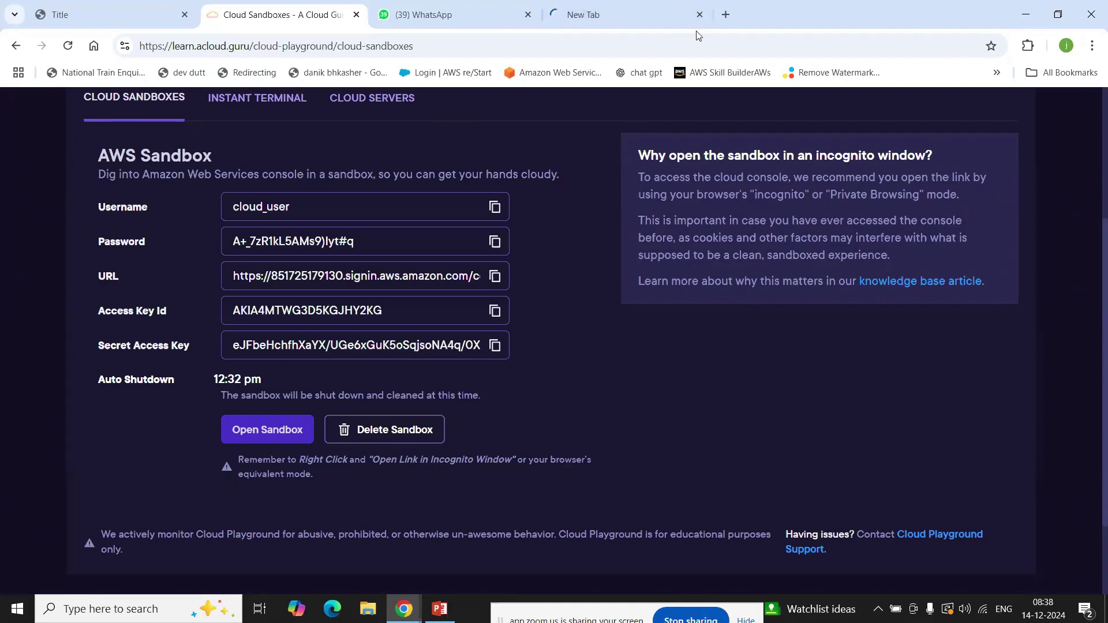
# Step: Open excalidraw.com in a new browser tab
pyautogui.click(727, 16)
pyautogui.write('excalidraw.com')
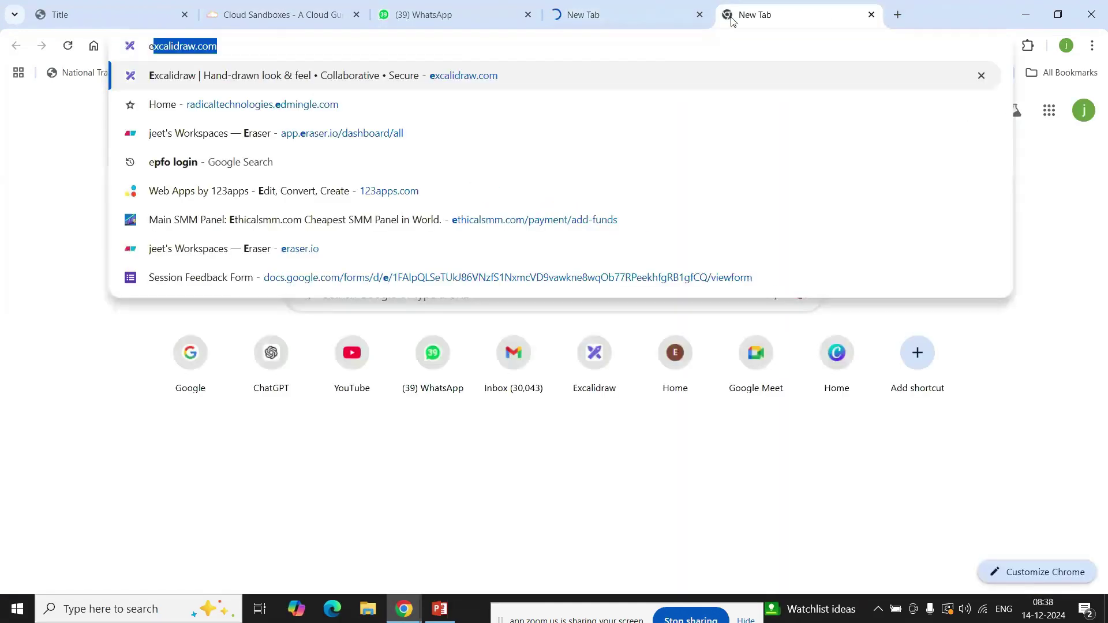
pyautogui.press('Right')
pyautogui.press('Return')
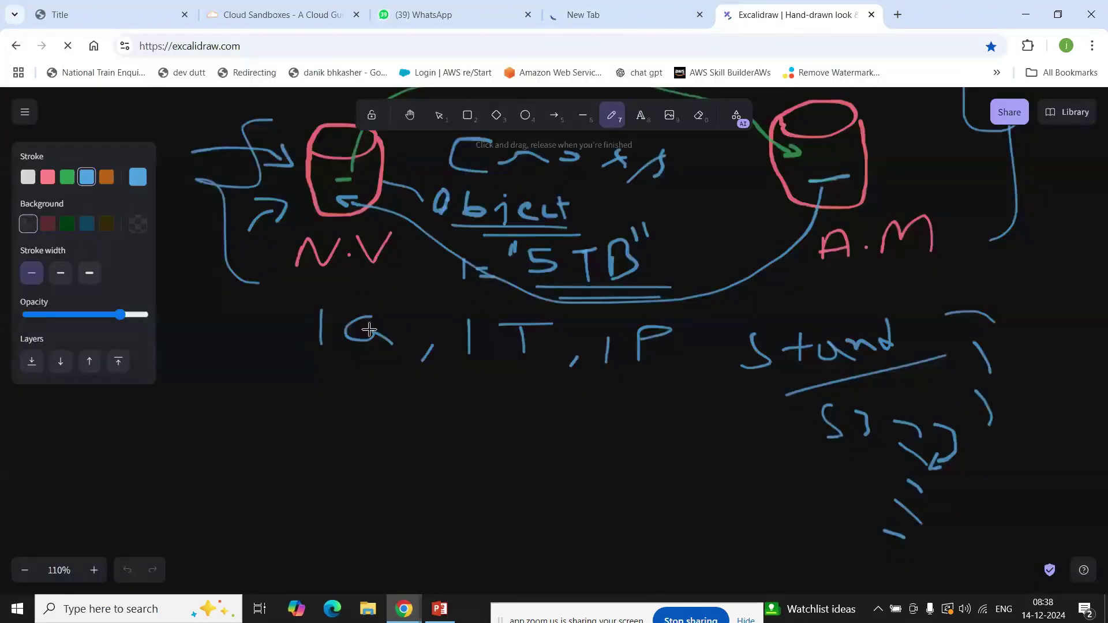
pyautogui.scroll(-3, 372, 329)
# Step: Sketch a bucket linked to 'ec2' by a two-way arrow
pyautogui.click(329, 335)
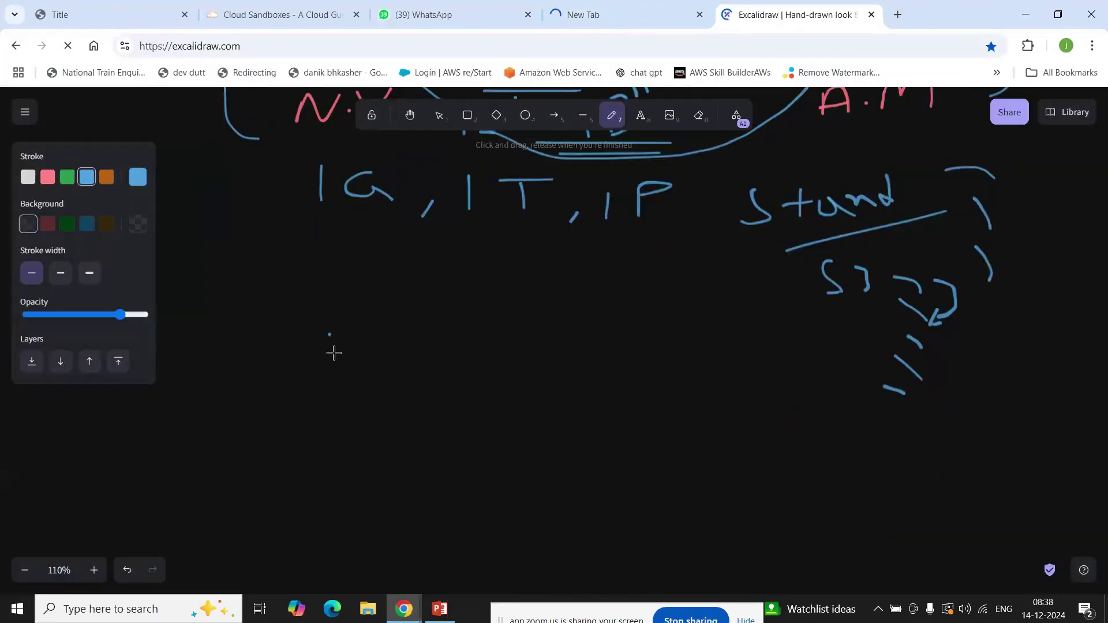
pyautogui.moveTo(323, 386)
pyautogui.mouseDown()
pyautogui.moveTo(377, 375)
pyautogui.moveTo(338, 373)
pyautogui.moveTo(325, 407)
pyautogui.moveTo(329, 436)
pyautogui.moveTo(371, 427)
pyautogui.moveTo(385, 371)
pyautogui.mouseUp()
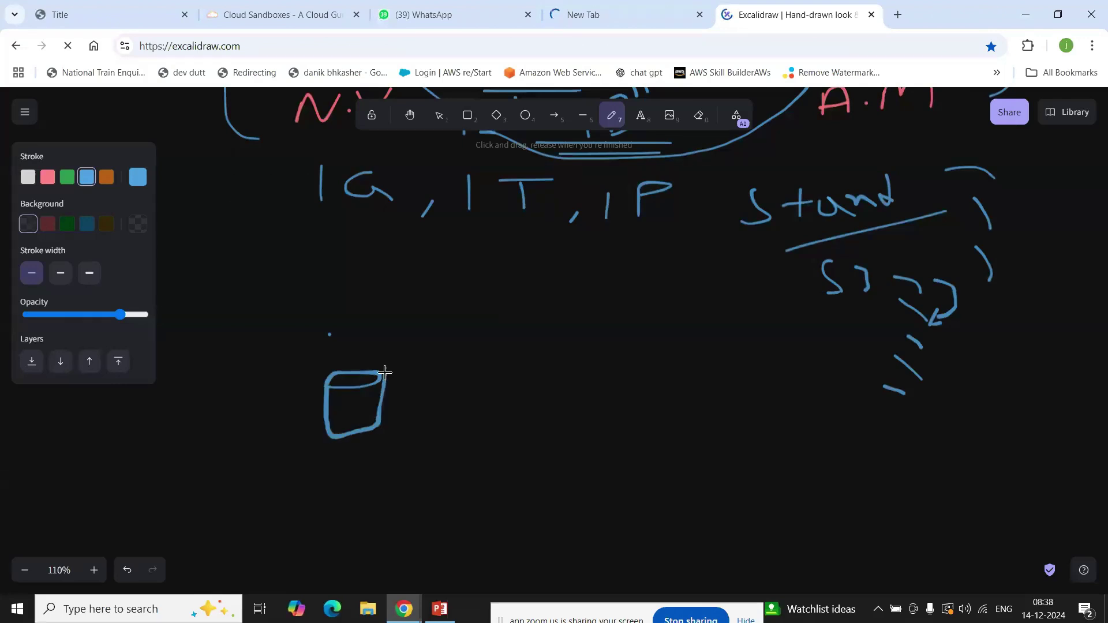
pyautogui.moveTo(712, 382)
pyautogui.mouseDown()
pyautogui.moveTo(726, 375)
pyautogui.moveTo(721, 396)
pyautogui.moveTo(743, 373)
pyautogui.moveTo(769, 388)
pyautogui.moveTo(794, 371)
pyautogui.moveTo(811, 396)
pyautogui.moveTo(774, 384)
pyautogui.mouseUp()
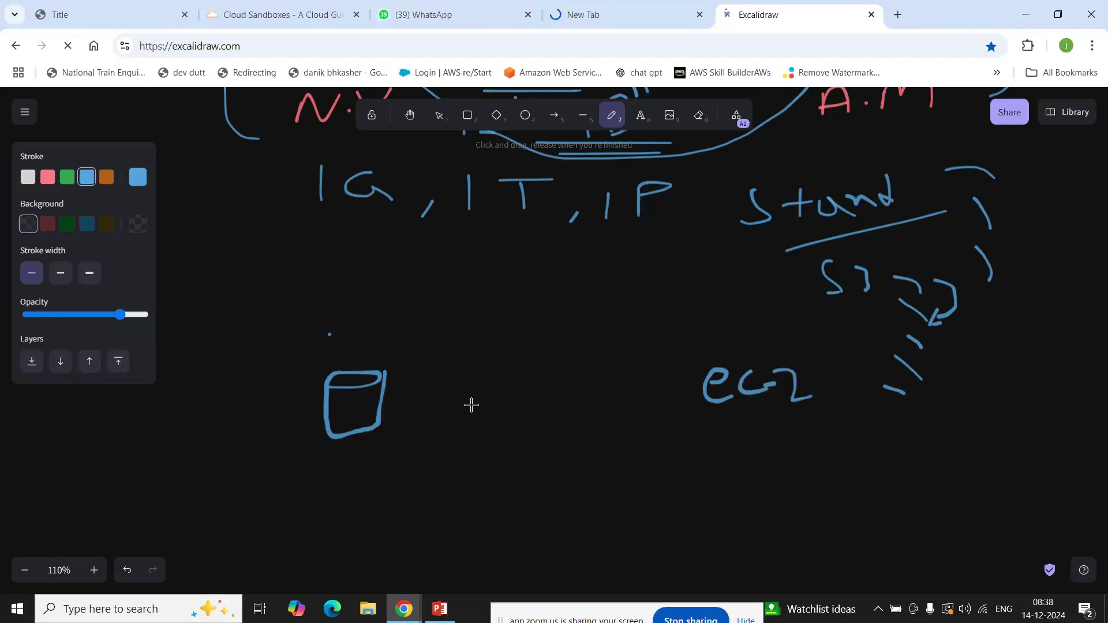
pyautogui.moveTo(460, 404)
pyautogui.mouseDown()
pyautogui.moveTo(616, 404)
pyautogui.moveTo(601, 413)
pyautogui.mouseUp()
pyautogui.moveTo(484, 382)
pyautogui.mouseDown()
pyautogui.moveTo(447, 410)
pyautogui.moveTo(510, 417)
pyautogui.mouseUp()
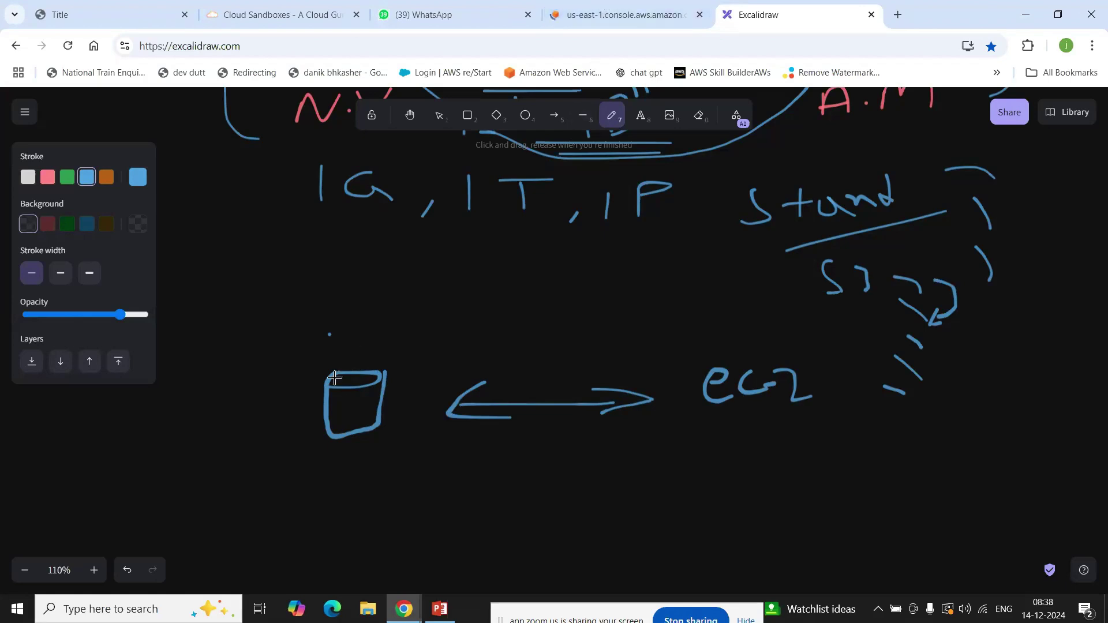
pyautogui.moveTo(337, 410)
pyautogui.mouseDown()
pyautogui.moveTo(338, 399)
pyautogui.moveTo(340, 410)
pyautogui.moveTo(362, 395)
pyautogui.moveTo(360, 404)
pyautogui.mouseUp()
# Step: Draw an arrow down from ec2 to an underlined 'PUBLIC.IP' label
pyautogui.moveTo(754, 413); pyautogui.dragTo(772, 455)
pyautogui.moveTo(750, 434); pyautogui.dragTo(780, 429)
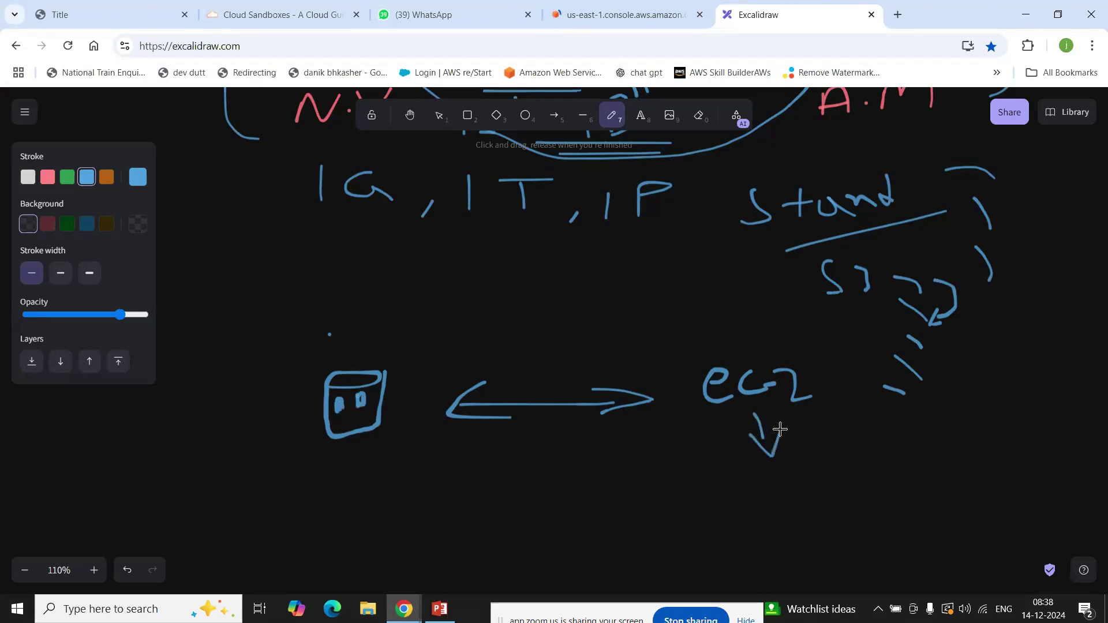
pyautogui.moveTo(789, 475)
pyautogui.mouseDown()
pyautogui.moveTo(785, 455)
pyautogui.moveTo(828, 450)
pyautogui.moveTo(843, 461)
pyautogui.moveTo(855, 448)
pyautogui.moveTo(844, 460)
pyautogui.moveTo(883, 458)
pyautogui.moveTo(931, 418)
pyautogui.moveTo(933, 437)
pyautogui.moveTo(952, 429)
pyautogui.mouseUp()
pyautogui.moveTo(952, 410); pyautogui.dragTo(951, 423)
pyautogui.click(915, 431)
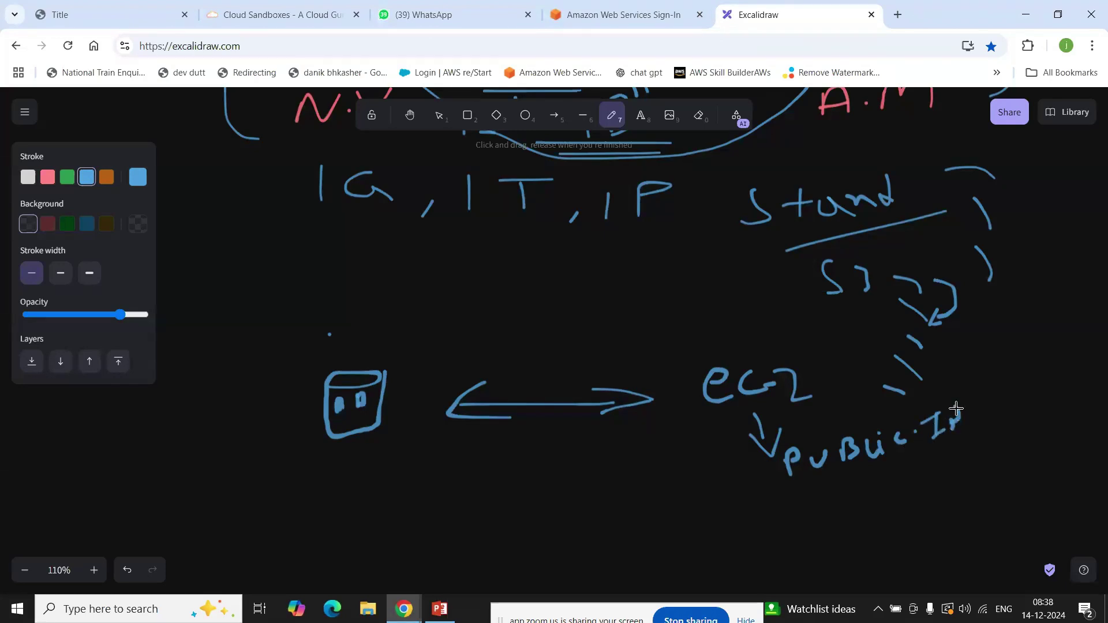
pyautogui.moveTo(363, 443); pyautogui.dragTo(380, 439)
pyautogui.moveTo(792, 484); pyautogui.dragTo(1000, 440)
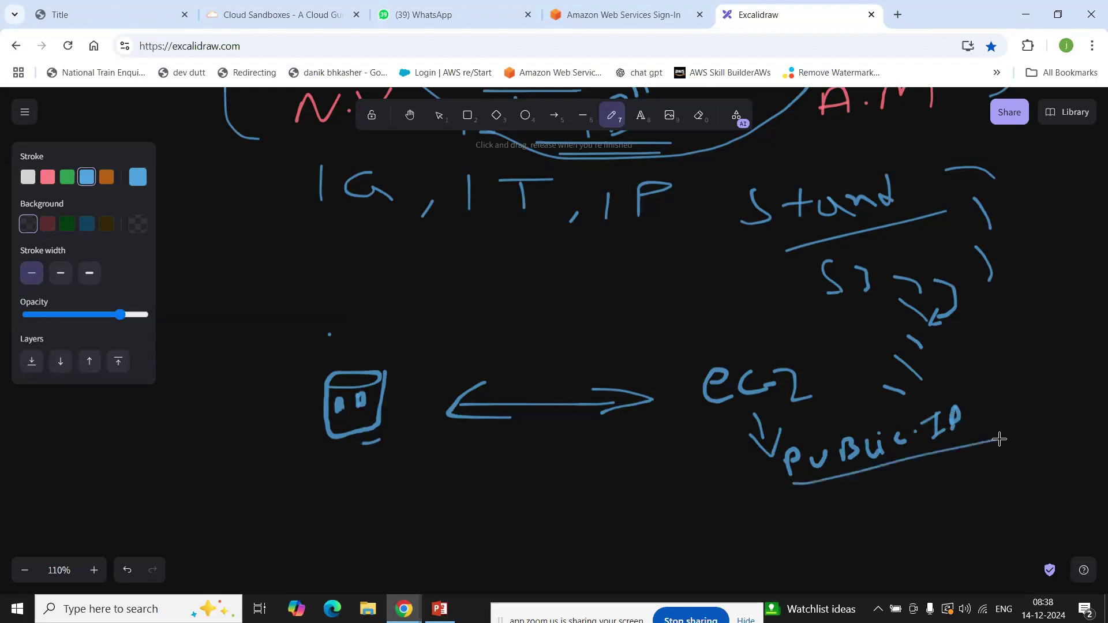
# Step: Paste the sandbox username into the IAM user name field
pyautogui.click(628, 17)
pyautogui.click(277, 15)
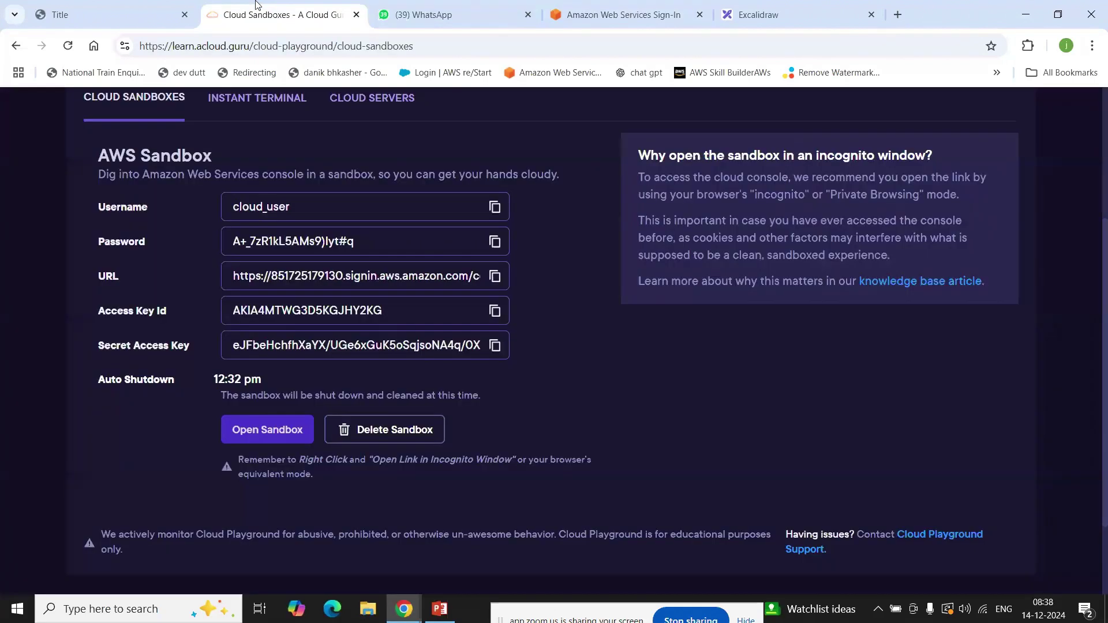
pyautogui.click(494, 207)
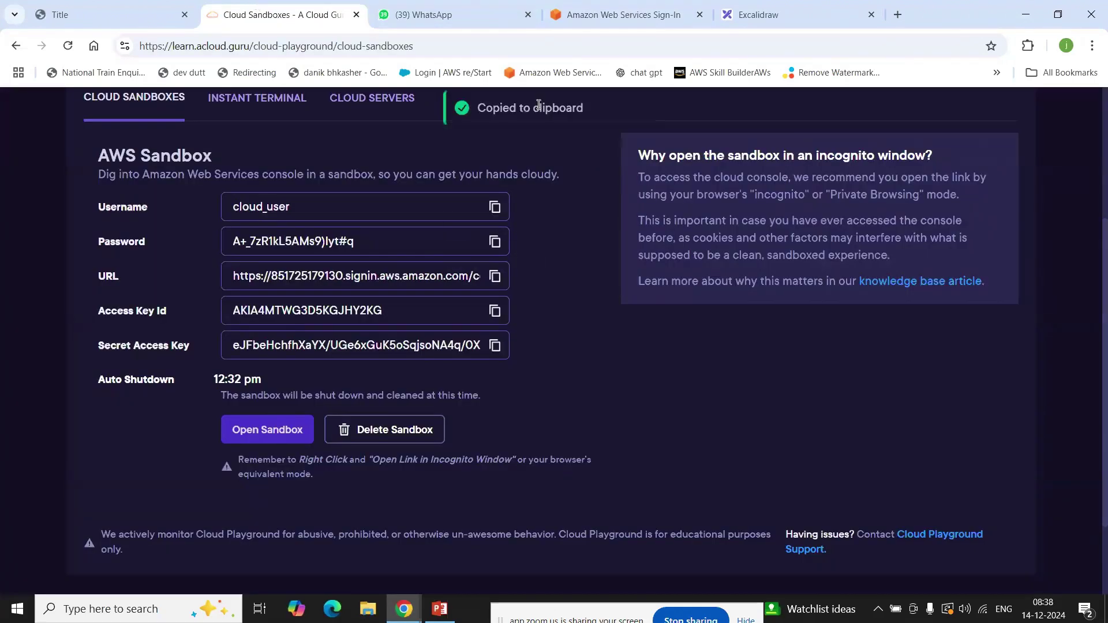
pyautogui.click(628, 15)
pyautogui.hotkey('ctrl', 'v')
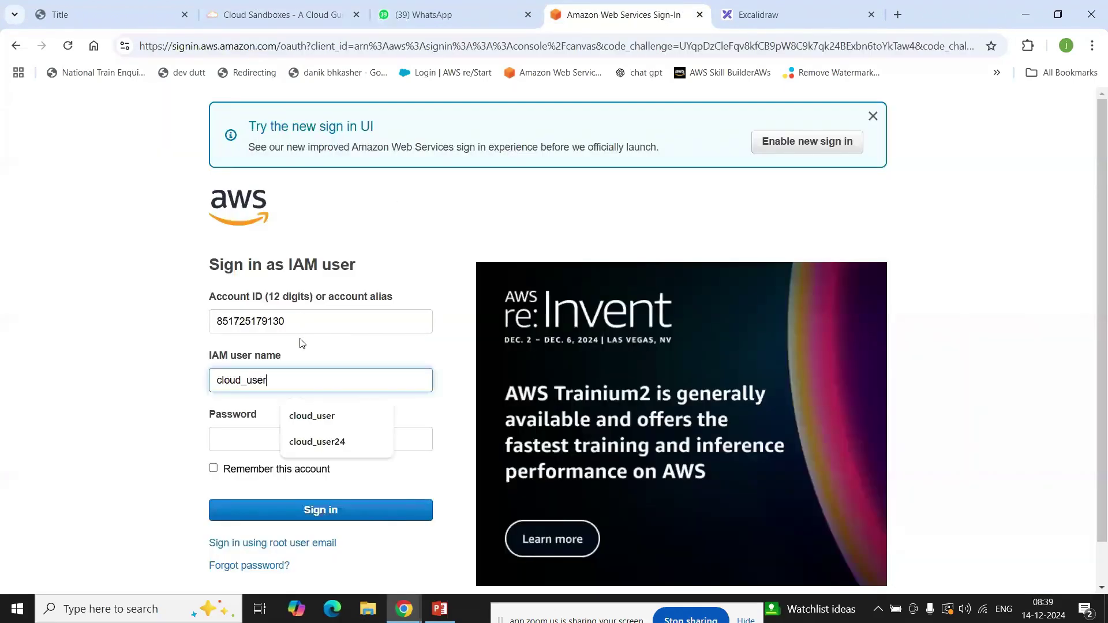
# Step: Paste the sandbox password, sign in to the console, and return to Excalidraw
pyautogui.click(277, 15)
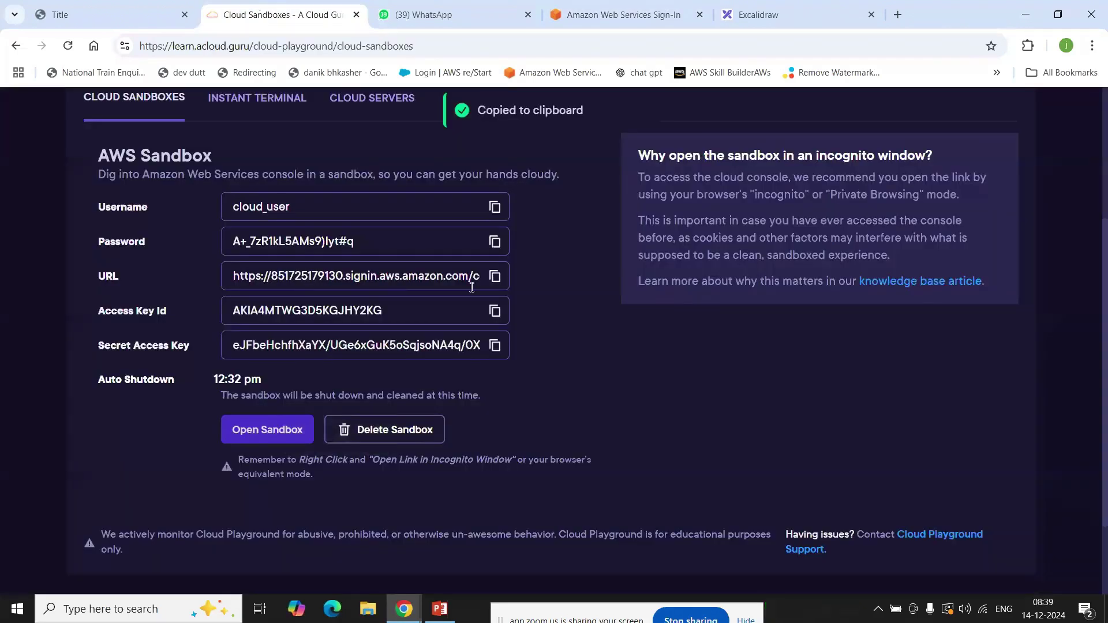
pyautogui.click(494, 242)
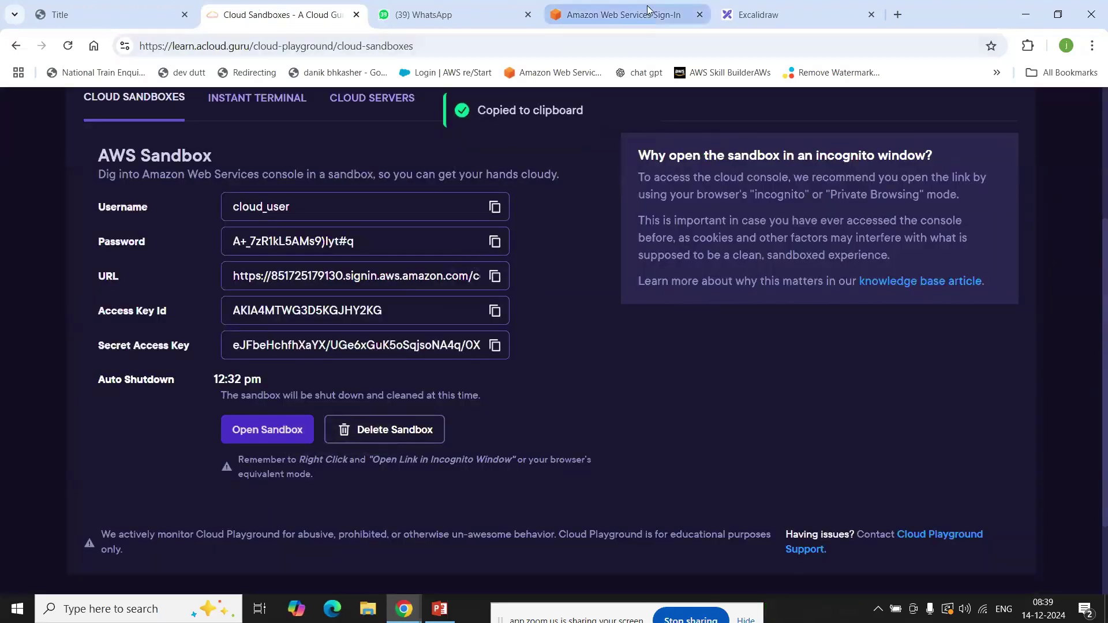
pyautogui.click(634, 16)
pyautogui.click(296, 444)
pyautogui.hotkey('ctrl', 'v')
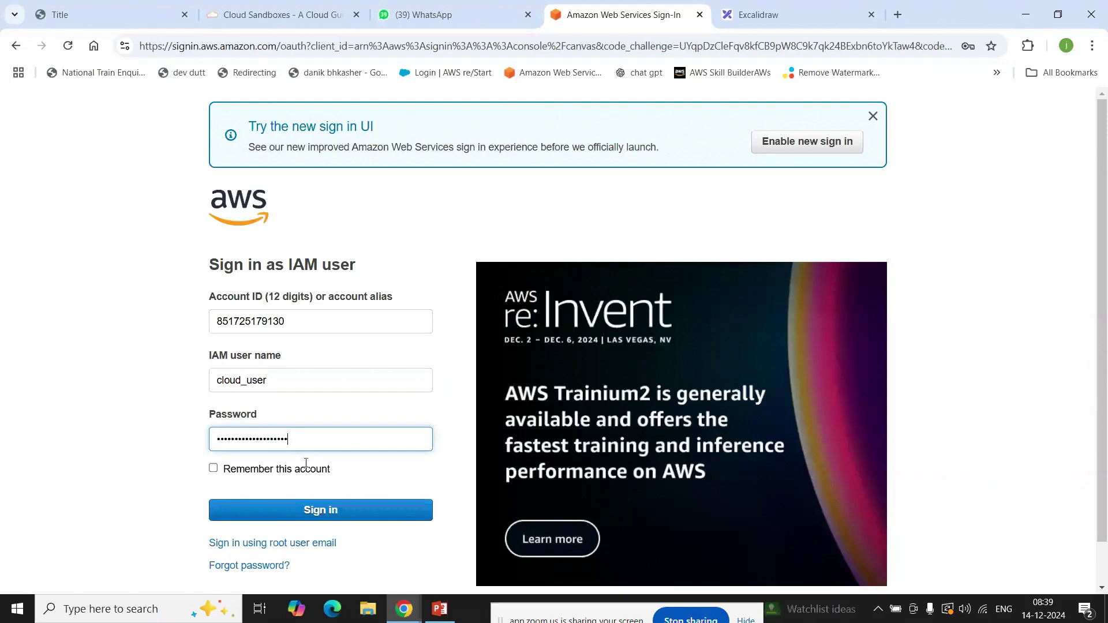
pyautogui.click(348, 521)
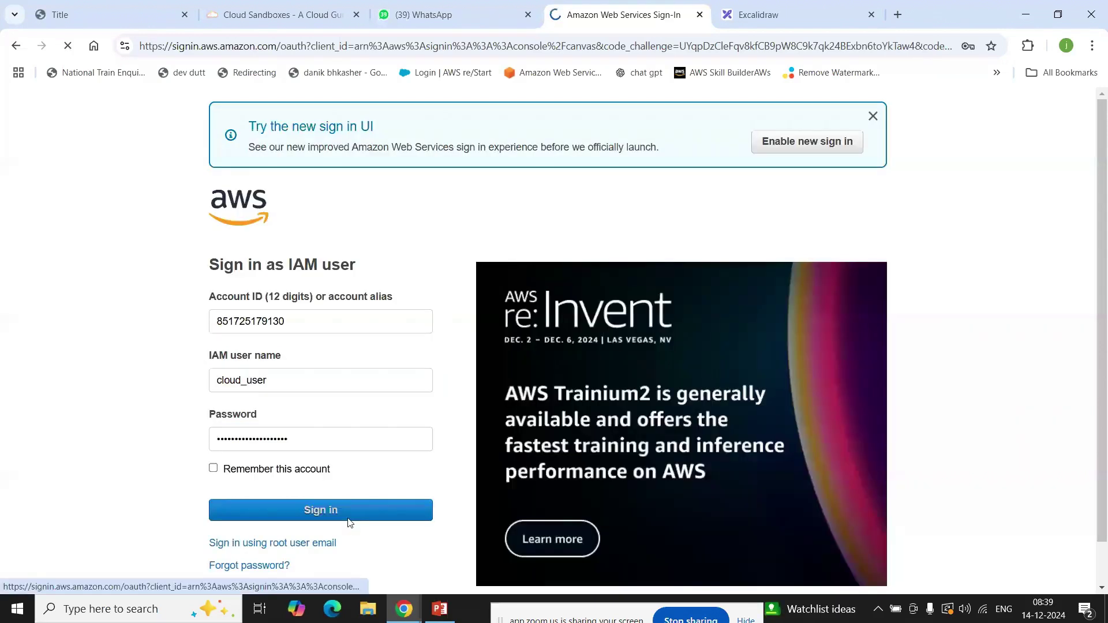
pyautogui.click(785, 13)
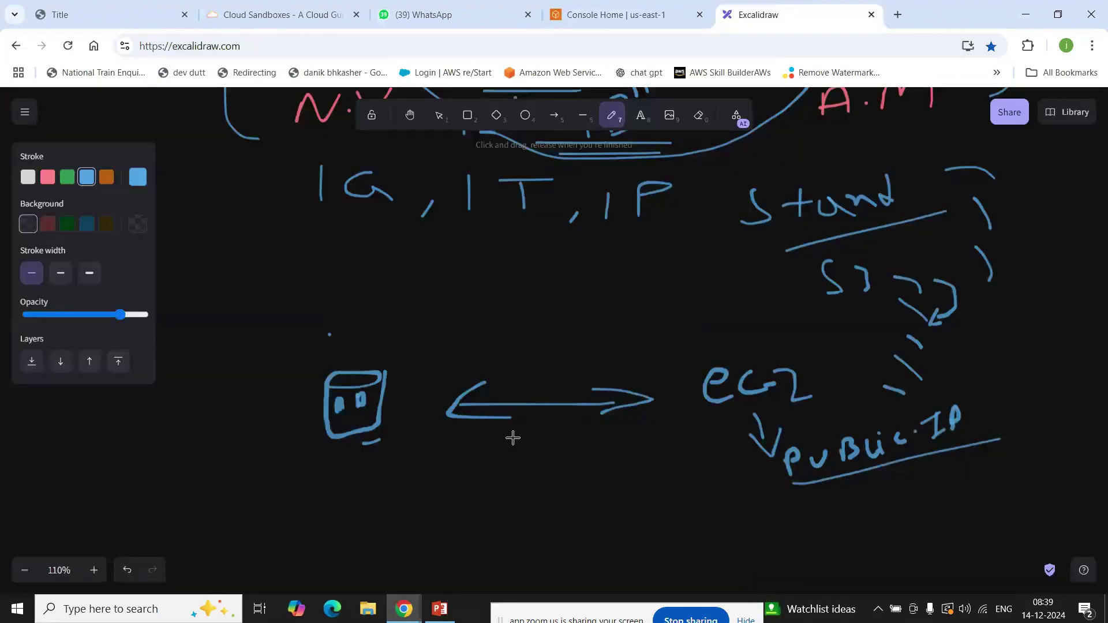
# Step: Draw a smiling face in the bucket and a box beneath 'PUBLIC.IP'
pyautogui.moveTo(337, 424); pyautogui.dragTo(362, 418)
pyautogui.moveTo(800, 486)
pyautogui.mouseDown()
pyautogui.moveTo(799, 521)
pyautogui.moveTo(988, 540)
pyautogui.mouseUp()
pyautogui.moveTo(1062, 537)
pyautogui.mouseDown()
pyautogui.moveTo(1031, 460)
pyautogui.moveTo(999, 440)
pyautogui.mouseUp()
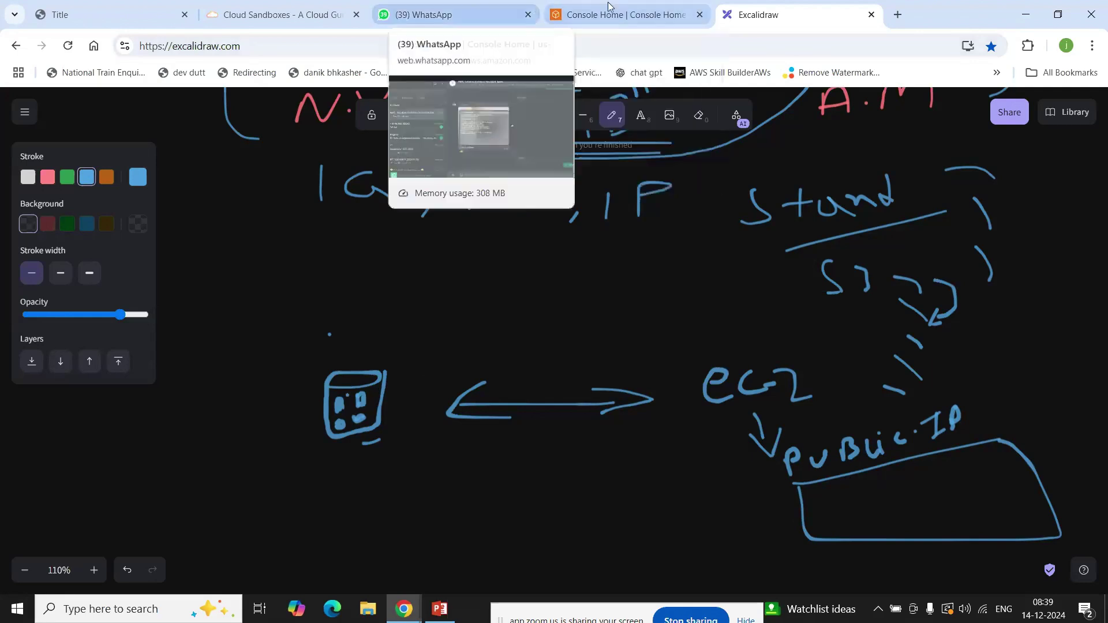
pyautogui.click(593, 17)
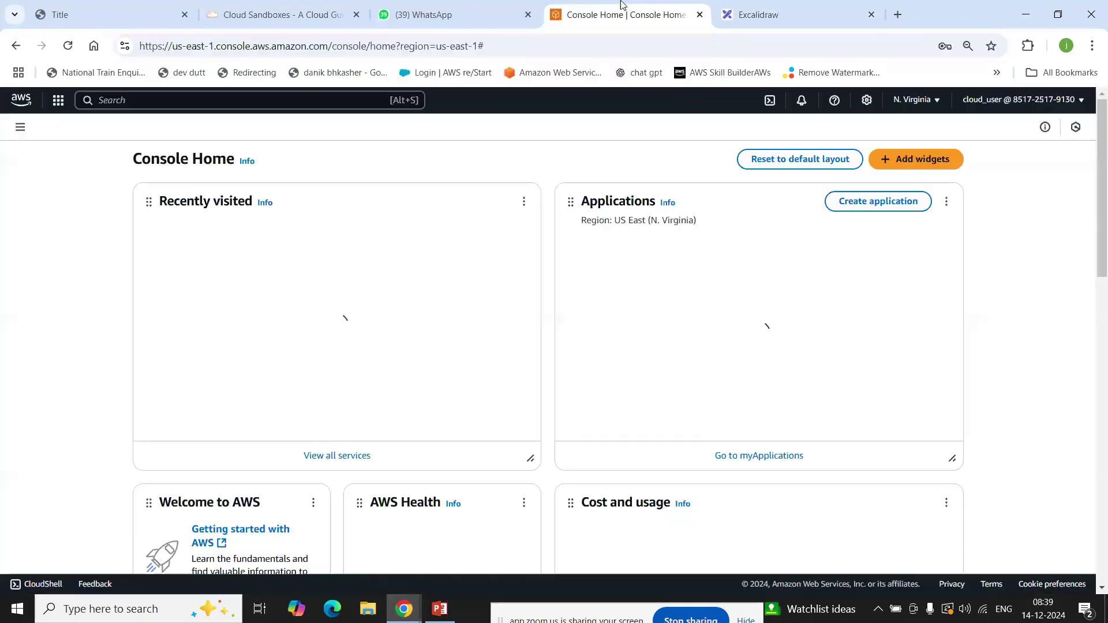
# Step: Search the console for s3 and open the Amazon S3 homepage
pyautogui.click(181, 100)
pyautogui.write('s3')
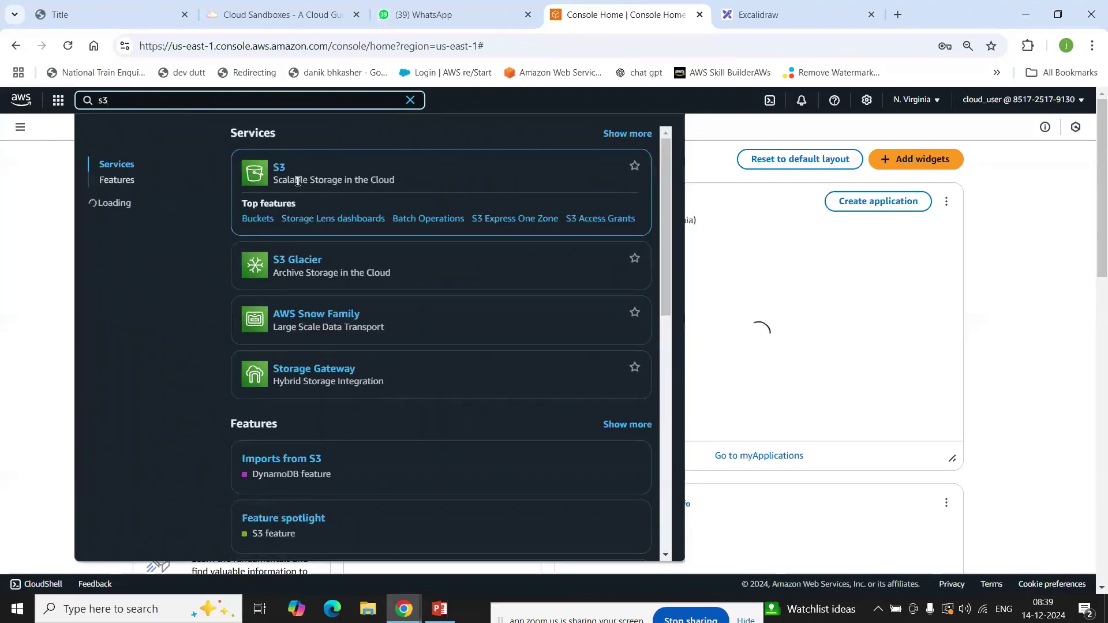
pyautogui.click(282, 170)
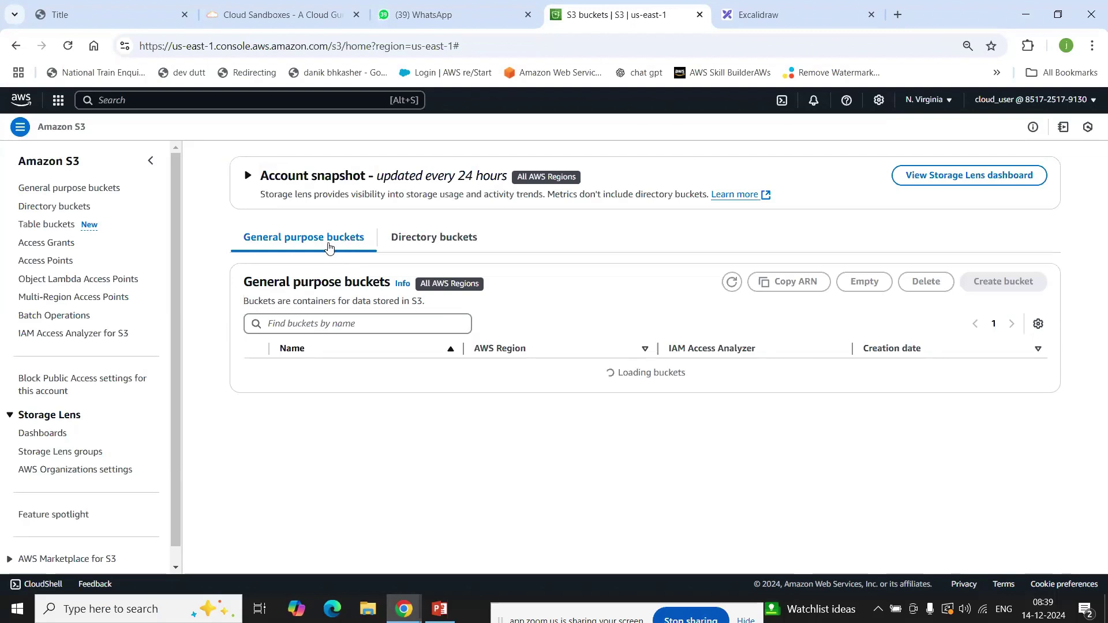
pyautogui.click(63, 168)
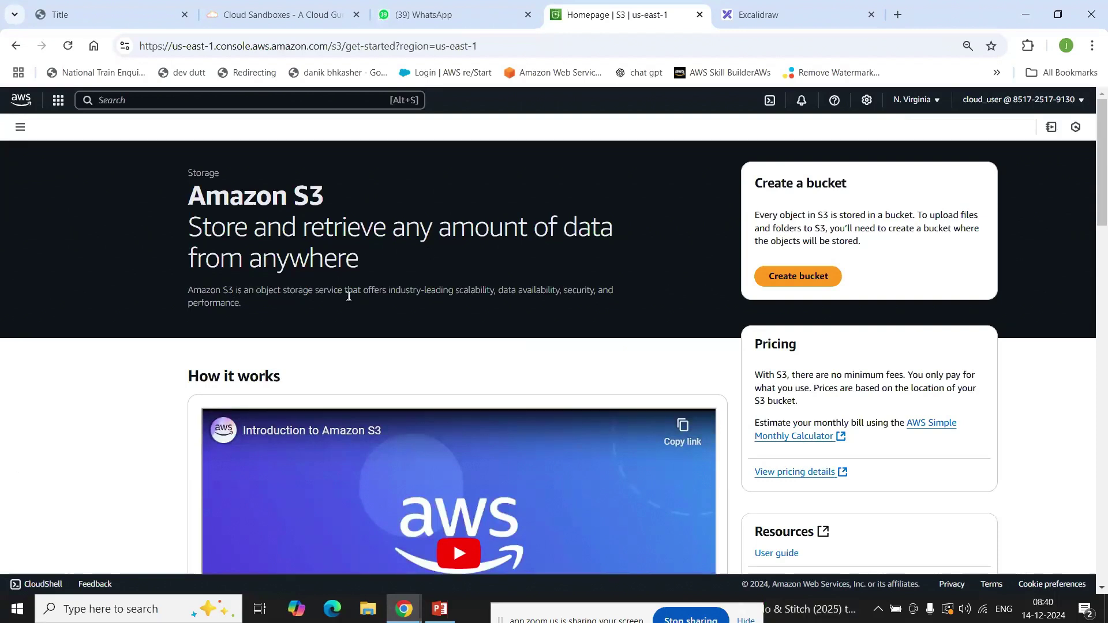
# Step: Highlight 'performance' in the S3 description and scroll through the page
pyautogui.moveTo(473, 292); pyautogui.dragTo(600, 292)
pyautogui.click(573, 290)
pyautogui.moveTo(189, 307); pyautogui.dragTo(255, 310)
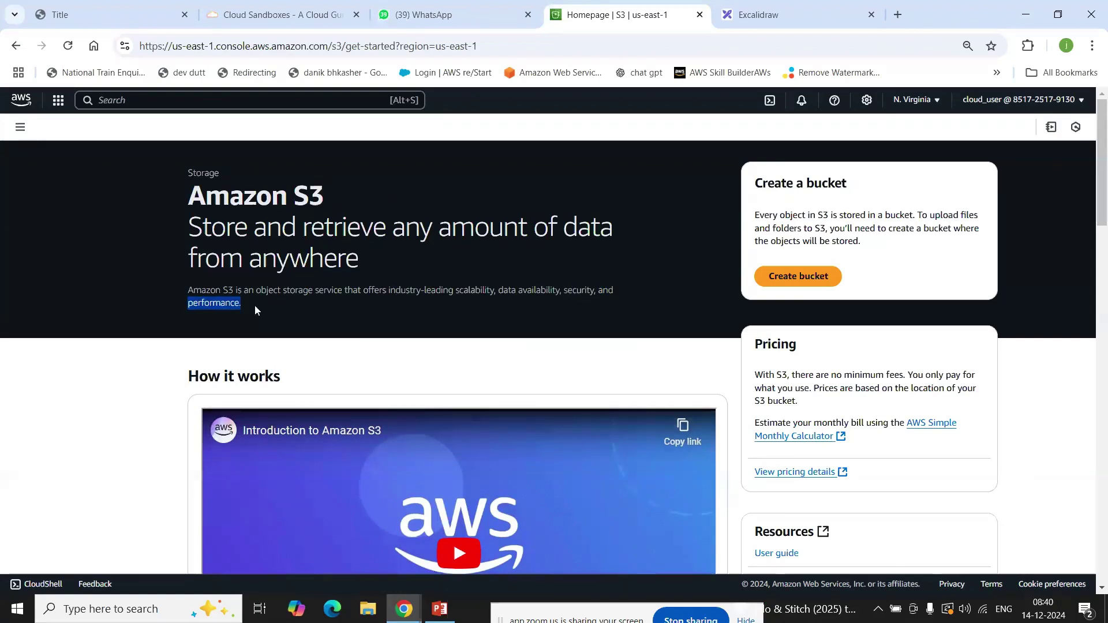
pyautogui.scroll(-4, 254, 304)
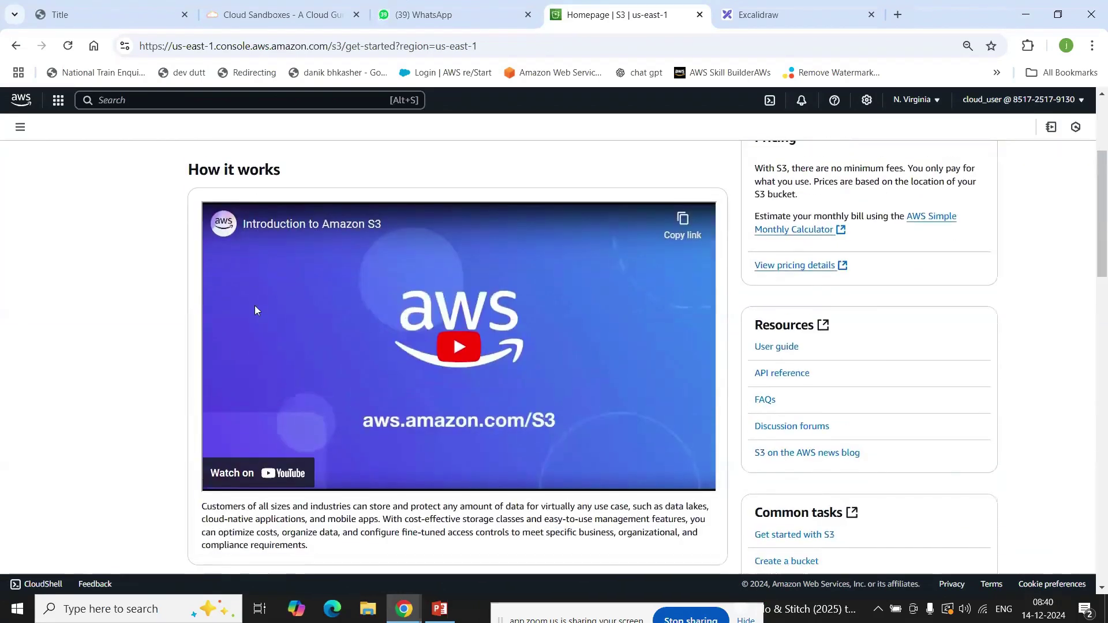
pyautogui.scroll(4, 255, 310)
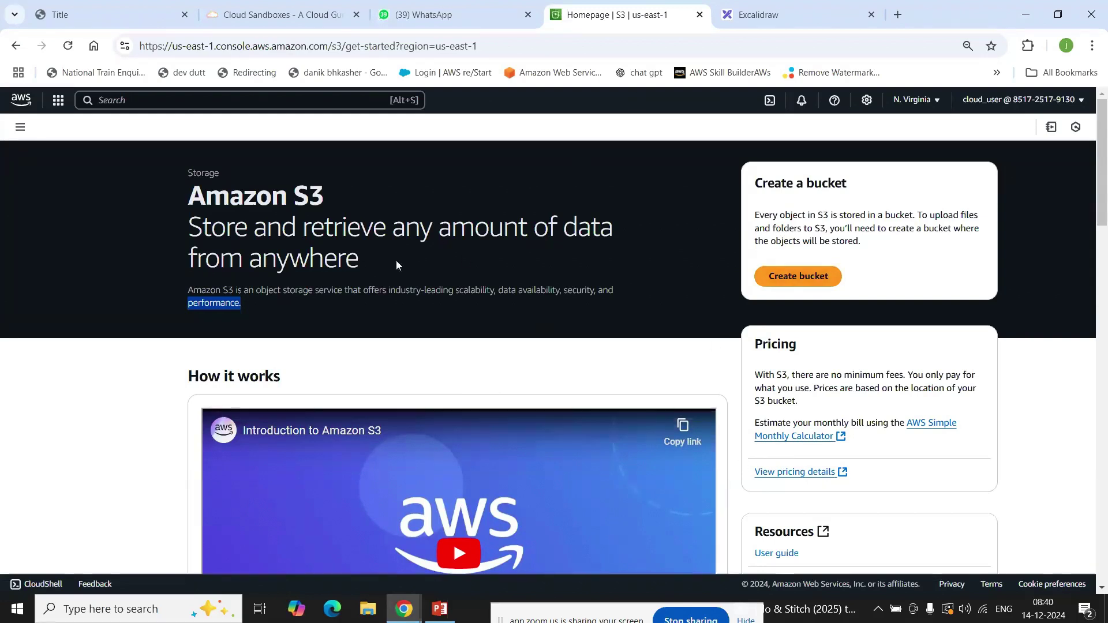
pyautogui.scroll(-3, 549, 303)
pyautogui.scroll(3, 549, 302)
# Step: Start a General purpose bucket and type the user's first name as its name
pyautogui.click(822, 276)
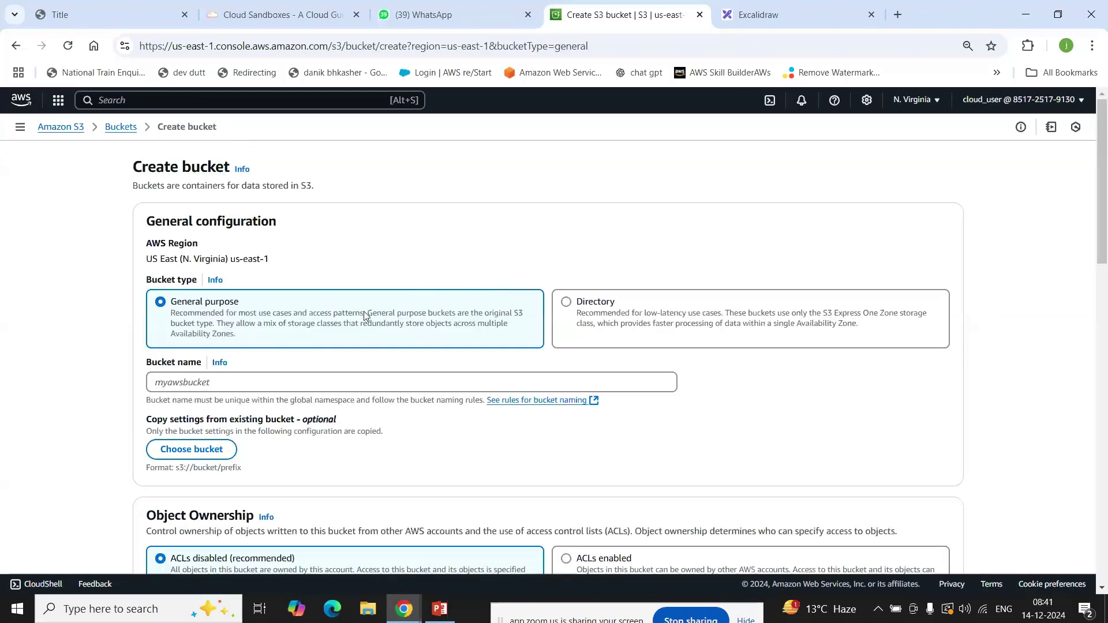
pyautogui.scroll(-3, 364, 314)
pyautogui.click(254, 243)
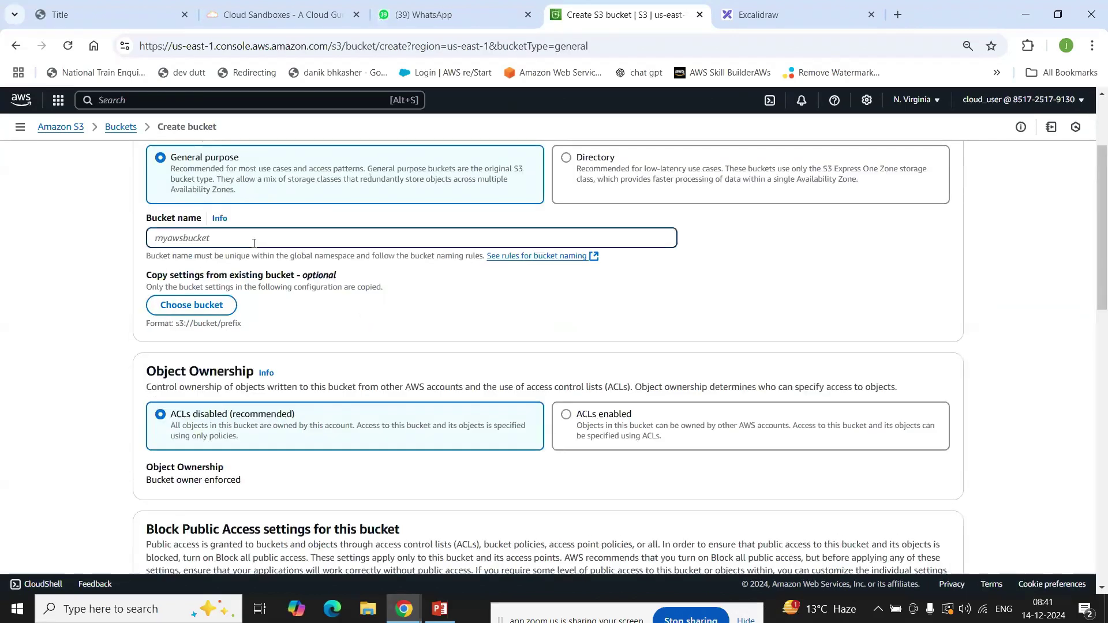
pyautogui.write('gaurav')
# Step: Prefix the bucket name with the user's surname, correcting a typo
pyautogui.click(156, 238)
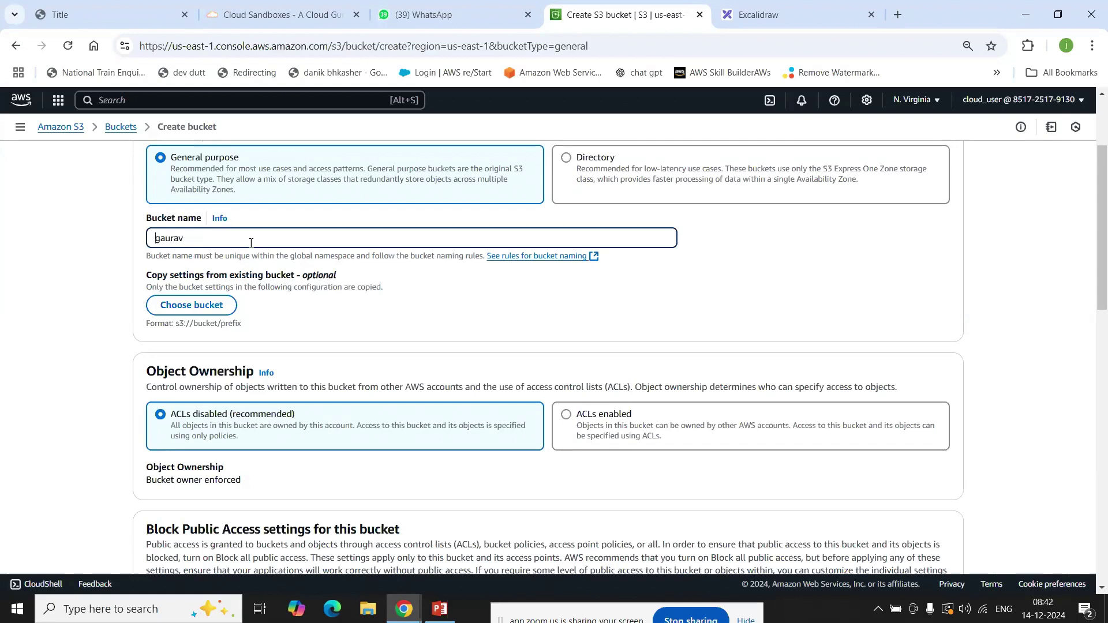
pyautogui.write('upwalr')
pyautogui.press('BackSpace')
pyautogui.write('e')
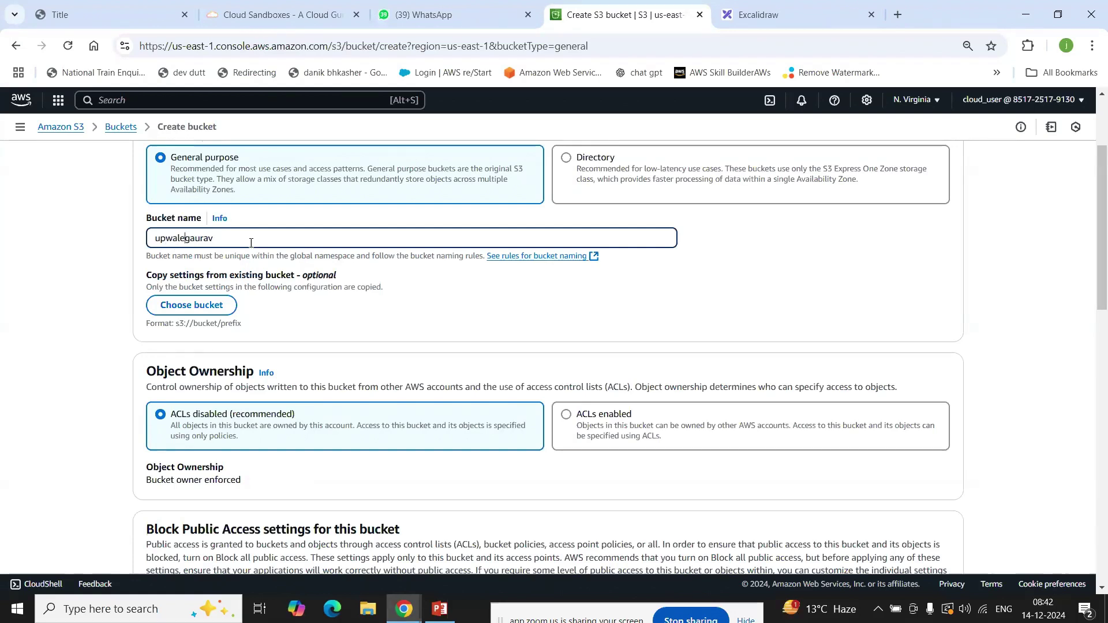
pyautogui.scroll(-4, 348, 252)
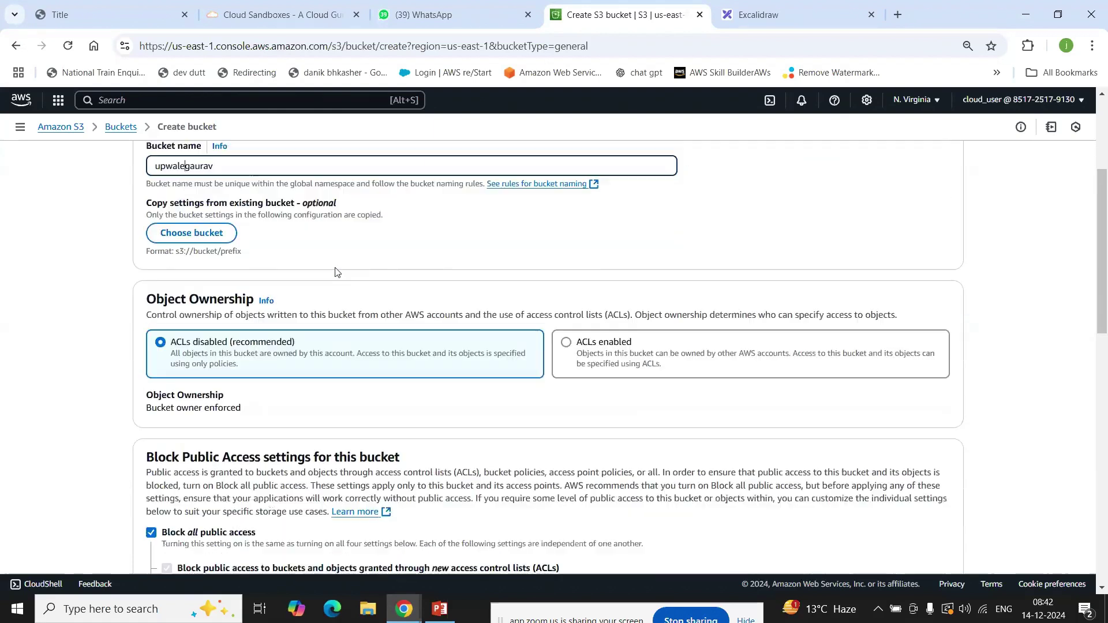
pyautogui.scroll(5, 334, 272)
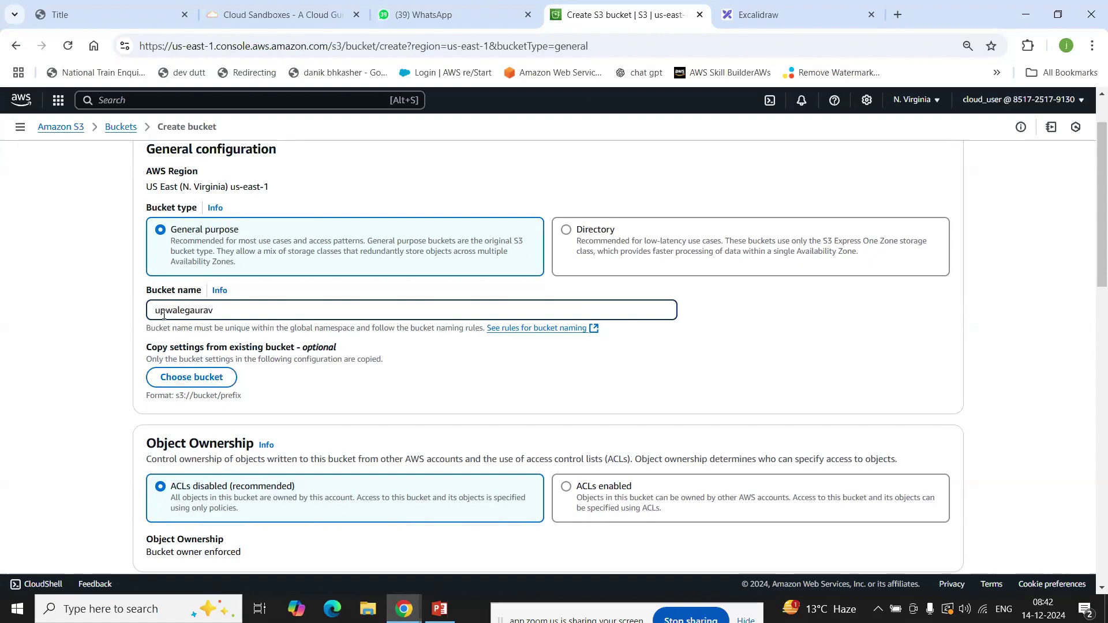
pyautogui.rightClick(225, 311)
# Step: Select ACLs enabled under Object Ownership, keeping Bucket owner preferred
pyautogui.click(160, 312)
pyautogui.scroll(-4, 266, 313)
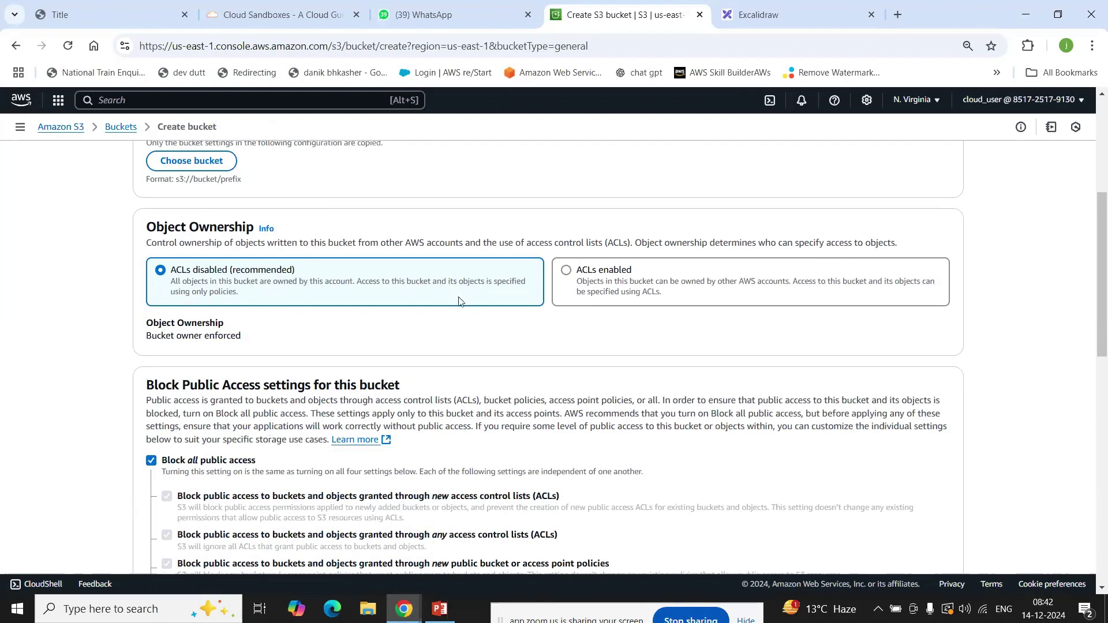
pyautogui.click(639, 282)
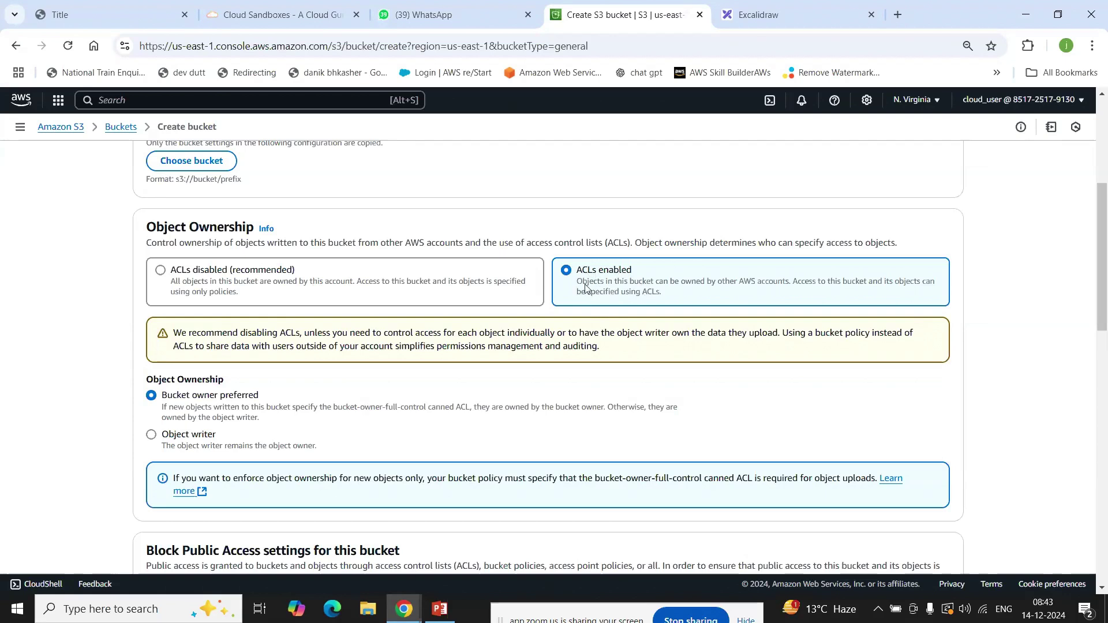
pyautogui.scroll(-1, 613, 287)
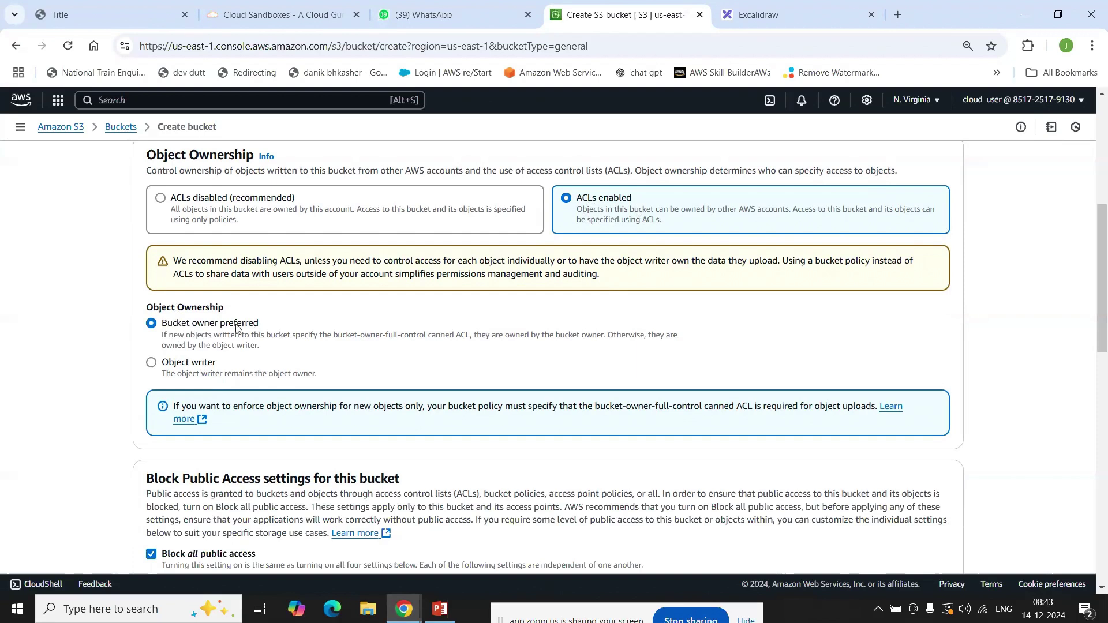
pyautogui.scroll(-4, 236, 328)
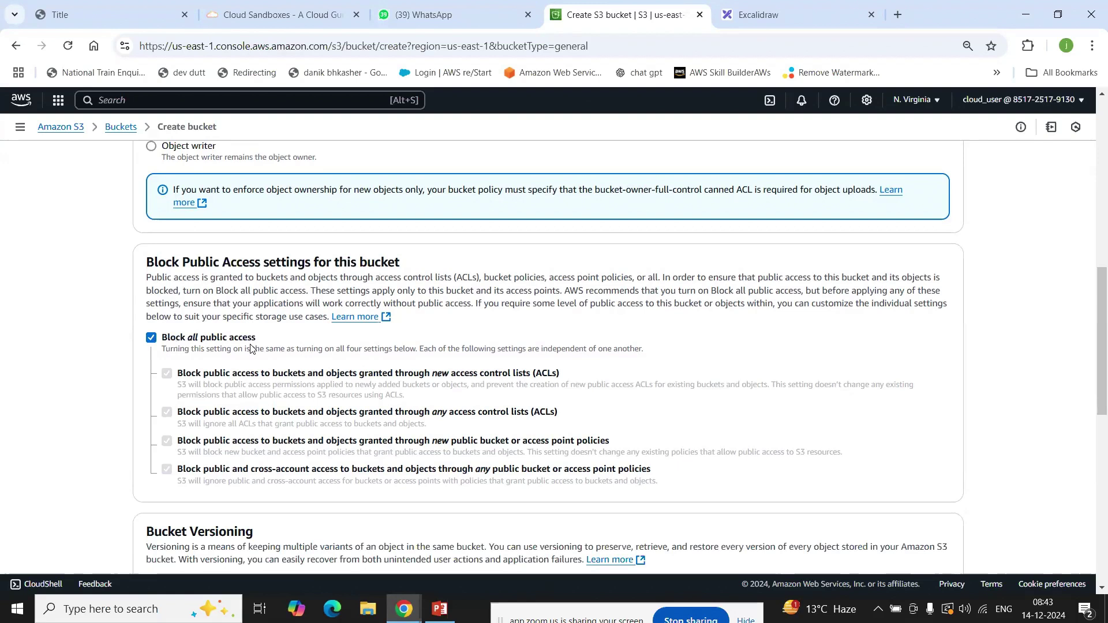
# Step: Uncheck Block all public access and acknowledge the bucket may become public
pyautogui.click(216, 342)
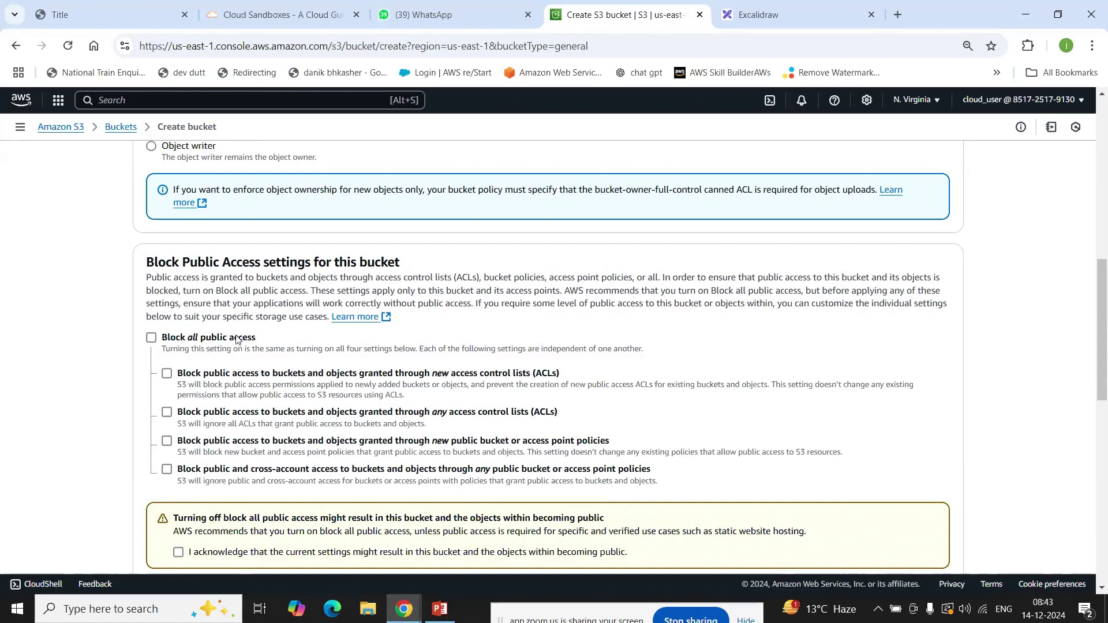
pyautogui.scroll(-1, 236, 339)
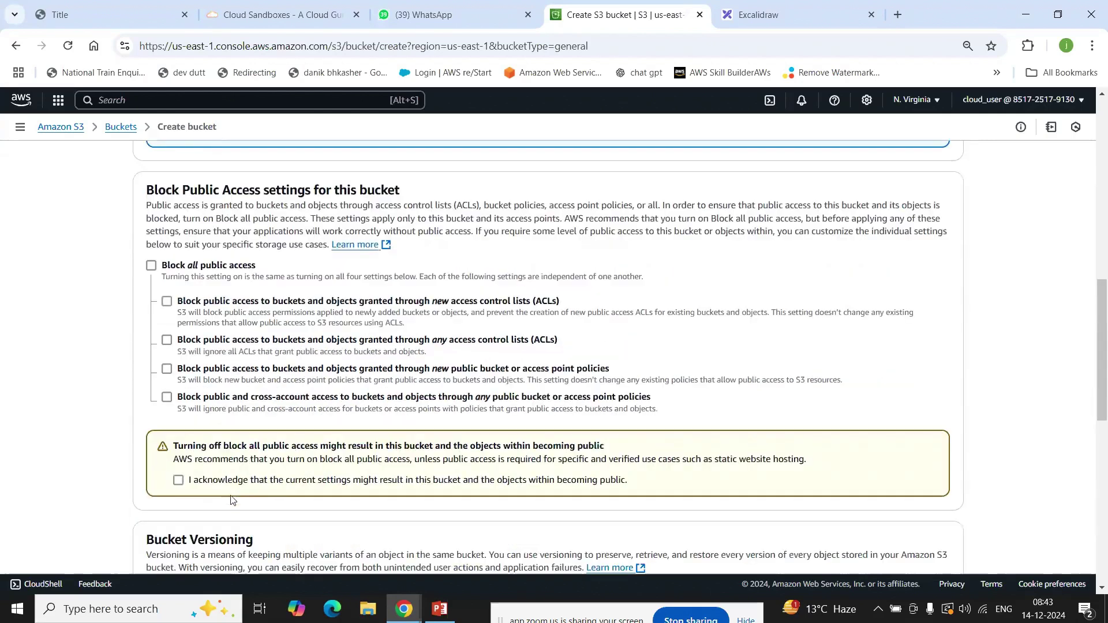
pyautogui.click(227, 483)
pyautogui.scroll(-3, 261, 334)
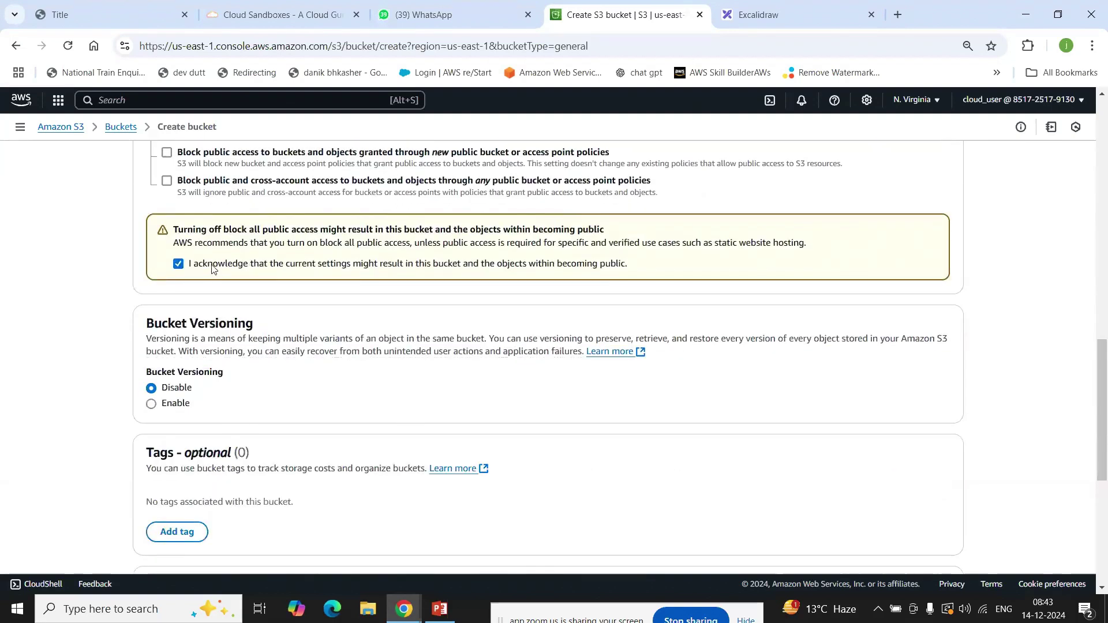
pyautogui.scroll(-1, 211, 268)
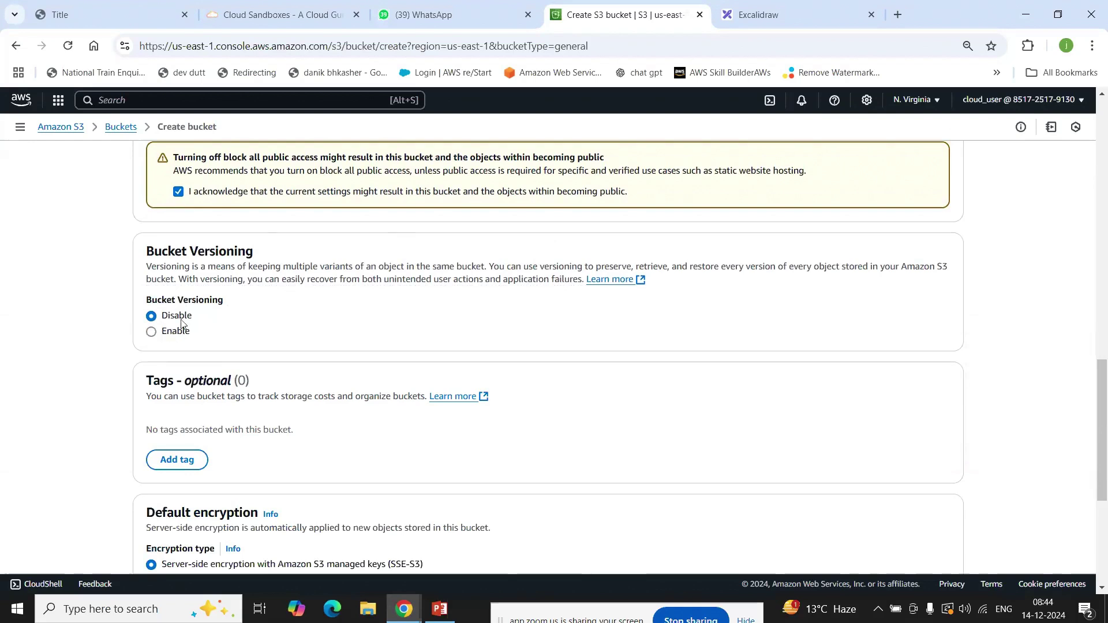
# Step: Keep SSE-S3 encryption after trying SSE-KMS and DSSE-KMS, and create the bucket
pyautogui.scroll(-1, 182, 323)
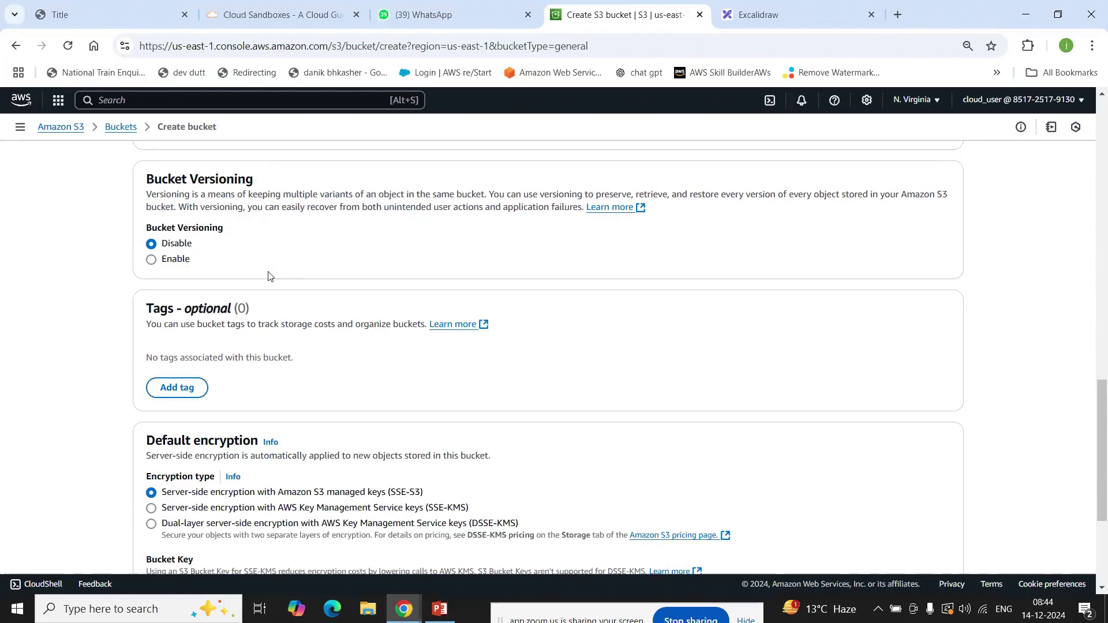
pyautogui.scroll(-3, 268, 276)
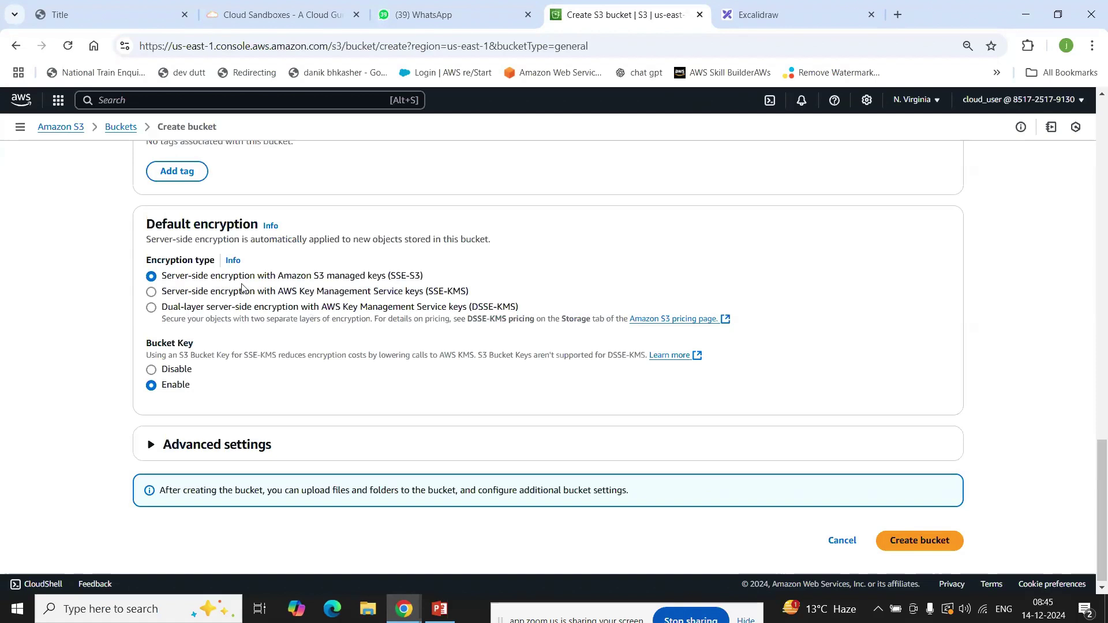
pyautogui.click(199, 296)
pyautogui.click(199, 307)
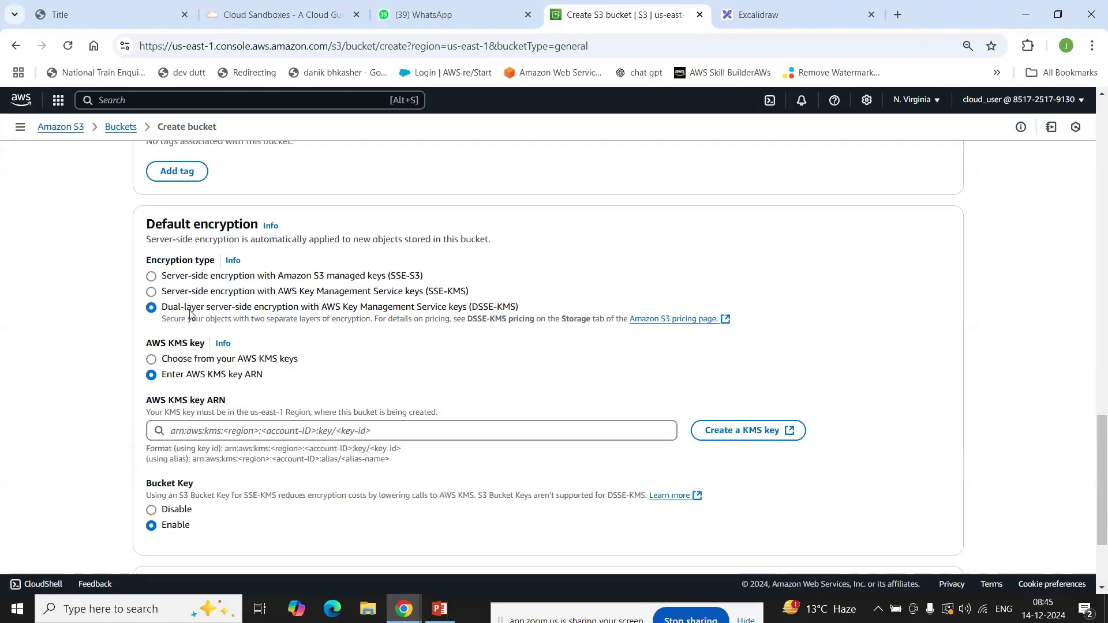
pyautogui.click(188, 278)
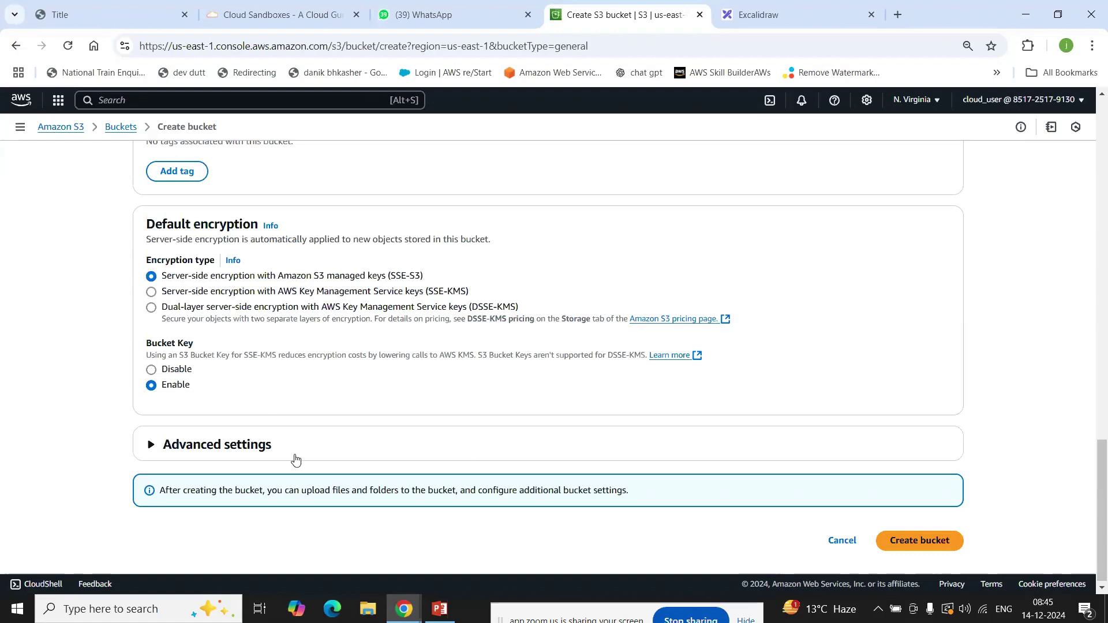
pyautogui.click(935, 550)
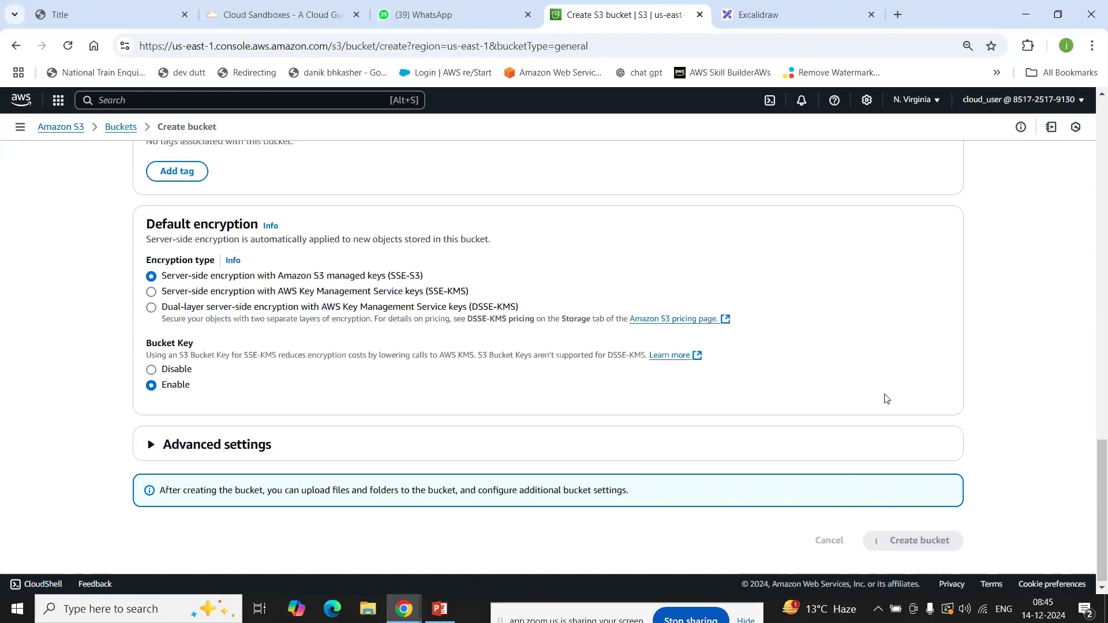
# Step: Switch to the PowerPoint Cloud Practitioner slides and advance to the next slide
pyautogui.scroll(5, 793, 369)
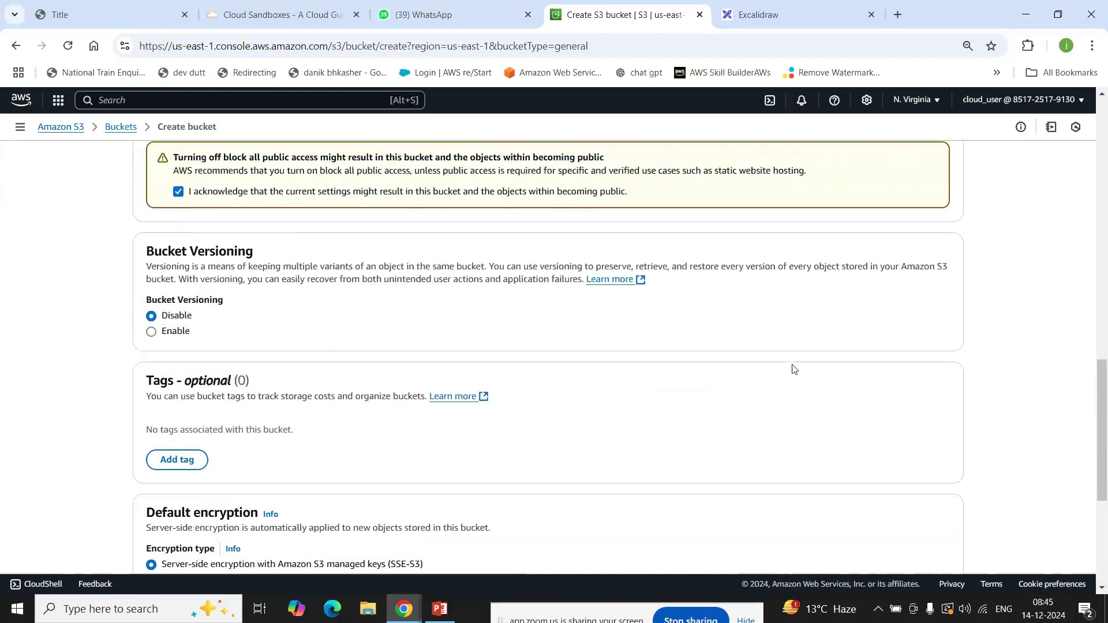
pyautogui.scroll(15, 794, 369)
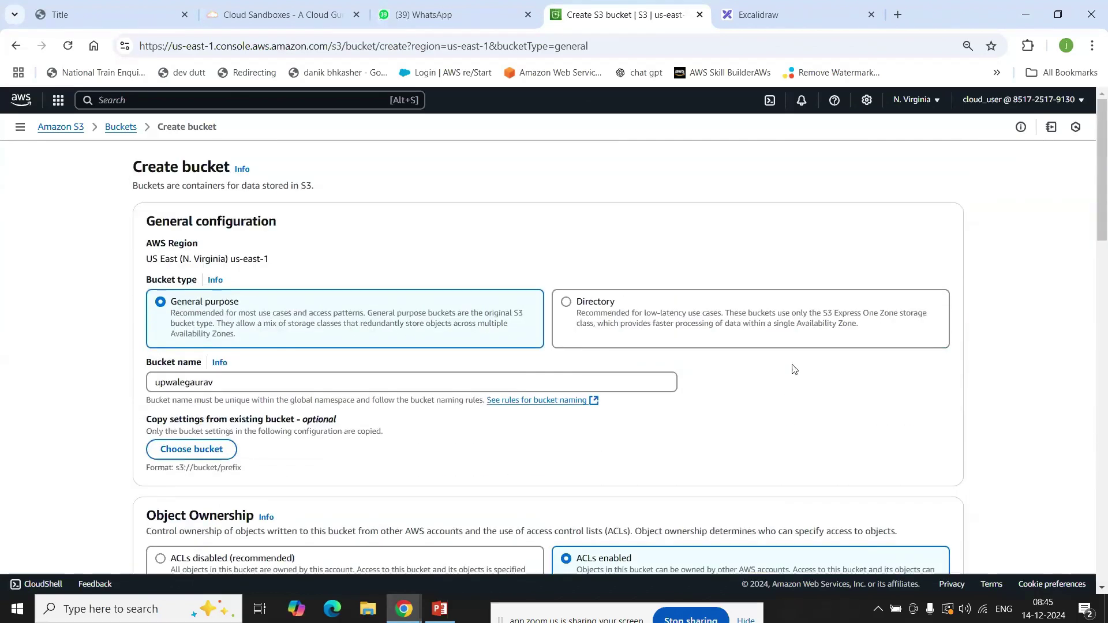
pyautogui.scroll(-20, 794, 370)
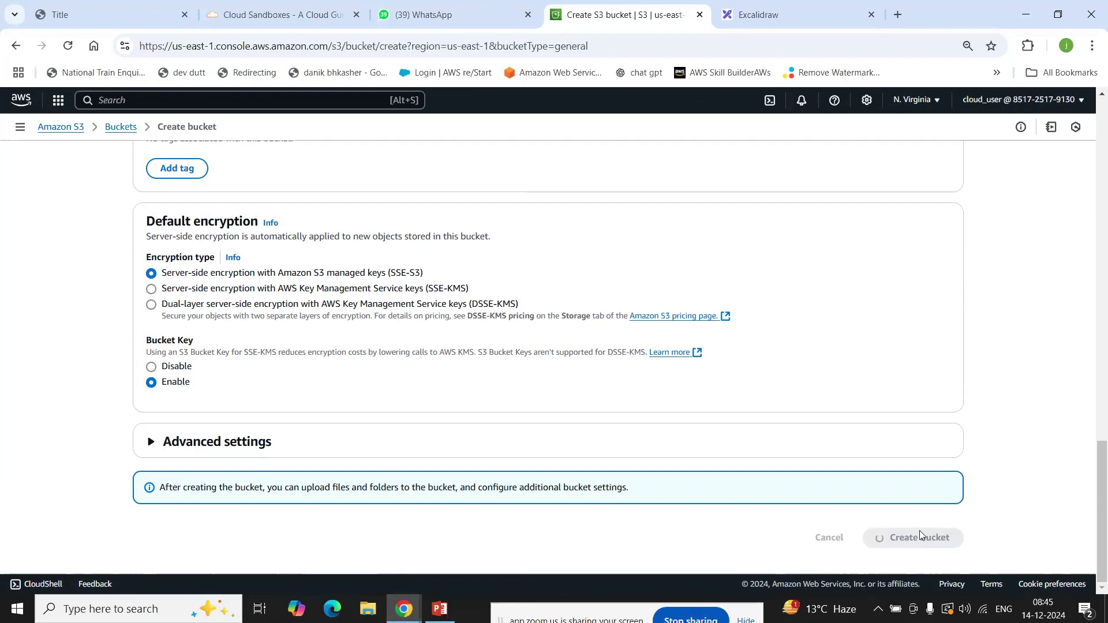
pyautogui.click(439, 610)
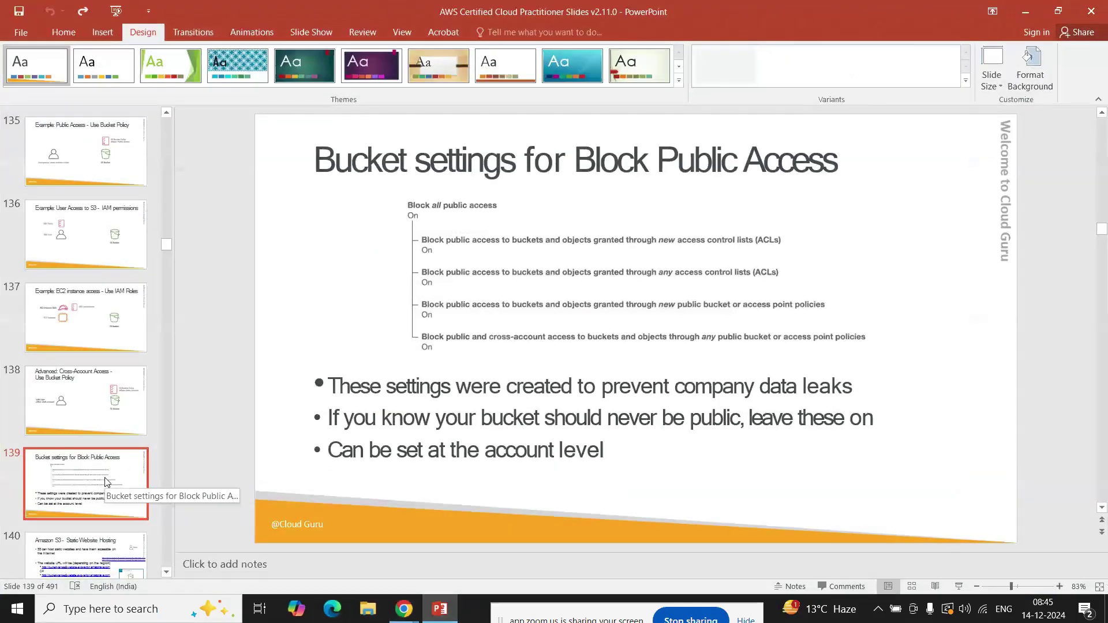
pyautogui.press('Down')
pyautogui.press('Down')
pyautogui.press('Down')
pyautogui.press('Down')
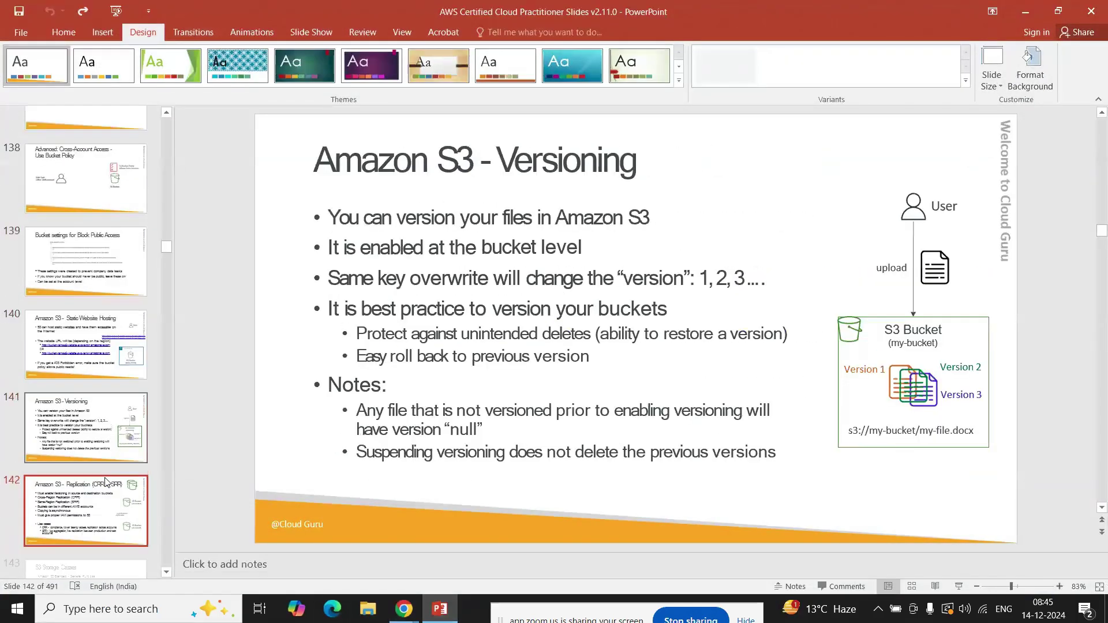
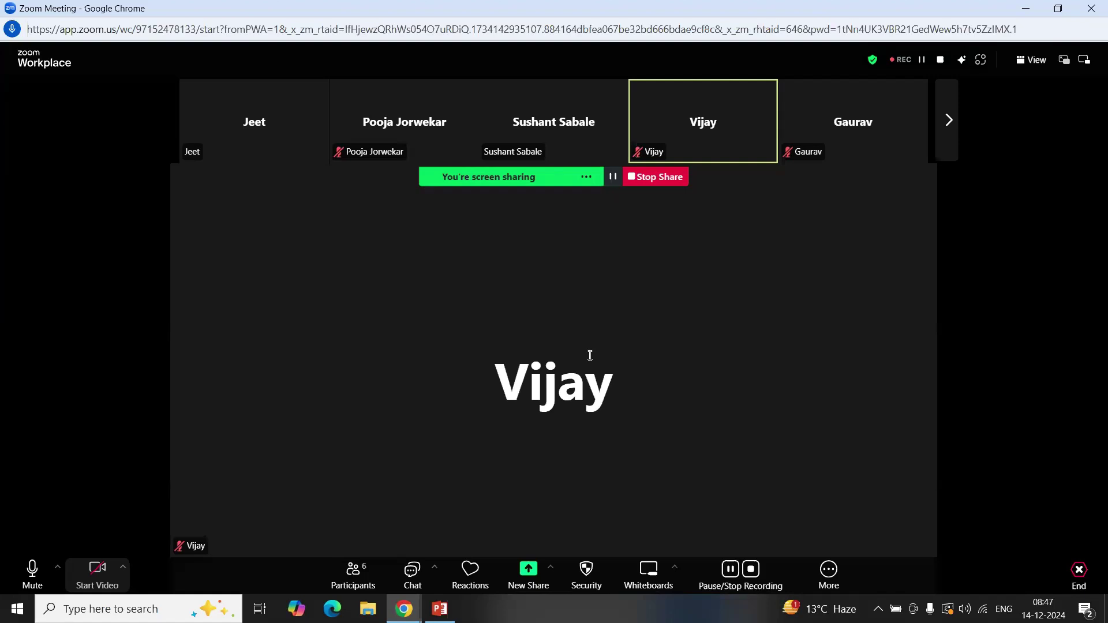
# Step: Page through the Zoom participant strip, then minimize the meeting to show the S3 Storage Classes slide
pyautogui.click(949, 122)
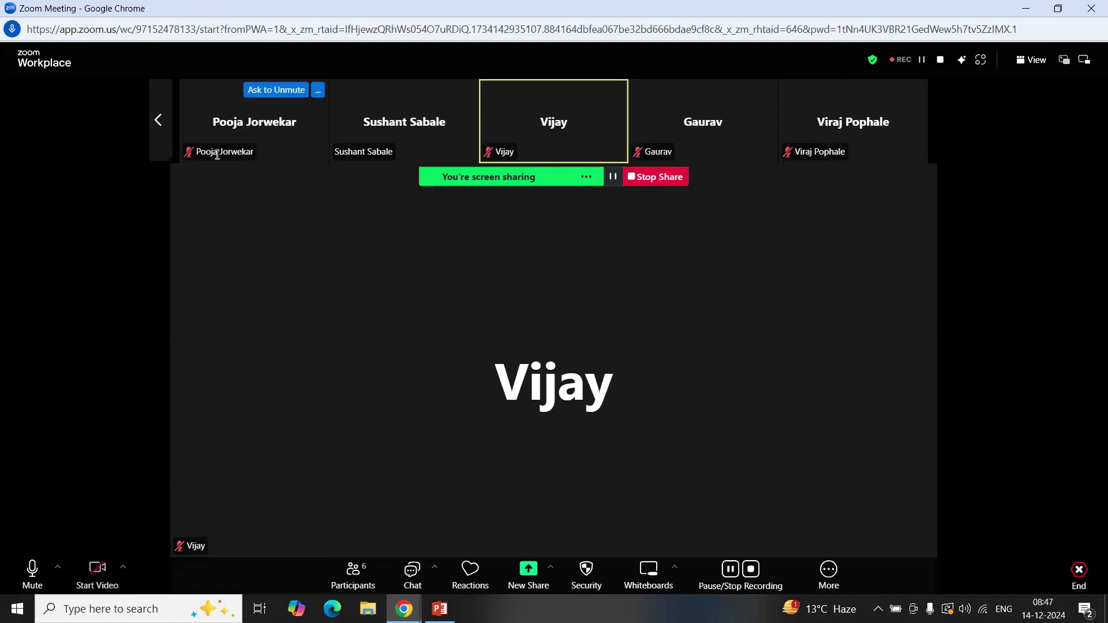
pyautogui.click(158, 120)
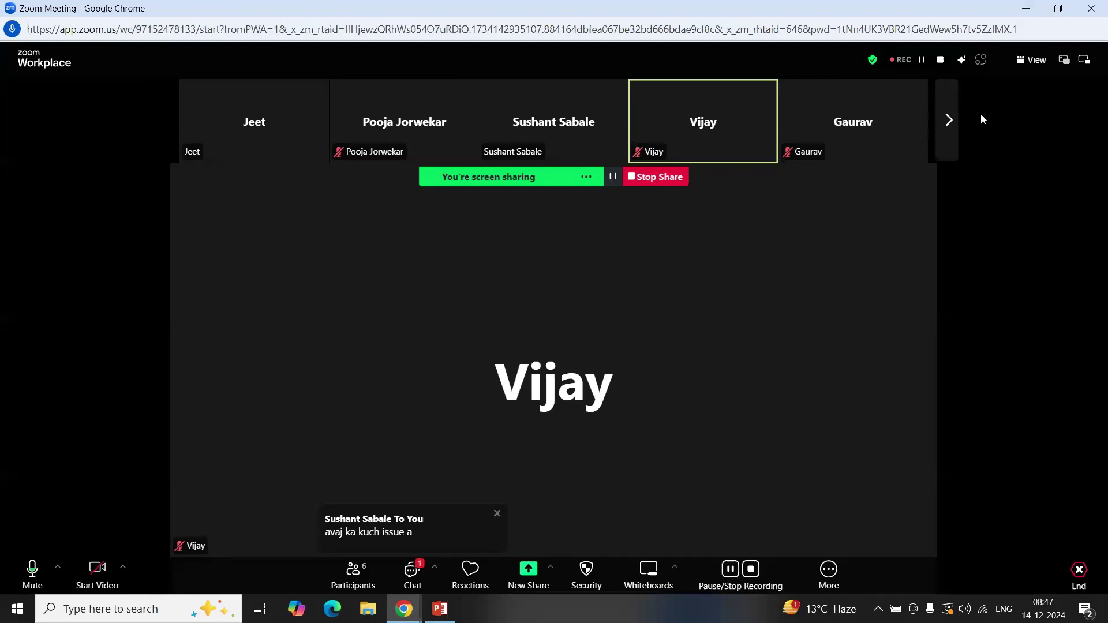
pyautogui.click(951, 135)
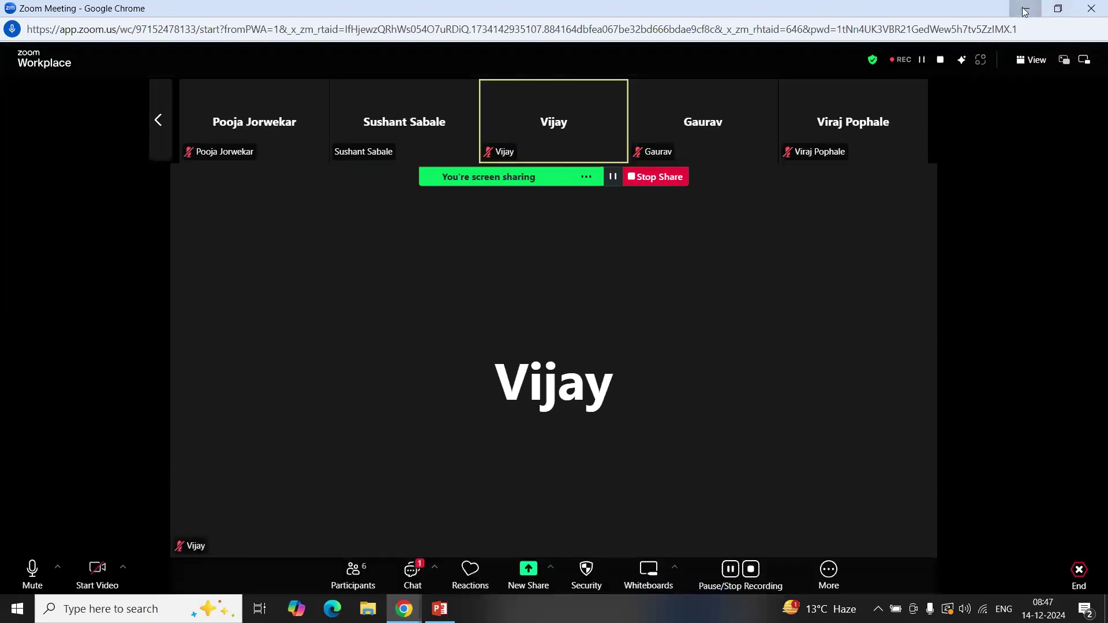
pyautogui.click(1025, 10)
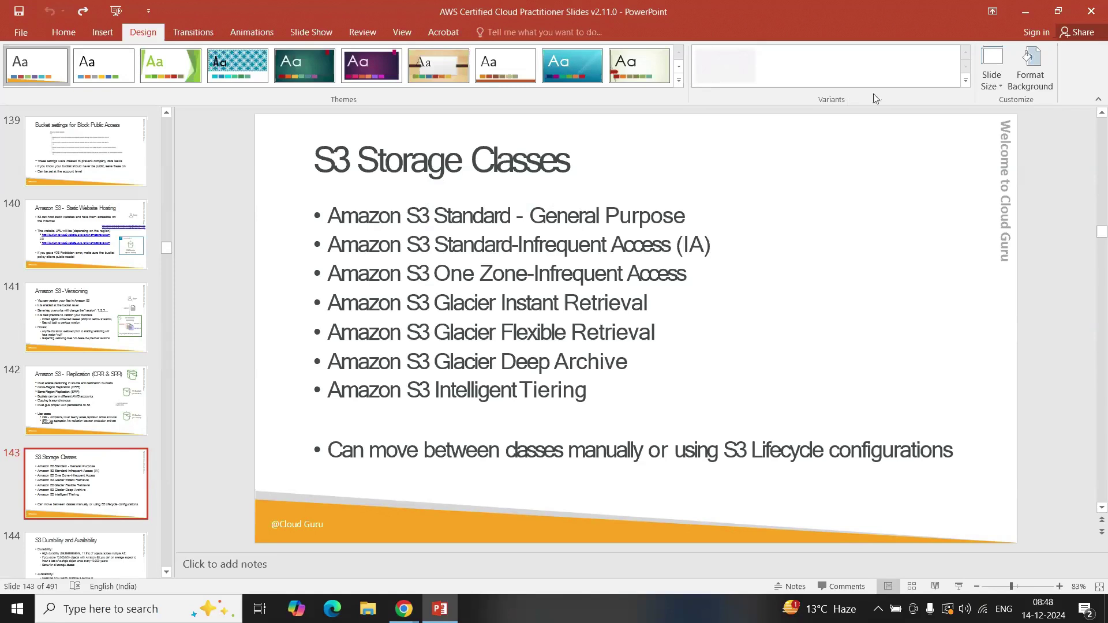
pyautogui.click(1025, 13)
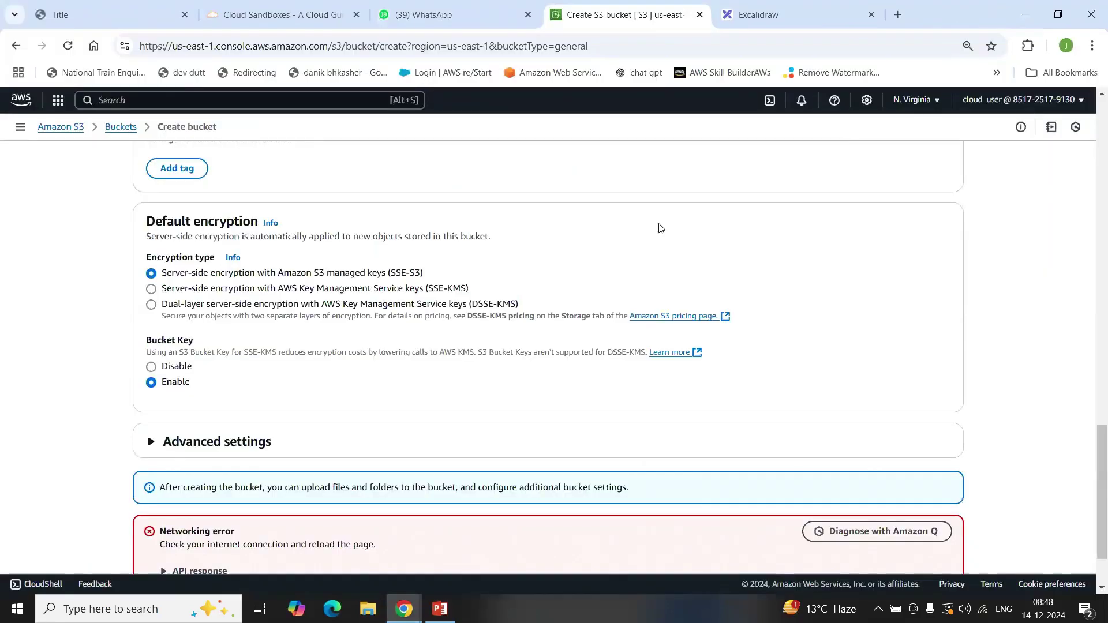
pyautogui.scroll(-2, 660, 237)
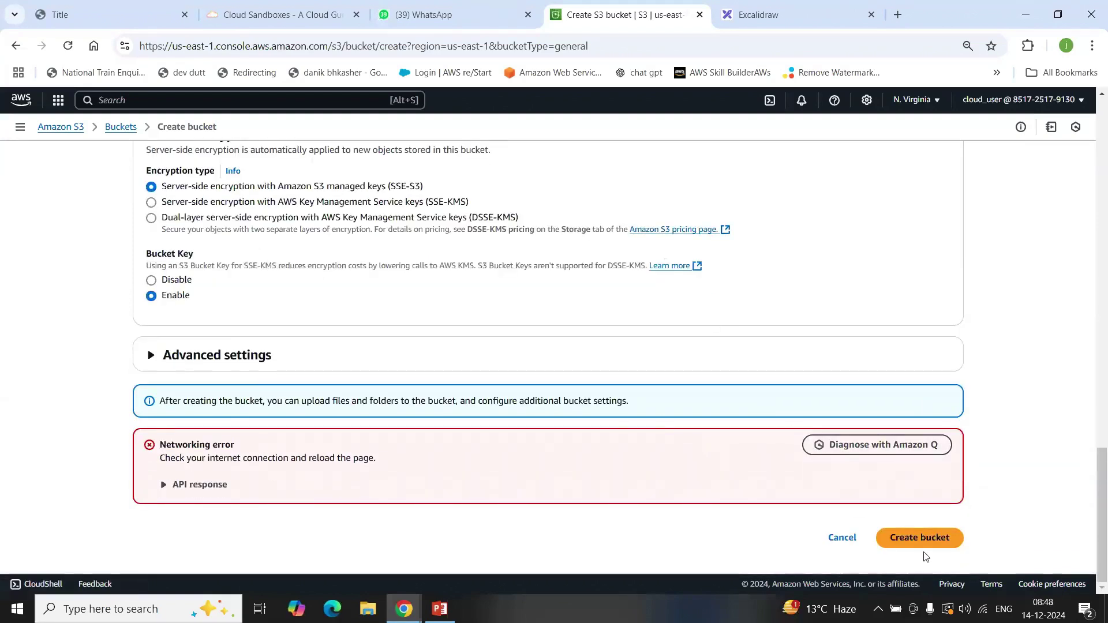
pyautogui.click(906, 537)
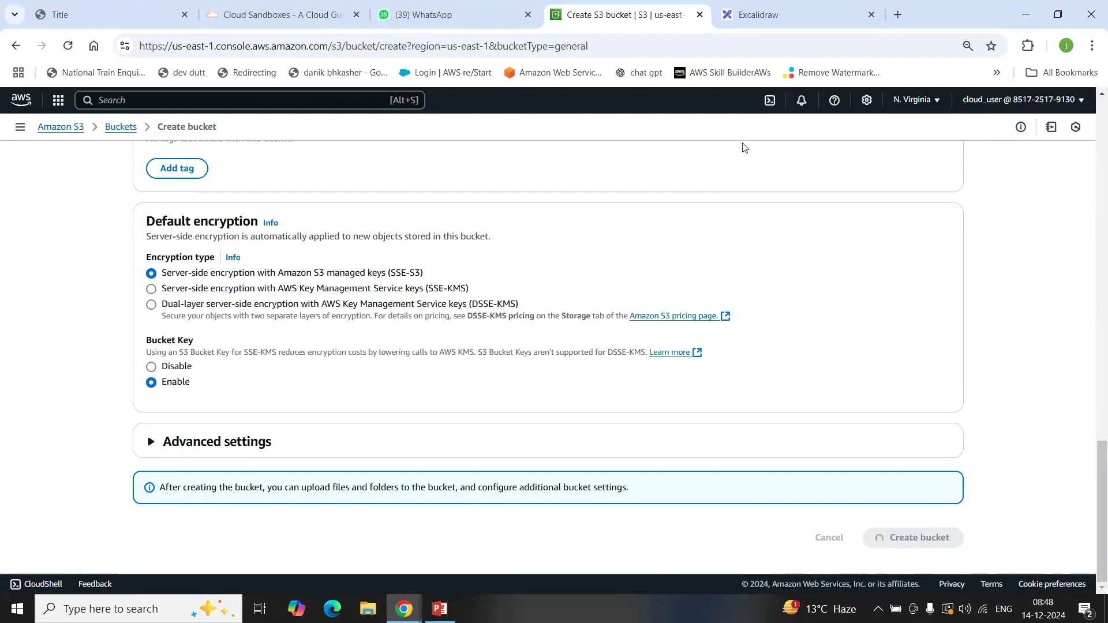
pyautogui.moveTo(417, 613)
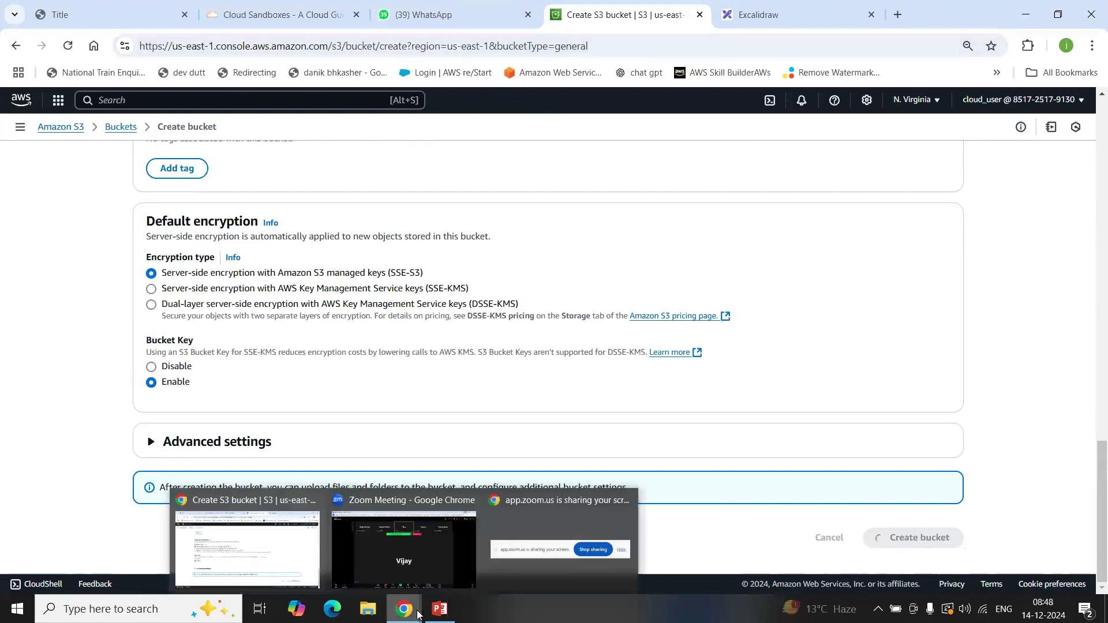
pyautogui.click(418, 563)
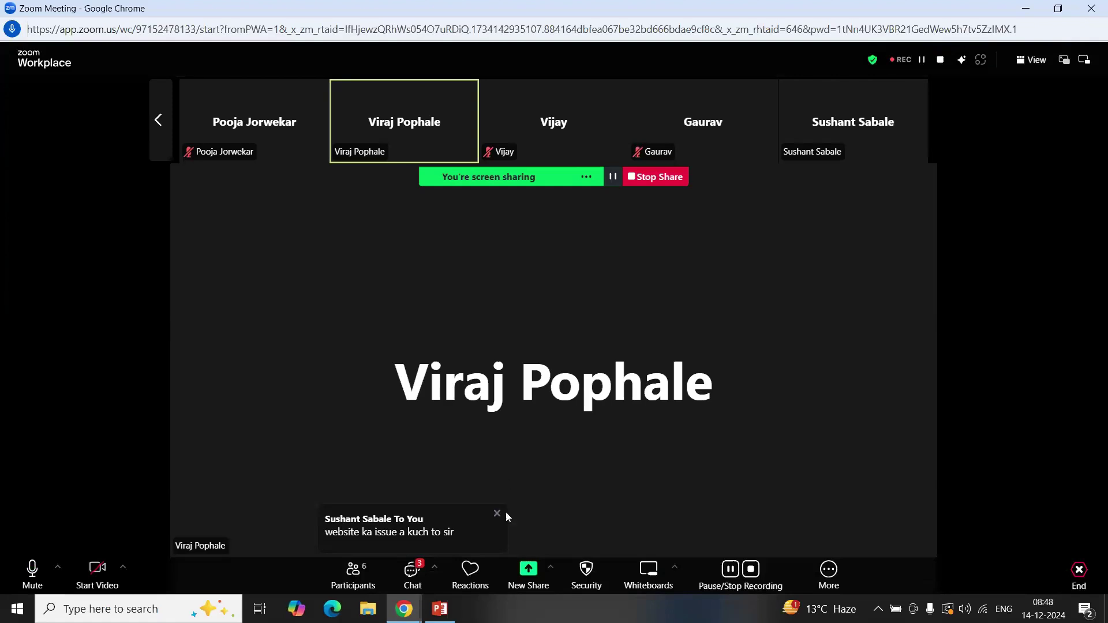
# Step: Check the still-loading bucket creation page, then return to the Zoom meeting
pyautogui.click(404, 609)
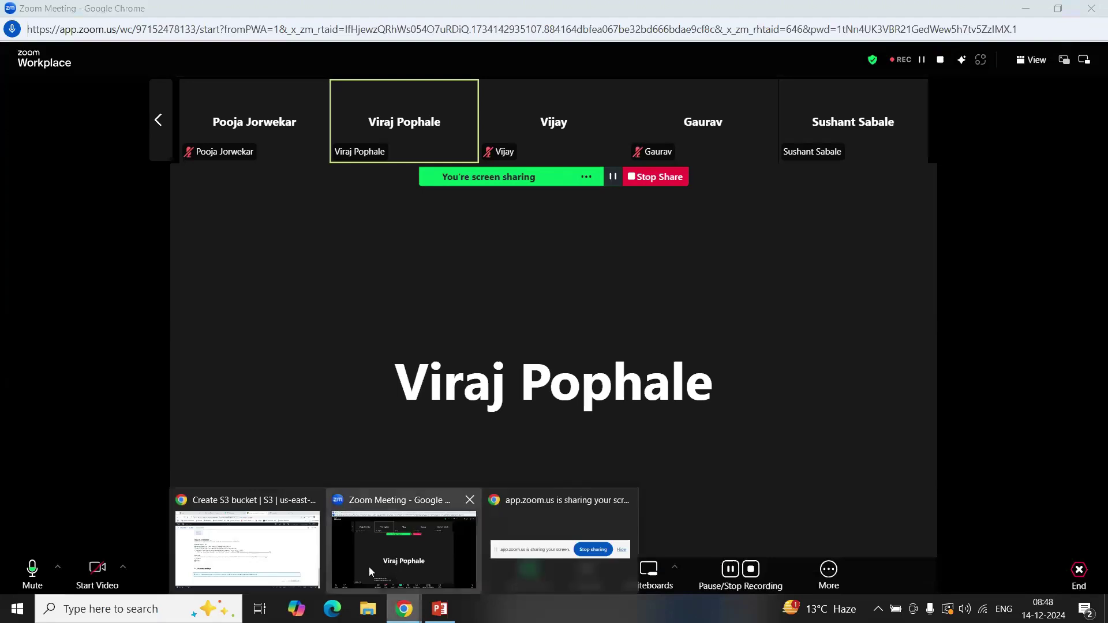
pyautogui.click(318, 559)
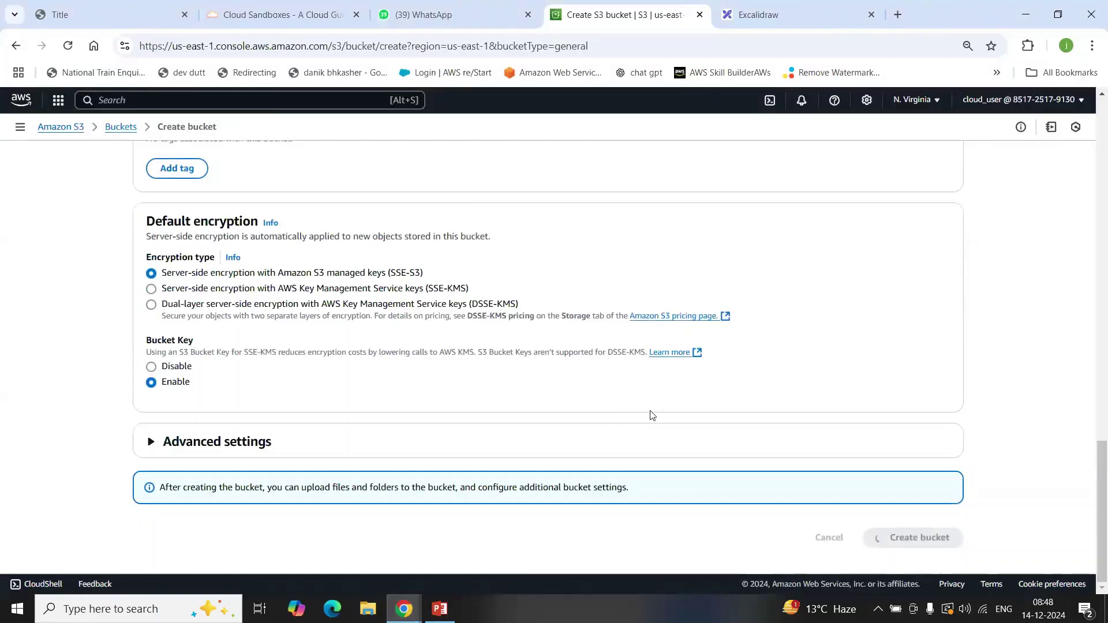
pyautogui.scroll(7, 651, 415)
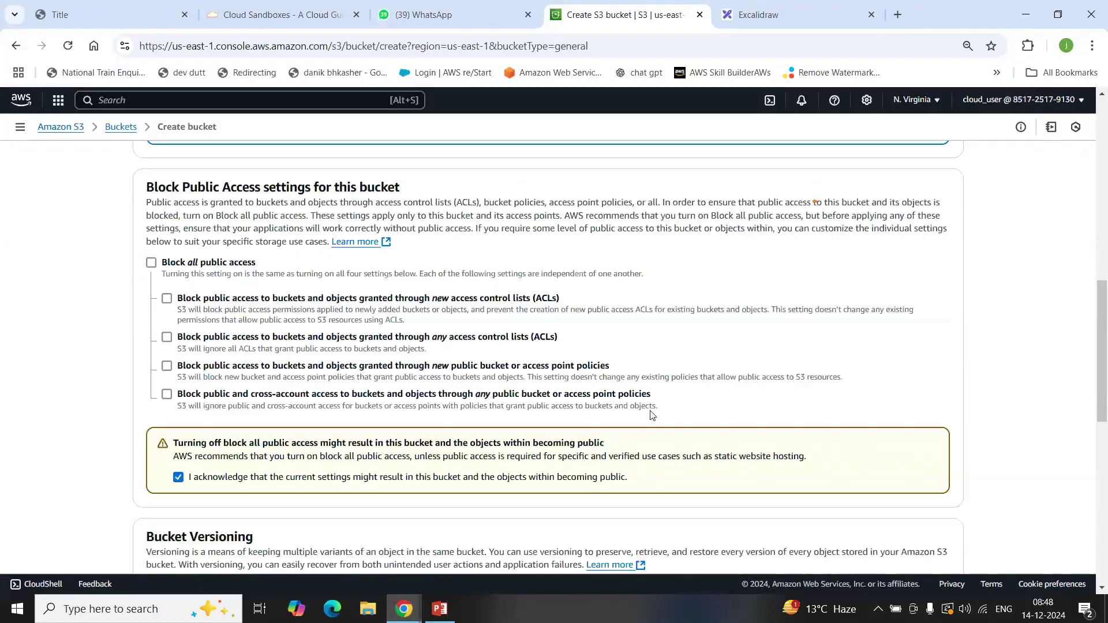
pyautogui.scroll(8, 651, 415)
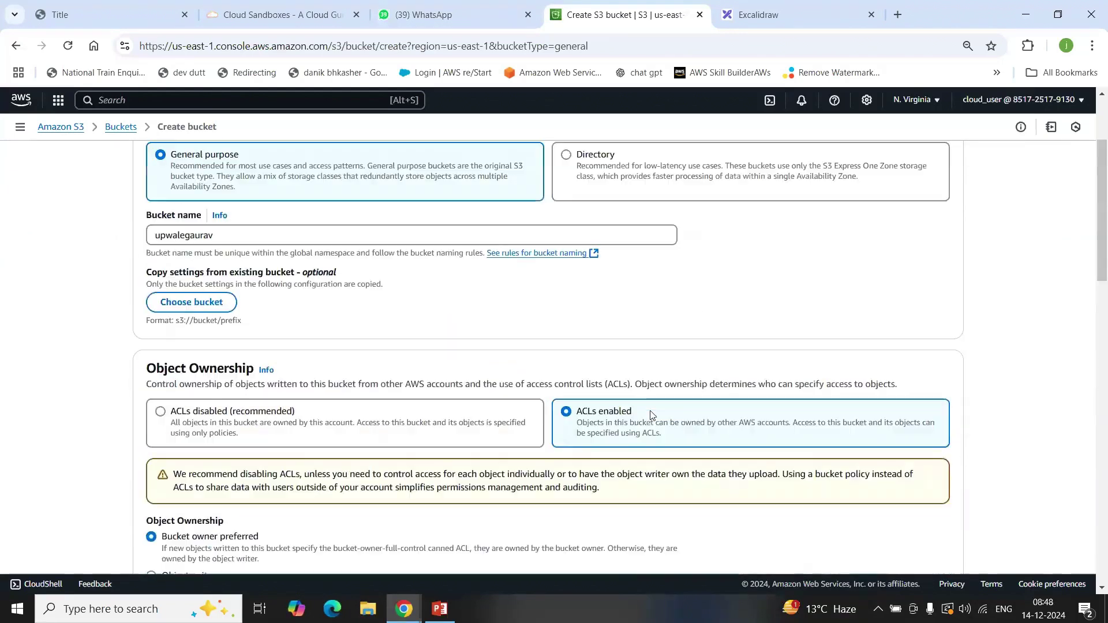
pyautogui.scroll(3, 652, 416)
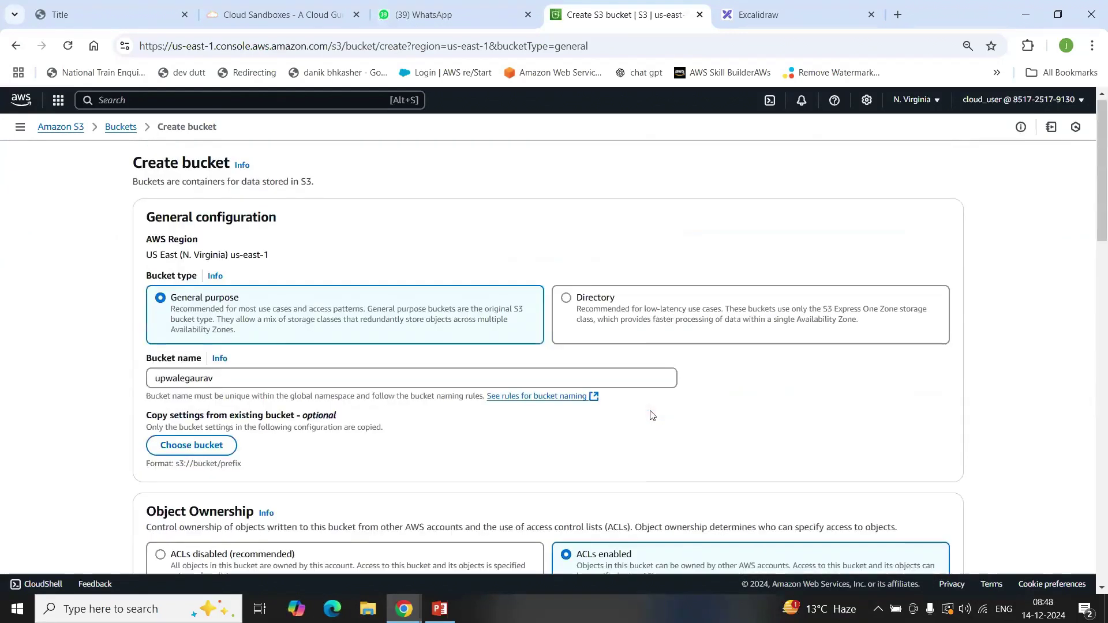
pyautogui.scroll(-20, 651, 416)
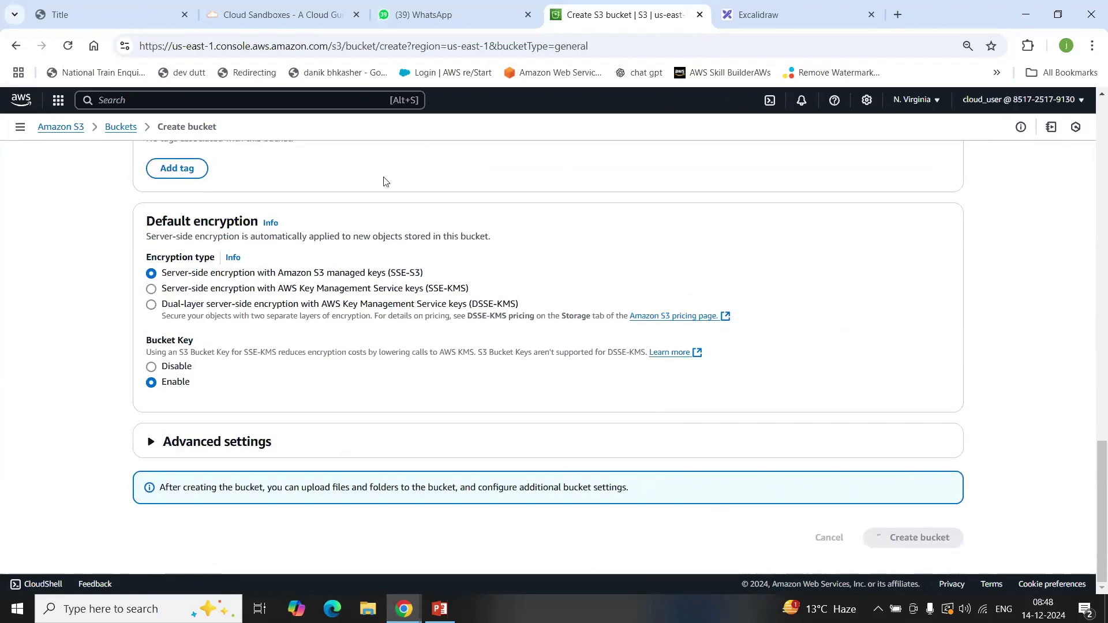
pyautogui.moveTo(404, 609)
pyautogui.click(444, 556)
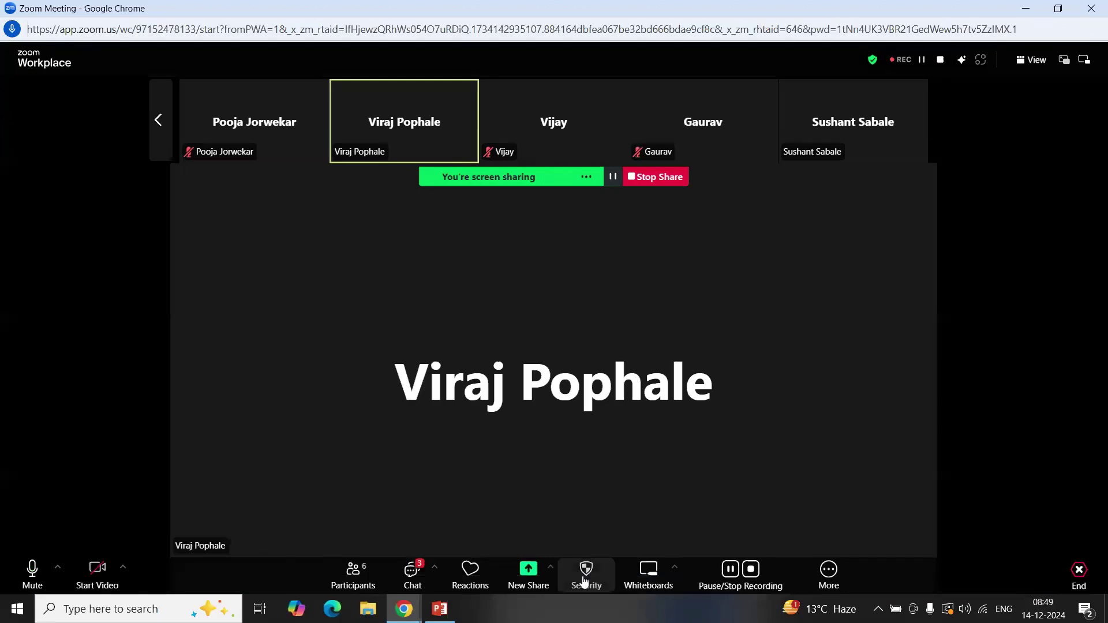
# Step: Glance at Zoom's More options and Participants list, then read the latest chat messages
pyautogui.click(828, 571)
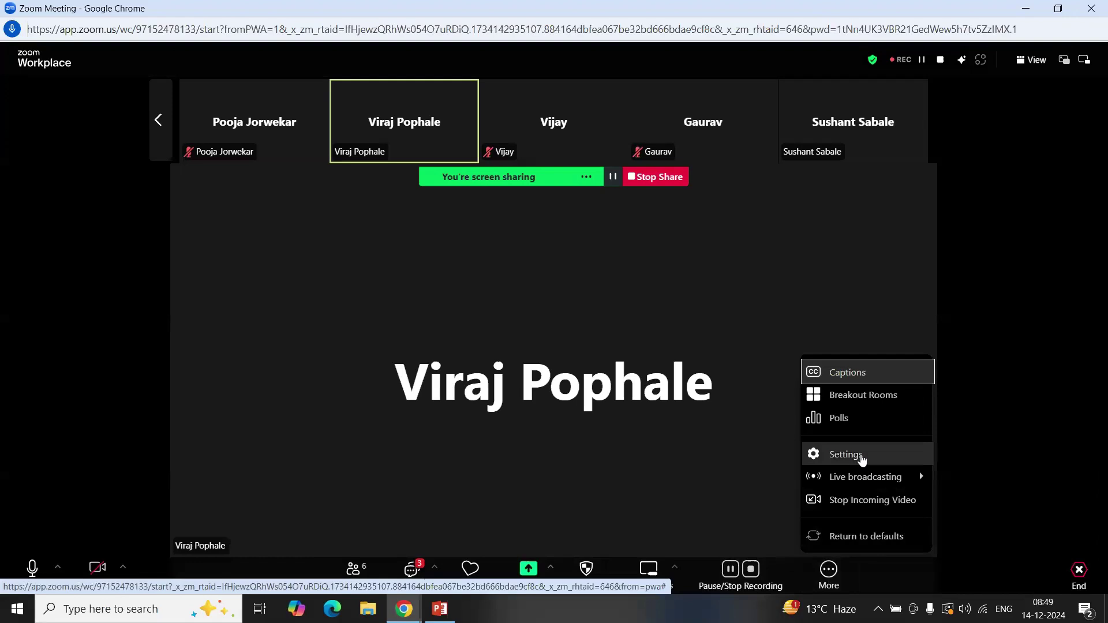
pyautogui.click(662, 462)
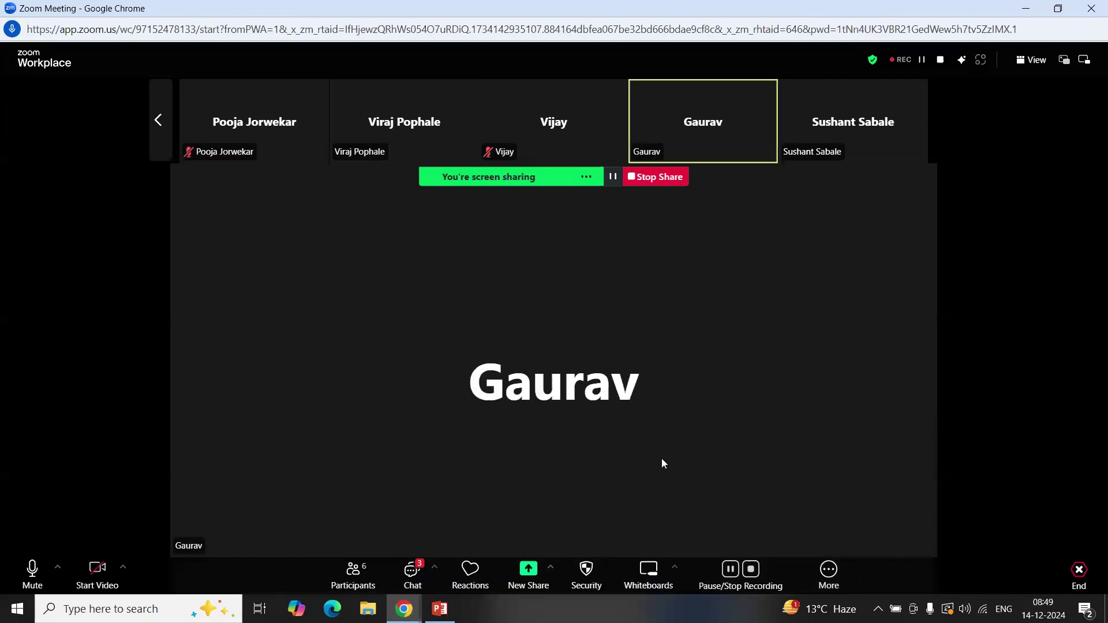
pyautogui.click(355, 571)
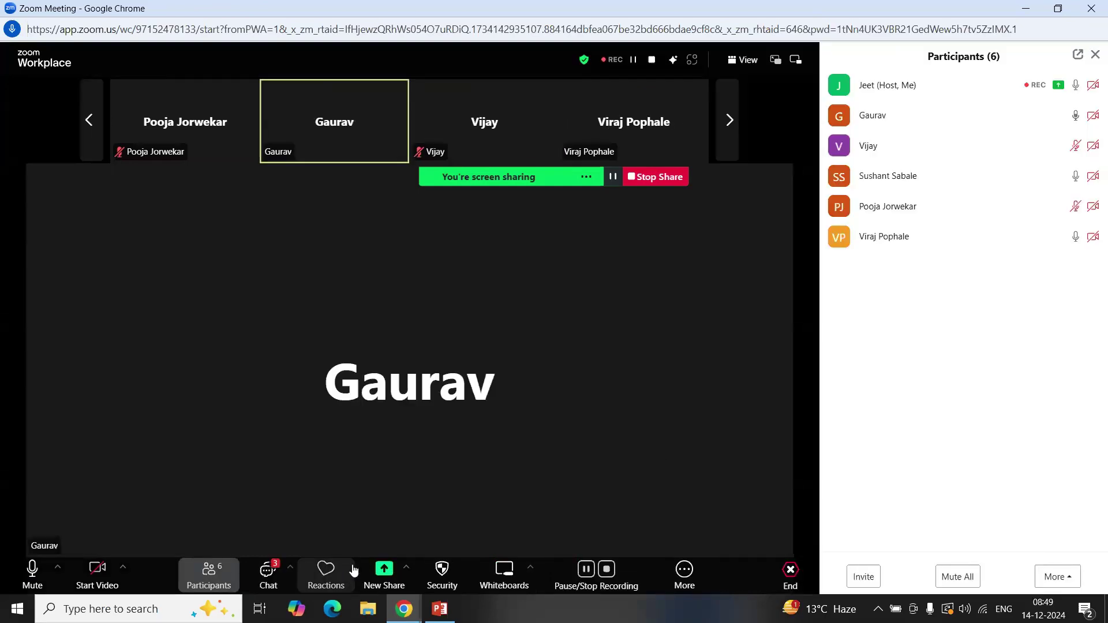
pyautogui.click(1095, 55)
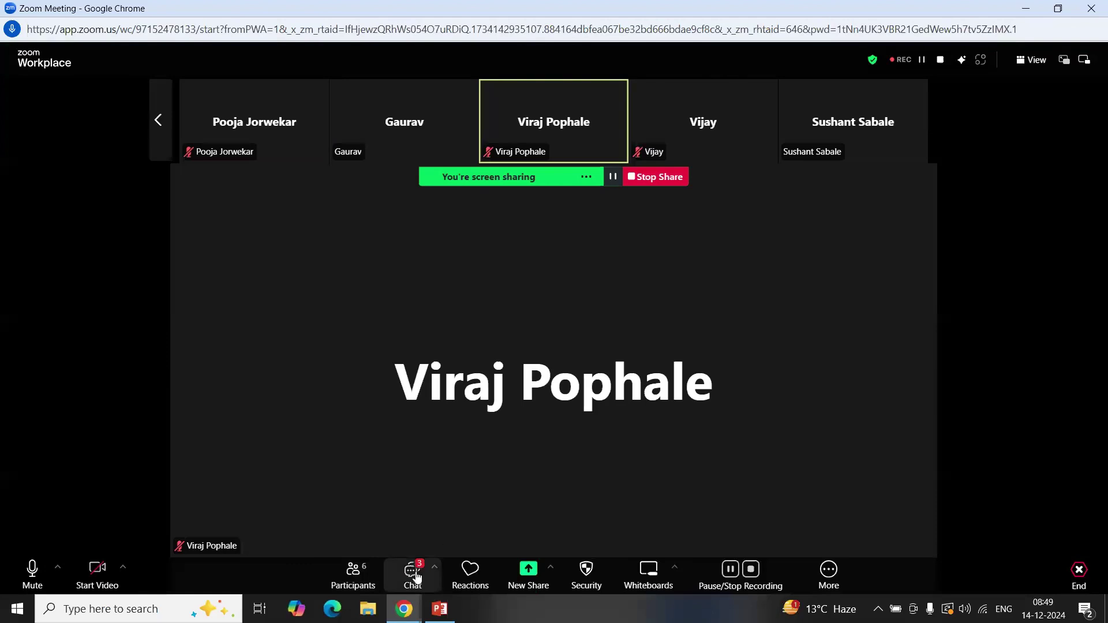
pyautogui.click(412, 570)
pyautogui.scroll(-3, 1103, 470)
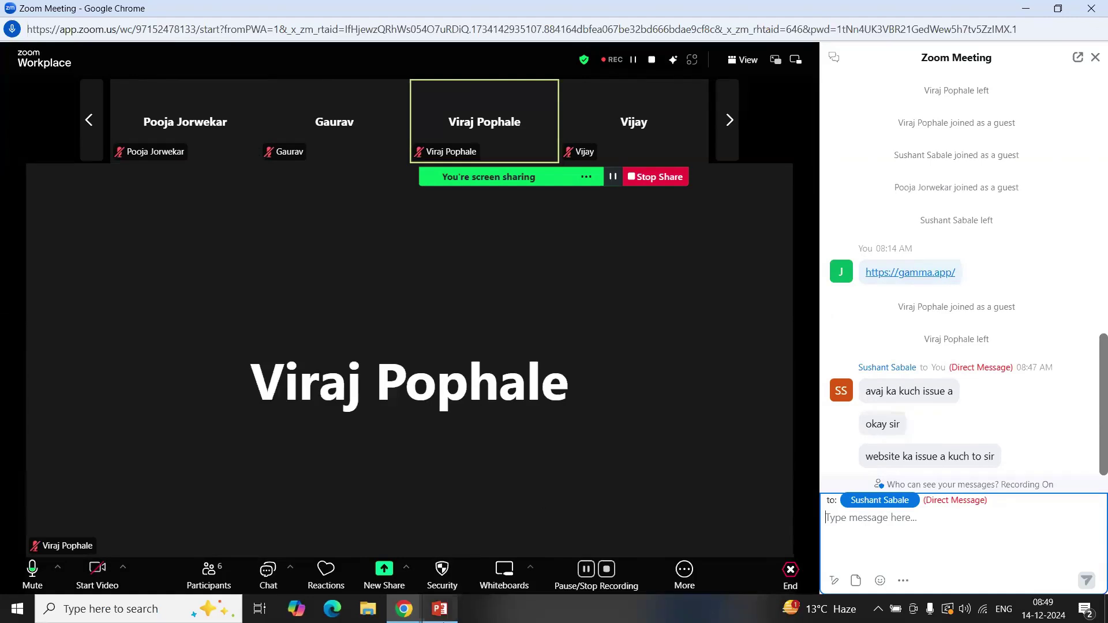
# Step: Return to the still-loading Create bucket page in Chrome
pyautogui.moveTo(404, 608)
pyautogui.click(384, 568)
pyautogui.click(404, 607)
pyautogui.click(311, 540)
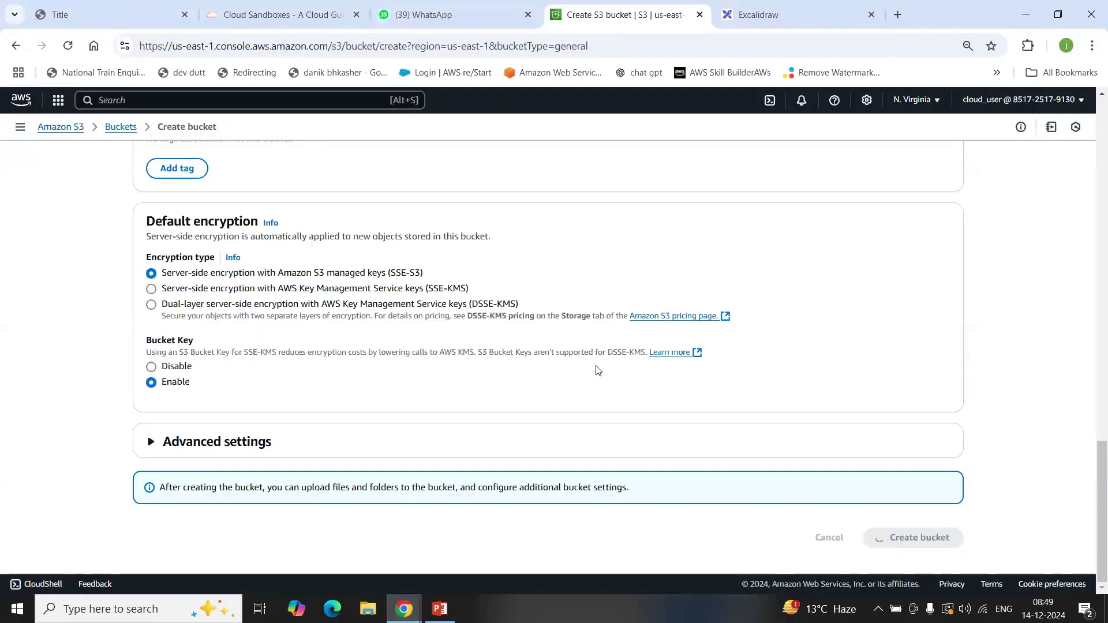
# Step: Review the Create bucket form showing SSE-S3 and Bucket Key enabled, then go back to Zoom
pyautogui.scroll(7, 598, 371)
pyautogui.scroll(10, 597, 369)
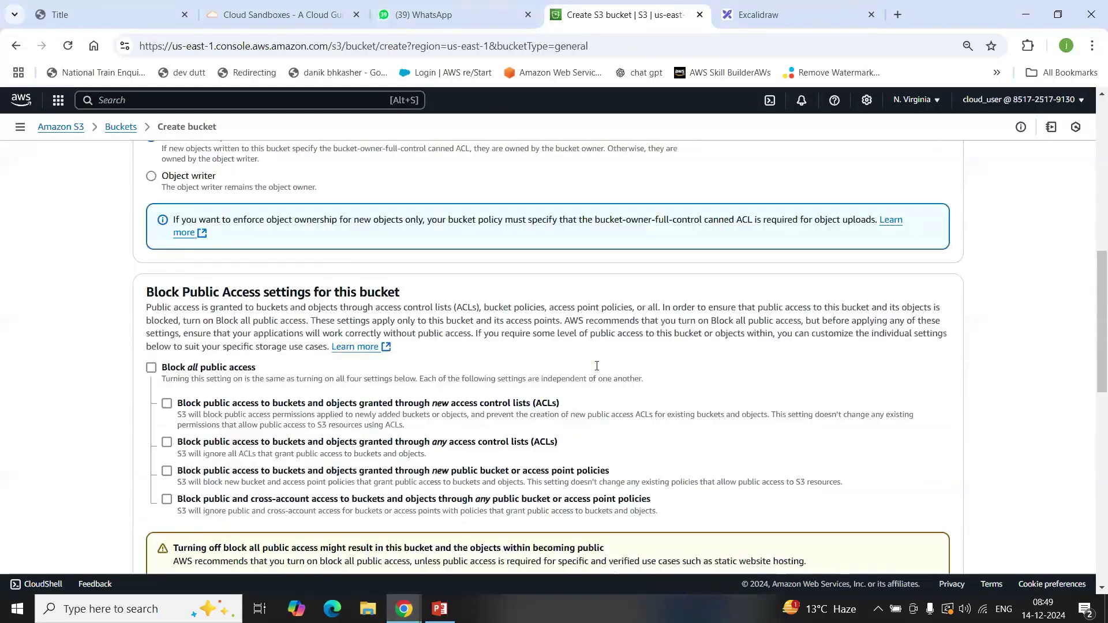
pyautogui.scroll(-15, 597, 365)
pyautogui.scroll(14, 598, 370)
pyautogui.scroll(-5, 598, 370)
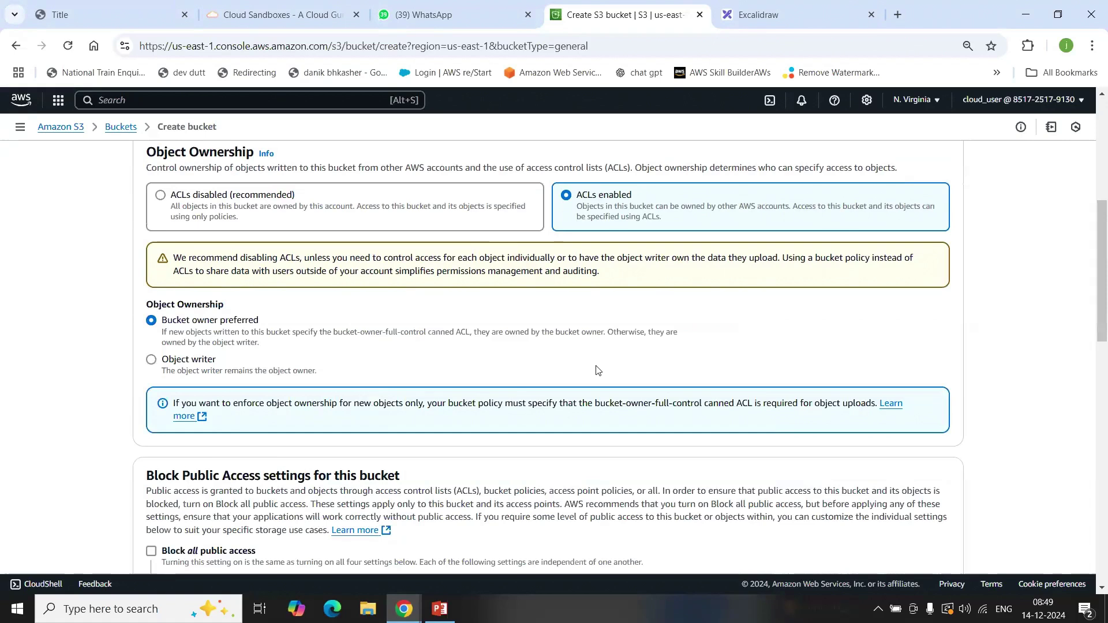
pyautogui.scroll(-12, 598, 371)
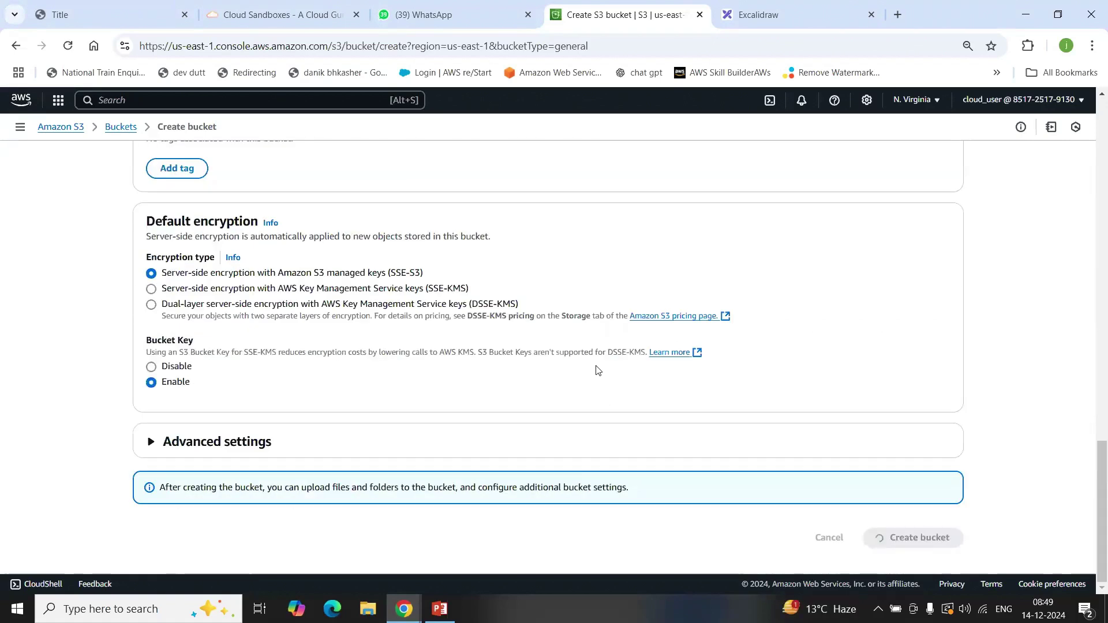
pyautogui.click(412, 611)
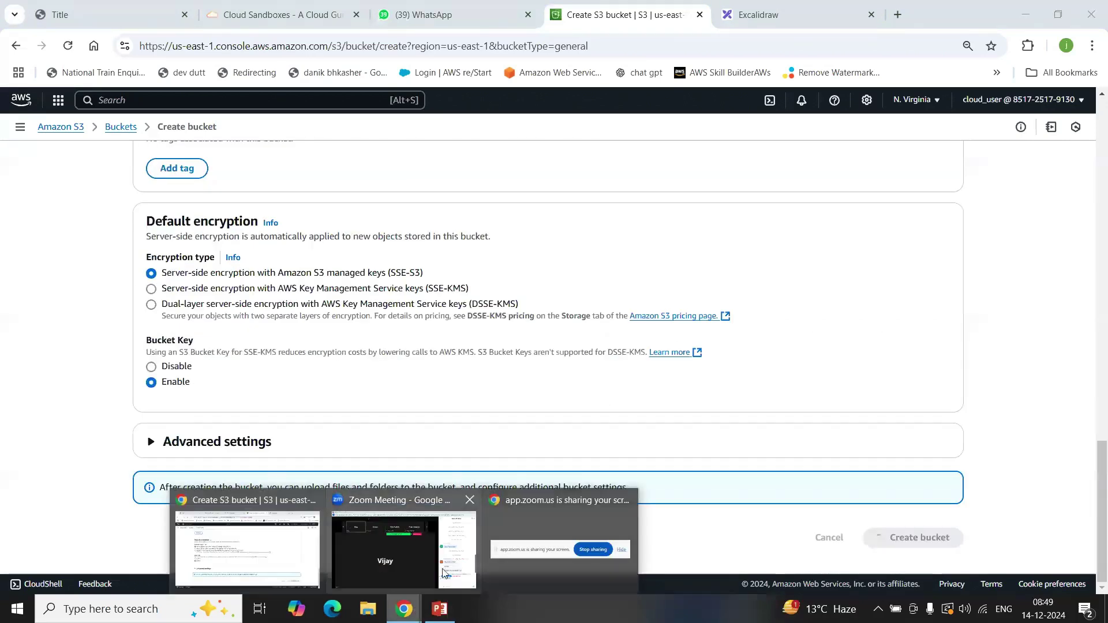
pyautogui.click(386, 568)
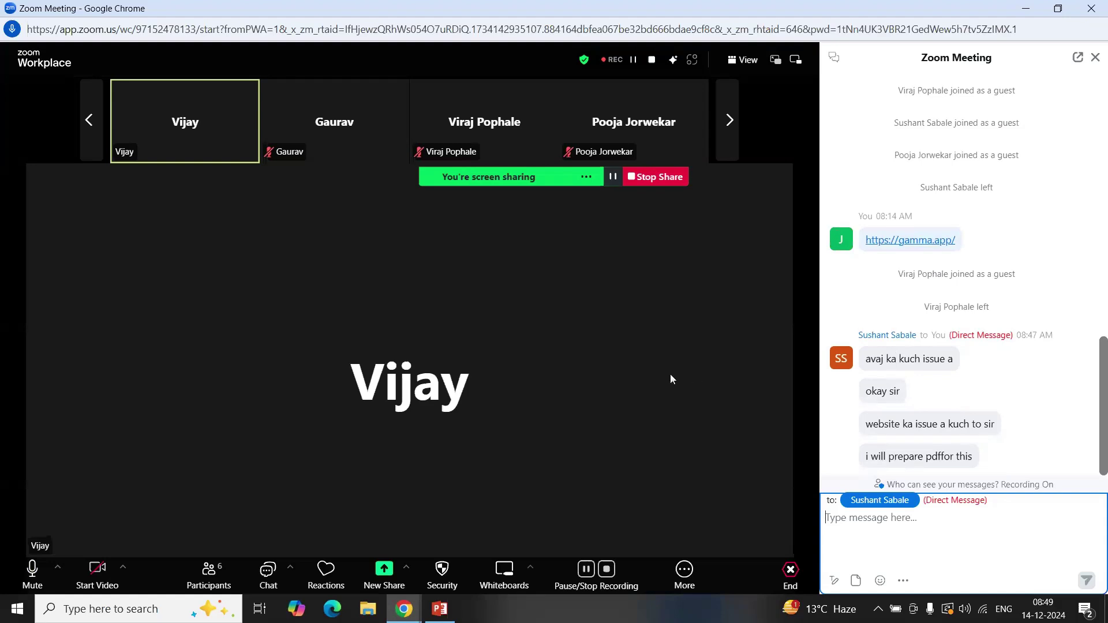
# Step: Read the new chat messages, then minimize Zoom to reveal the loading Create bucket page
pyautogui.scroll(-3, 942, 383)
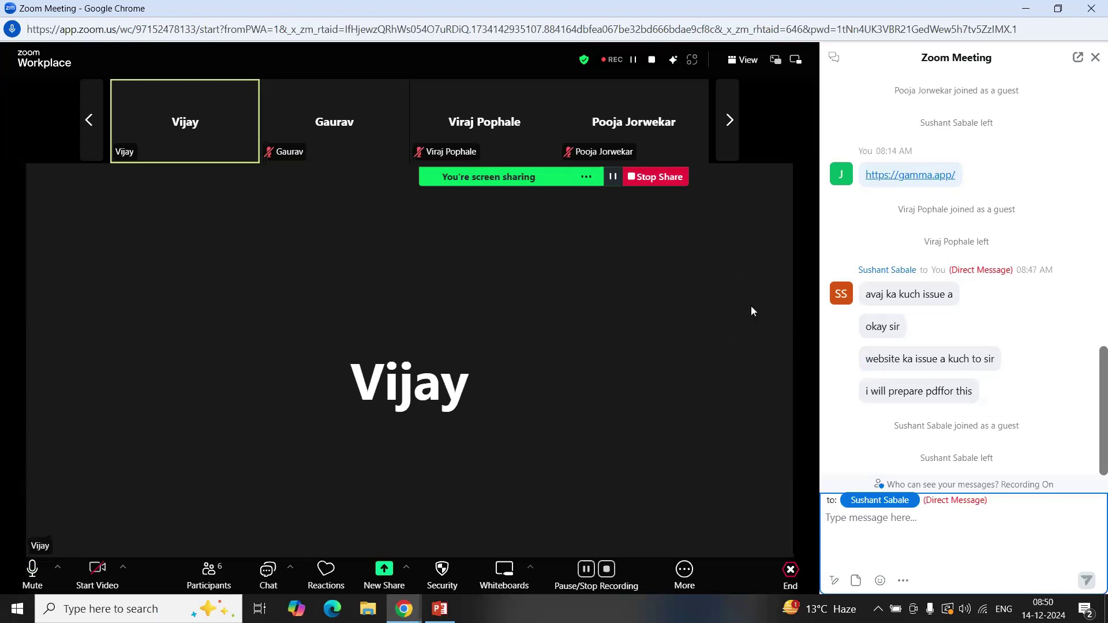
pyautogui.click(1025, 8)
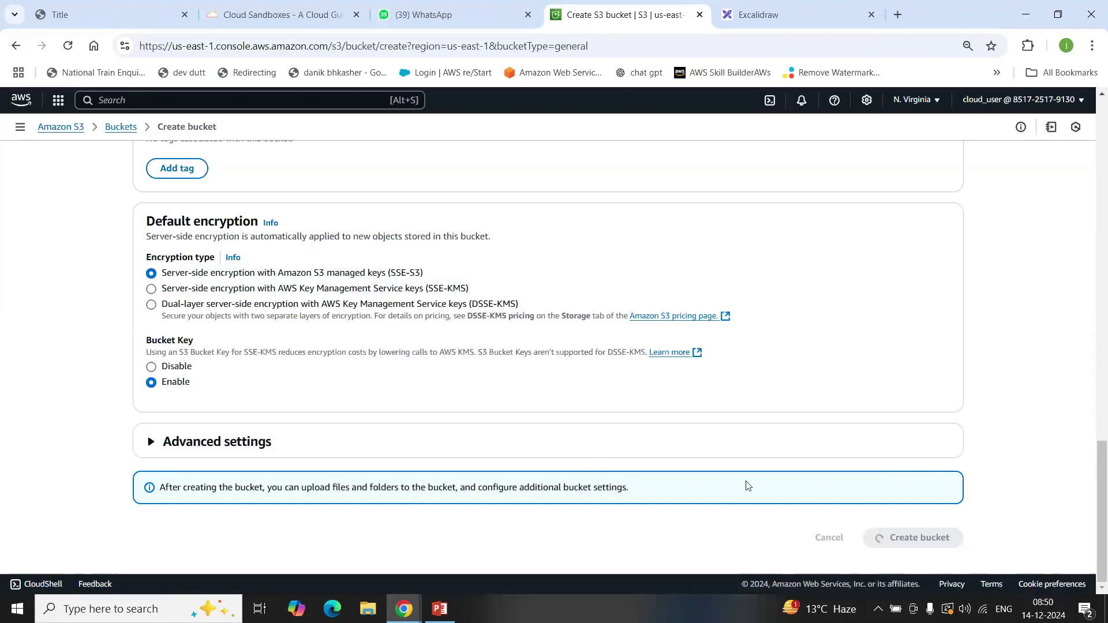
# Step: Look over the stalled Create bucket form and reload it after the networking error
pyautogui.scroll(1, 413, 385)
pyautogui.scroll(5, 413, 385)
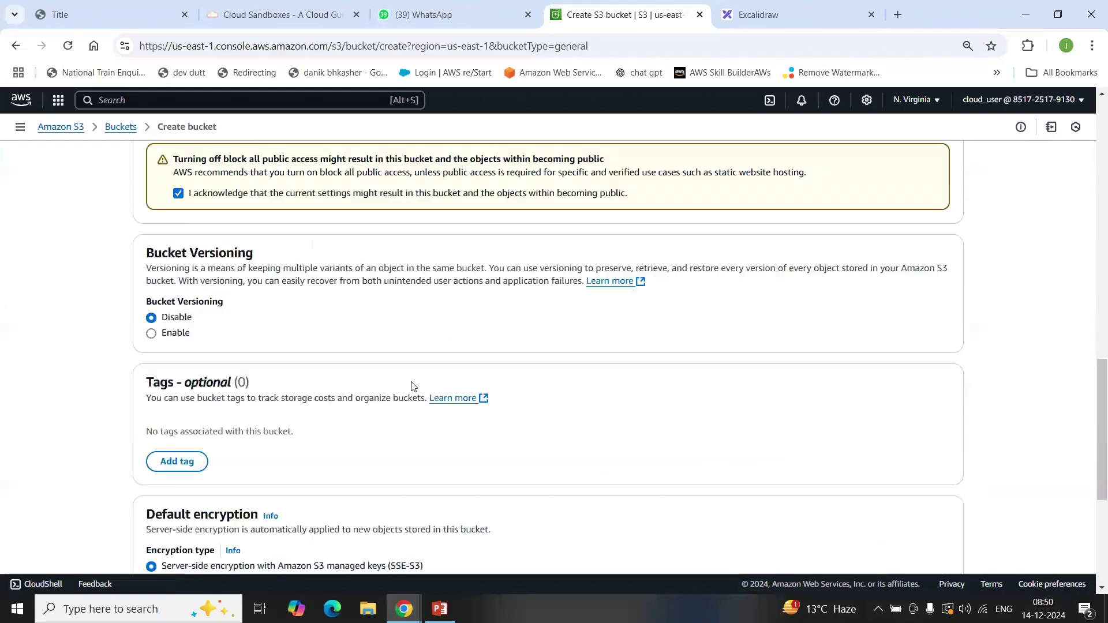
pyautogui.scroll(19, 413, 385)
pyautogui.scroll(-4, 413, 386)
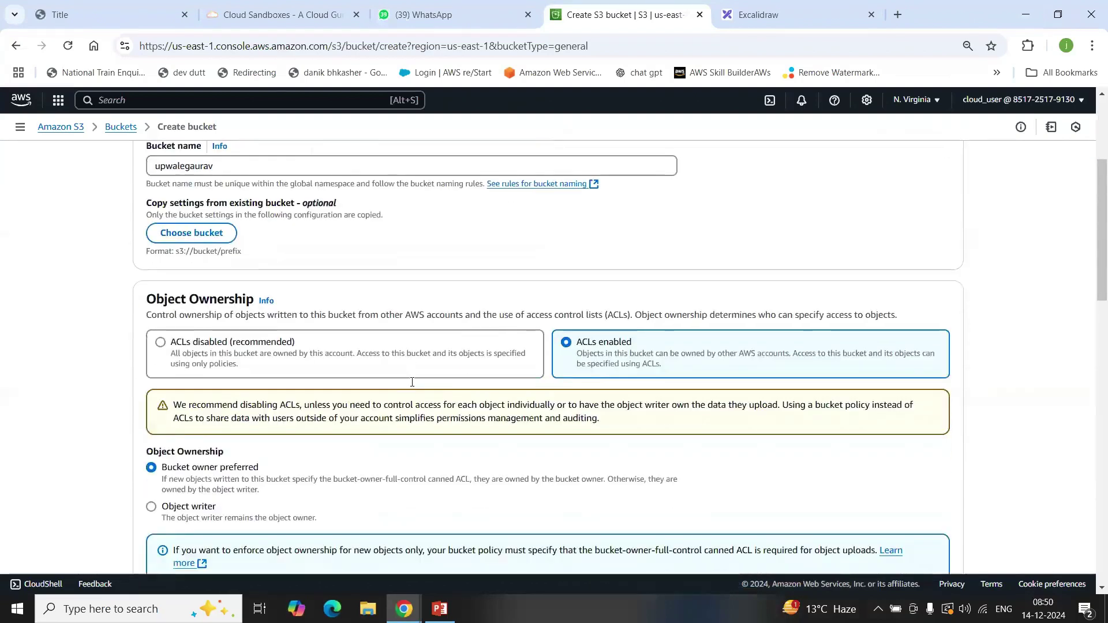
pyautogui.scroll(4, 414, 386)
pyautogui.scroll(-20, 413, 386)
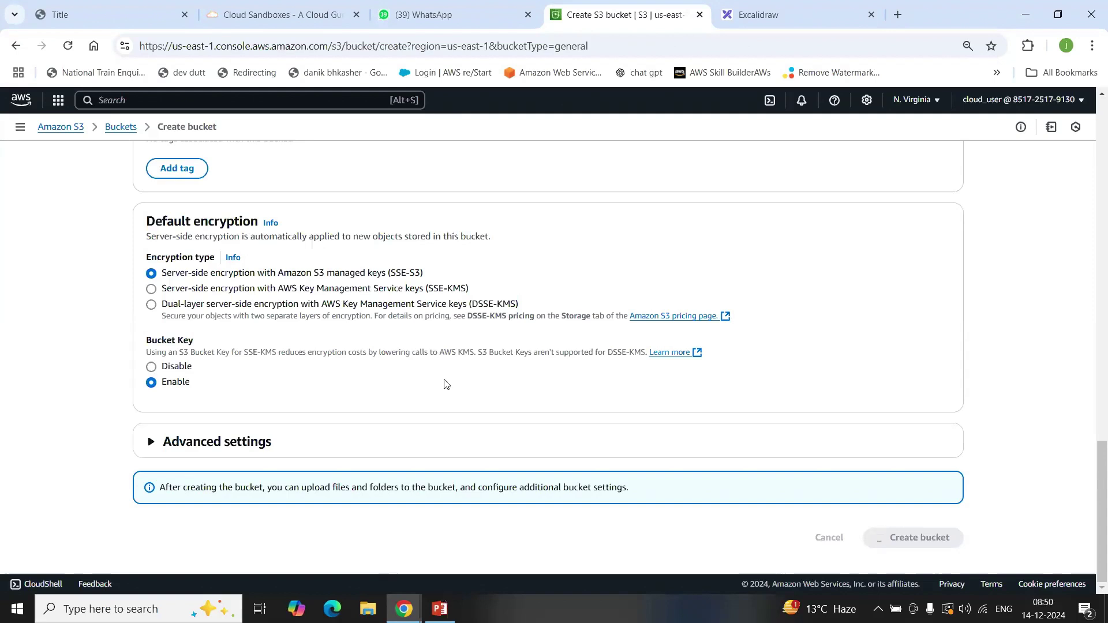
pyautogui.scroll(-2, 488, 415)
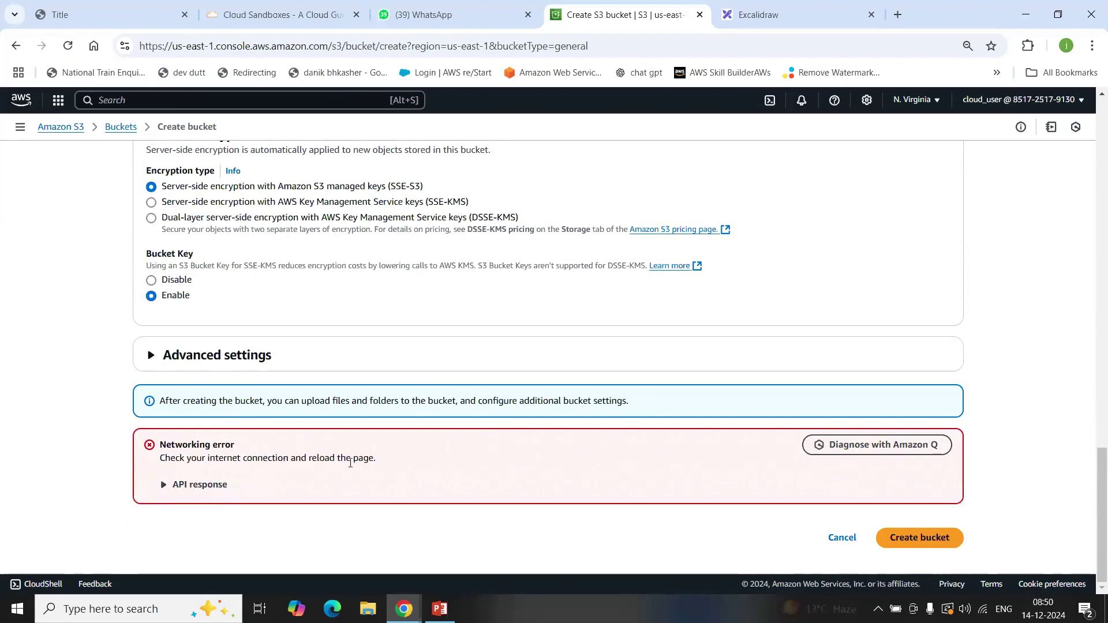
pyautogui.scroll(7, 350, 462)
pyautogui.scroll(10, 350, 462)
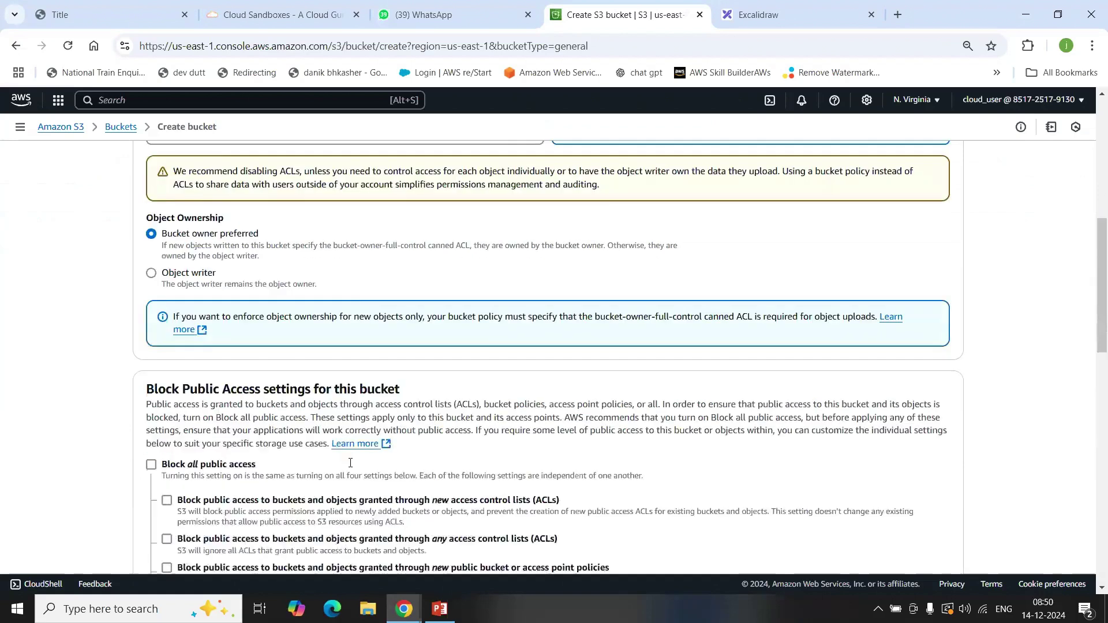
pyautogui.click(66, 49)
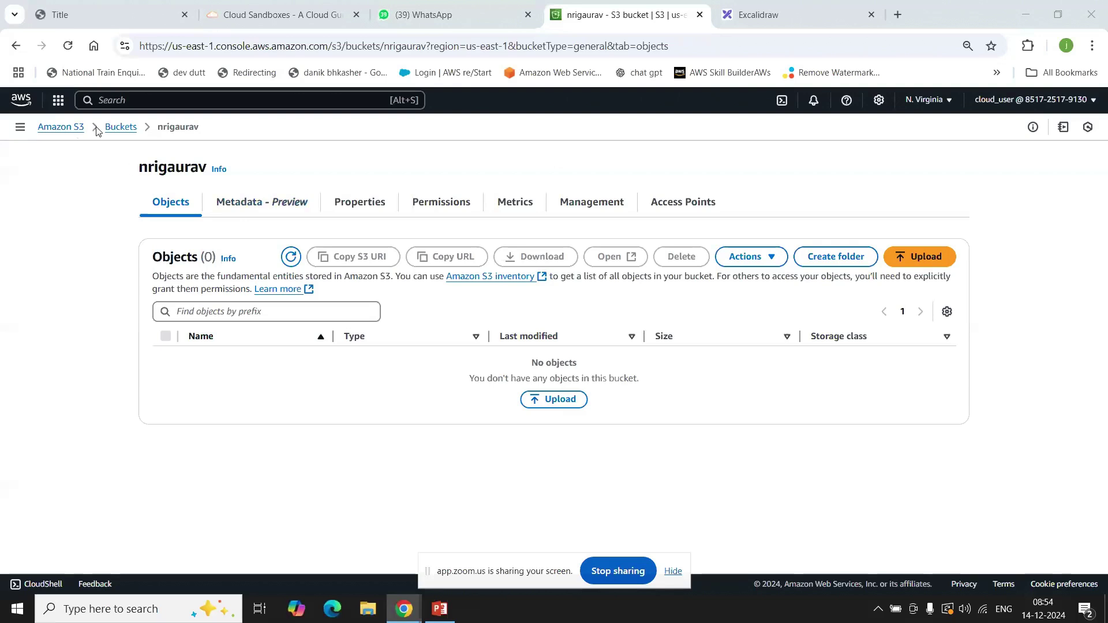
pyautogui.click(108, 129)
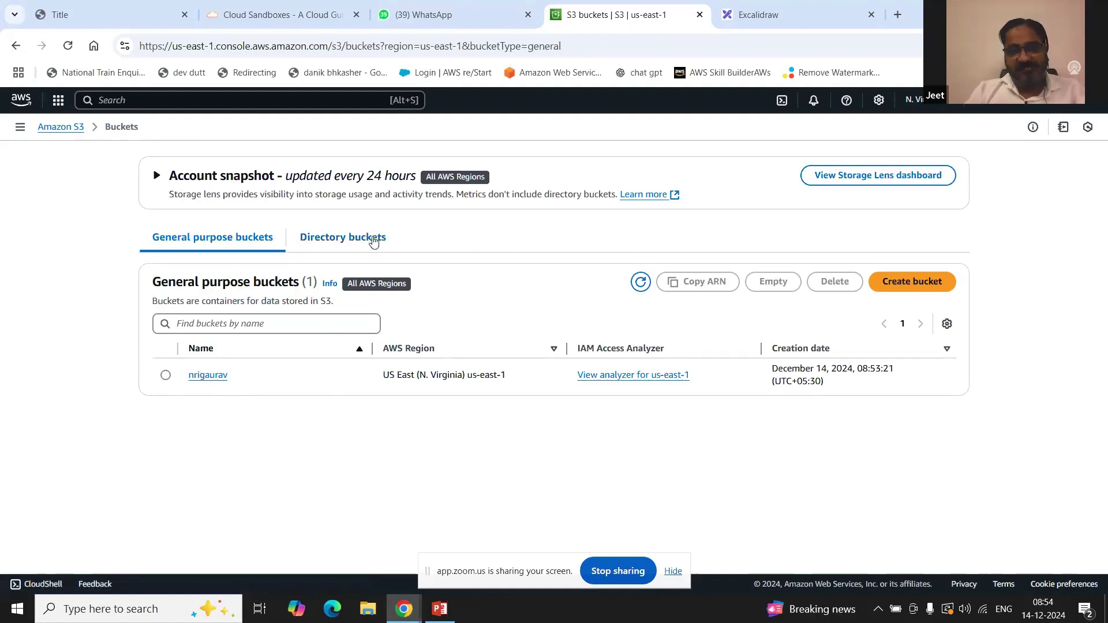
pyautogui.click(208, 376)
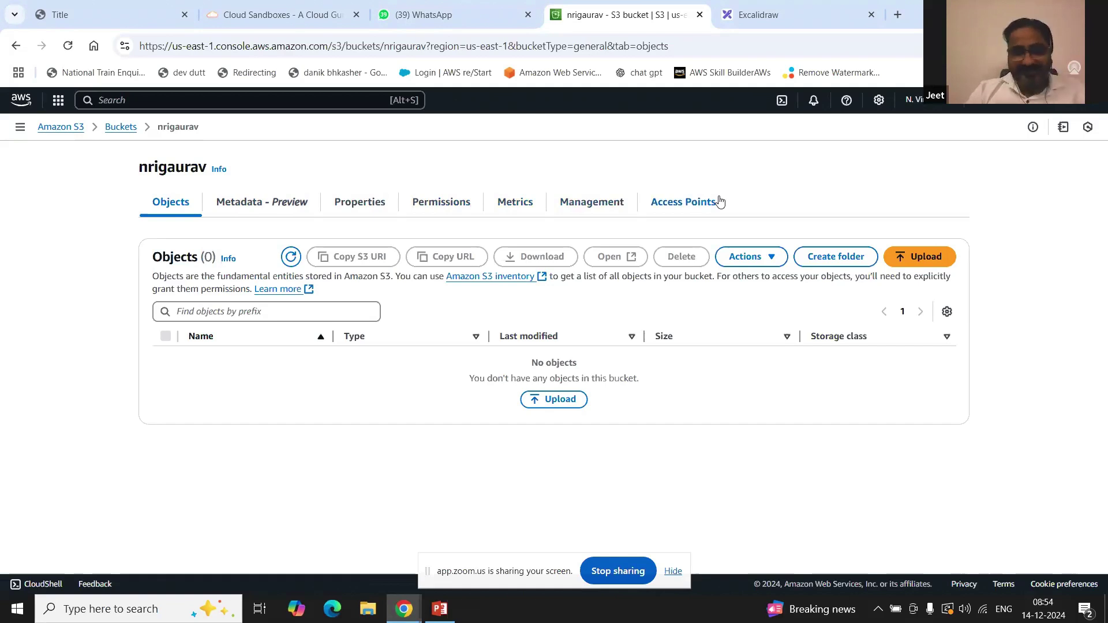
pyautogui.moveTo(481, 383); pyautogui.dragTo(627, 375)
pyautogui.click(372, 395)
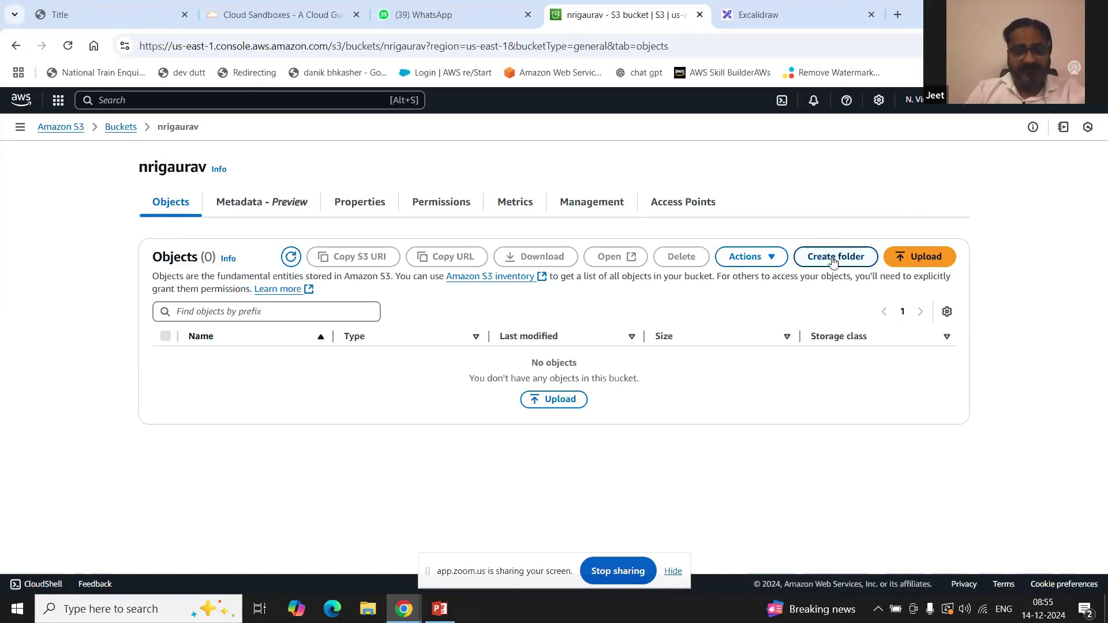
# Step: Upload the image 19yj4qm4cv6c1.jpeg (262.9 KB) from the computer into nrigaurav
pyautogui.click(921, 259)
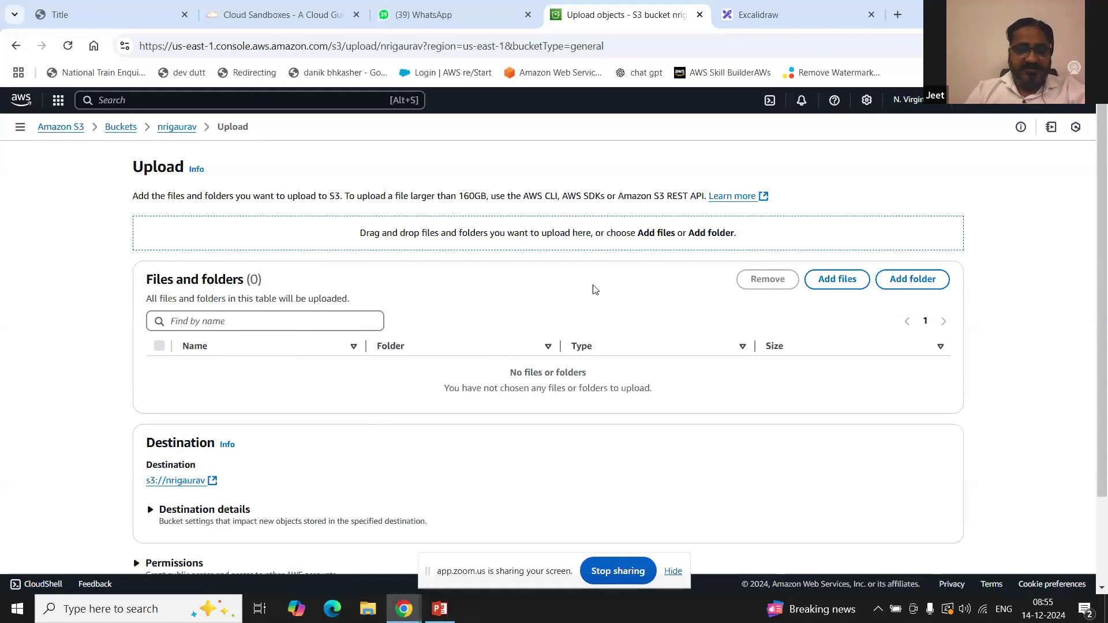
pyautogui.click(843, 281)
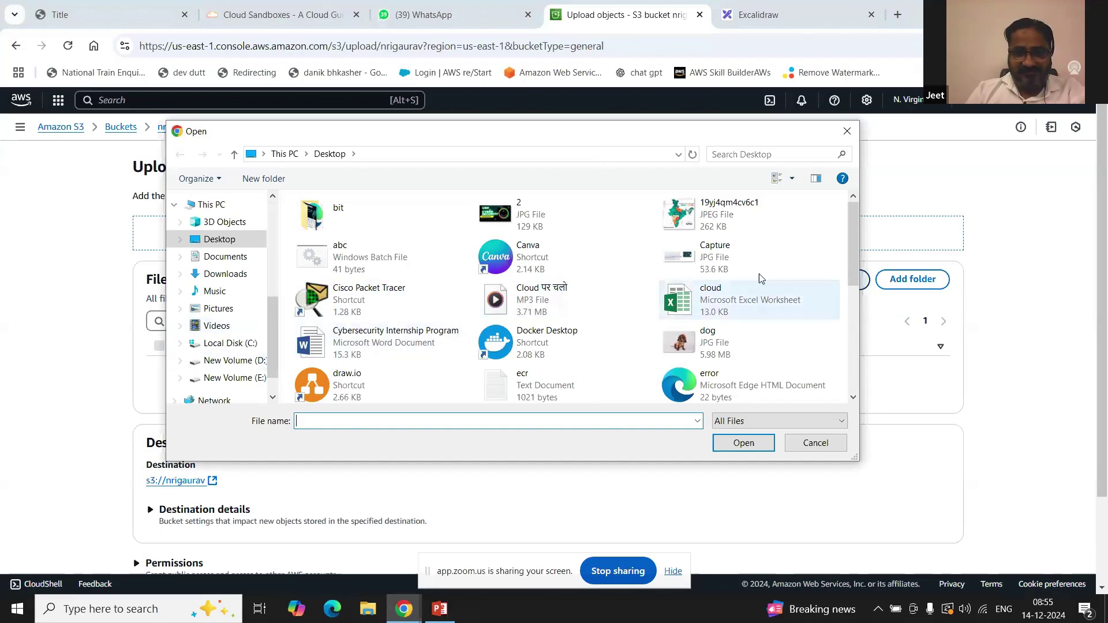
pyautogui.click(703, 221)
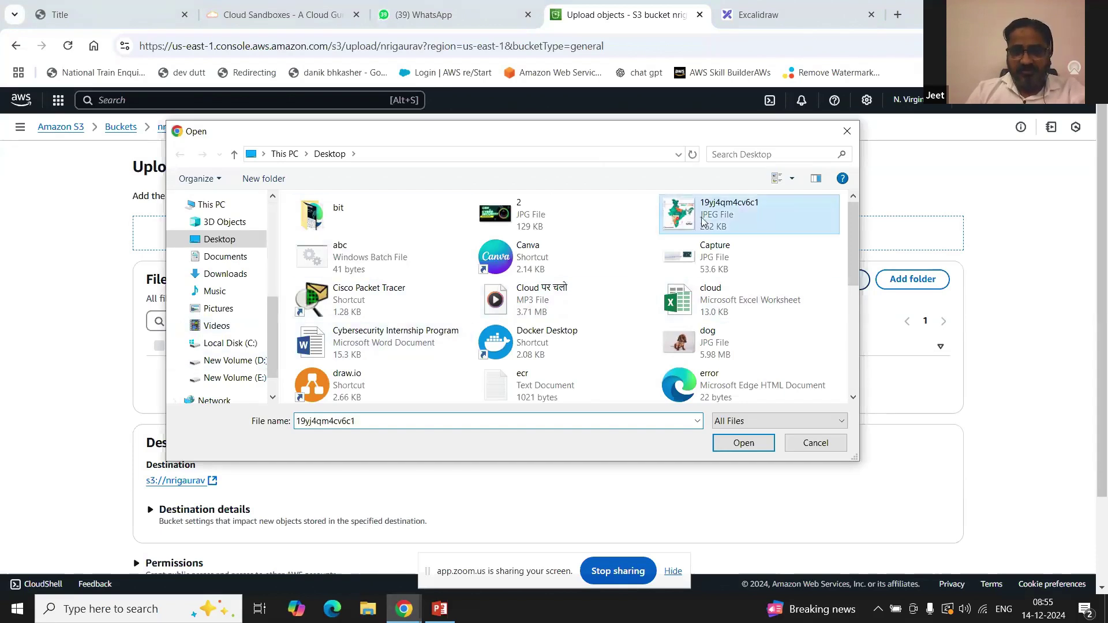
pyautogui.click(744, 449)
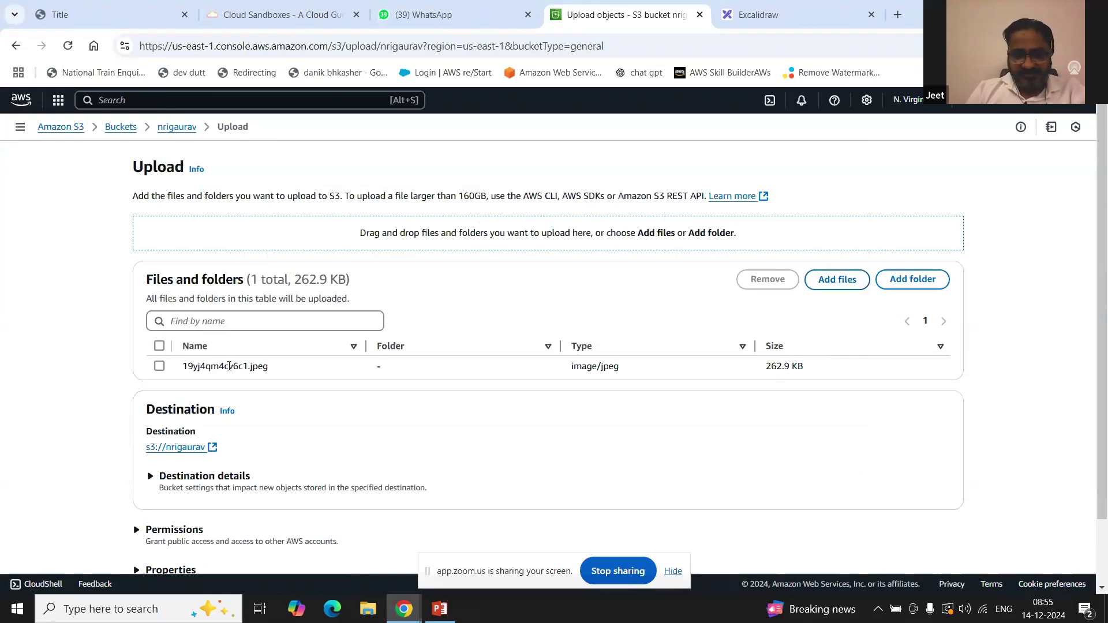
pyautogui.scroll(-2, 548, 404)
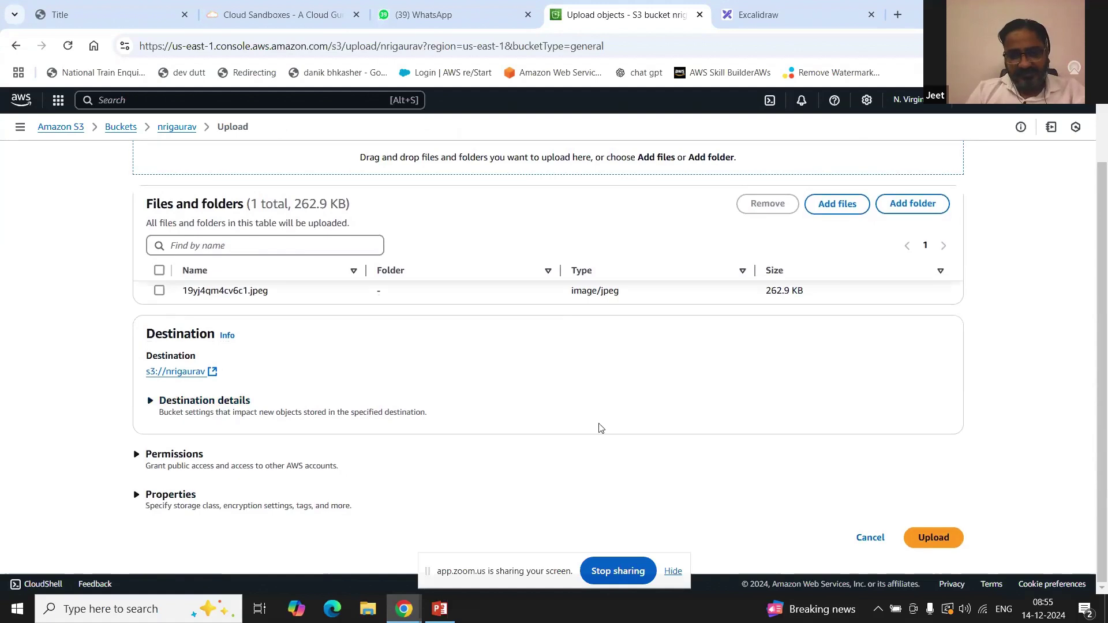
pyautogui.click(950, 538)
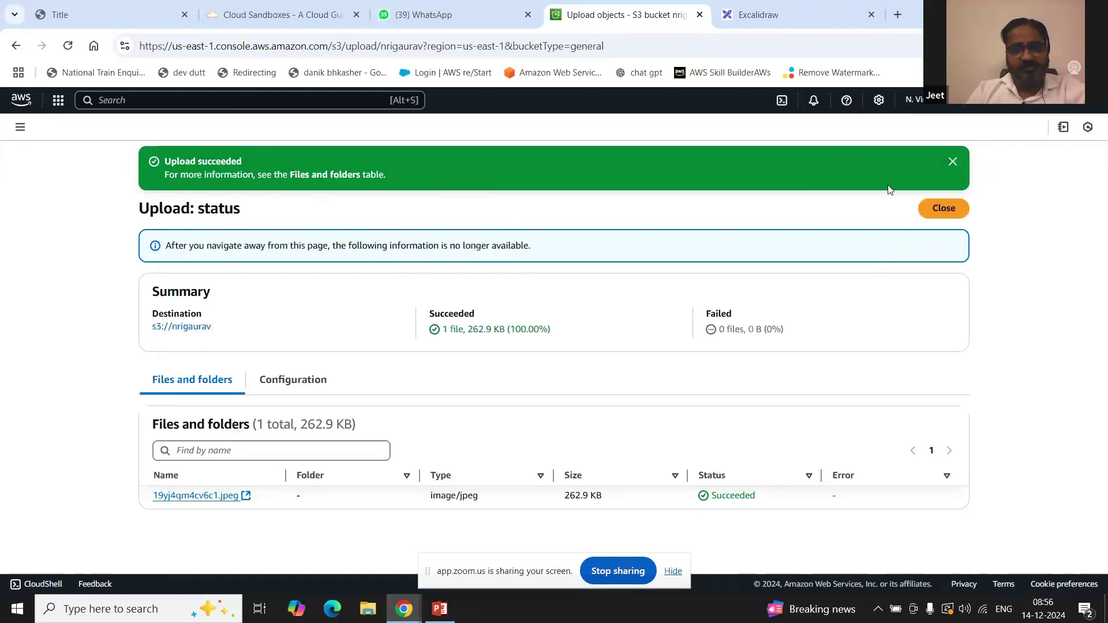
# Step: Close the upload status, open 19yj4qm4cv6c1.jpeg's details, and copy its object URL
pyautogui.click(957, 209)
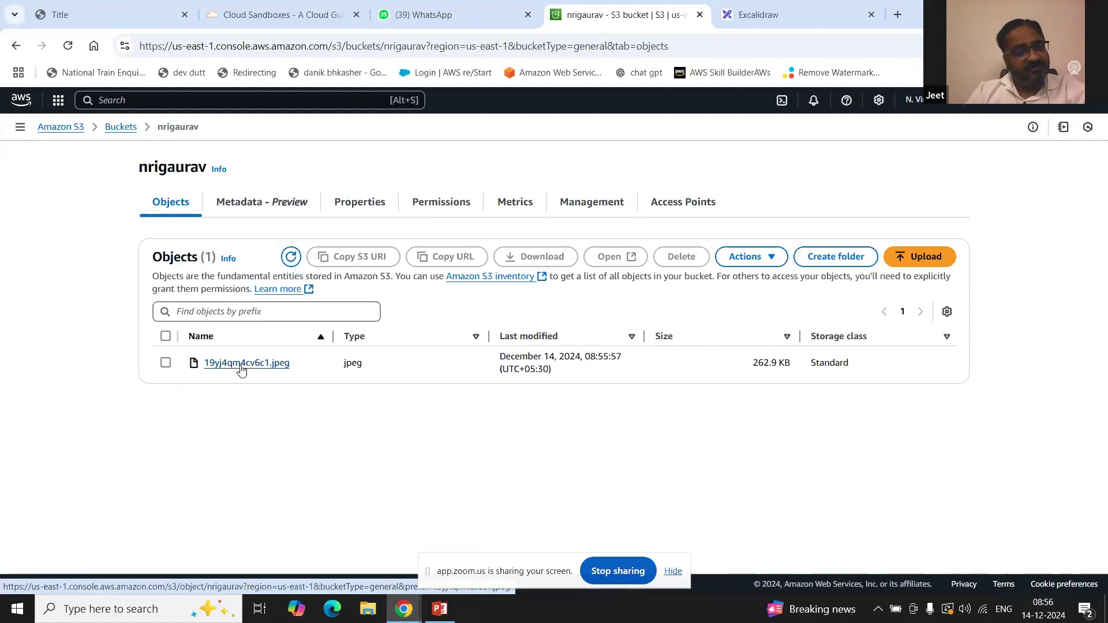
pyautogui.click(241, 368)
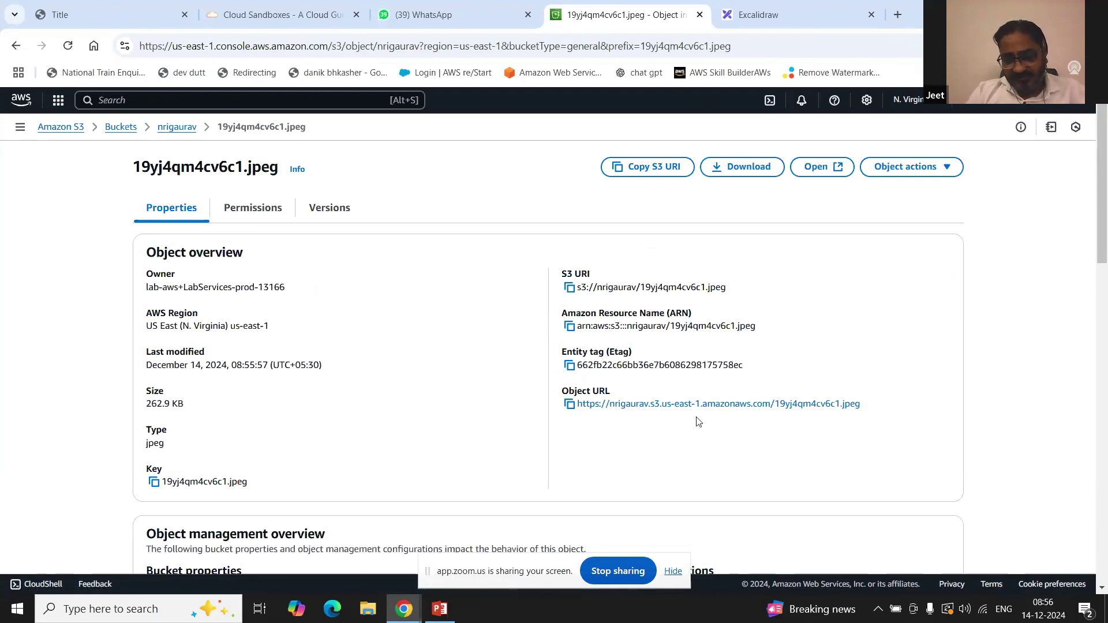
pyautogui.click(569, 407)
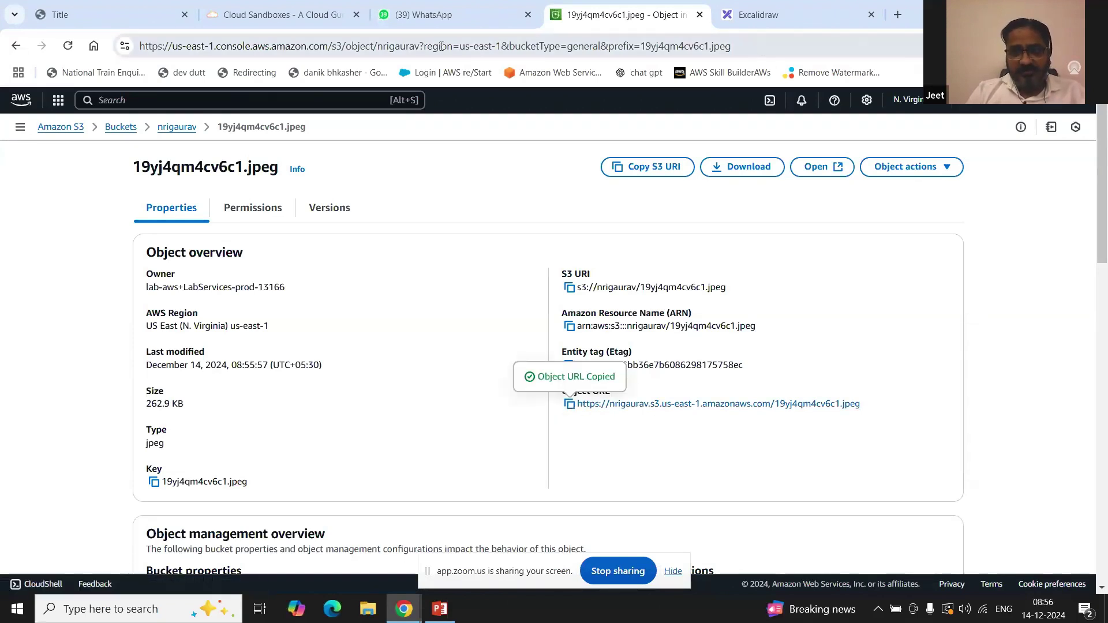
# Step: Send the copied object URL to the Zoom Meeting Group Chat, then return to the S3 page
pyautogui.moveTo(404, 608)
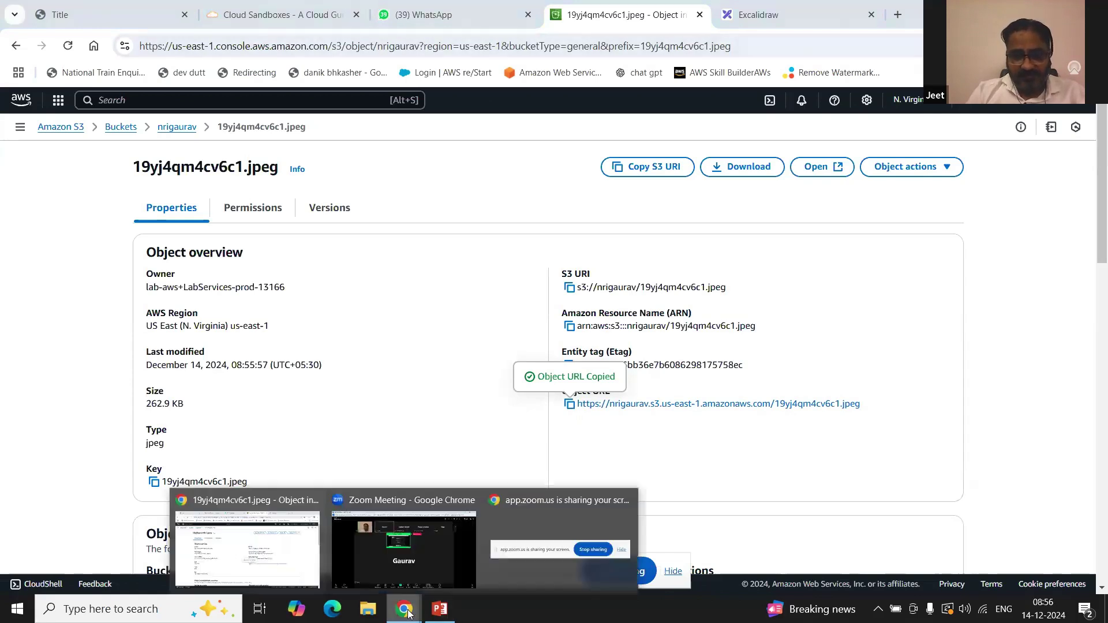
pyautogui.click(398, 560)
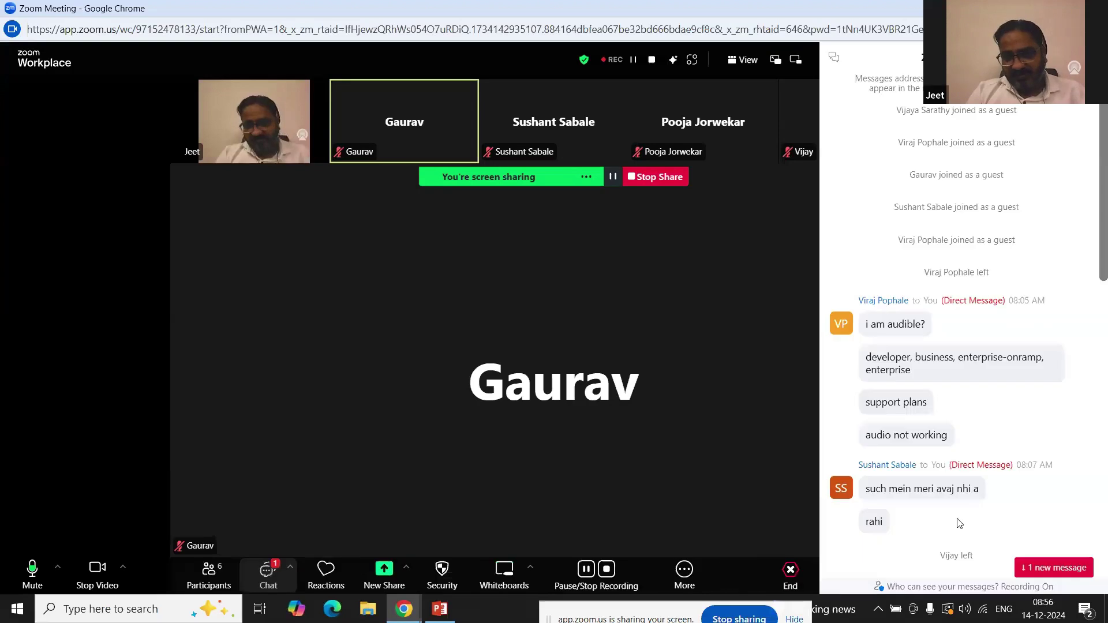
pyautogui.click(907, 502)
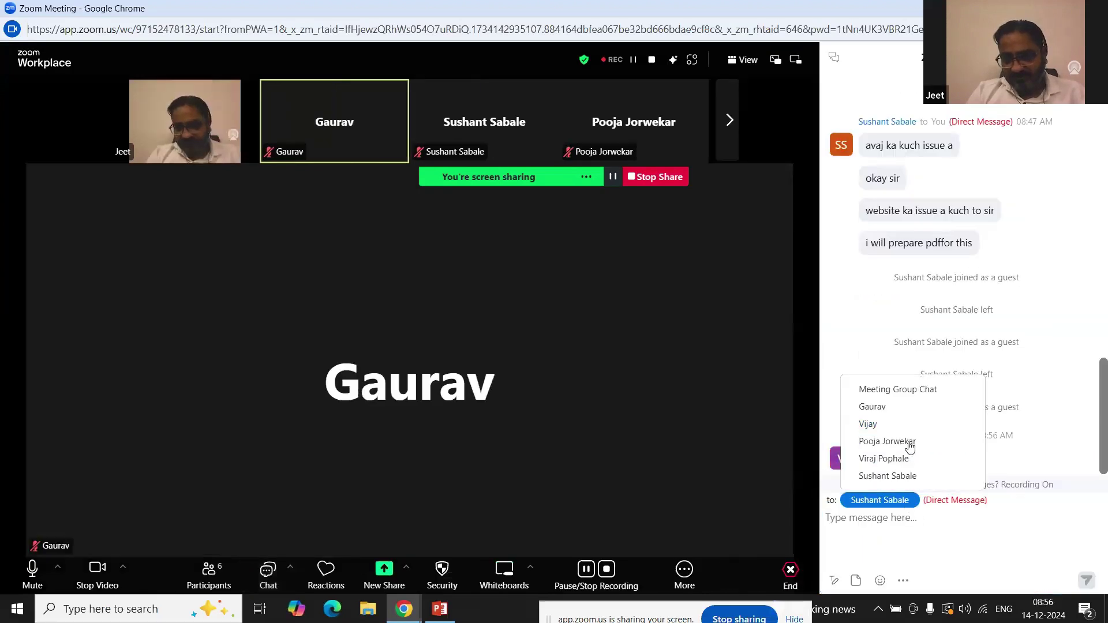
pyautogui.click(909, 390)
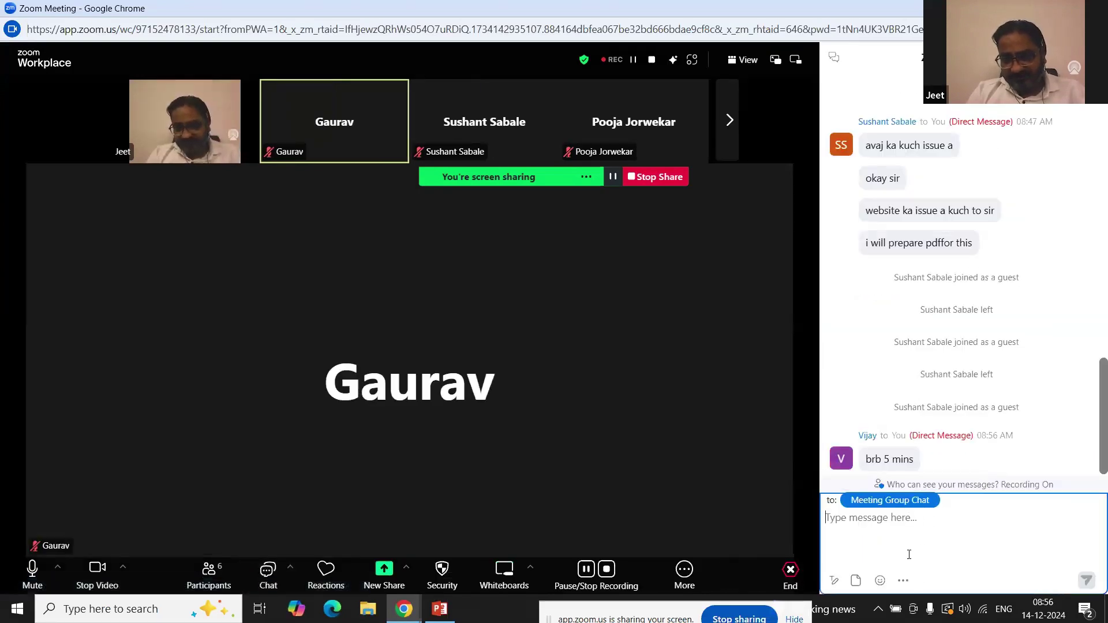
pyautogui.hotkey('ctrl', 'v')
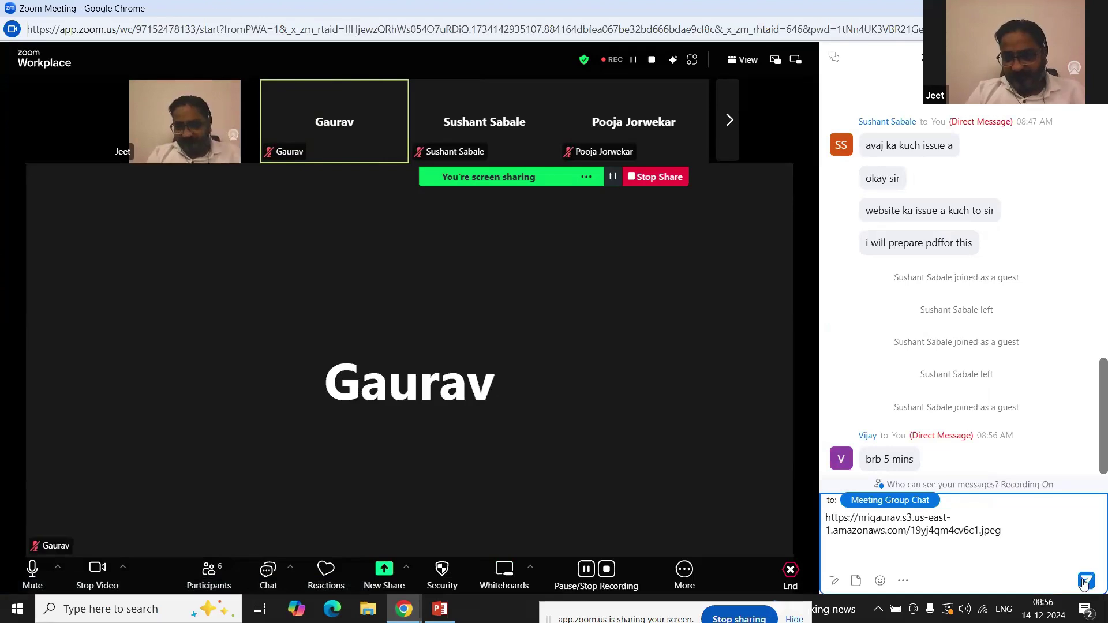
pyautogui.click(1085, 578)
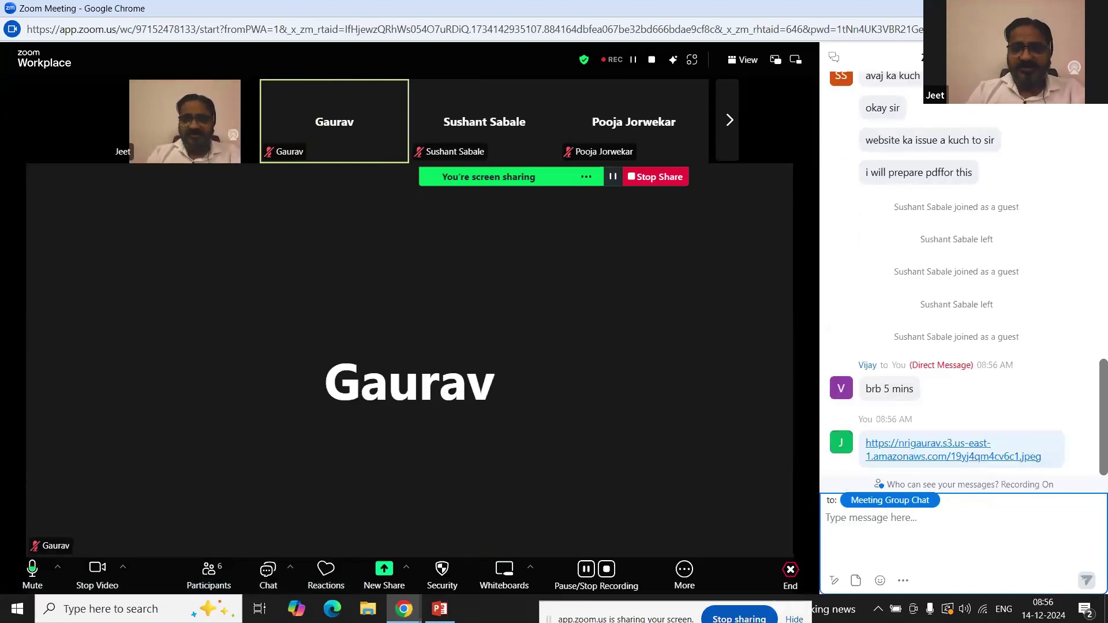
pyautogui.click(1024, 8)
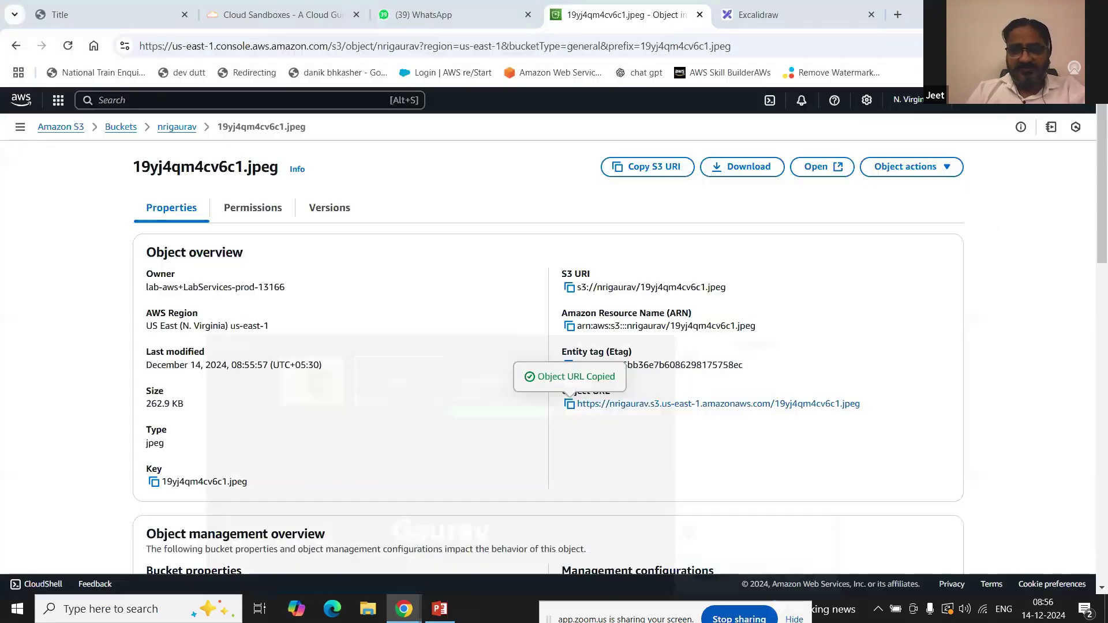
# Step: Load the image's object URL in a new Chrome tab, which returns an AccessDenied XML error
pyautogui.click(900, 10)
pyautogui.hotkey('ctrl', 'v')
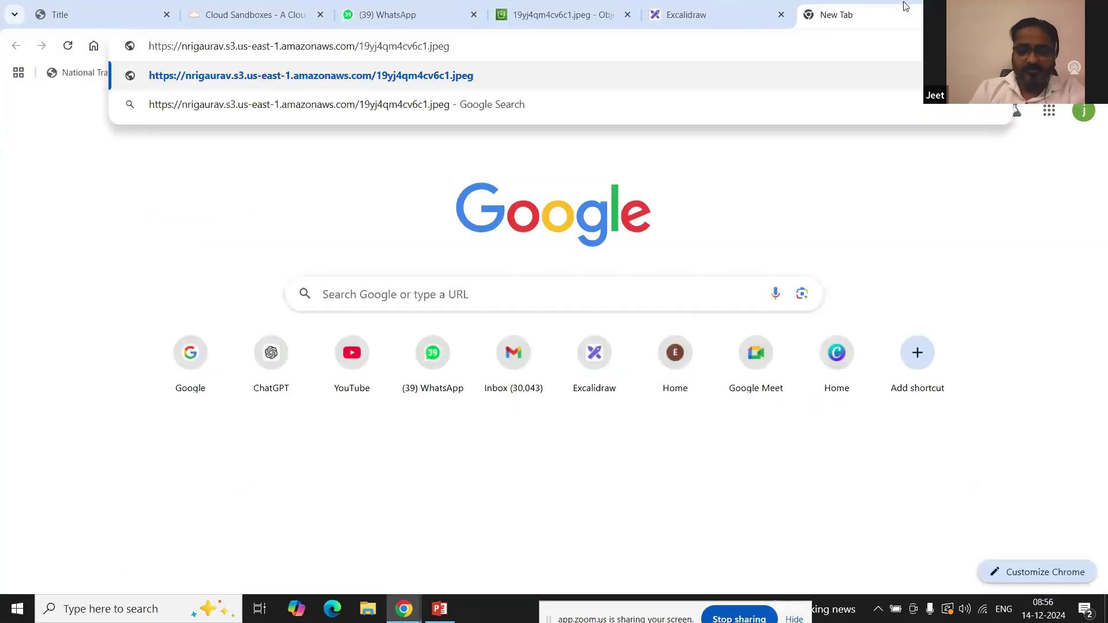
pyautogui.press('Return')
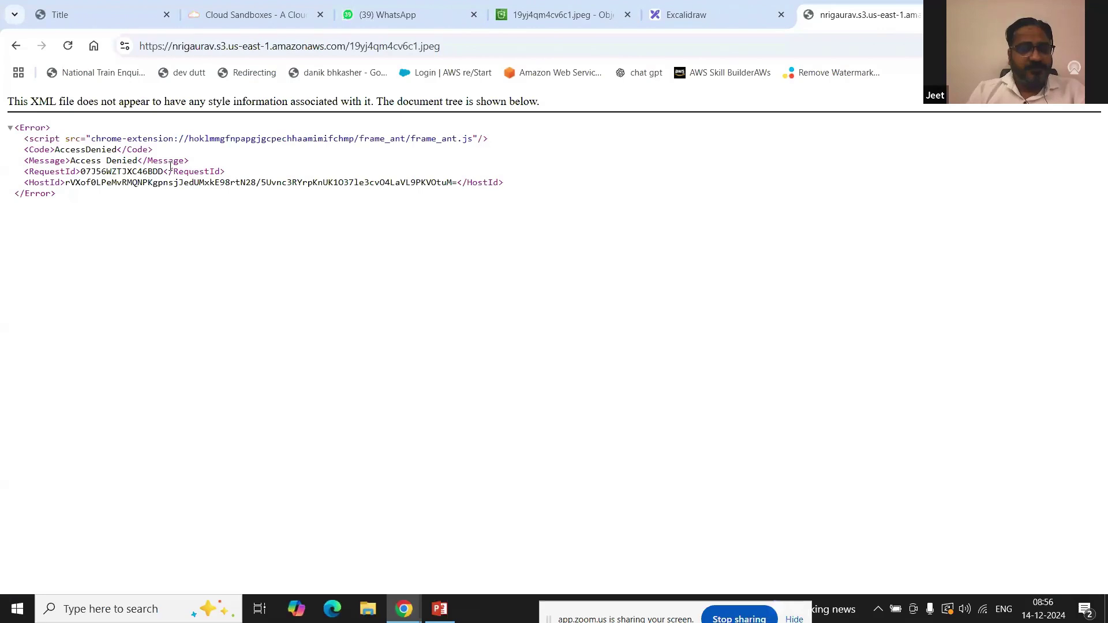
pyautogui.moveTo(51, 150); pyautogui.dragTo(141, 157)
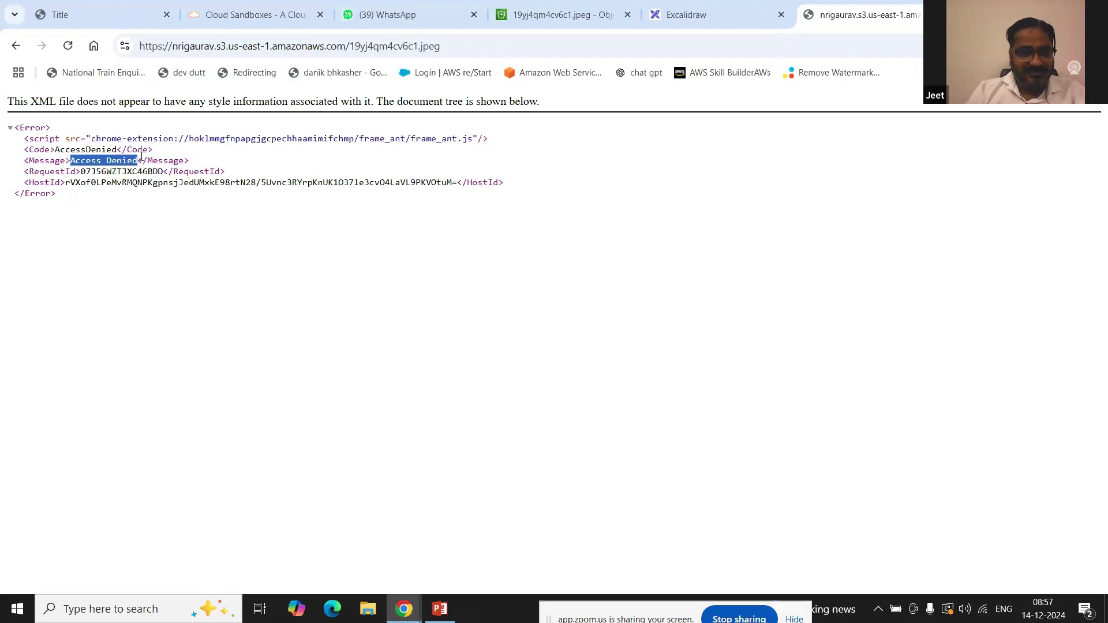
pyautogui.click(149, 212)
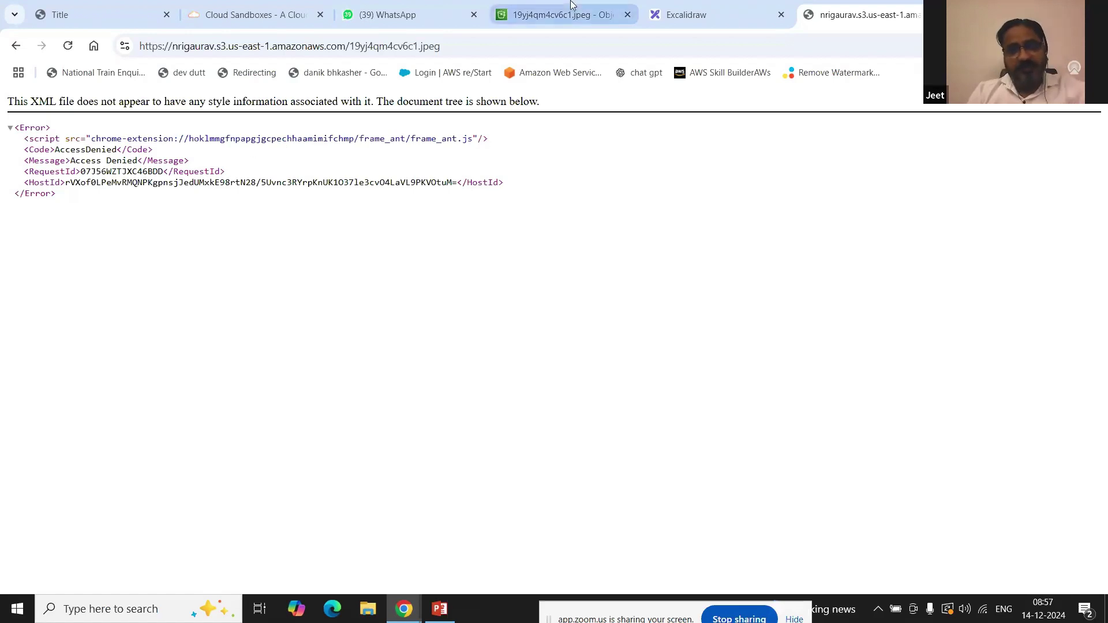
pyautogui.moveTo(572, 10)
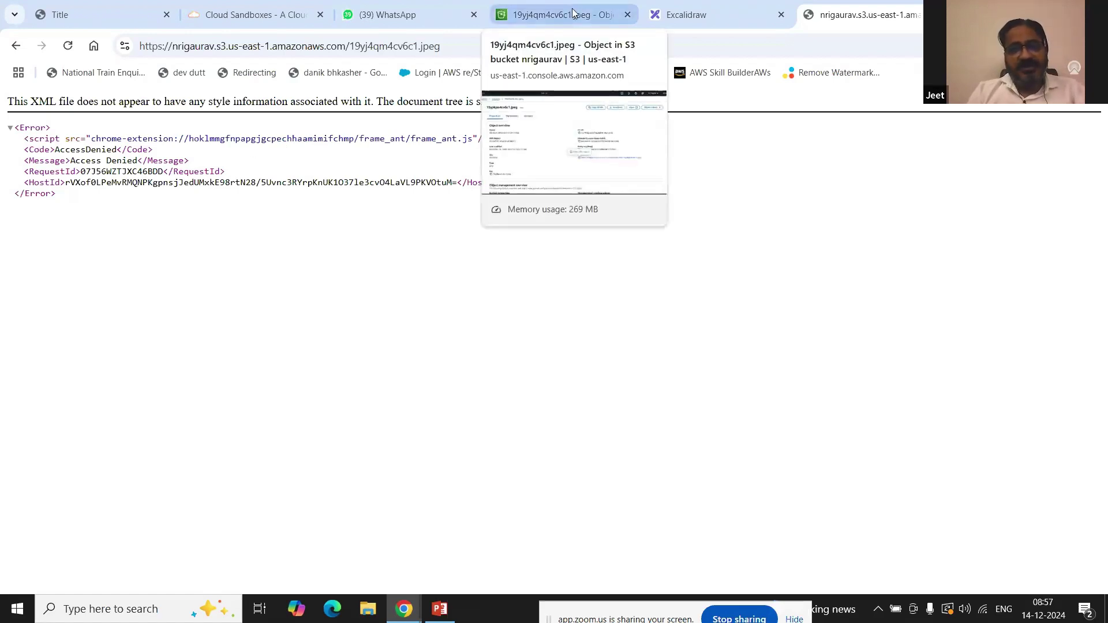
# Step: Return to the 19yj4qm4cv6c1.jpeg object and review the Everyone group's current permissions
pyautogui.click(572, 8)
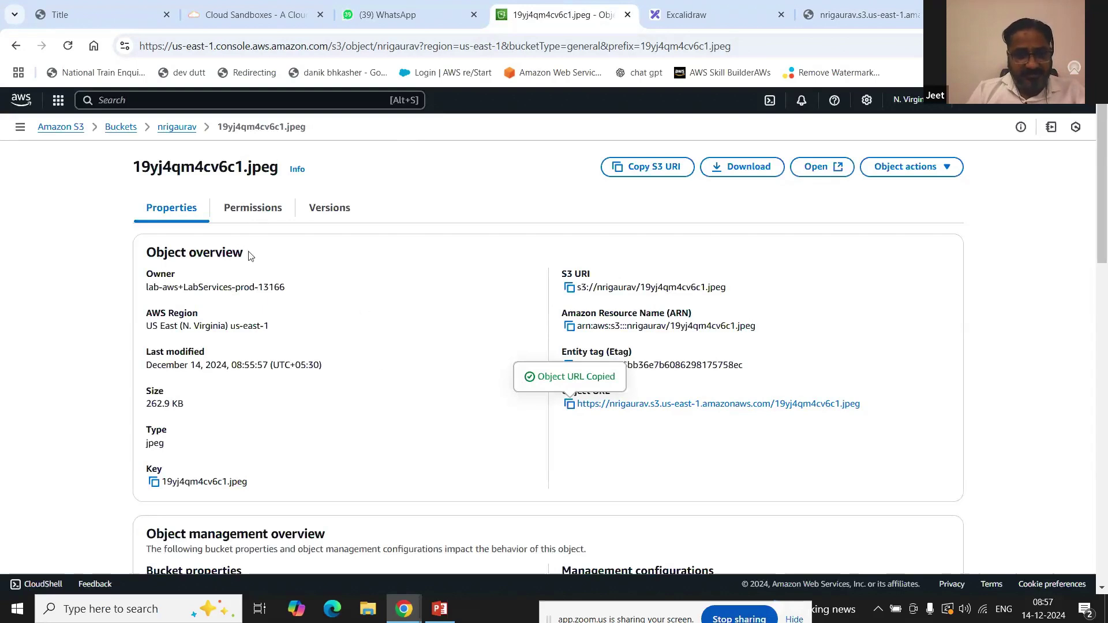
pyautogui.click(252, 215)
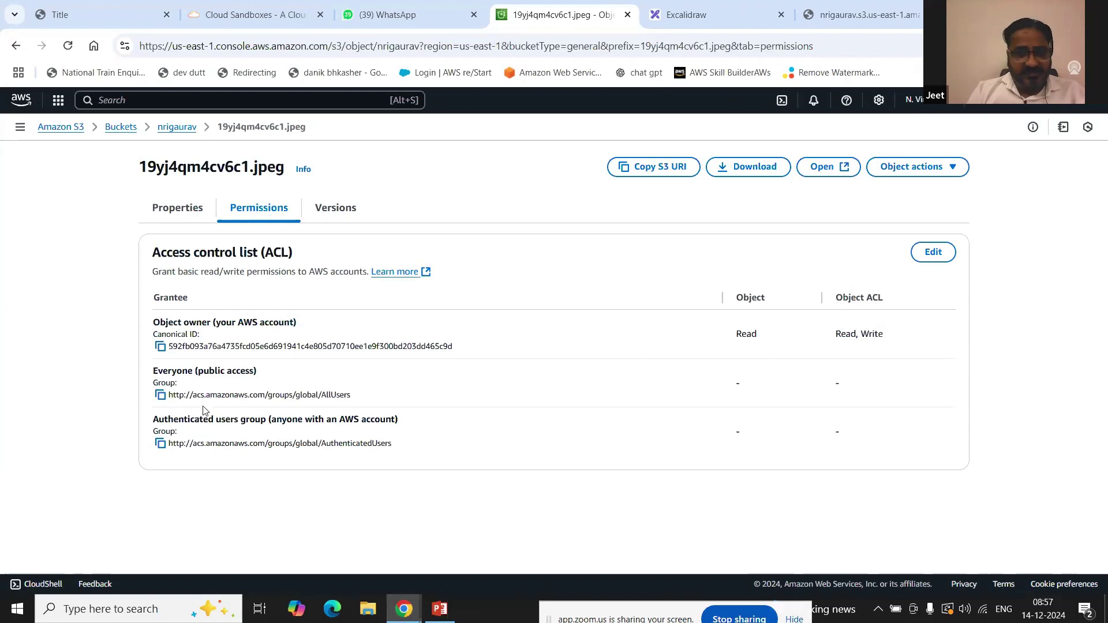
pyautogui.doubleClick(737, 382)
pyautogui.click(840, 385)
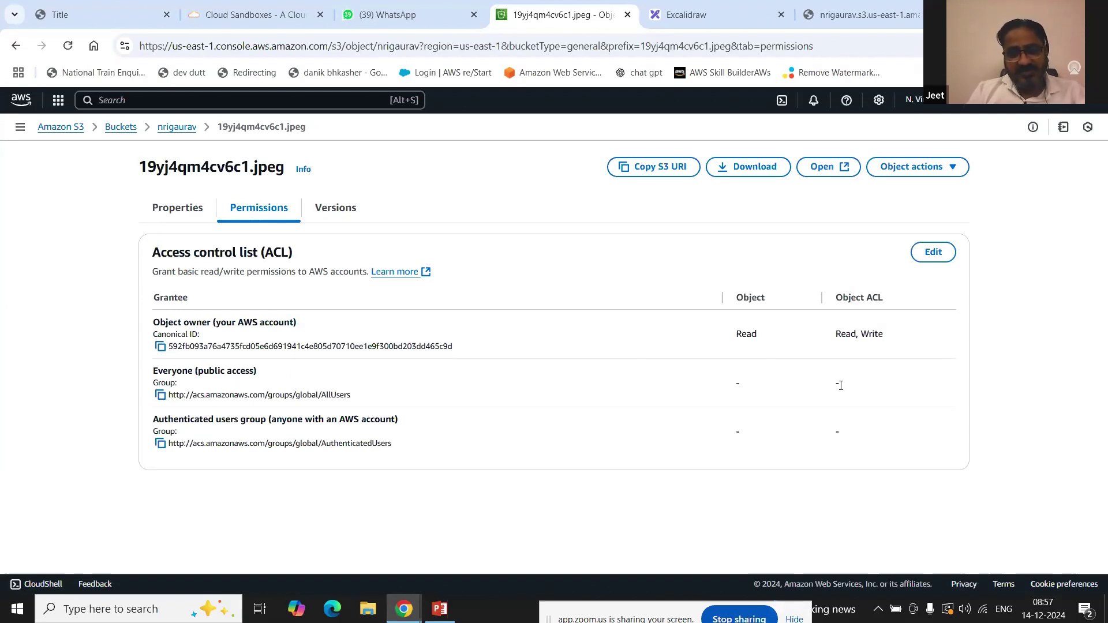
pyautogui.moveTo(843, 388); pyautogui.dragTo(826, 387)
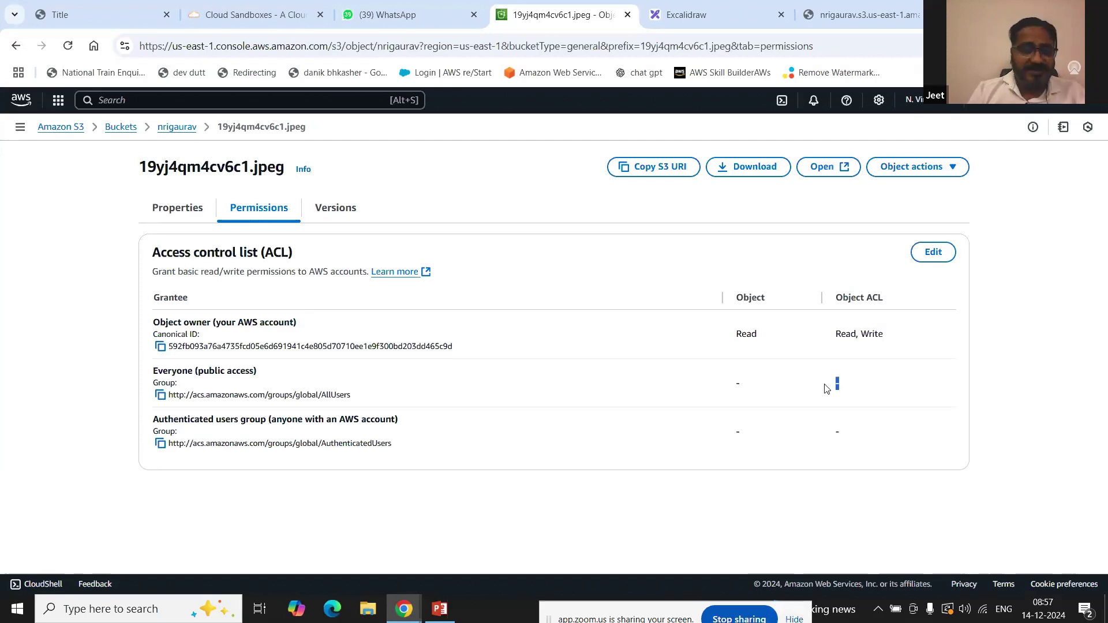
# Step: Grant Everyone Read on the object and its ACL, acknowledge the warning, and save
pyautogui.click(933, 254)
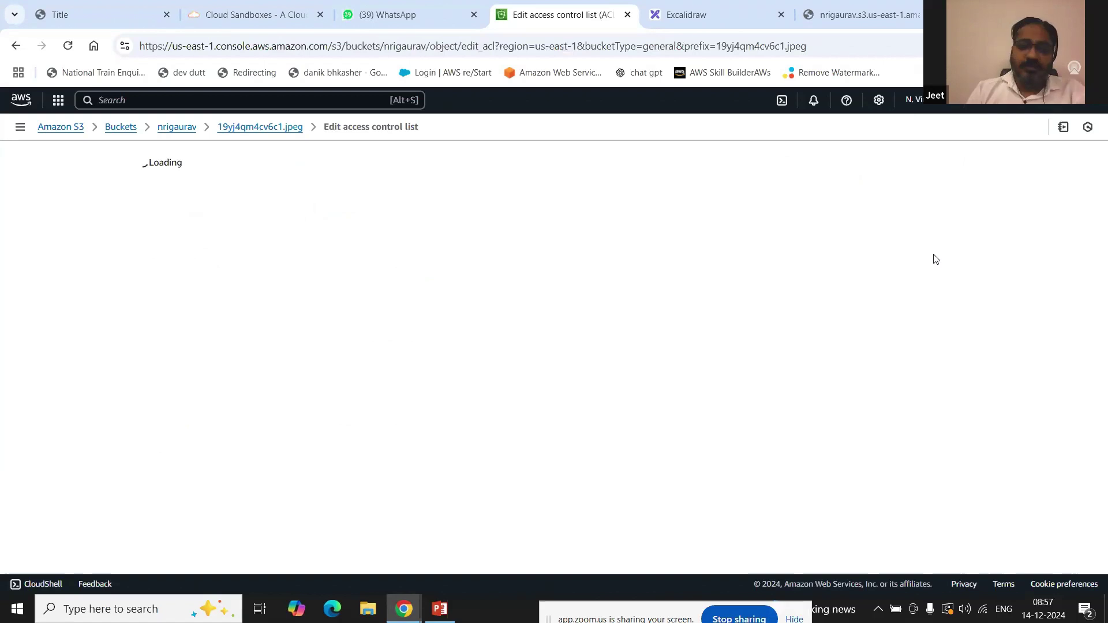
pyautogui.click(379, 321)
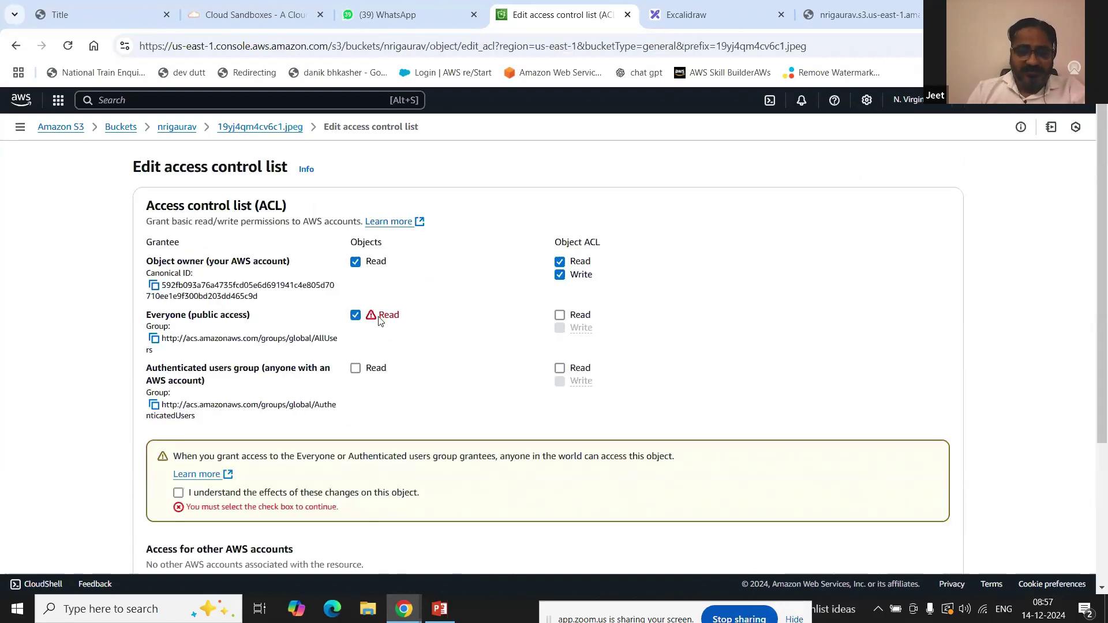
pyautogui.click(560, 315)
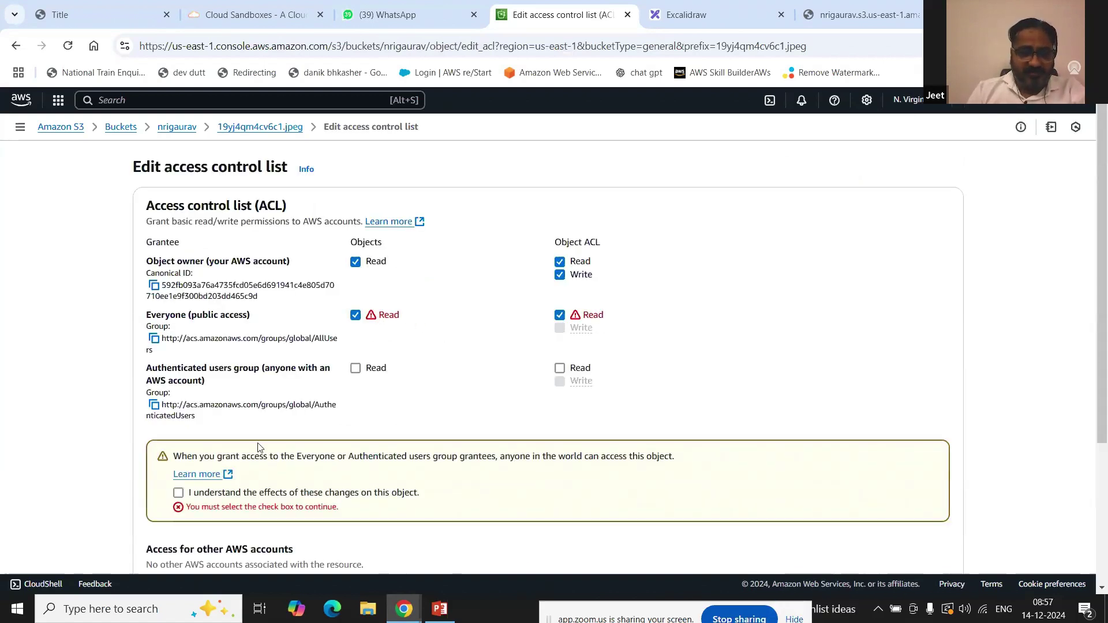
pyautogui.click(254, 493)
pyautogui.scroll(-3, 594, 442)
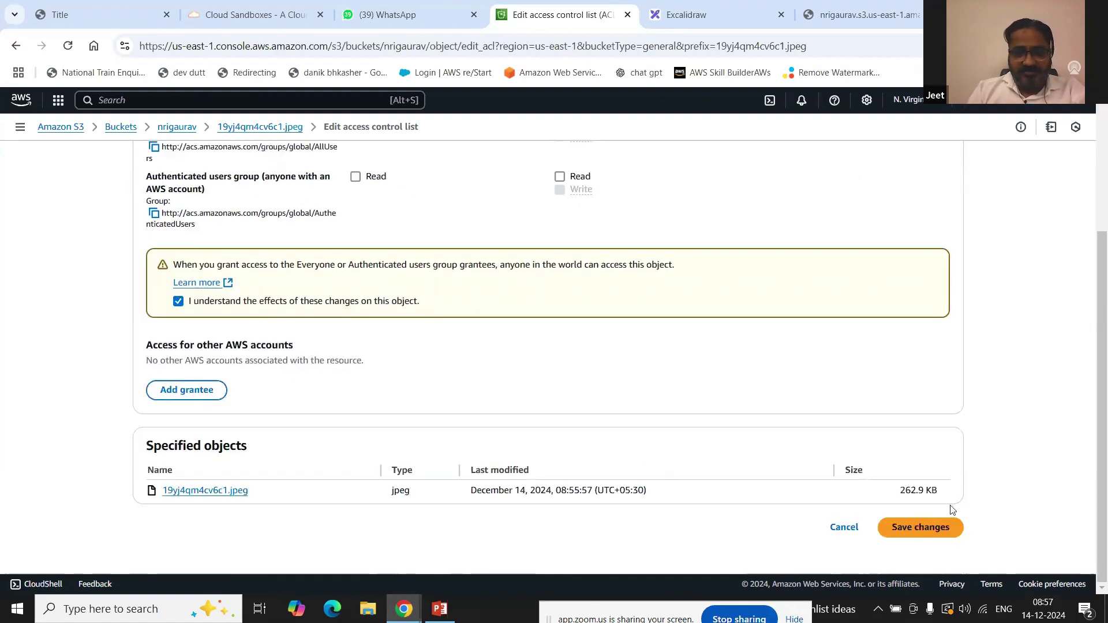
pyautogui.click(943, 530)
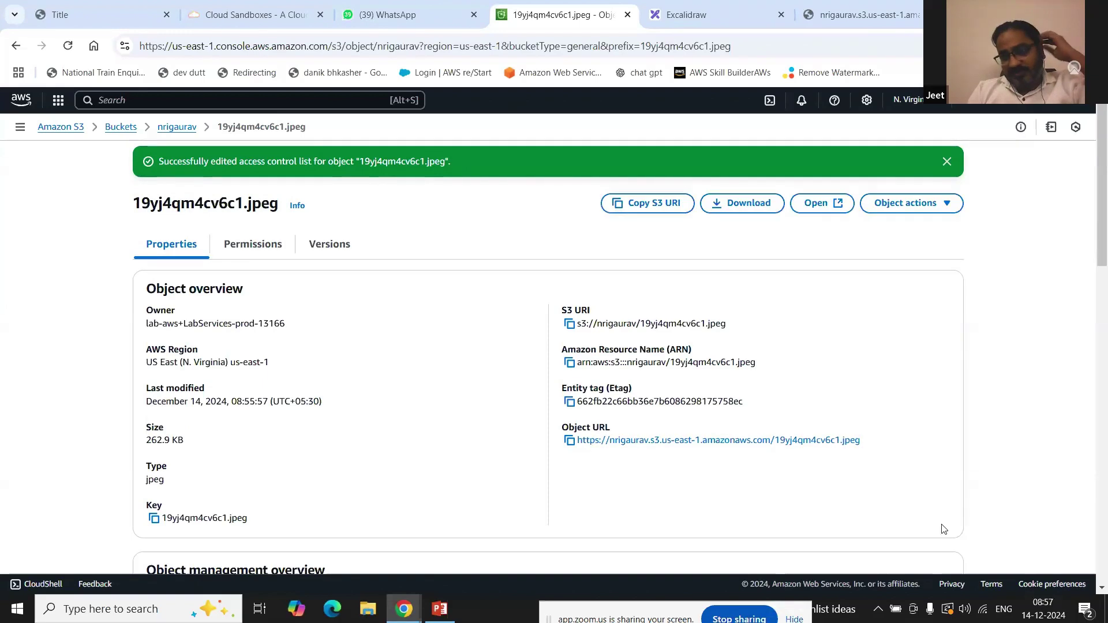
# Step: Reload the object URL so the cyber crime map loads, then zoom around Uttar Pradesh and Maharashtra
pyautogui.click(851, 7)
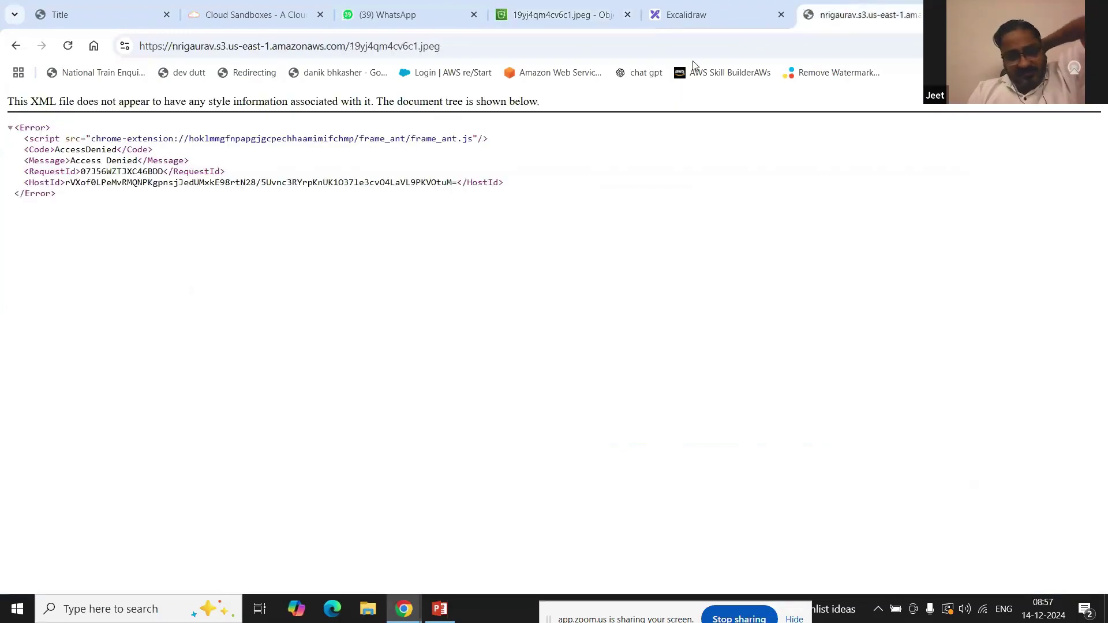
pyautogui.click(69, 46)
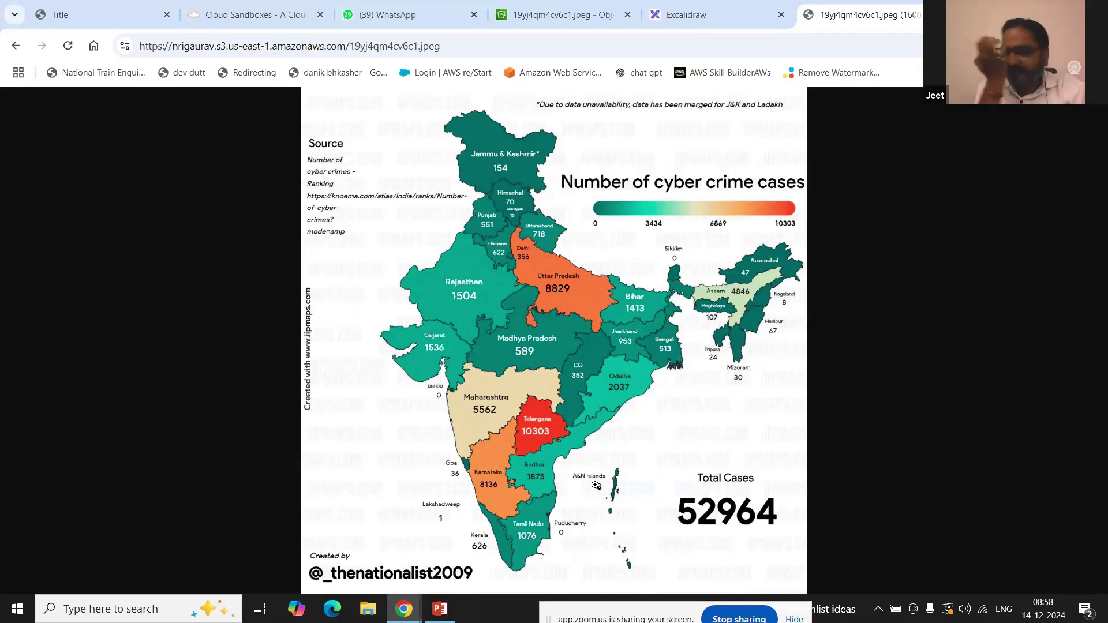
pyautogui.click(557, 300)
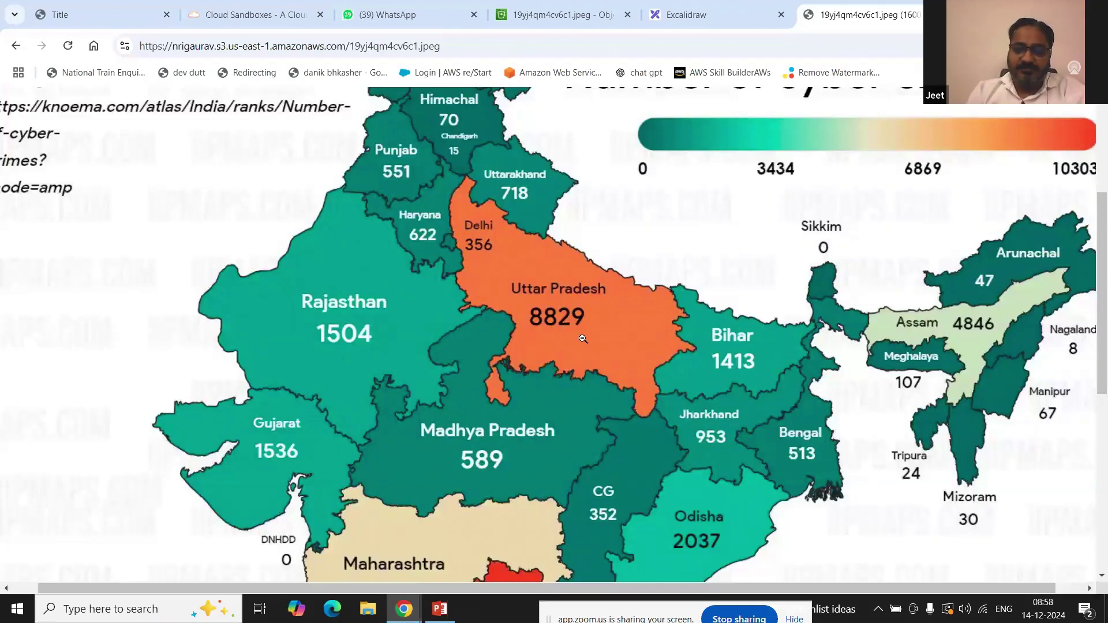
pyautogui.scroll(-5, 546, 337)
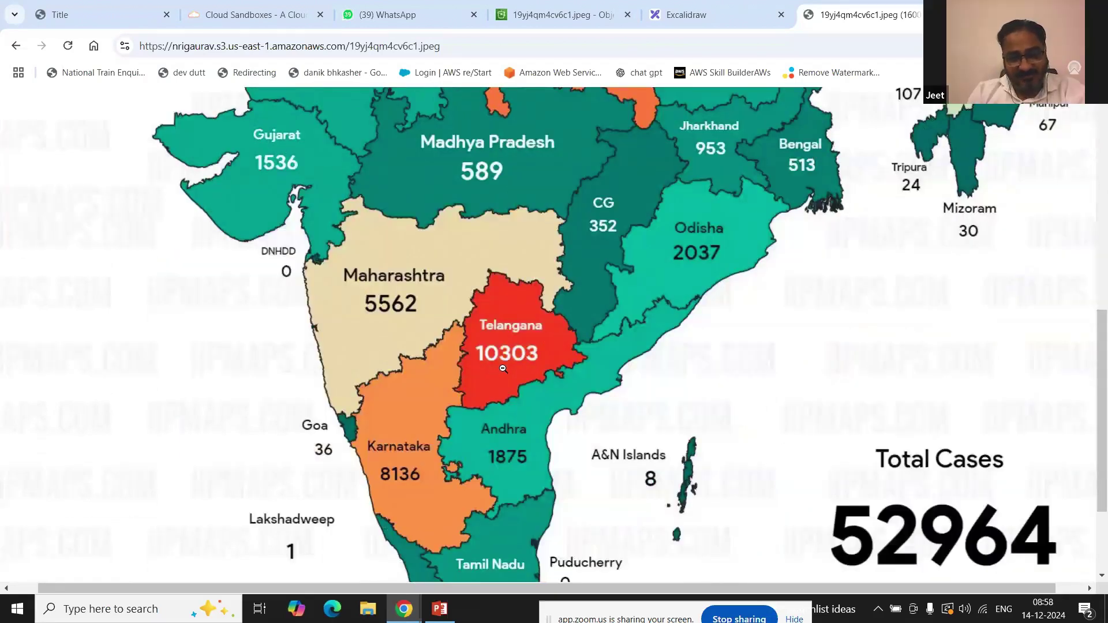
pyautogui.click(503, 368)
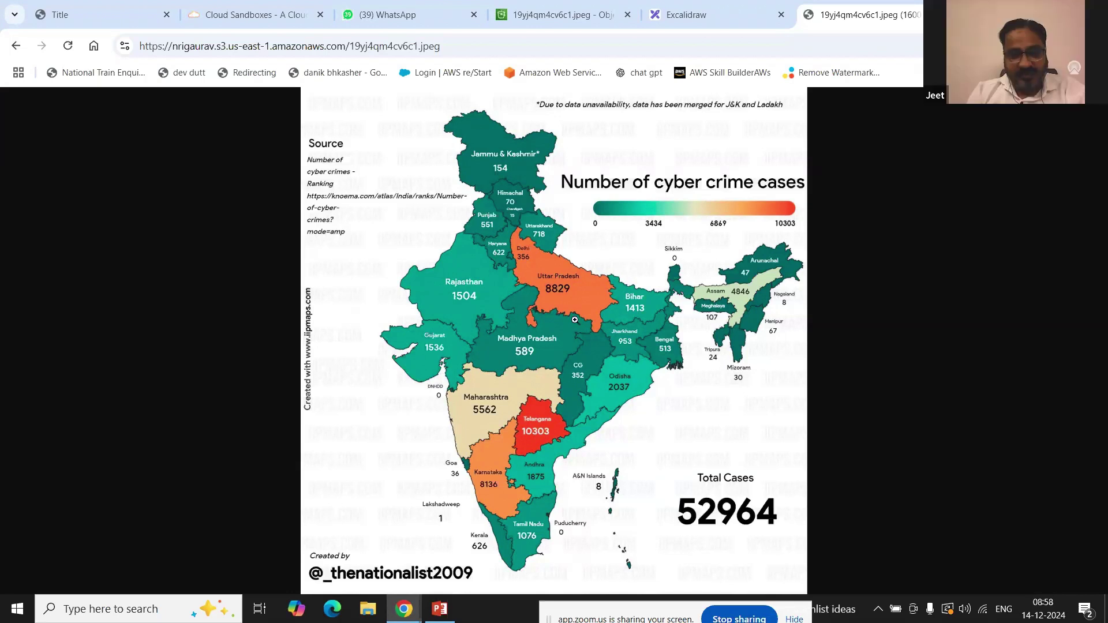
pyautogui.click(492, 403)
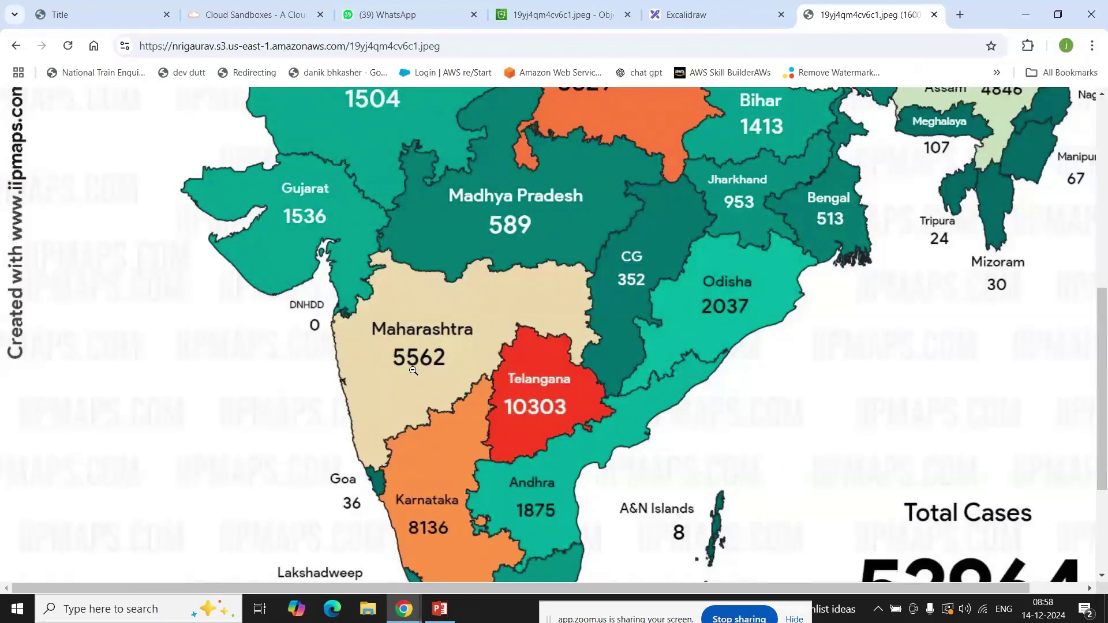
pyautogui.click(413, 370)
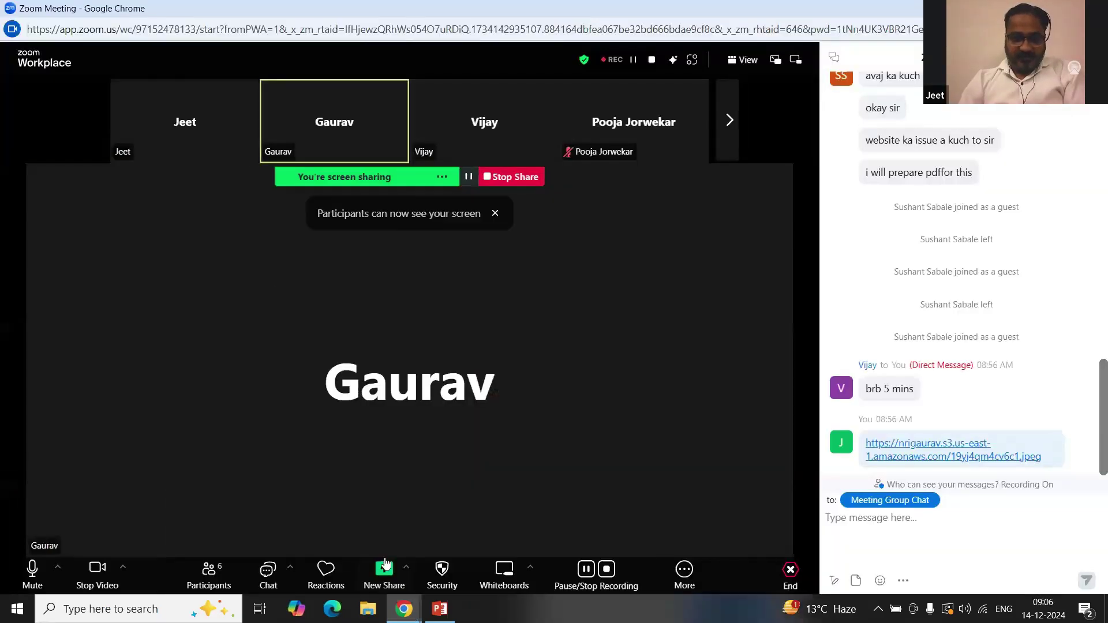
# Step: Bring up and minimize the S3 Storage Classes slides, then go via Excalidraw to the S3 object tab
pyautogui.click(438, 616)
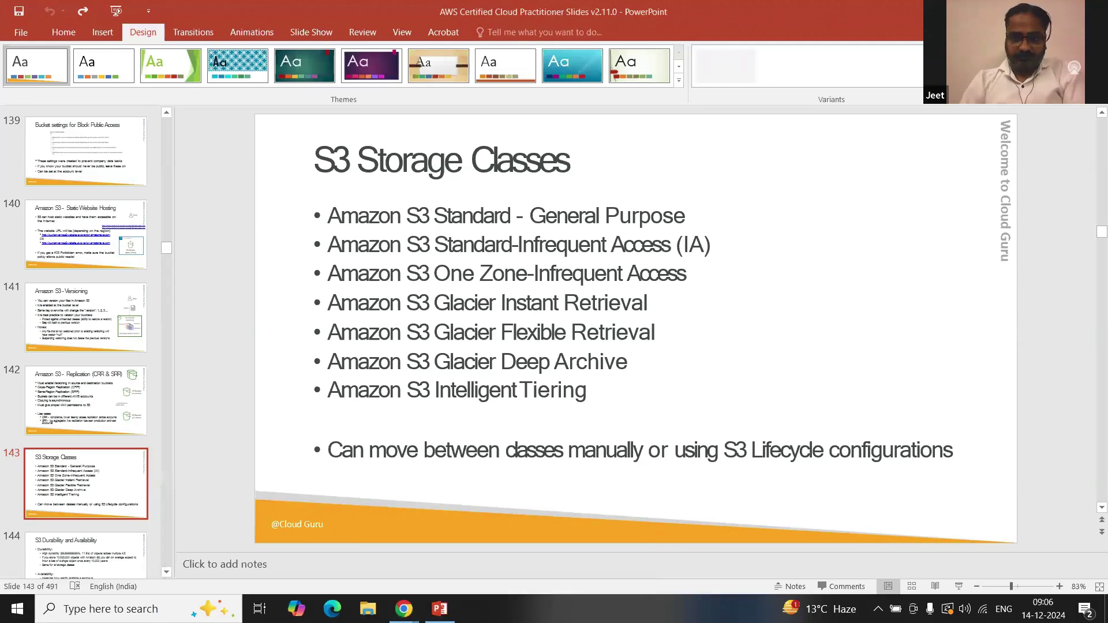
pyautogui.click(1030, 10)
pyautogui.moveTo(404, 609)
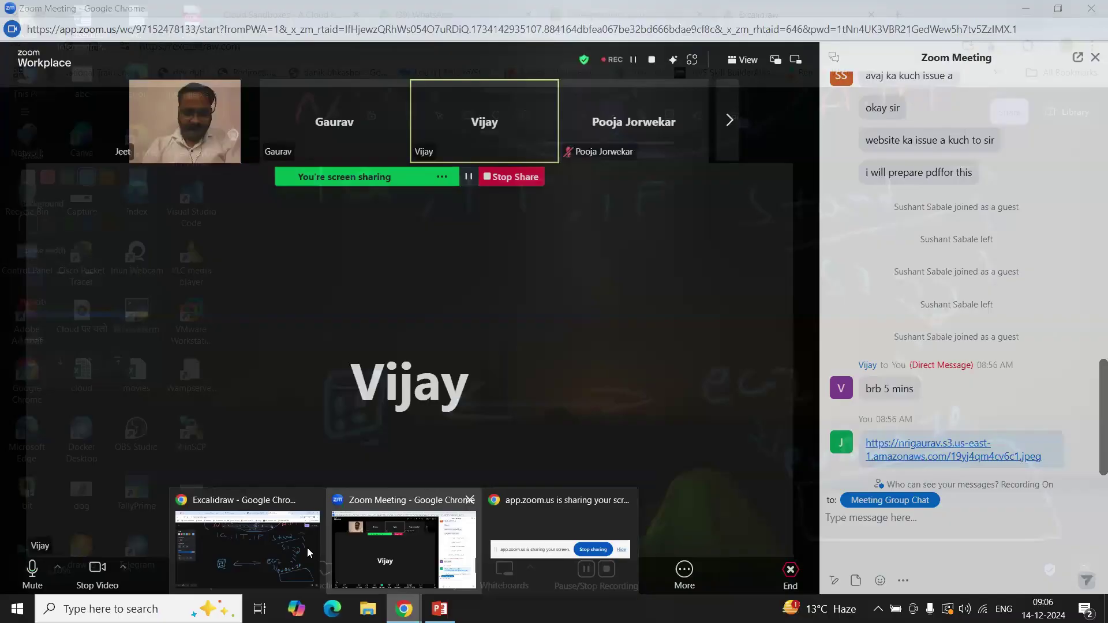
pyautogui.click(307, 547)
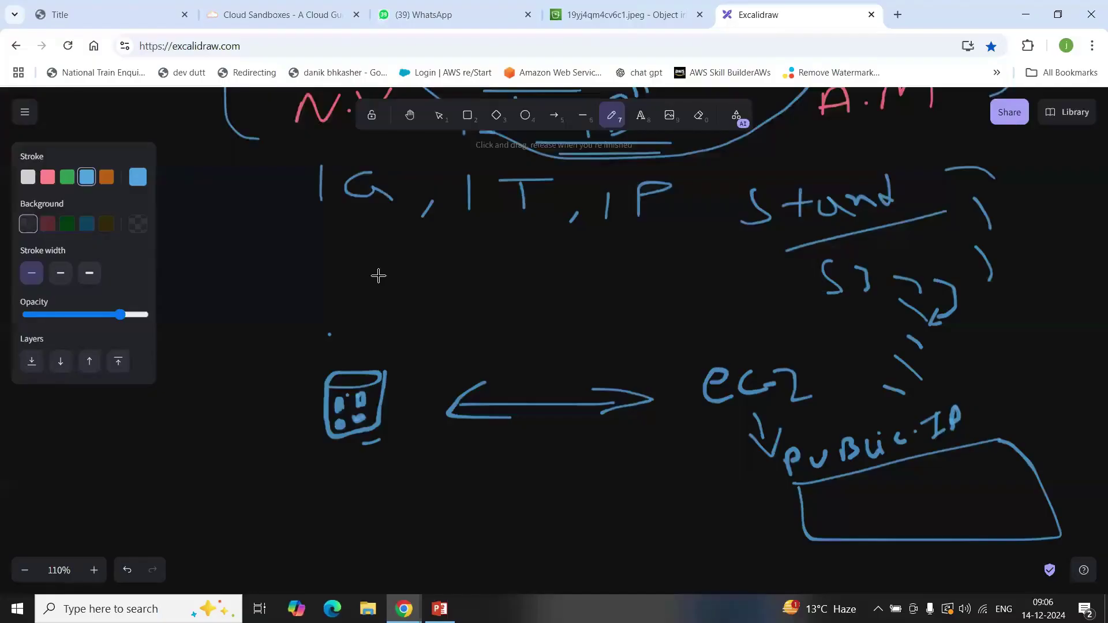
pyautogui.click(664, 5)
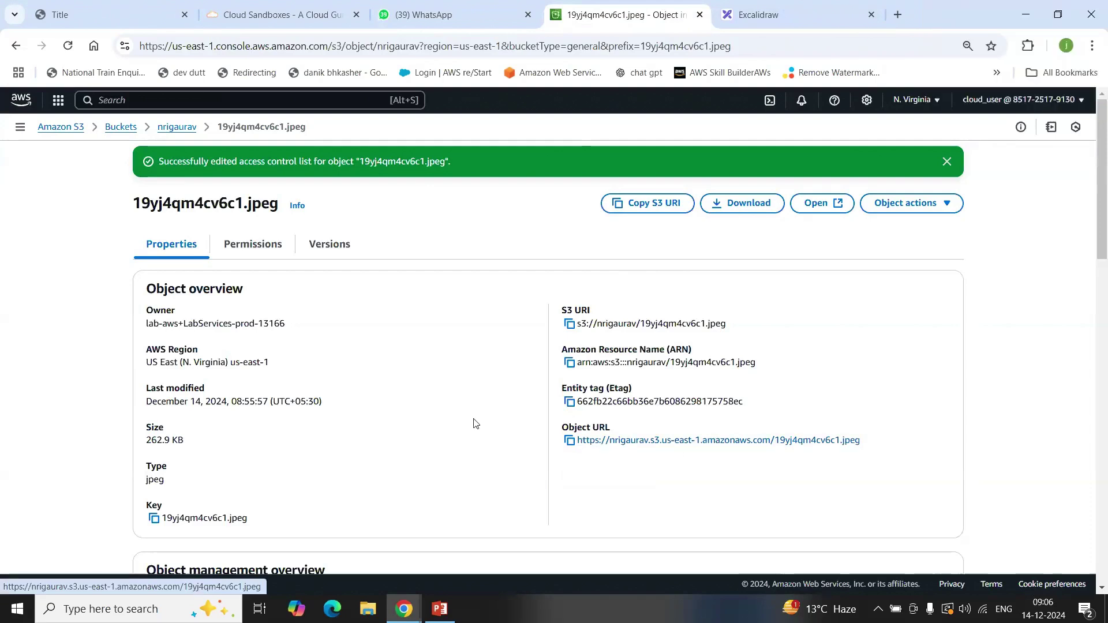
# Step: Copy the image's Object URL into a new Notepad note and minimize Notepad
pyautogui.click(568, 442)
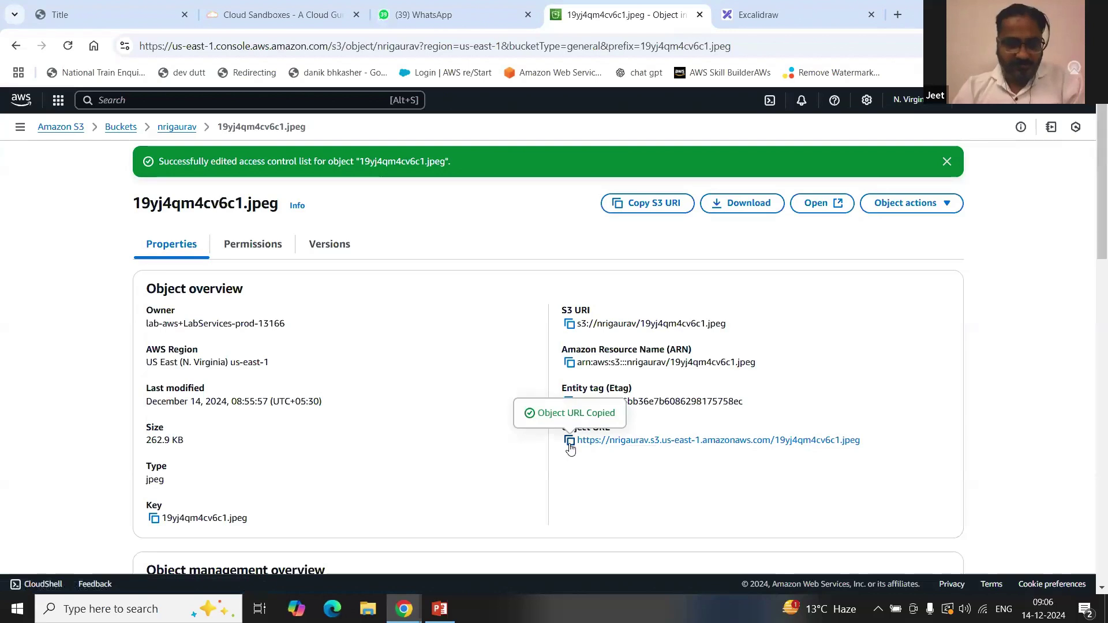
pyautogui.press('super+r')
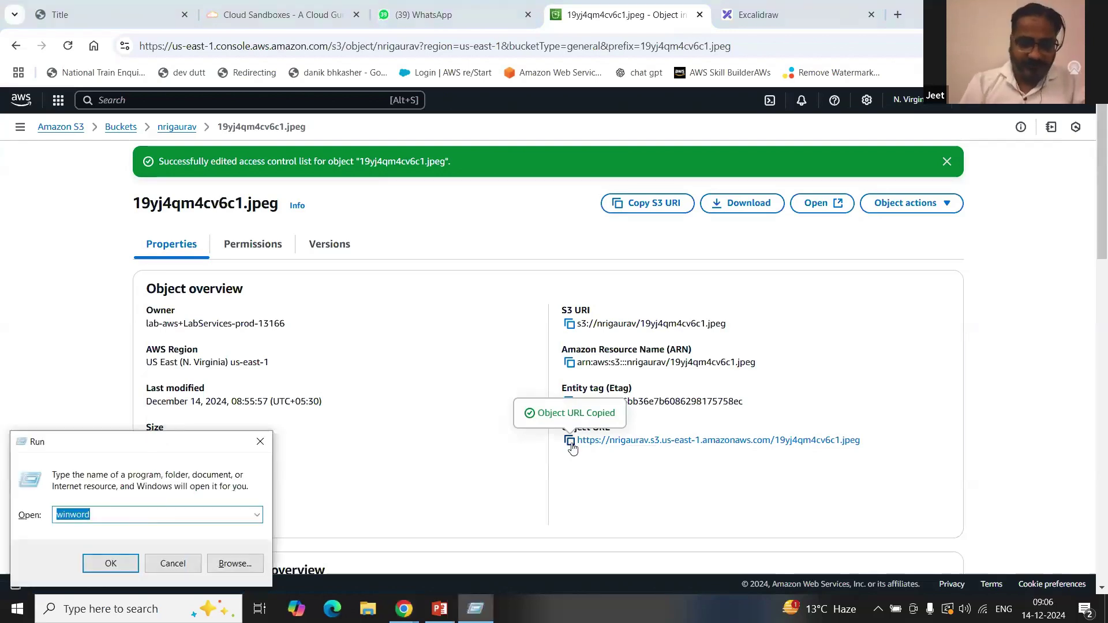
pyautogui.write('notepad')
pyautogui.press('Return')
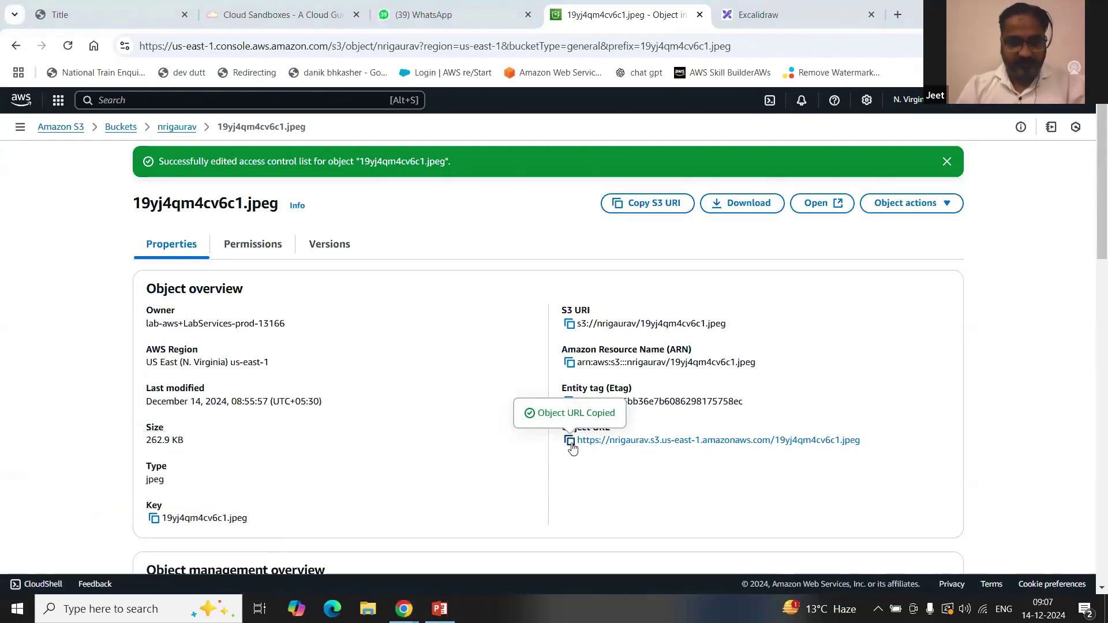
pyautogui.hotkey('ctrl', 'v')
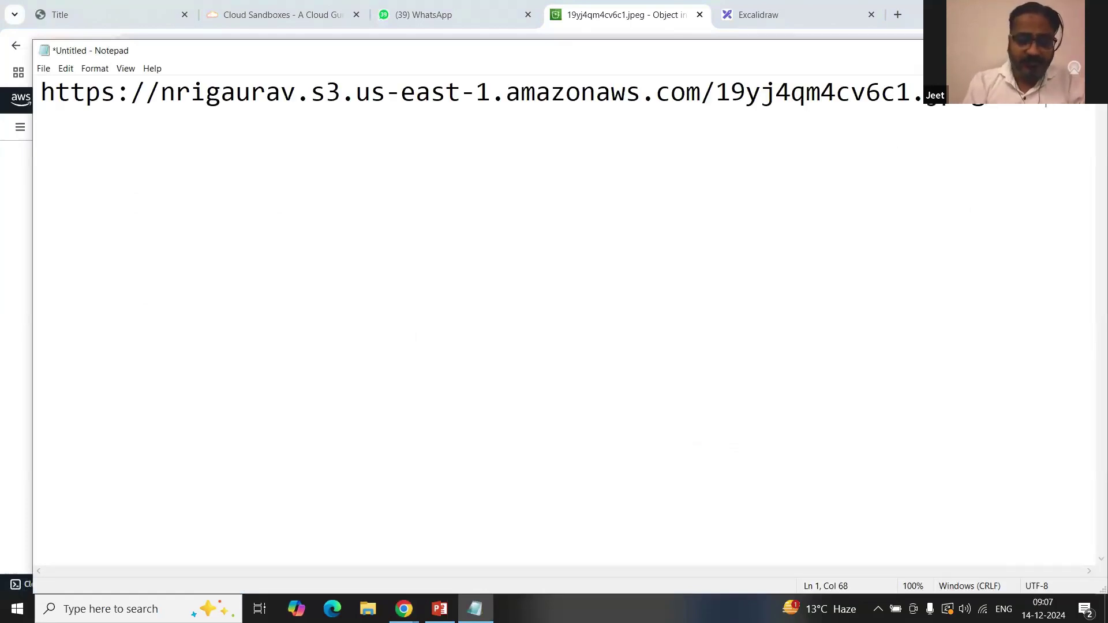
pyautogui.write('gin')
pyautogui.write('t')
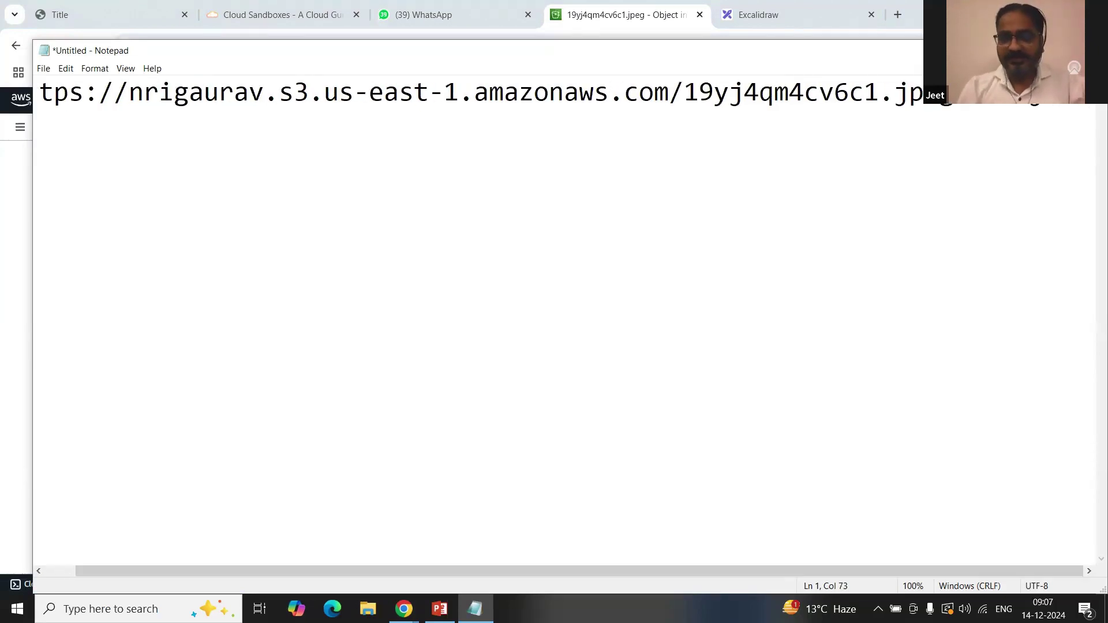
pyautogui.click(1019, 52)
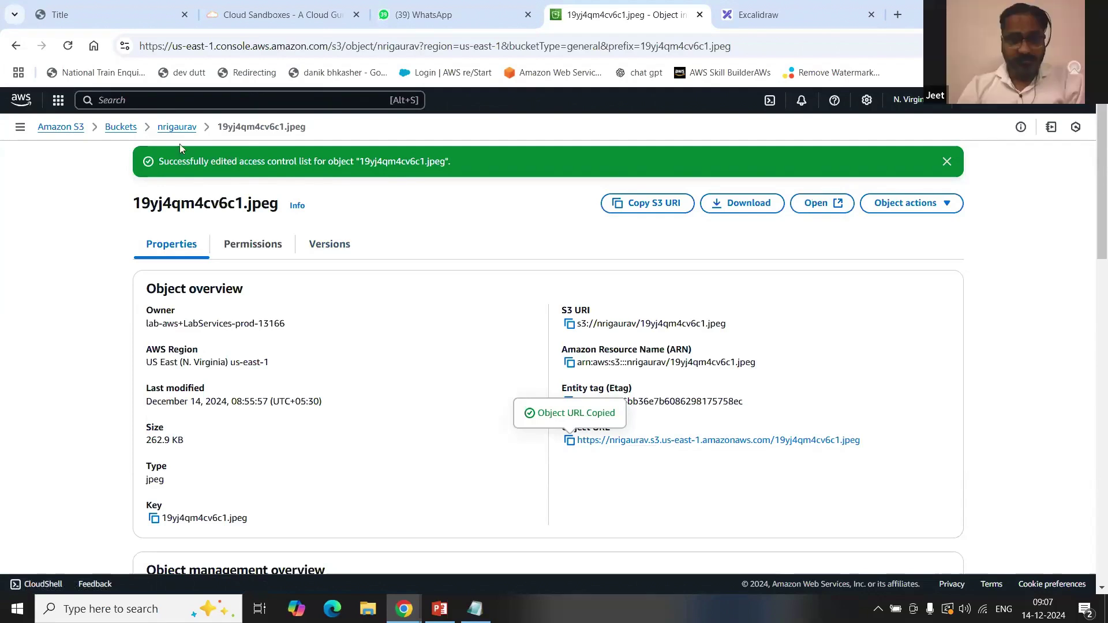
# Step: Select 19yj4qm4cv6c1.jpeg in nrigaurav and delete it, confirming with 'permanently delete'
pyautogui.click(176, 127)
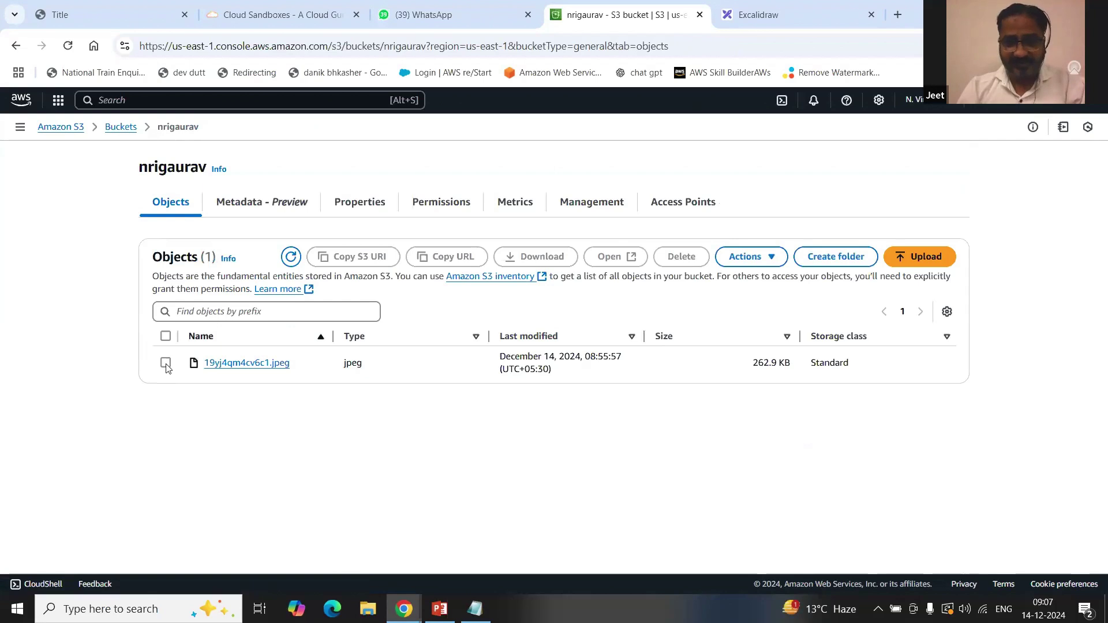
pyautogui.click(165, 363)
pyautogui.click(681, 256)
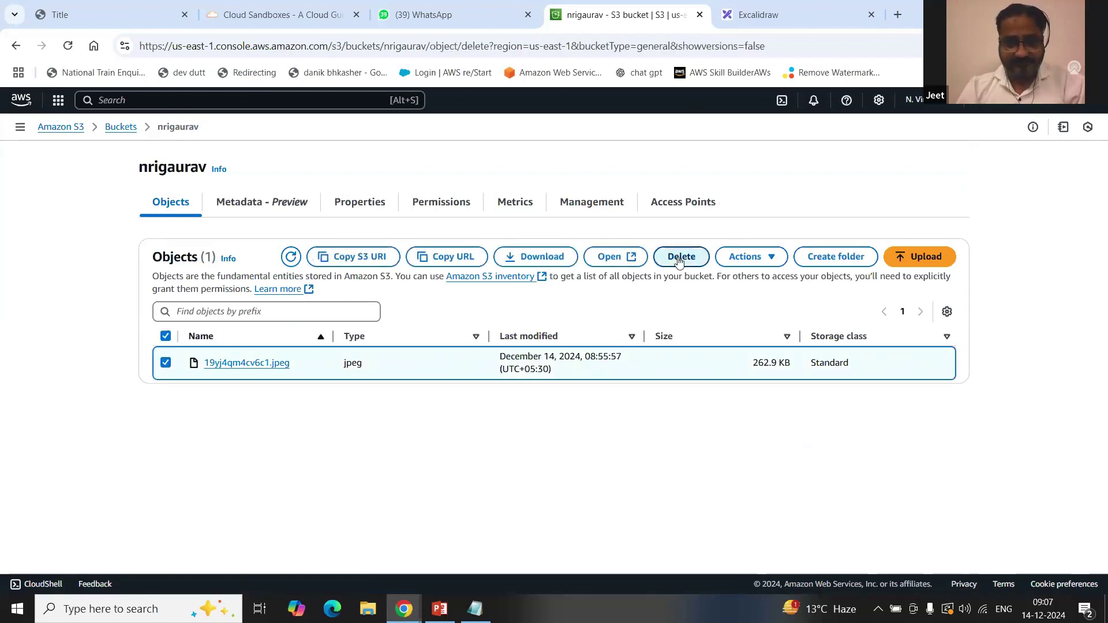
pyautogui.click(319, 464)
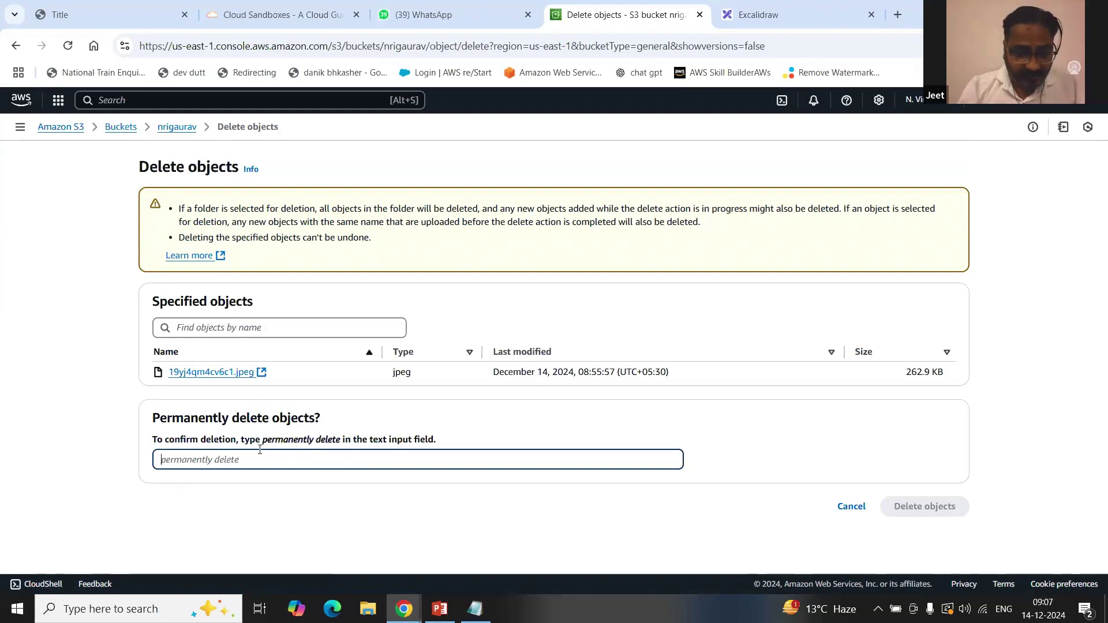
pyautogui.moveTo(263, 440); pyautogui.dragTo(341, 443)
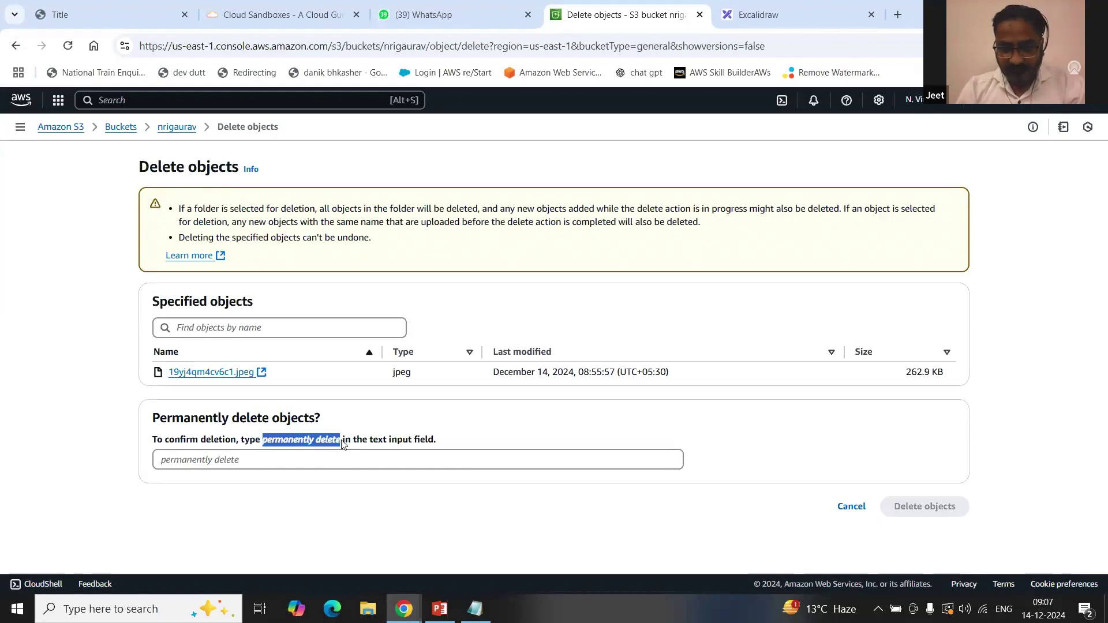
pyautogui.click(329, 462)
pyautogui.hotkey('ctrl', 'v')
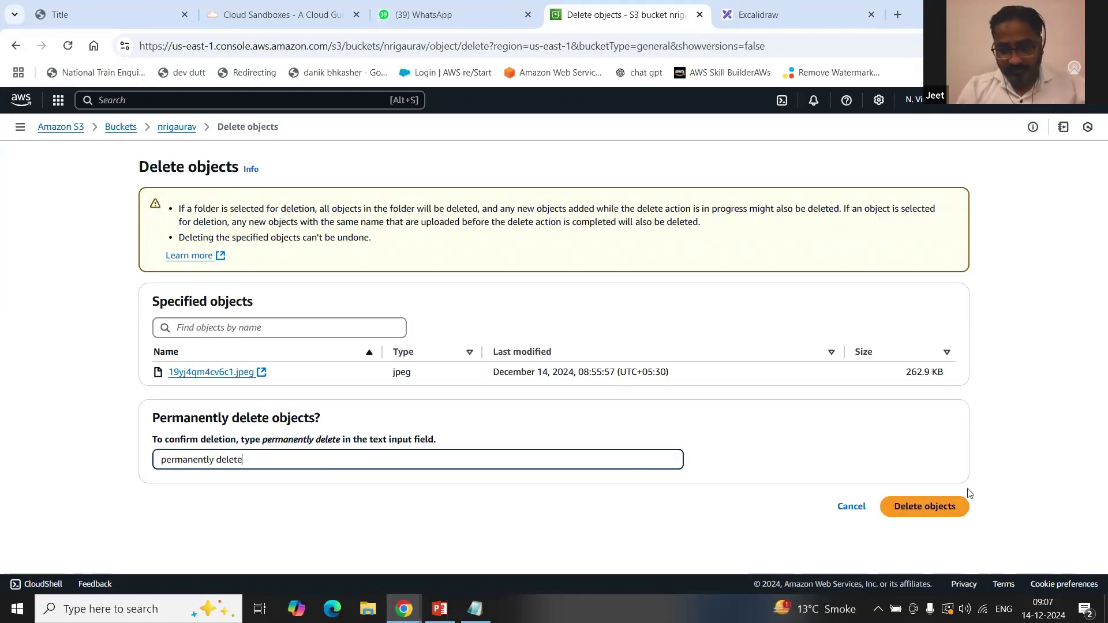
pyautogui.click(952, 506)
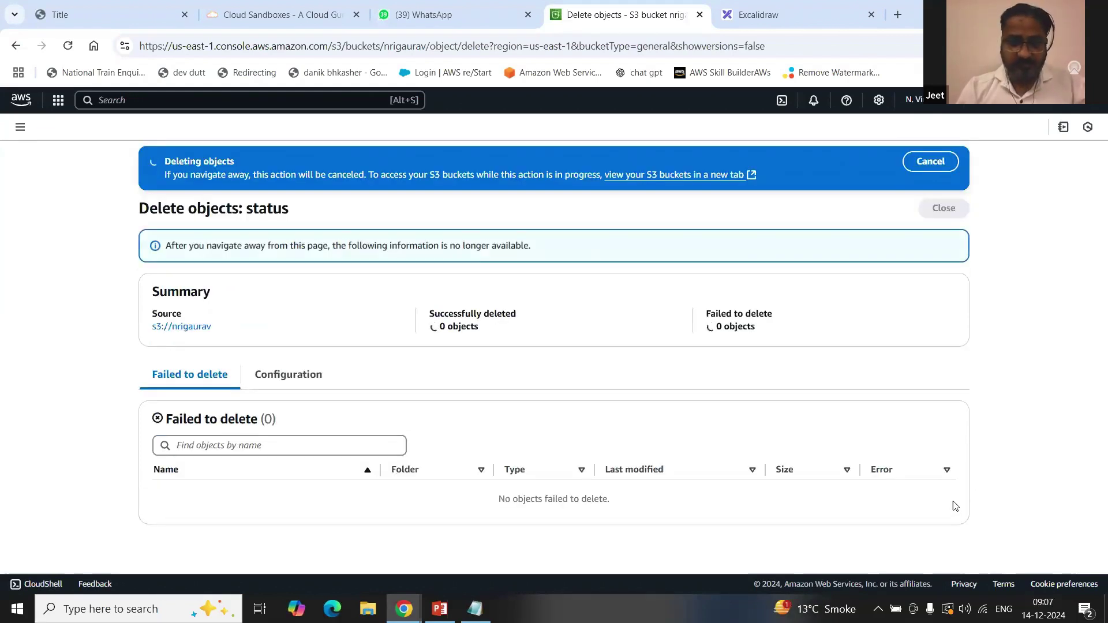
pyautogui.click(960, 208)
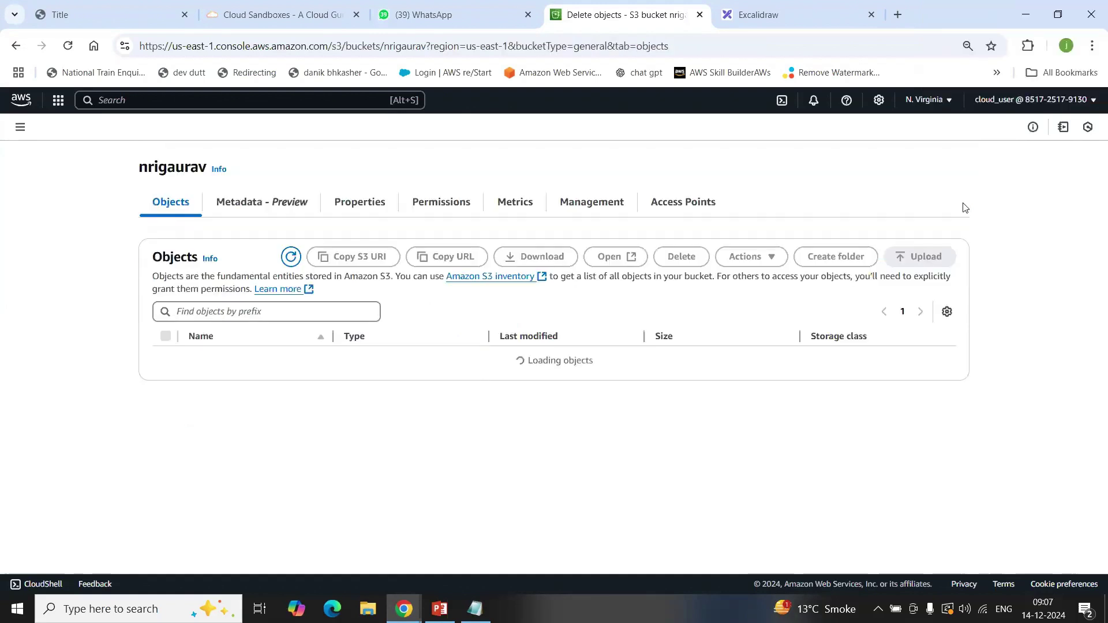
# Step: Go to nrigaurav's Management settings and start creating a new lifecycle rule
pyautogui.click(600, 211)
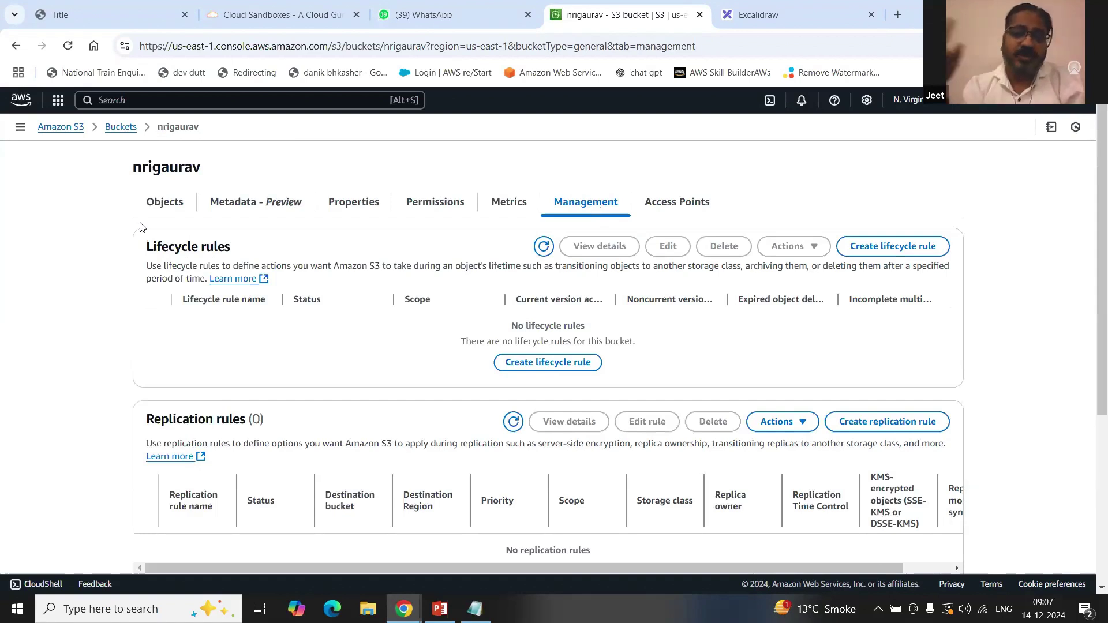
pyautogui.moveTo(144, 251); pyautogui.dragTo(249, 247)
pyautogui.click(276, 247)
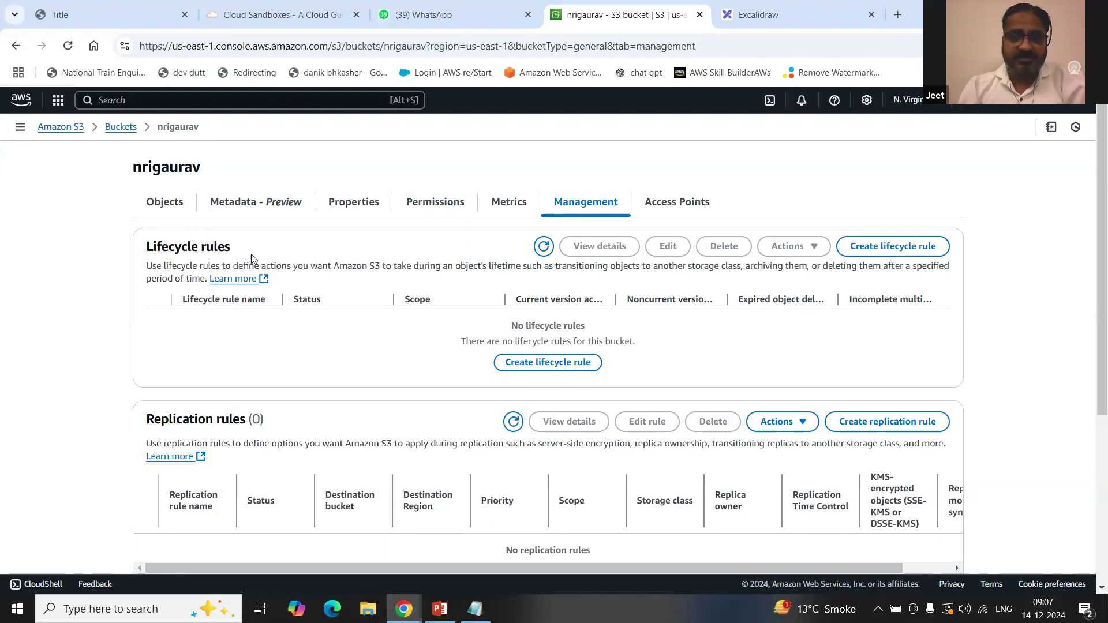
pyautogui.click(571, 365)
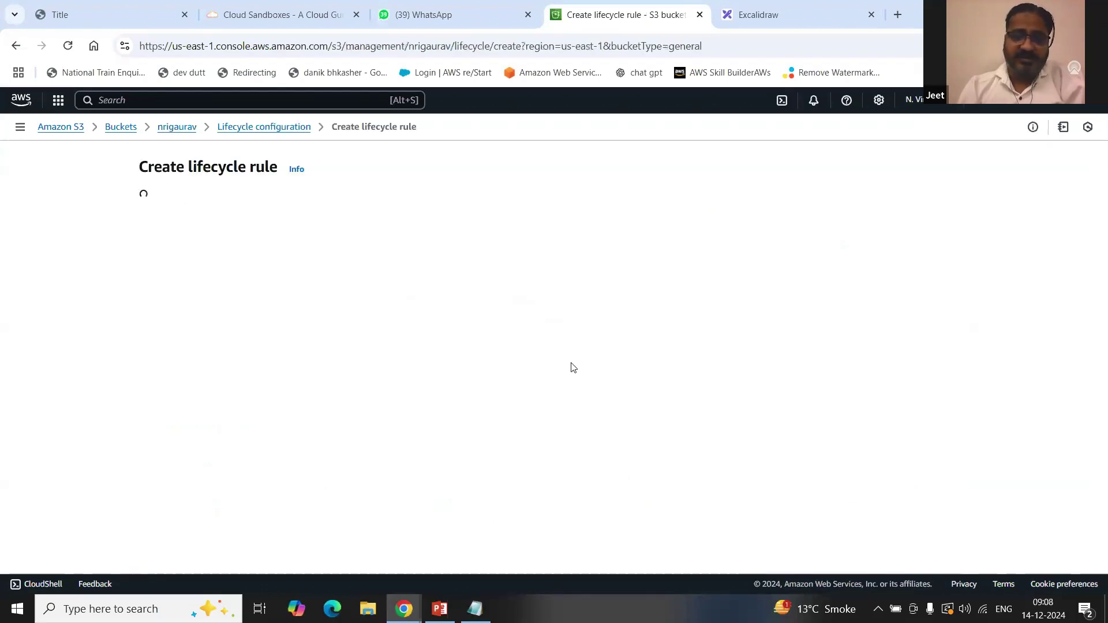
# Step: Name the rule 'ryrutu', apply it to all objects, and enable current-version storage class transitions
pyautogui.click(383, 250)
pyautogui.write('ryrutu')
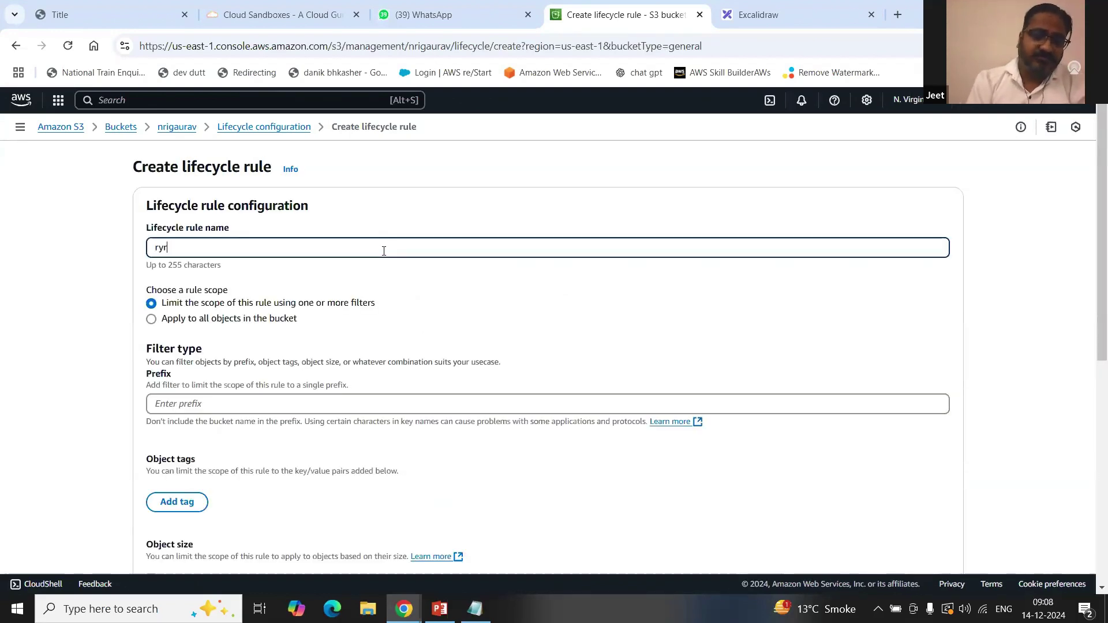
pyautogui.click(184, 325)
pyautogui.click(228, 319)
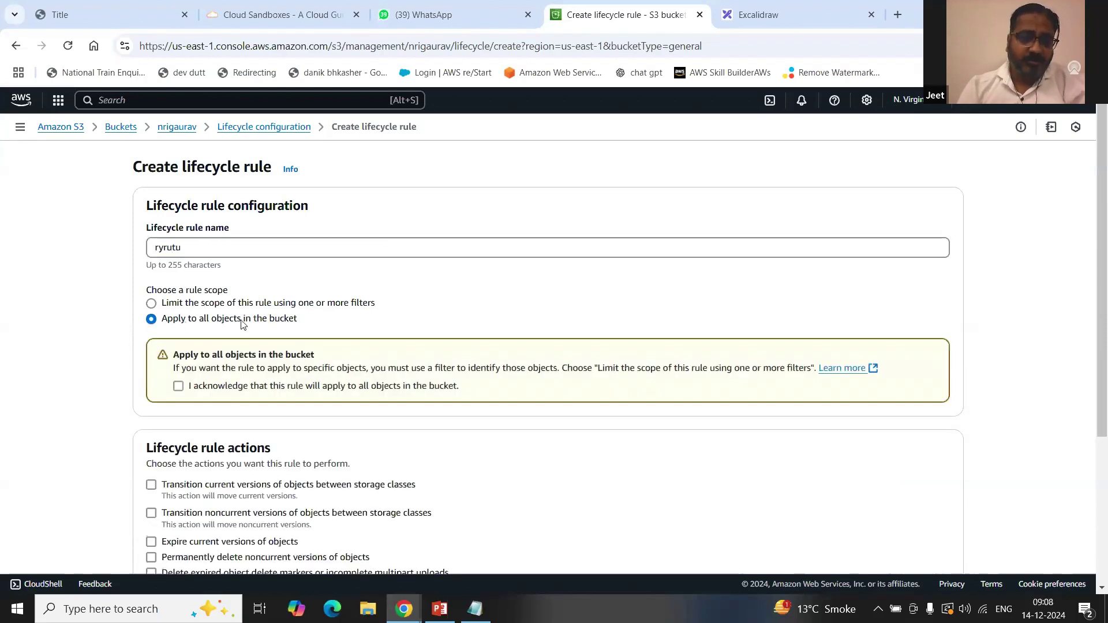
pyautogui.click(206, 391)
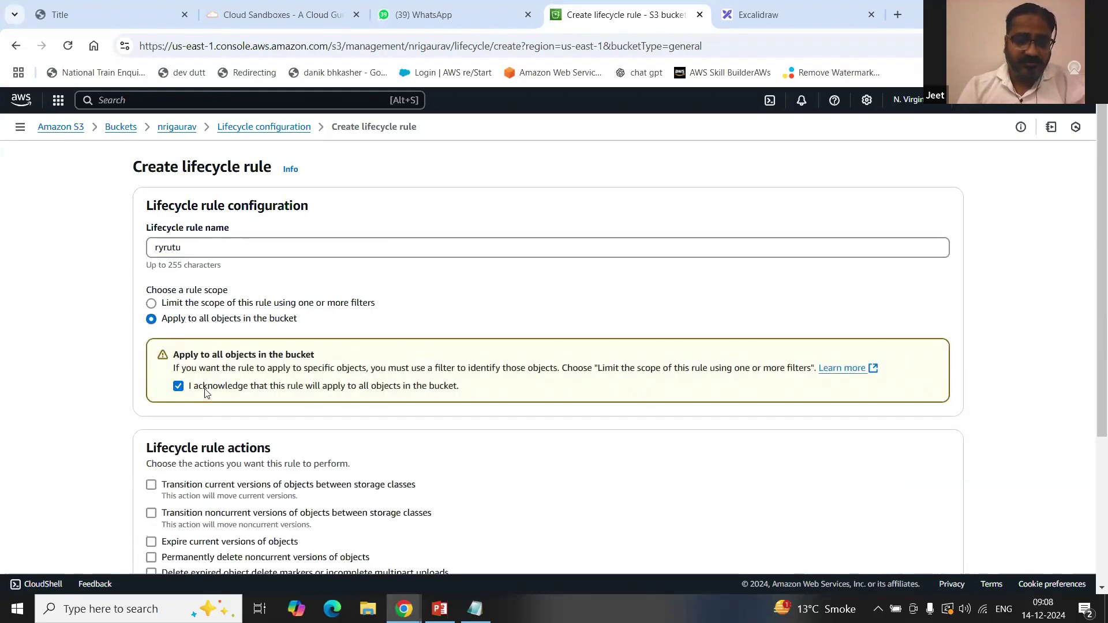
pyautogui.scroll(-1, 196, 499)
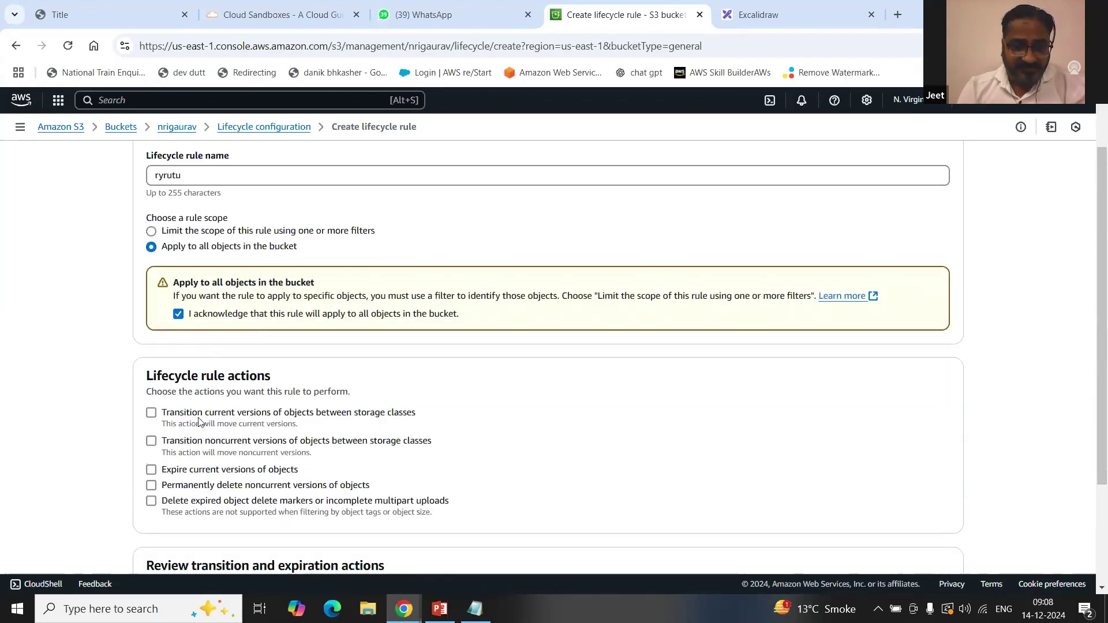
pyautogui.click(363, 413)
pyautogui.scroll(-5, 372, 418)
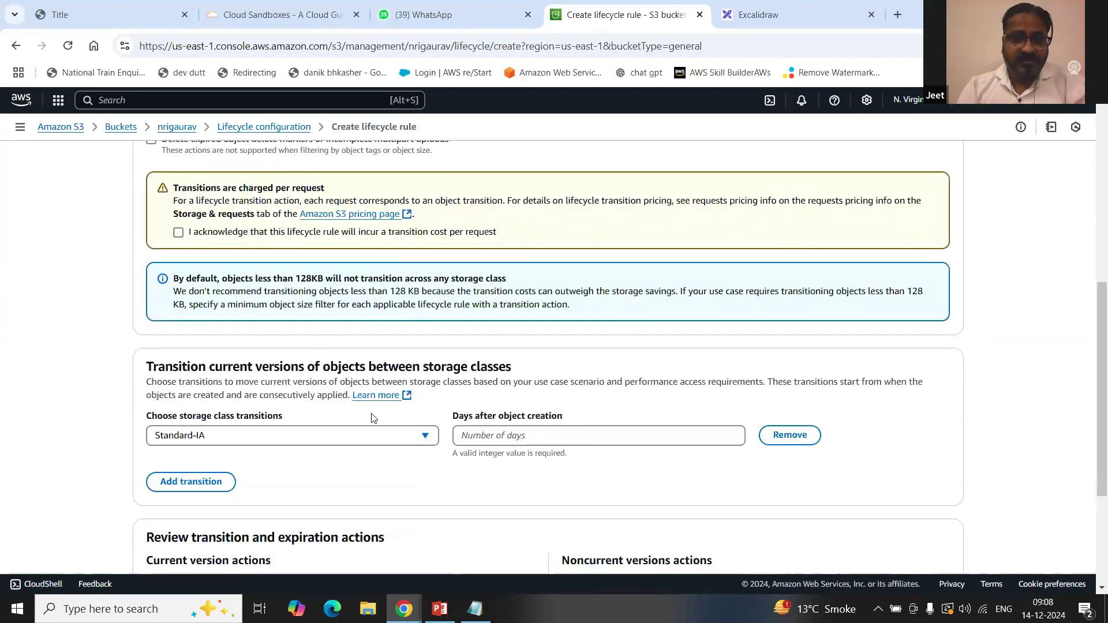
pyautogui.scroll(-2, 372, 418)
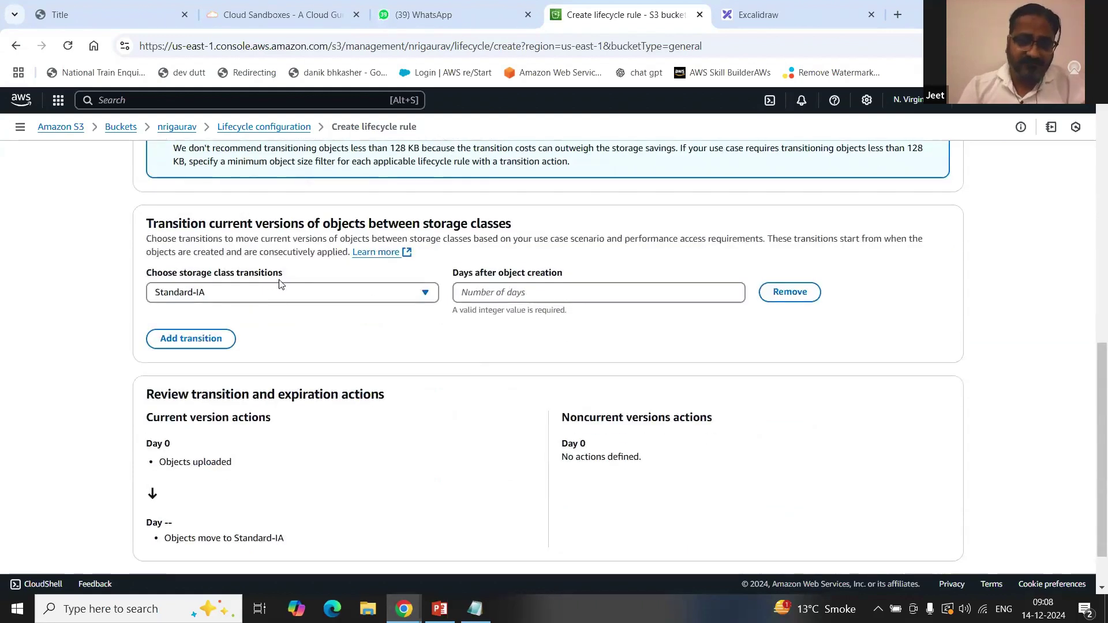
# Step: Set the first transition's storage class to One Zone-IA
pyautogui.click(424, 294)
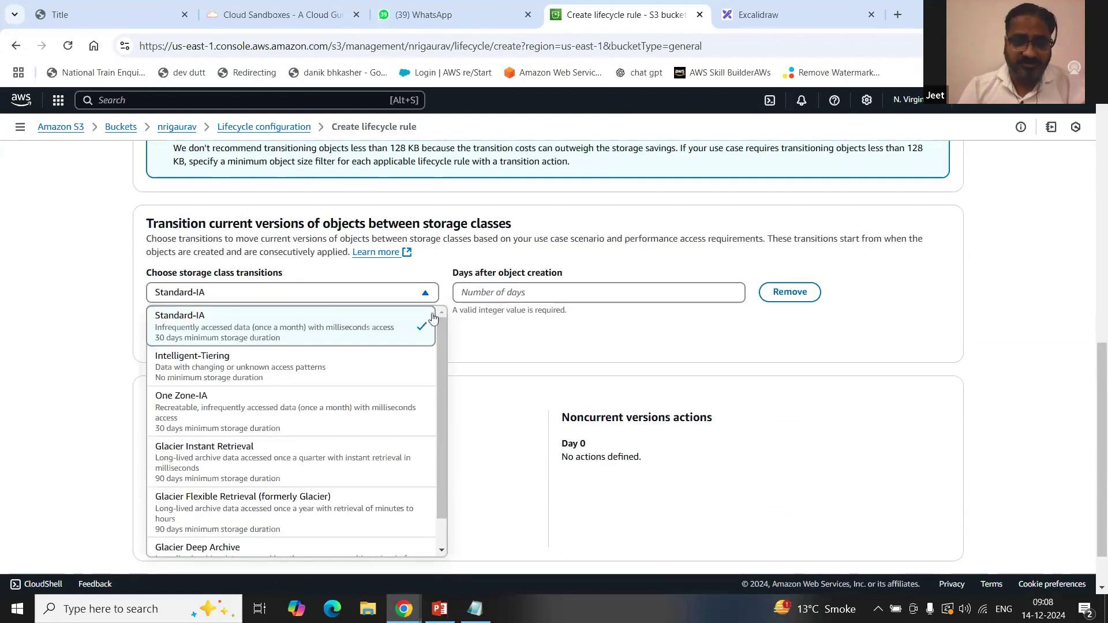
pyautogui.moveTo(446, 360); pyautogui.dragTo(444, 334)
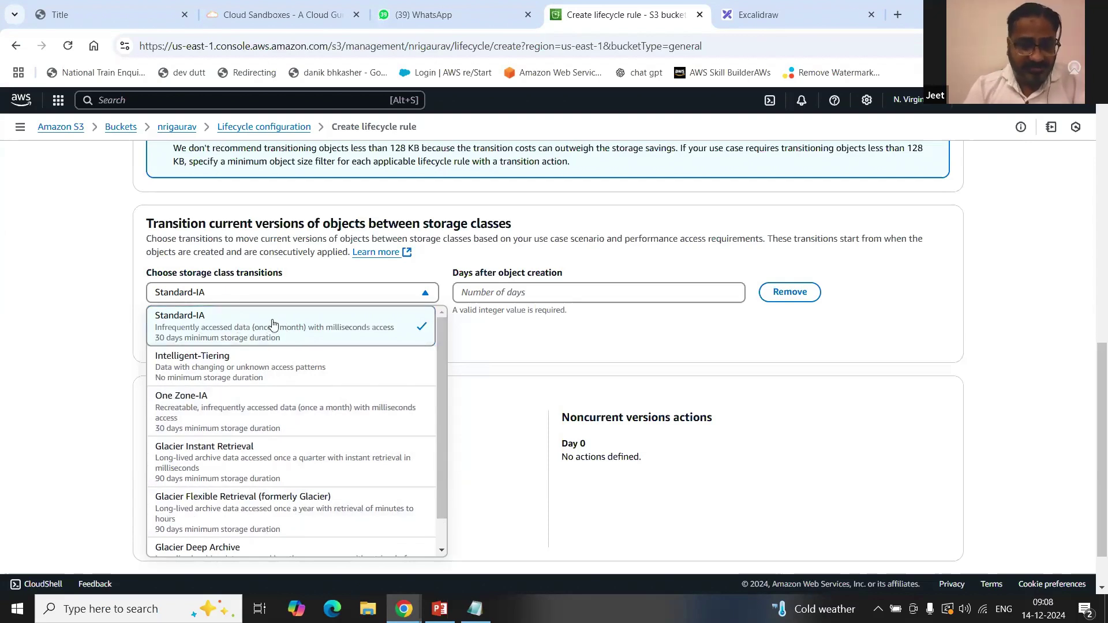
pyautogui.moveTo(444, 337)
pyautogui.mouseDown()
pyautogui.moveTo(443, 371)
pyautogui.moveTo(442, 315)
pyautogui.mouseUp()
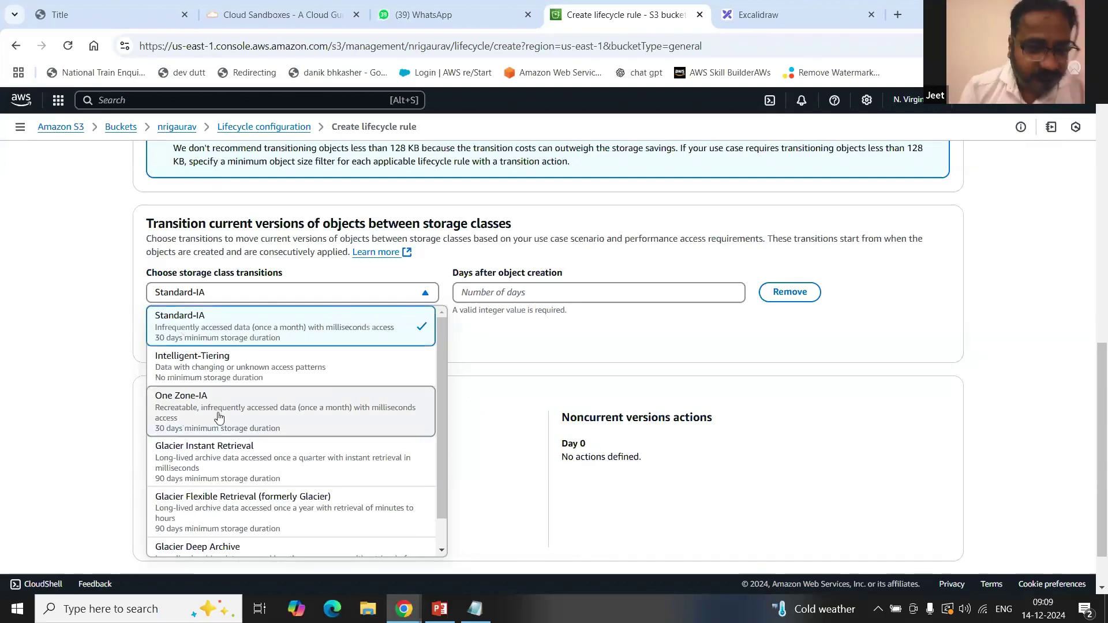
pyautogui.scroll(-1, 219, 416)
pyautogui.scroll(1, 220, 417)
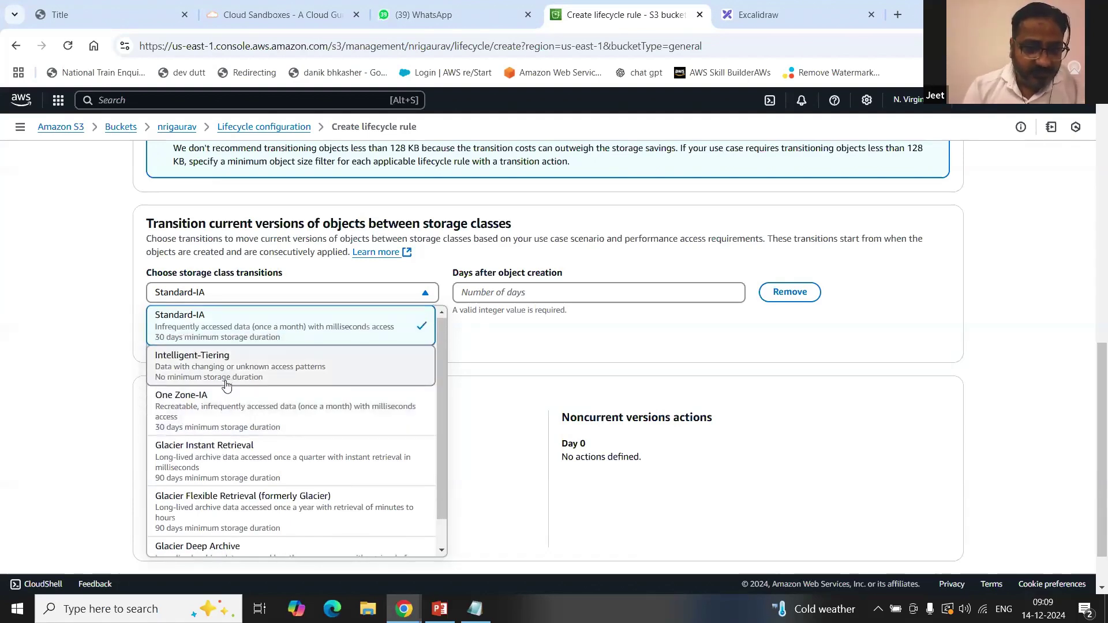
pyautogui.scroll(-1, 226, 386)
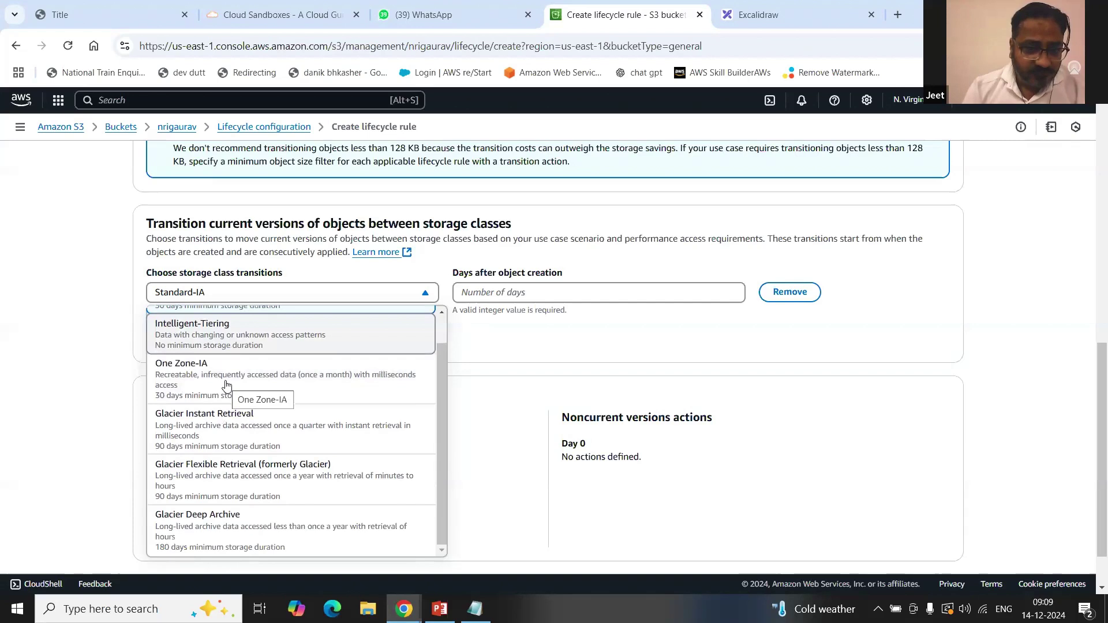
pyautogui.click(226, 386)
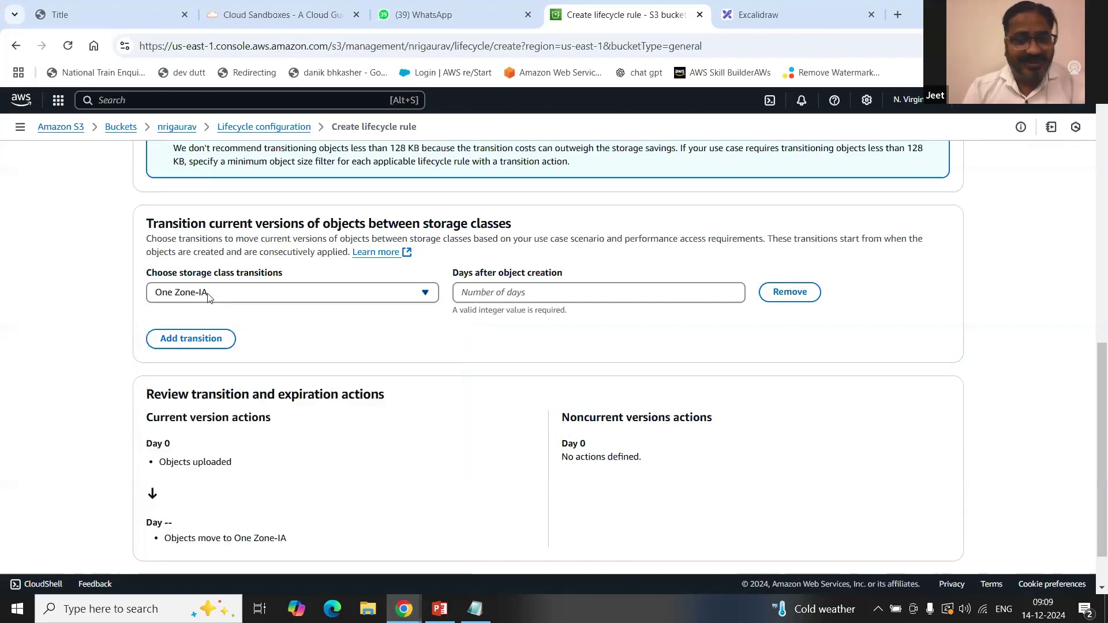
# Step: Acknowledge the per-request transition cost and switch the storage class back to Standard-IA
pyautogui.click(425, 294)
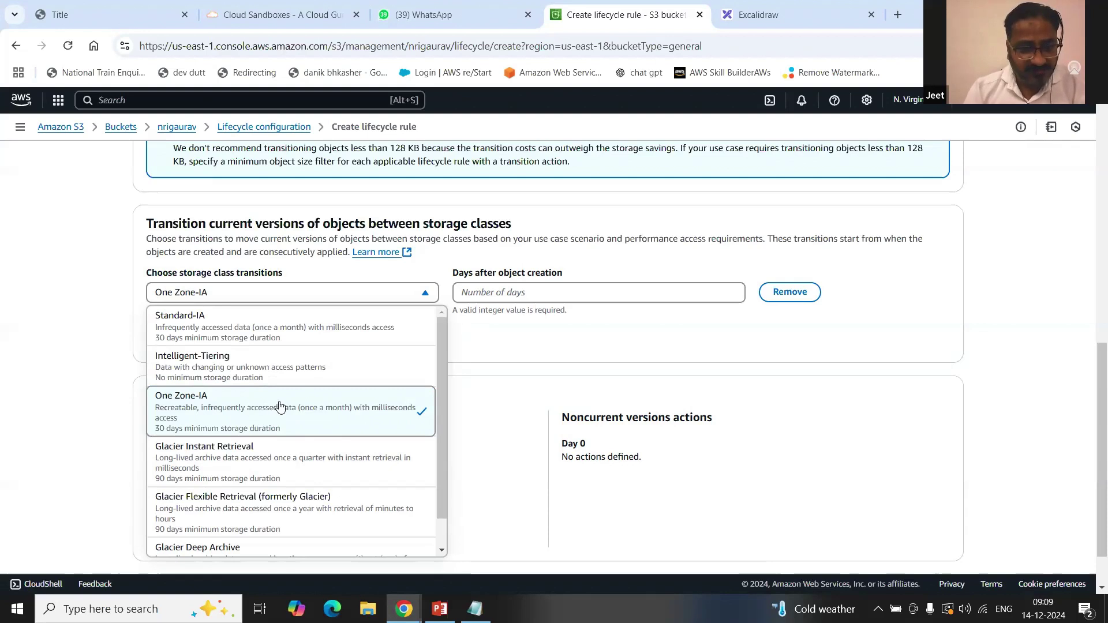
pyautogui.scroll(3, 271, 335)
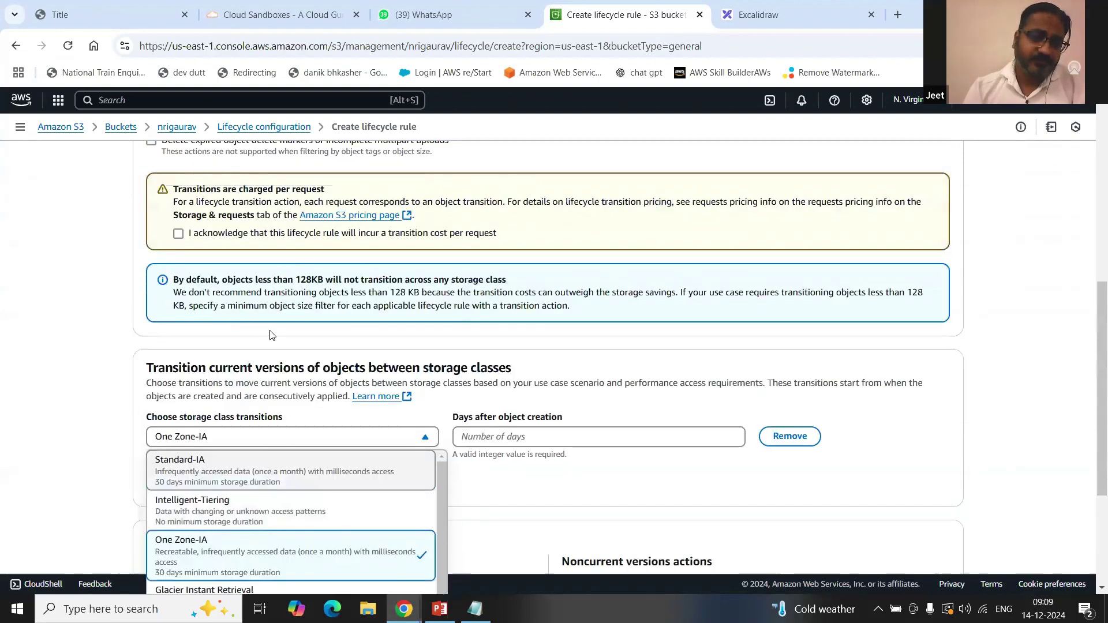
pyautogui.scroll(-1, 271, 335)
pyautogui.scroll(1, 270, 335)
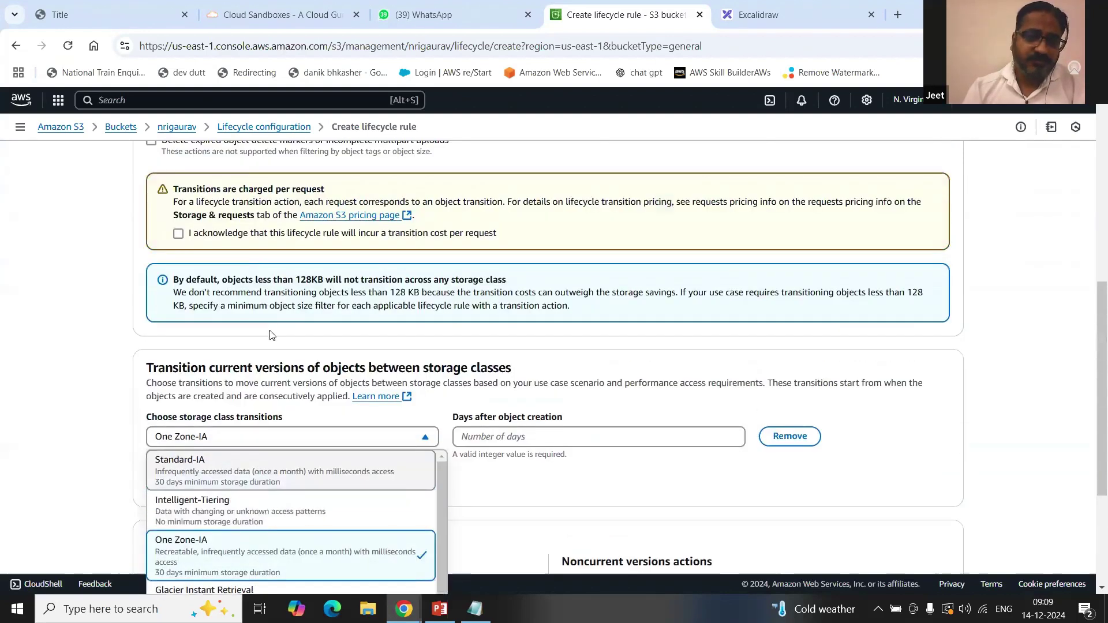
pyautogui.click(239, 234)
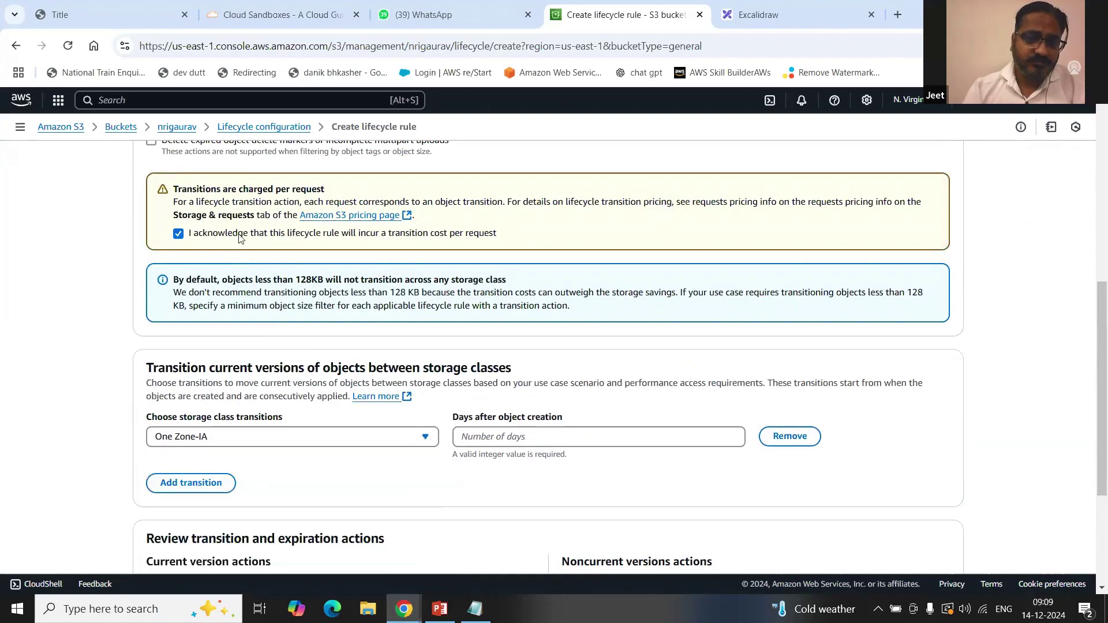
pyautogui.click(434, 437)
pyautogui.scroll(3, 345, 394)
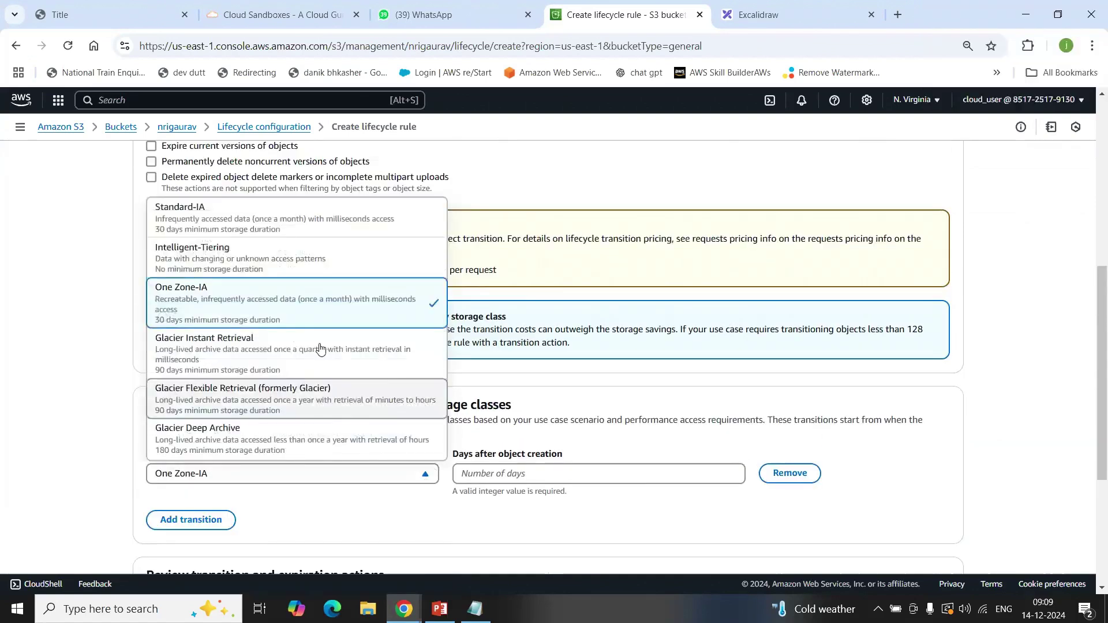
pyautogui.click(259, 381)
pyautogui.scroll(-5, 393, 435)
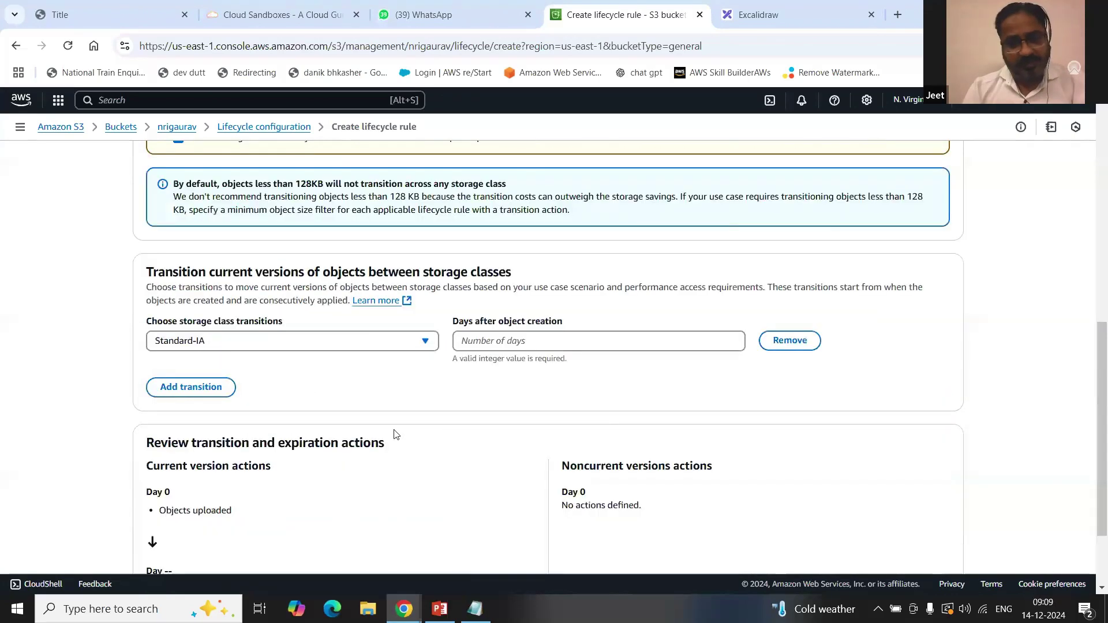
# Step: Display the list of available storage classes for the first transition
pyautogui.click(426, 271)
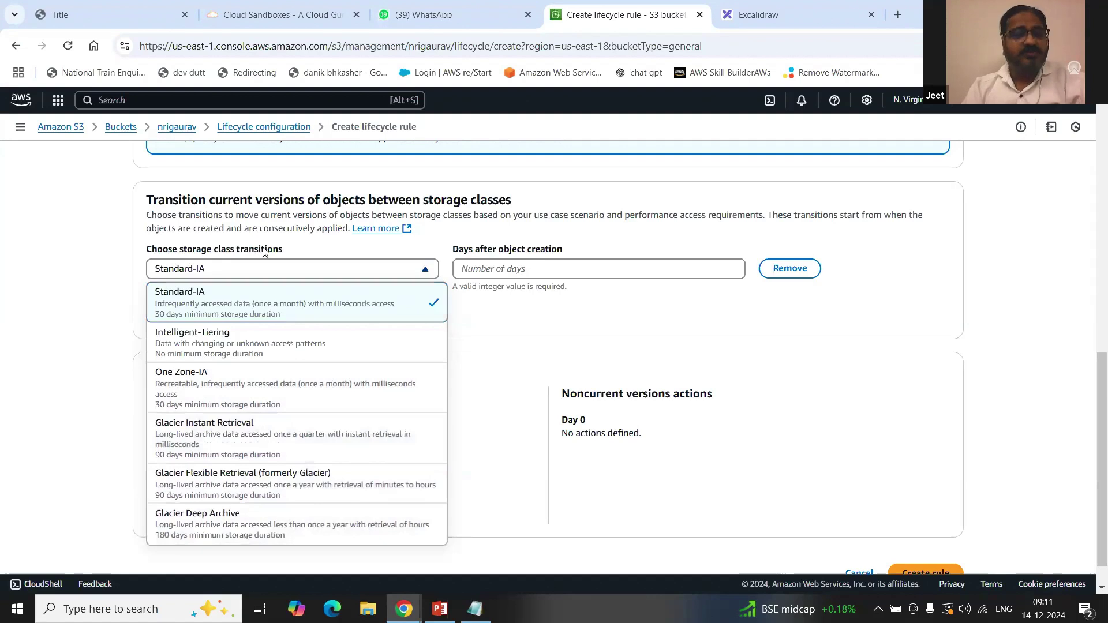
# Step: Keep Standard-IA as the first transition, after 30 days
pyautogui.click(225, 300)
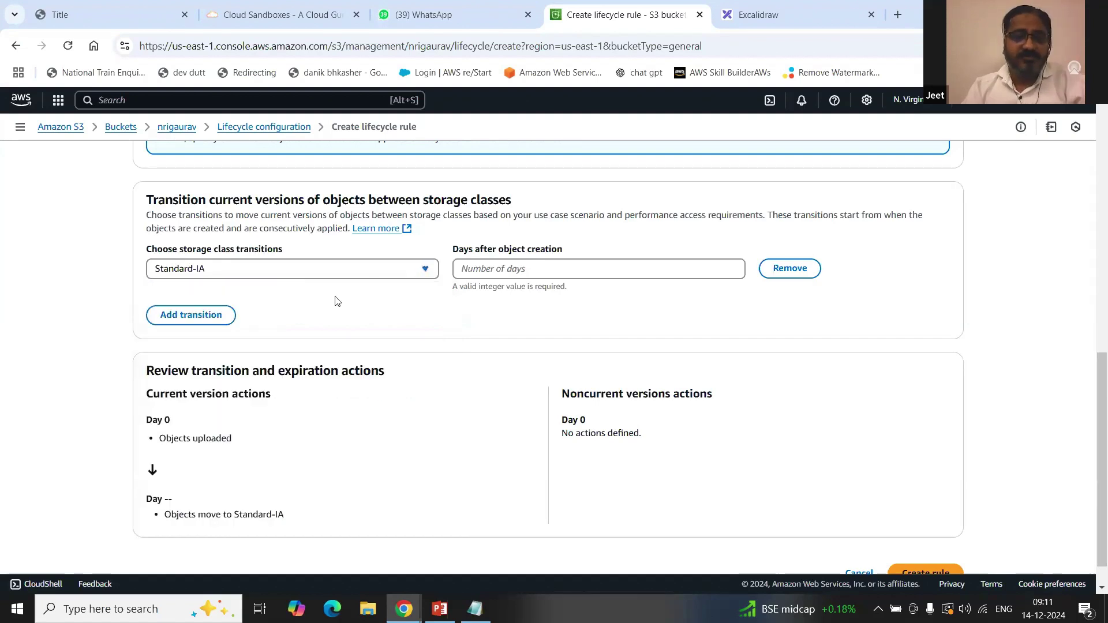
pyautogui.click(513, 272)
pyautogui.write('30')
# Step: Add One Zone-IA (60 days) and Glacier Deep Archive (90 days) transitions
pyautogui.click(190, 302)
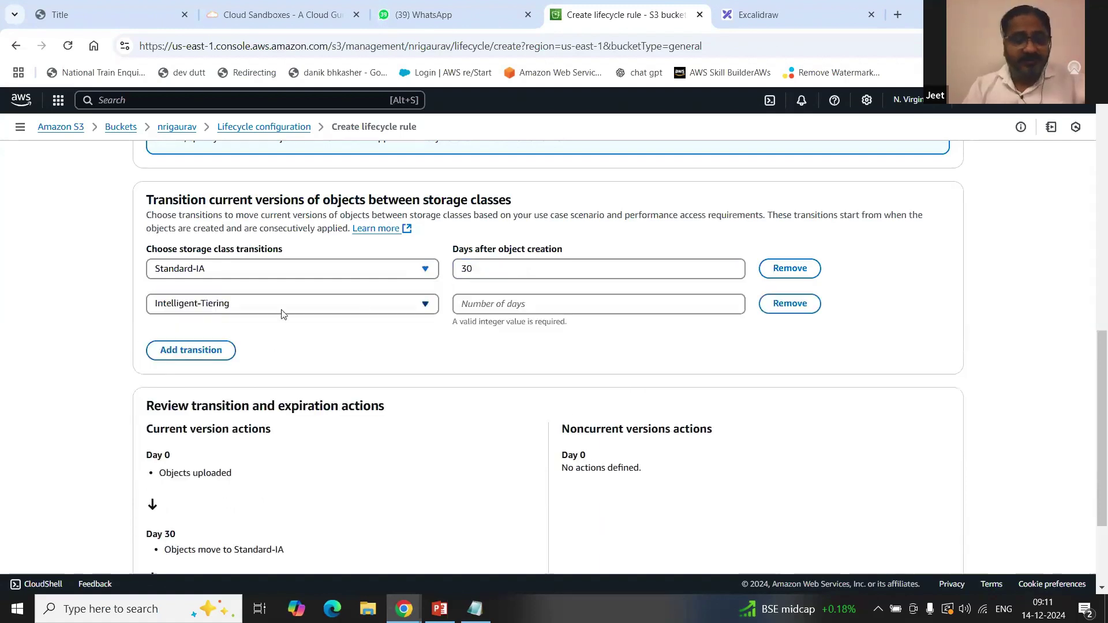
pyautogui.click(349, 313)
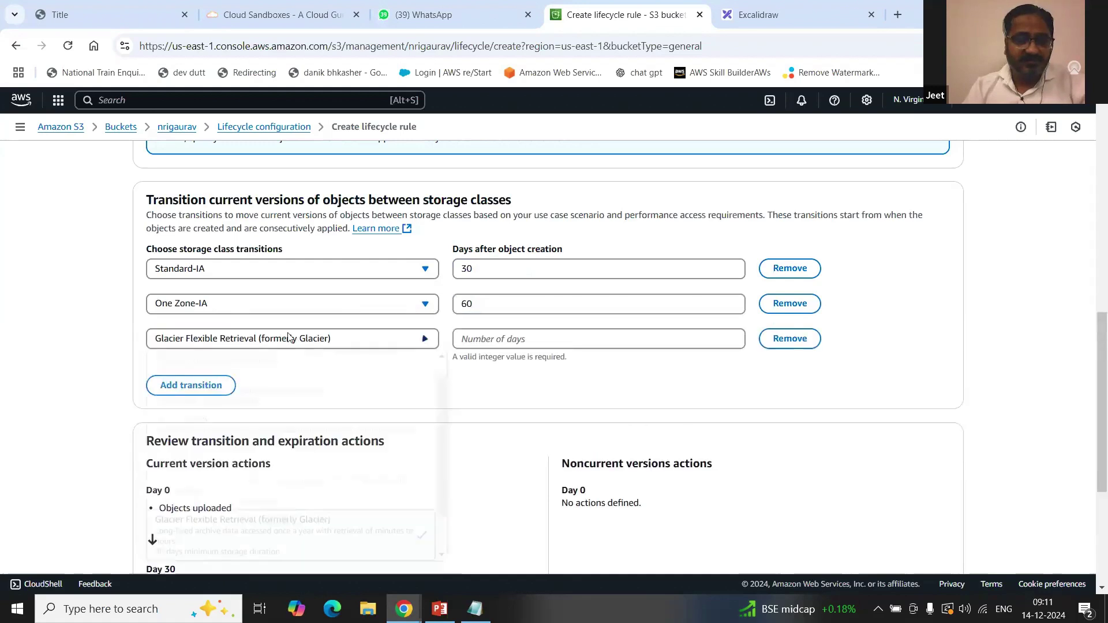
pyautogui.click(292, 338)
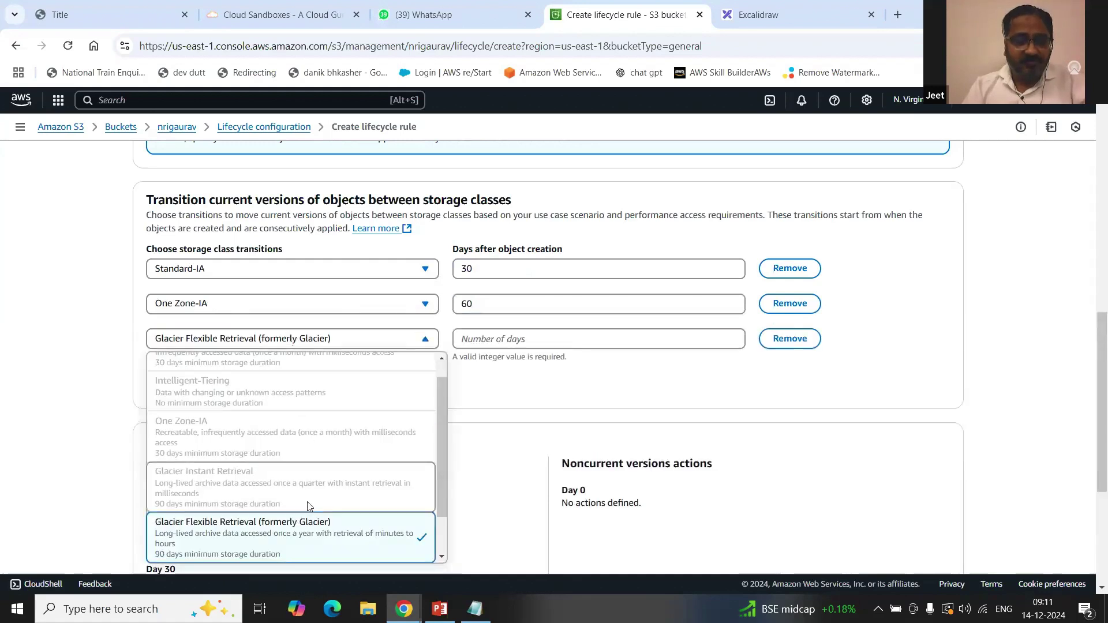
pyautogui.scroll(-1, 307, 502)
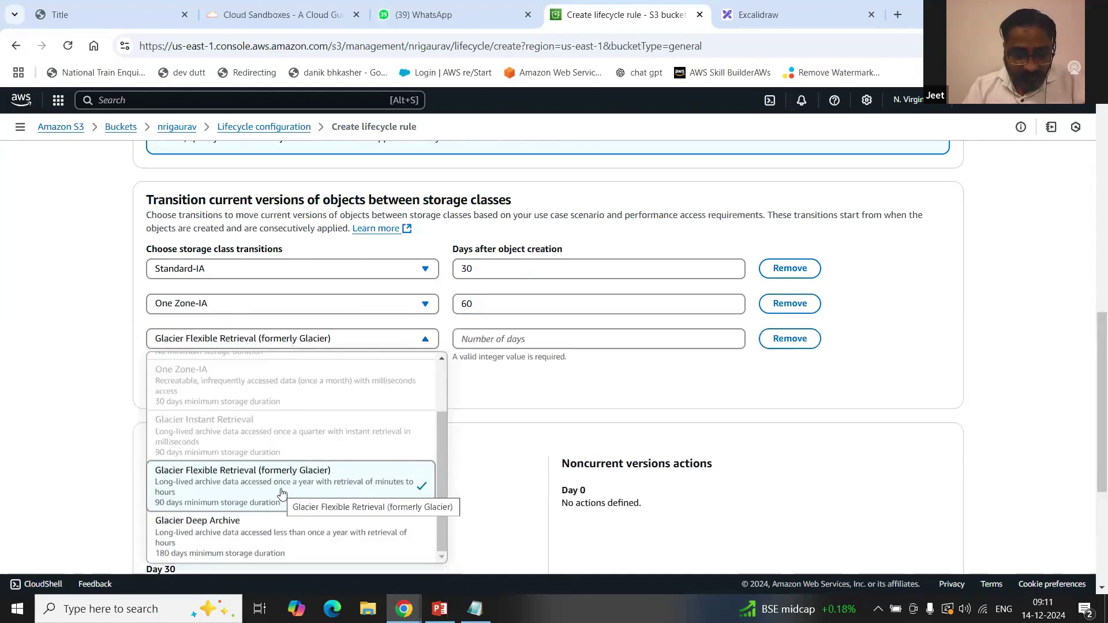
pyautogui.click(511, 338)
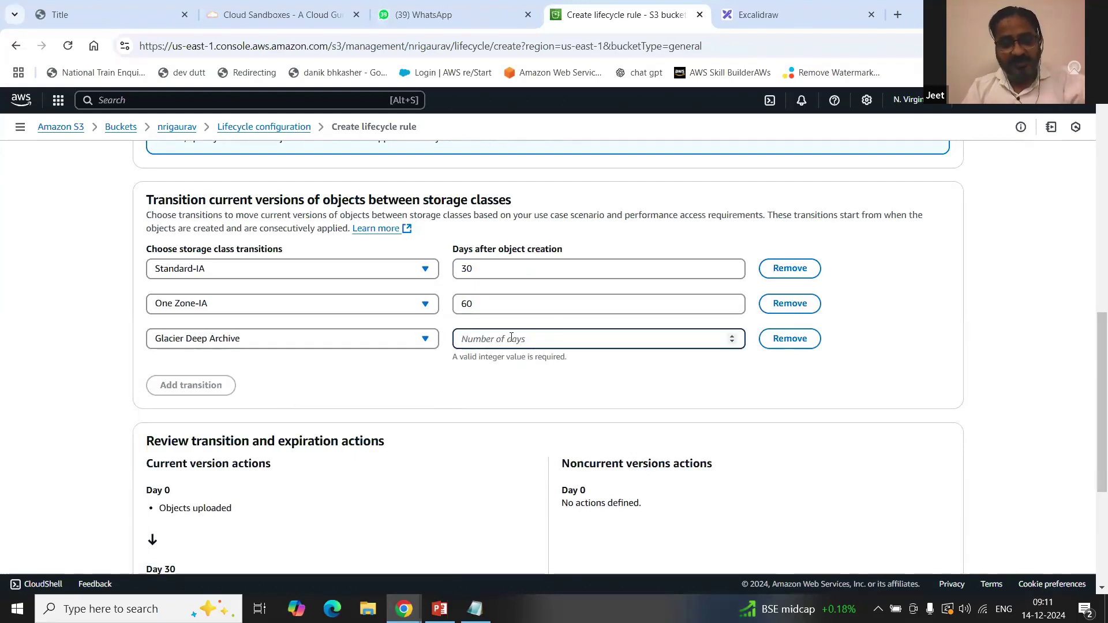
pyautogui.write('90')
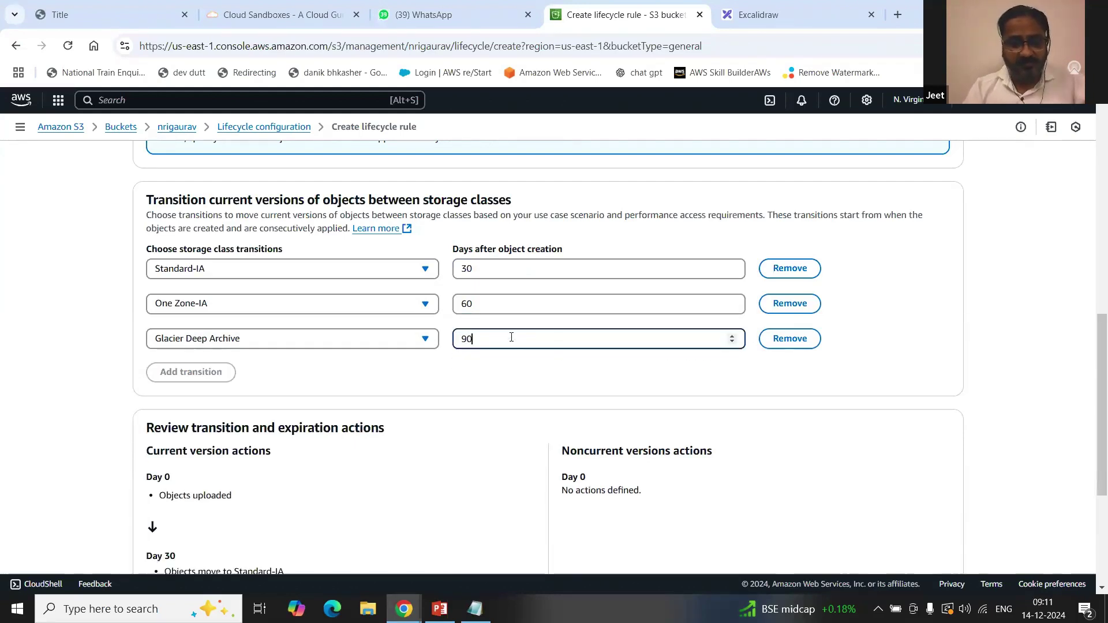
pyautogui.click(494, 369)
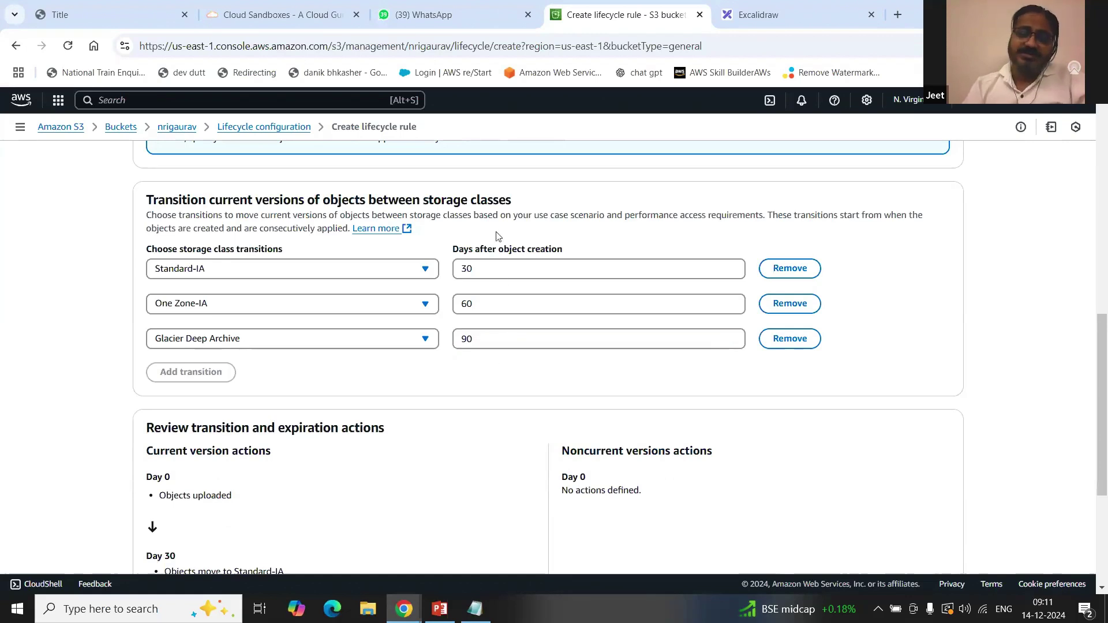
pyautogui.scroll(-3, 435, 371)
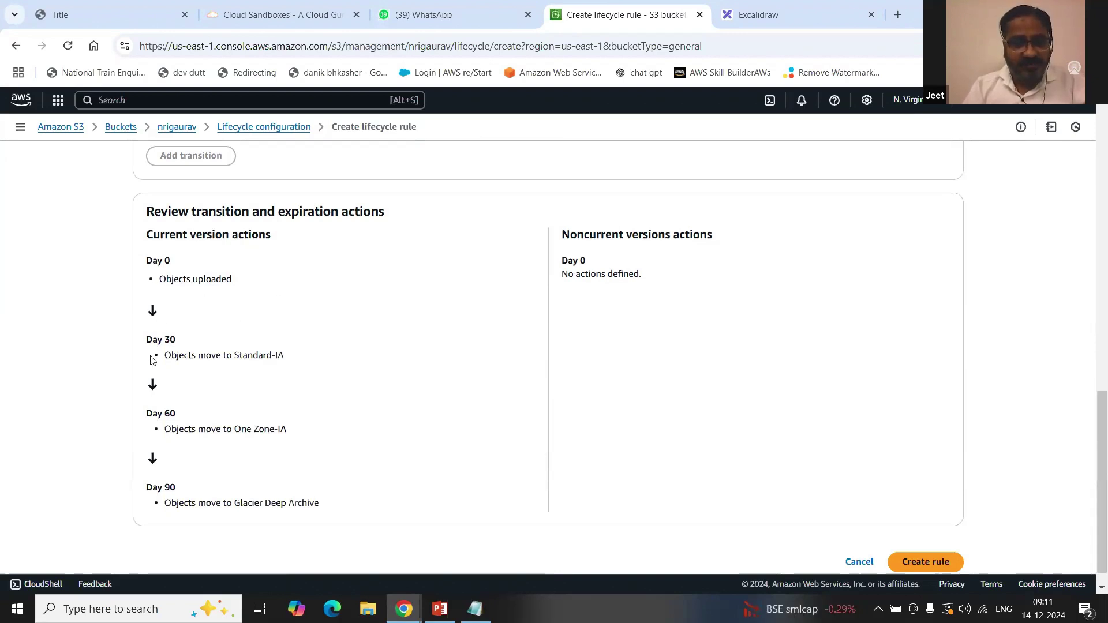
pyautogui.moveTo(163, 356); pyautogui.dragTo(288, 356)
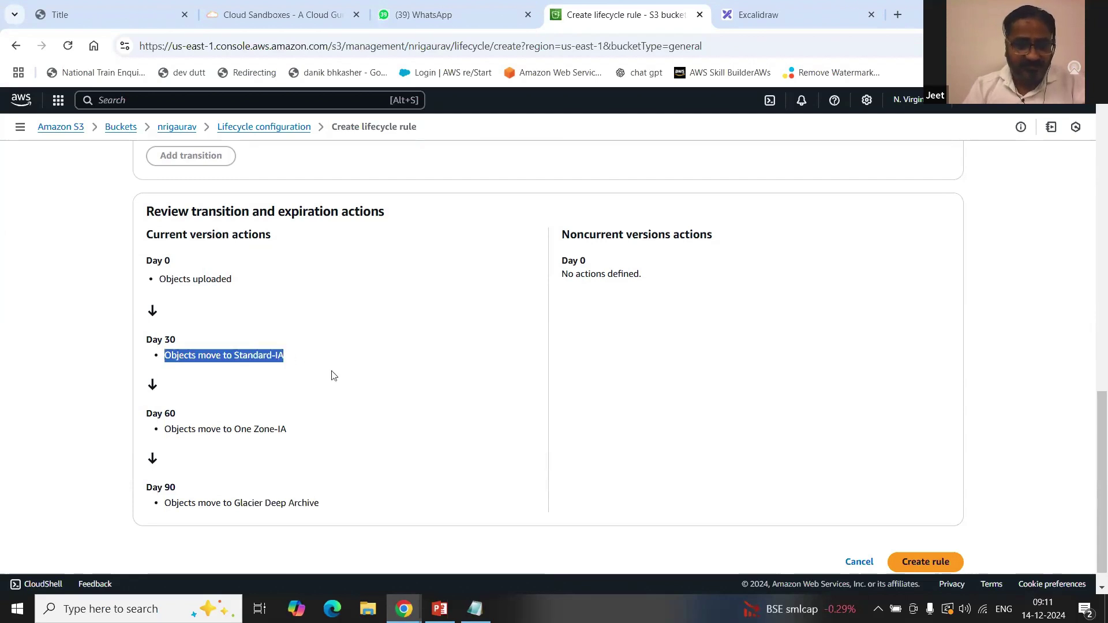
pyautogui.moveTo(164, 430); pyautogui.dragTo(331, 433)
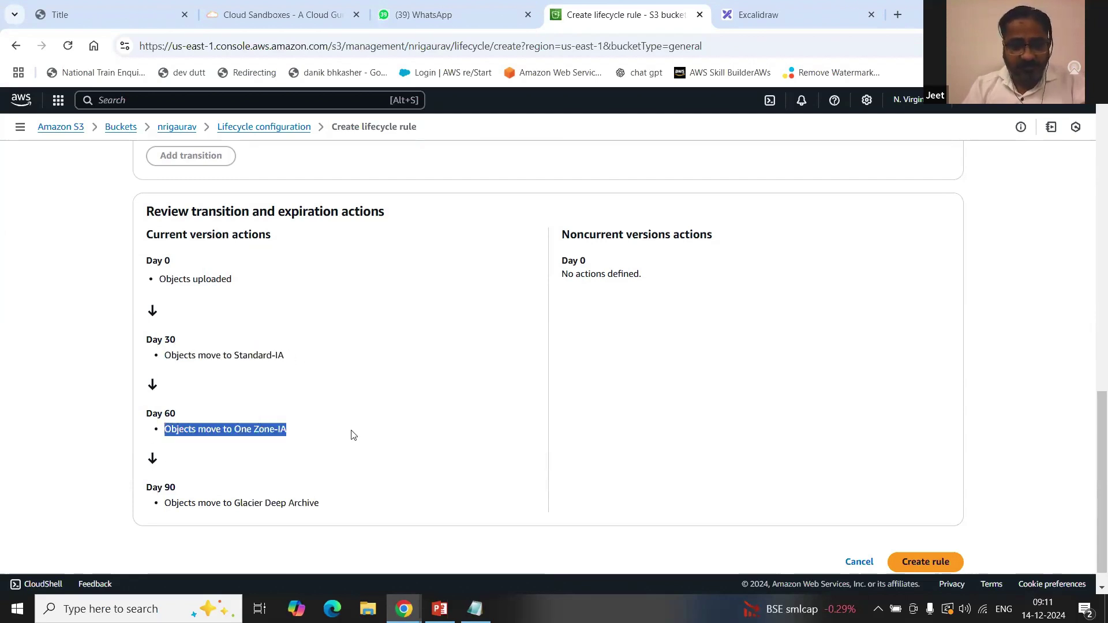
pyautogui.click(168, 502)
pyautogui.moveTo(182, 502); pyautogui.dragTo(405, 505)
pyautogui.click(405, 505)
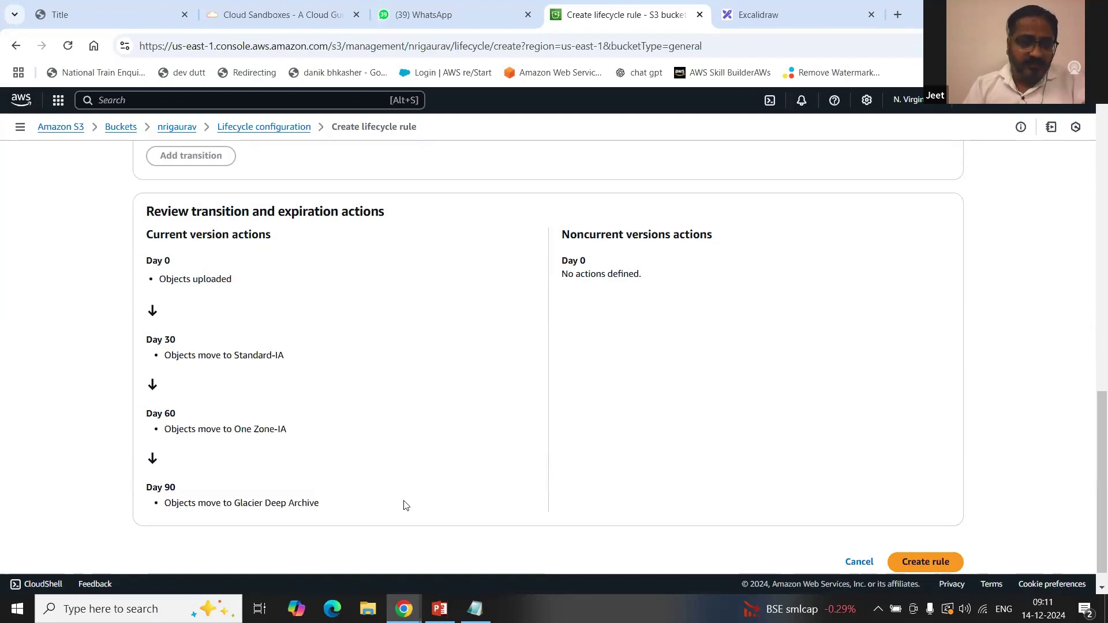
pyautogui.scroll(3, 413, 441)
pyautogui.scroll(3, 393, 420)
pyautogui.scroll(-2, 387, 416)
pyautogui.scroll(1, 388, 417)
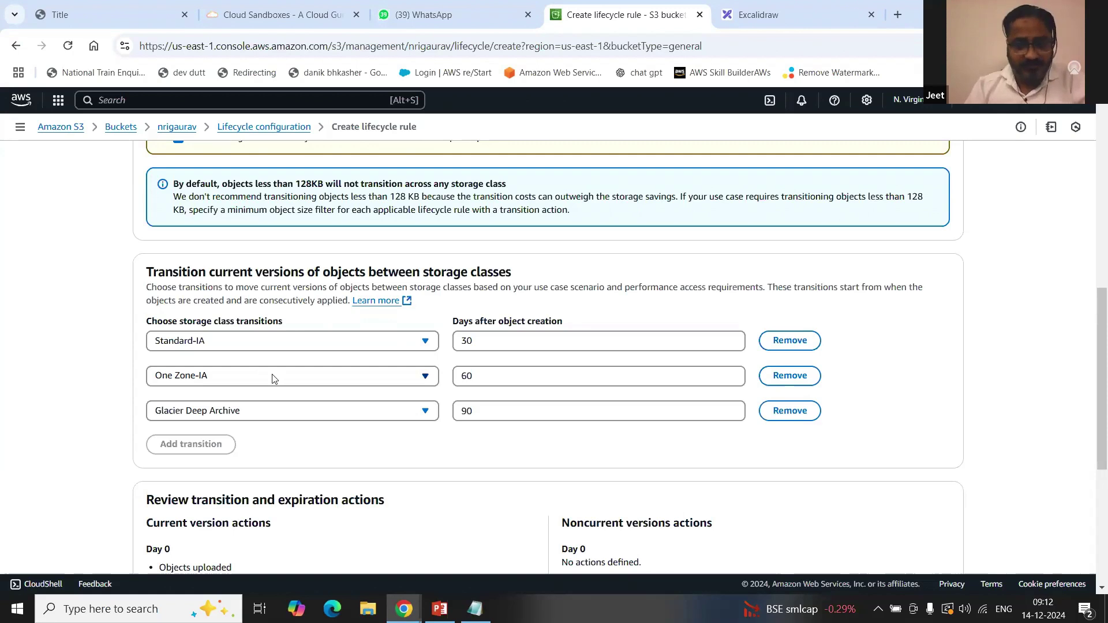
pyautogui.click(317, 341)
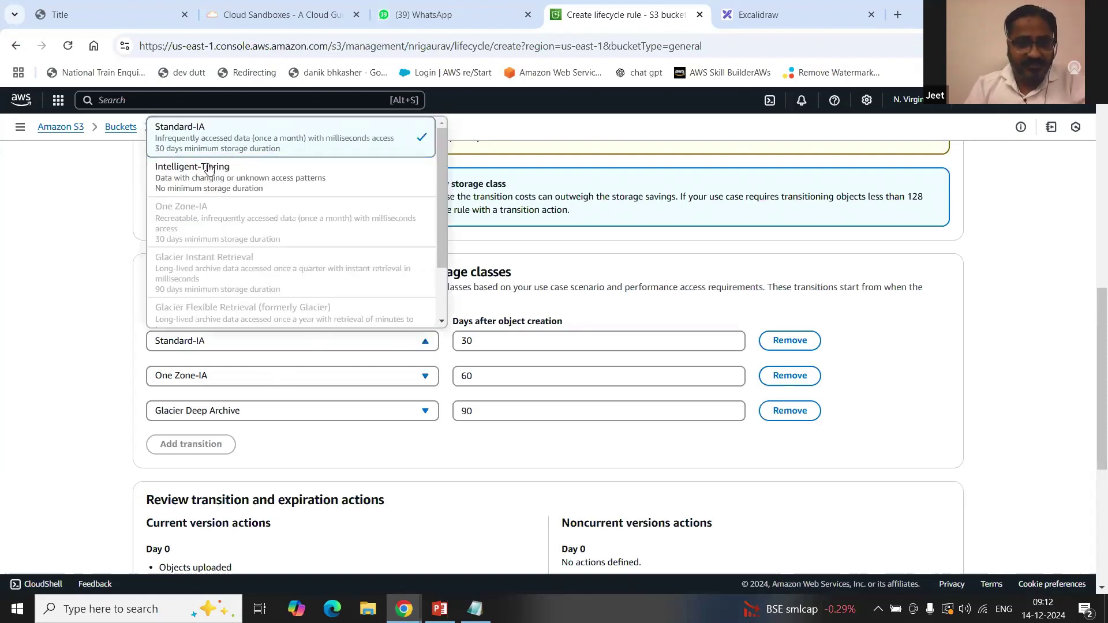
pyautogui.click(130, 382)
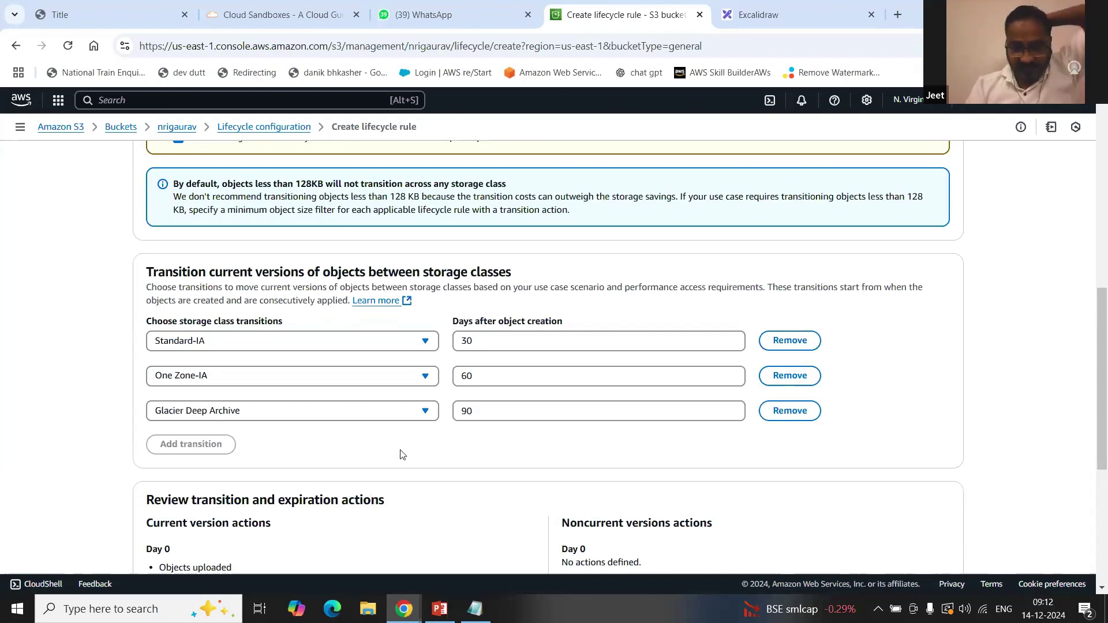
pyautogui.scroll(10, 392, 455)
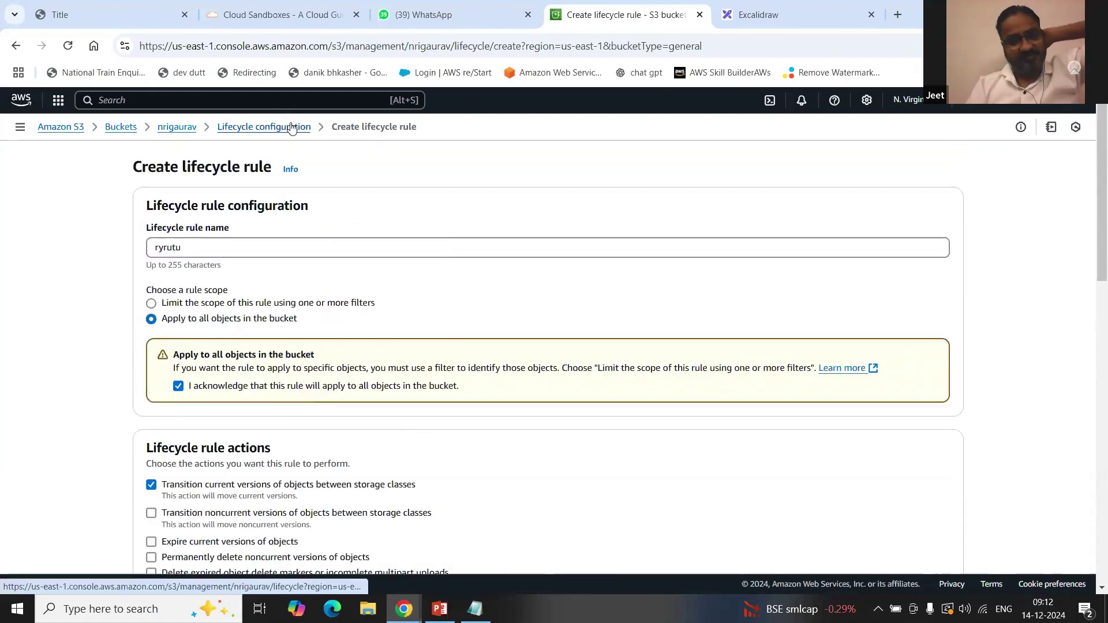
# Step: Return to nrigaurav's Management tab and highlight the empty Replication rules section
pyautogui.click(180, 130)
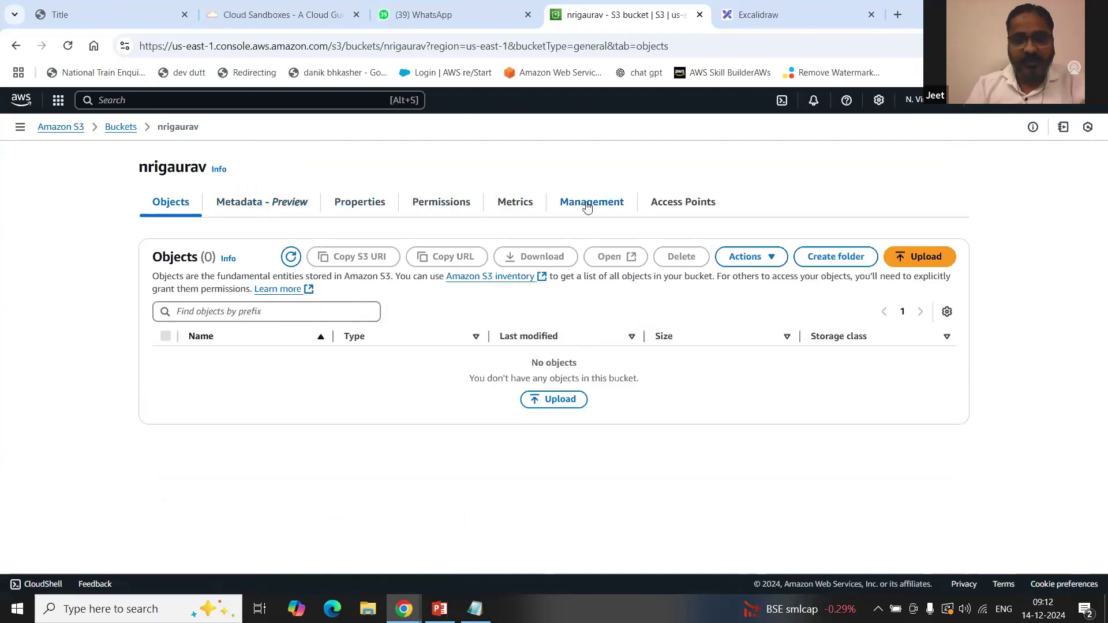
pyautogui.click(606, 205)
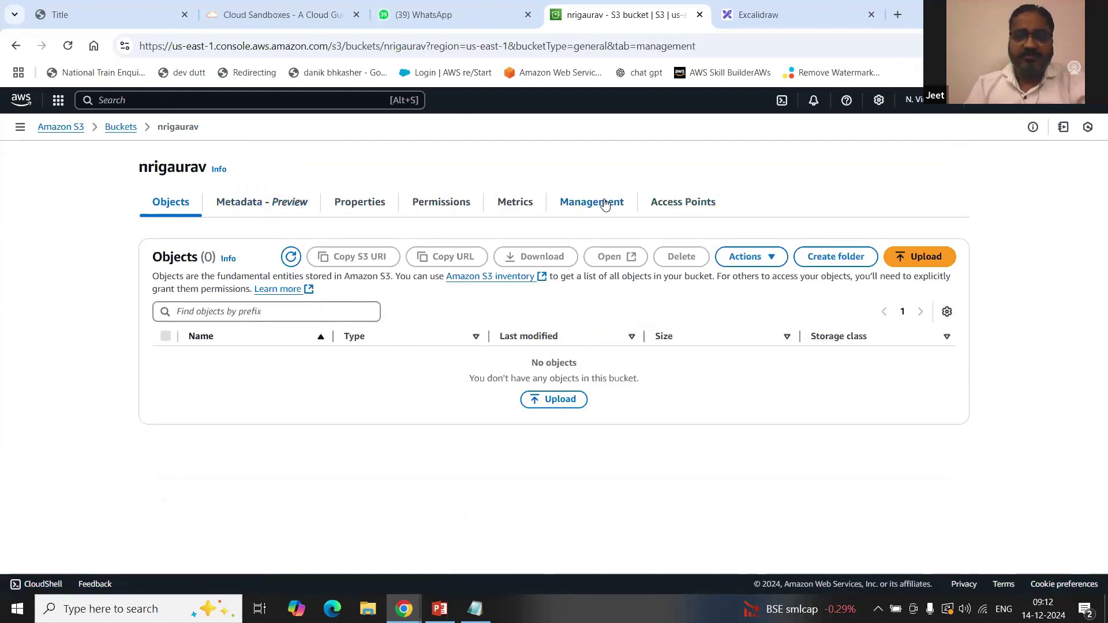
pyautogui.scroll(-2, 208, 324)
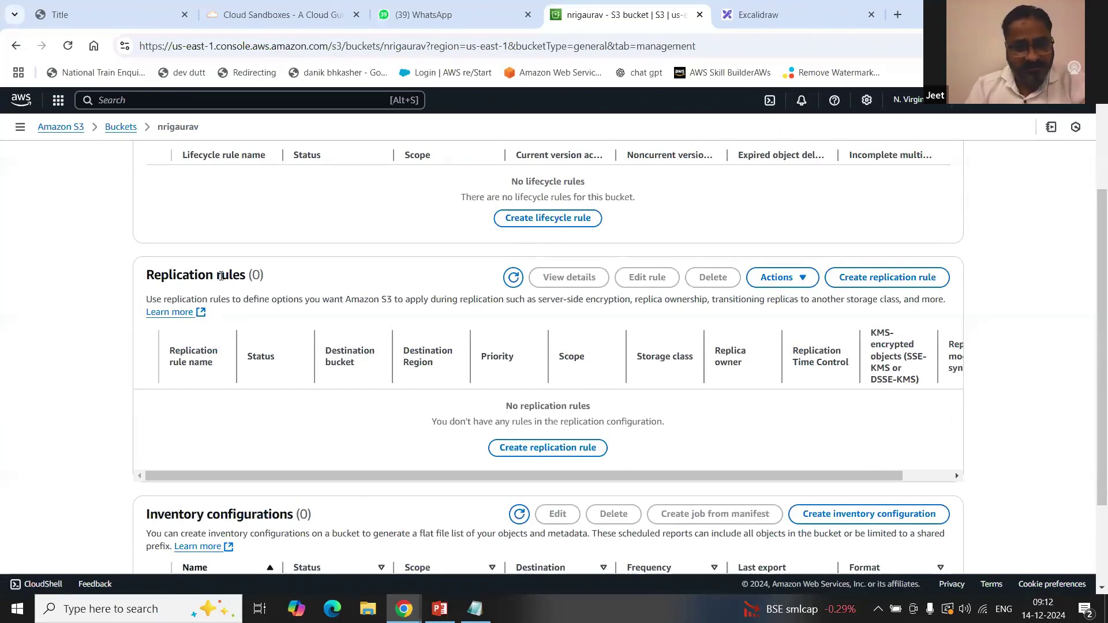
pyautogui.moveTo(147, 275); pyautogui.dragTo(248, 280)
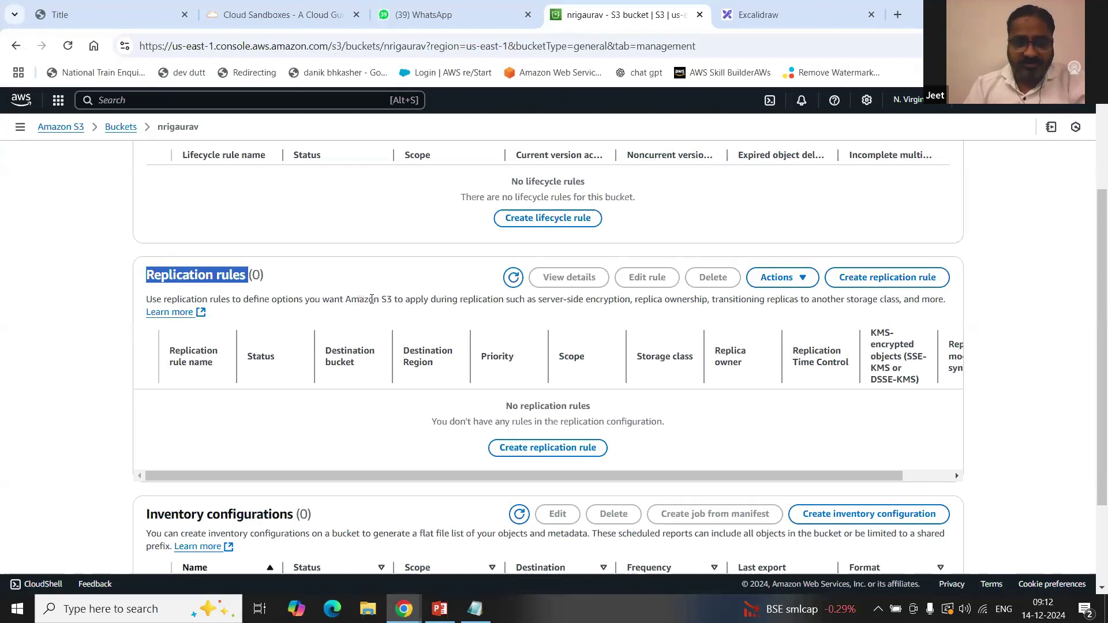
pyautogui.click(368, 299)
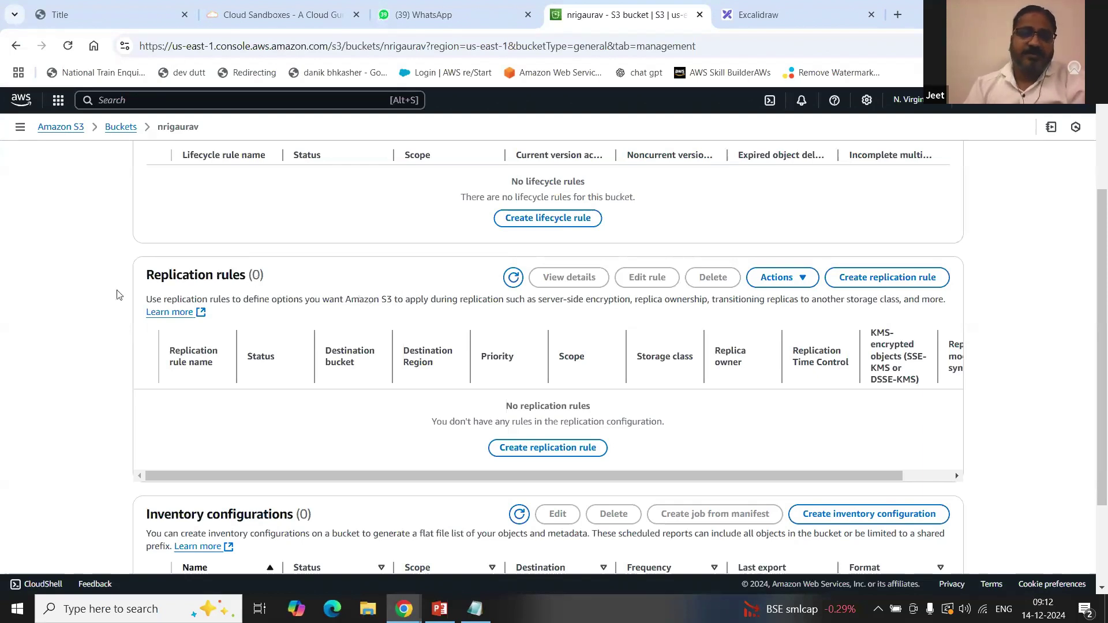
pyautogui.moveTo(146, 276); pyautogui.dragTo(257, 276)
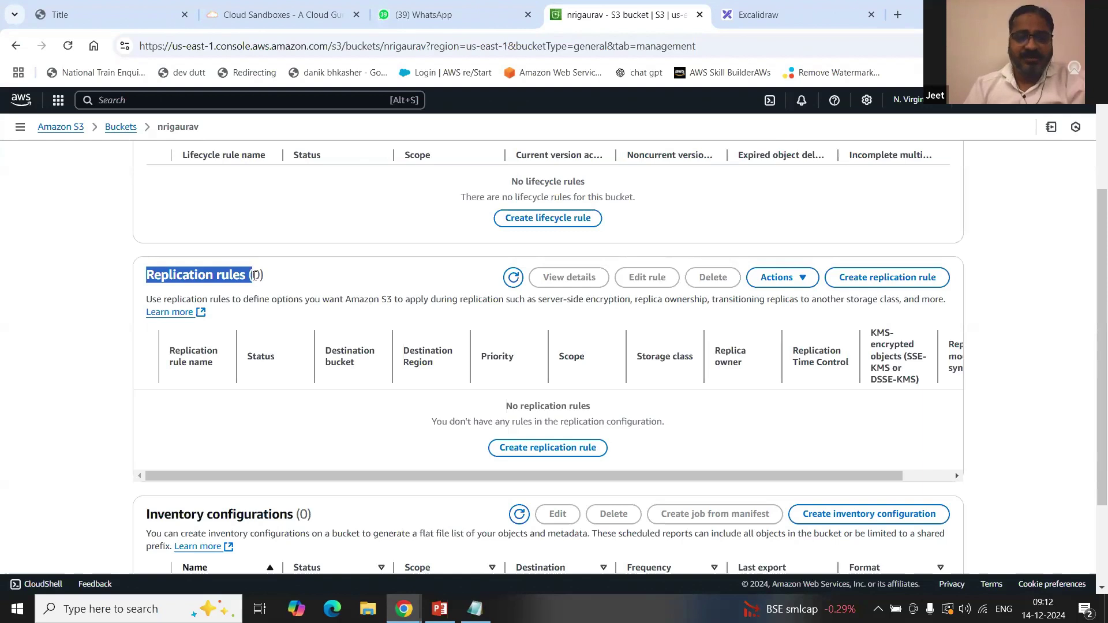
pyautogui.moveTo(350, 299); pyautogui.dragTo(457, 299)
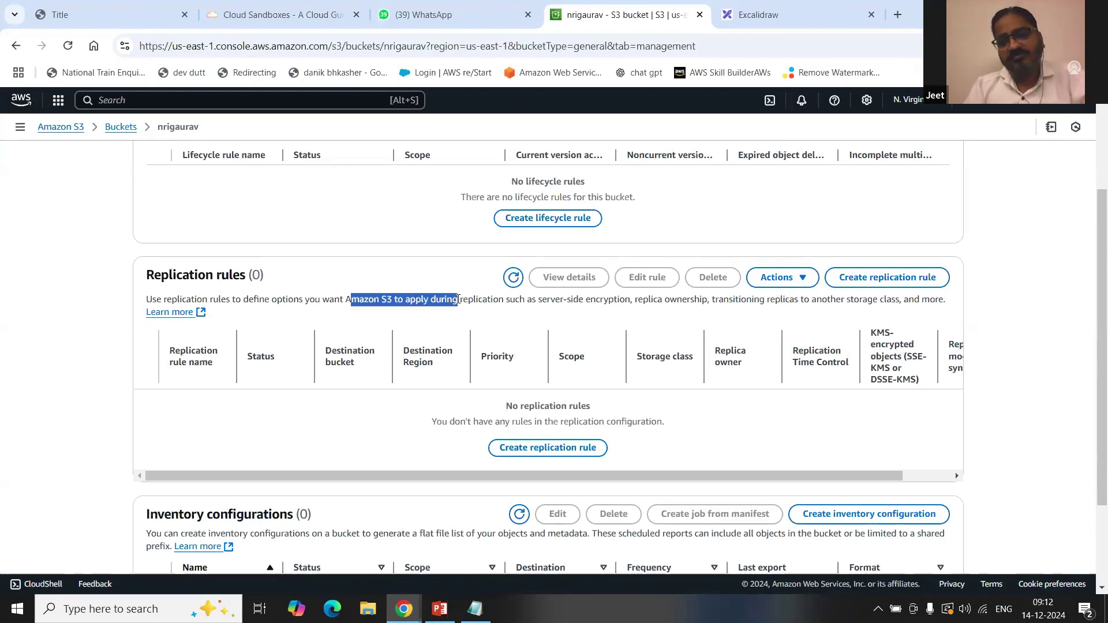
pyautogui.click(411, 299)
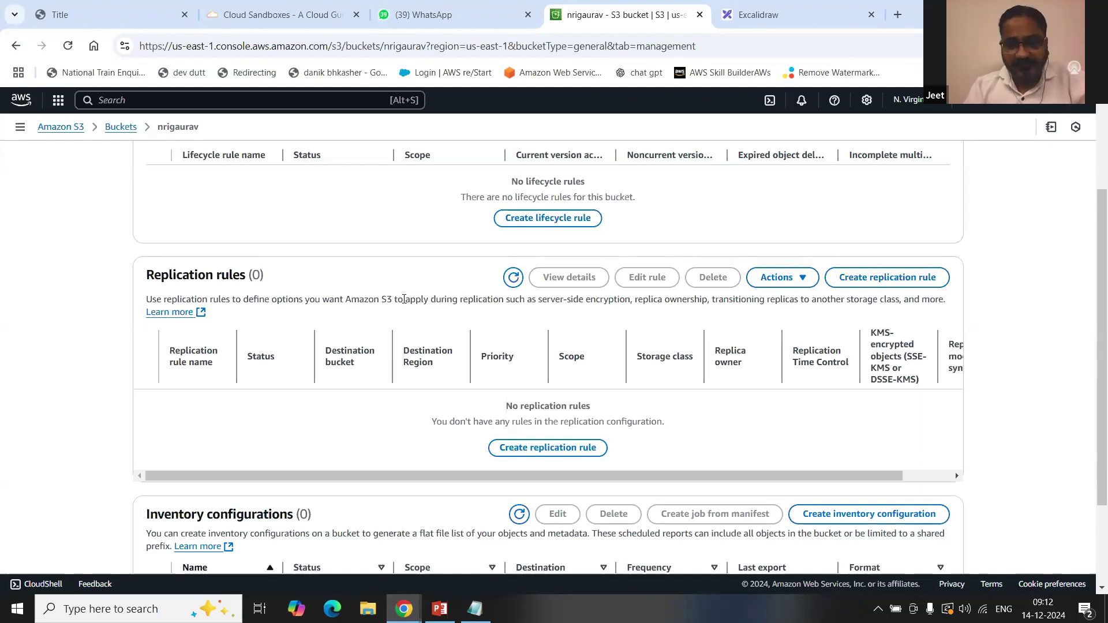
pyautogui.moveTo(146, 277); pyautogui.dragTo(246, 276)
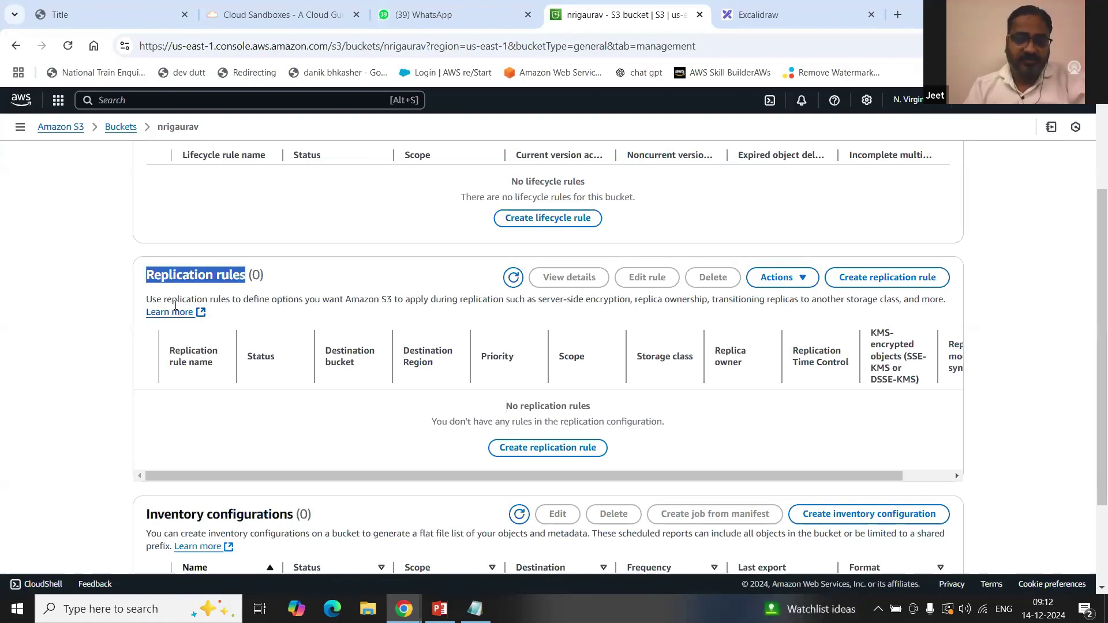
pyautogui.click(357, 299)
pyautogui.moveTo(357, 299); pyautogui.dragTo(453, 299)
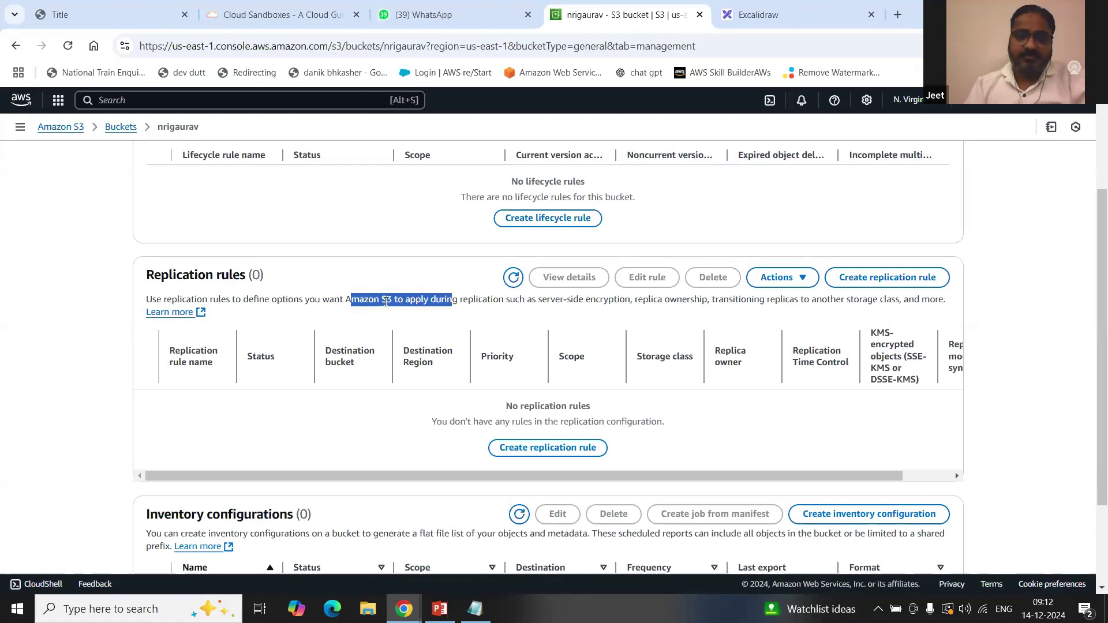
pyautogui.moveTo(146, 275); pyautogui.dragTo(243, 273)
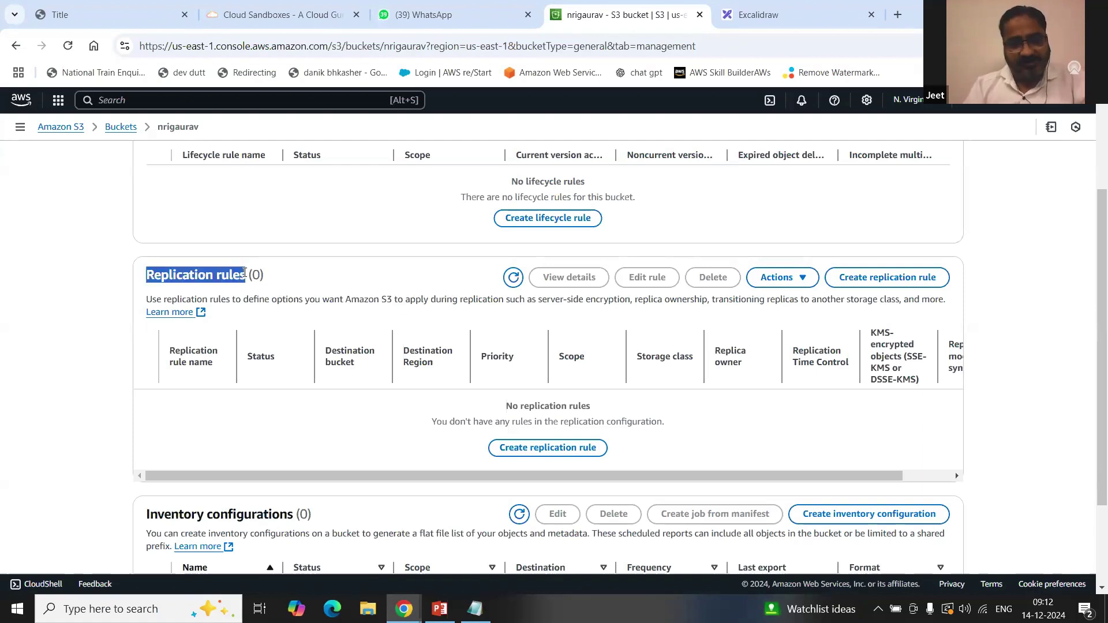
# Step: Glance at the Excalidraw diagram, then come back to the nrigaurav bucket page
pyautogui.click(759, 15)
pyautogui.scroll(5, 697, 400)
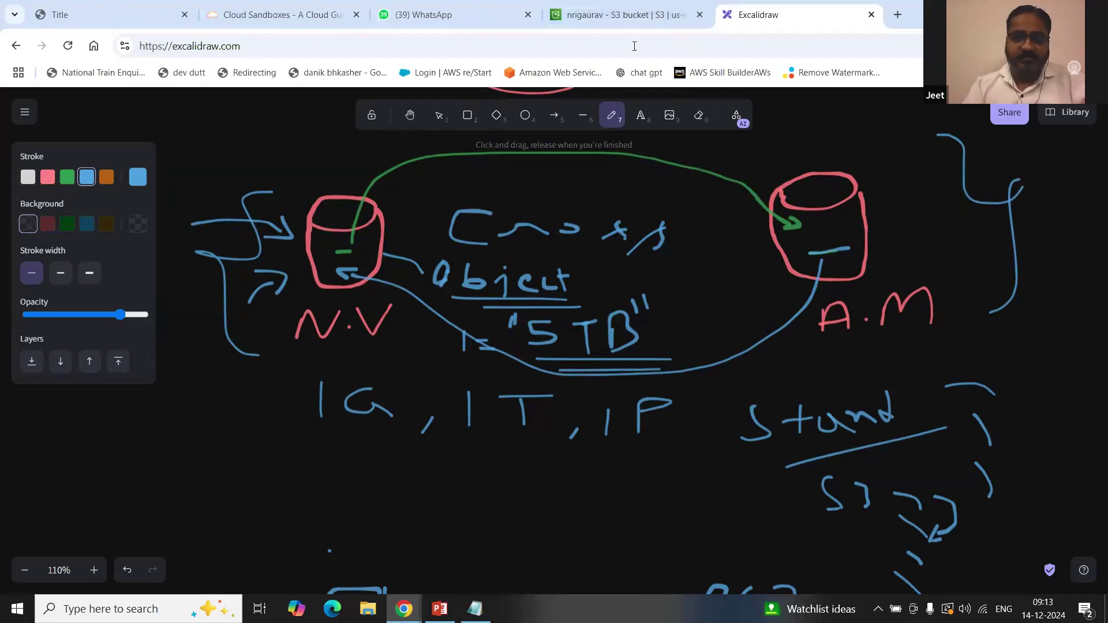
pyautogui.click(628, 19)
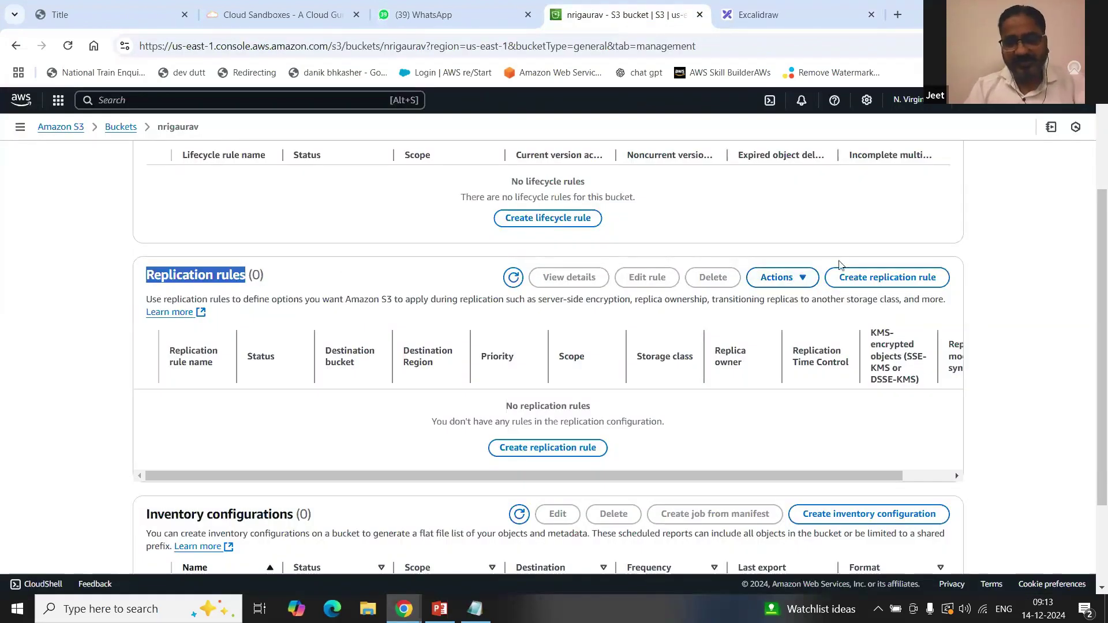
# Step: Return to the nrigaurav bucket and open its Properties tab
pyautogui.click(803, 9)
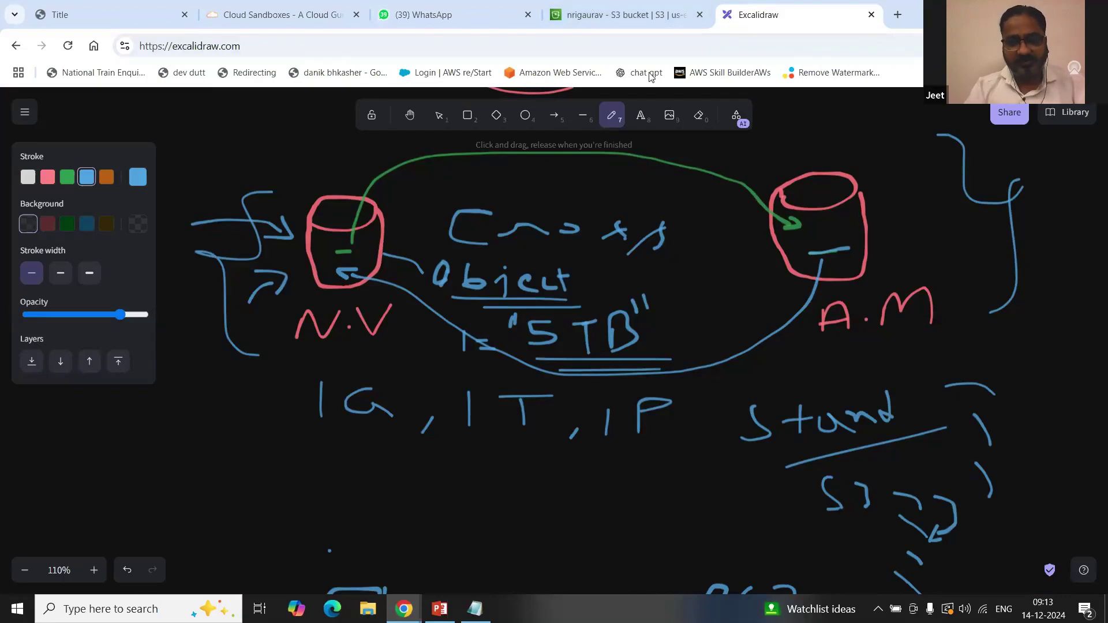
pyautogui.click(604, 5)
pyautogui.scroll(3, 409, 233)
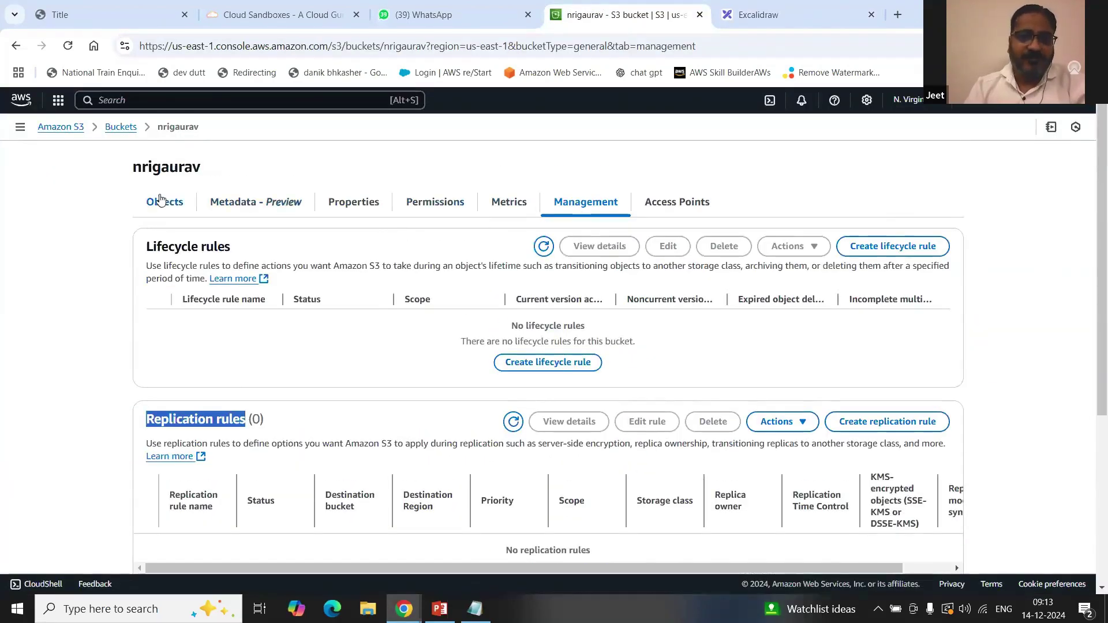
pyautogui.click(161, 201)
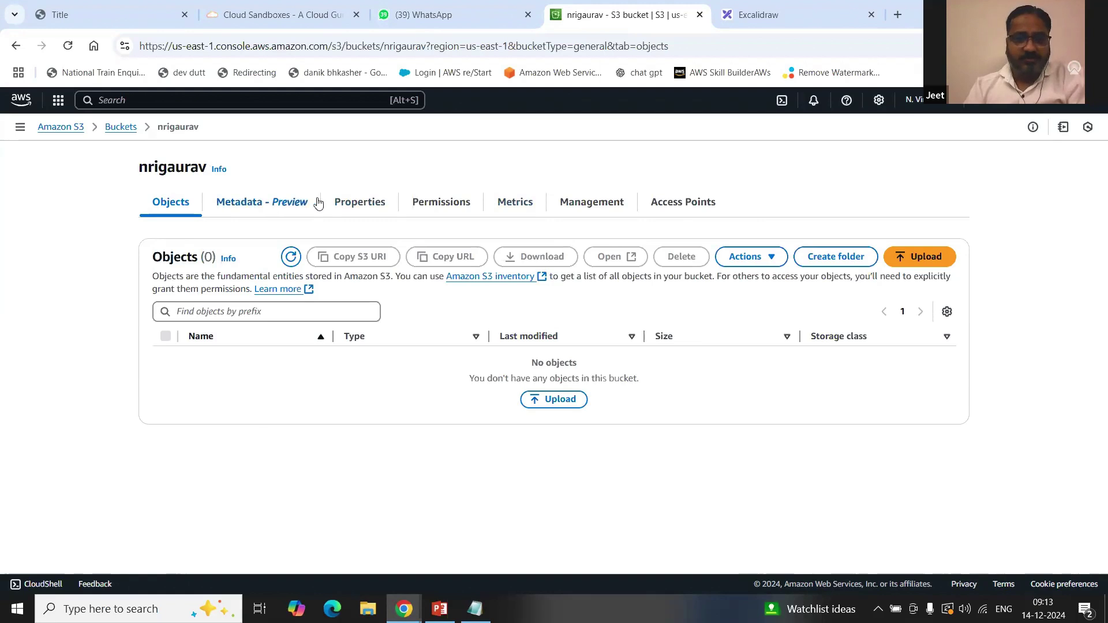
pyautogui.click(366, 204)
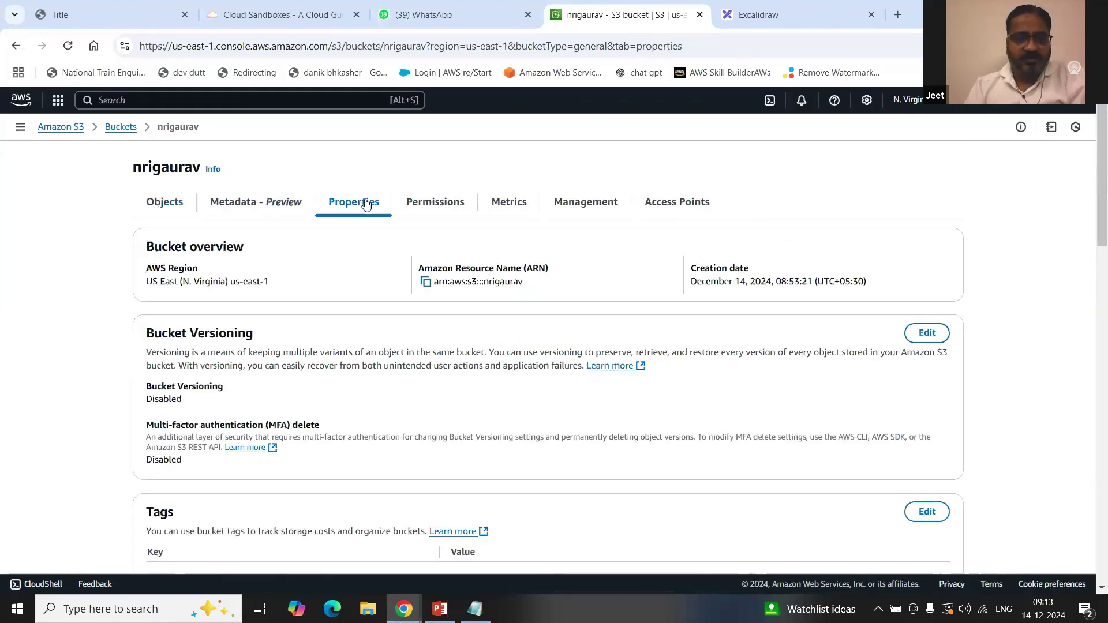
# Step: Scroll down to Static website hosting and highlight its Disabled status
pyautogui.scroll(-5, 240, 342)
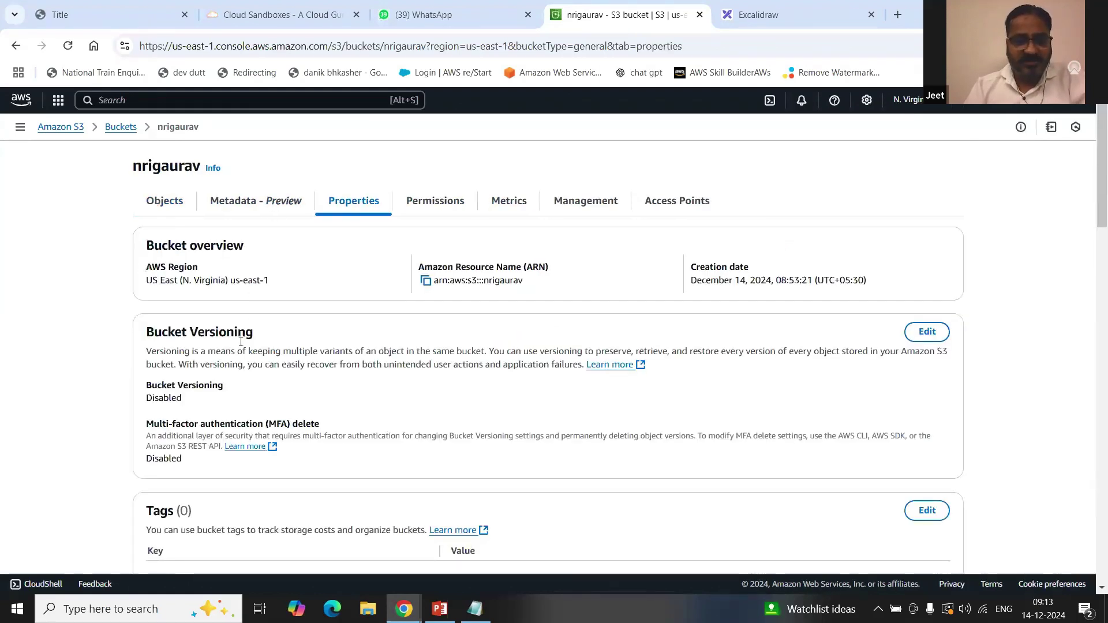
pyautogui.scroll(-2, 241, 345)
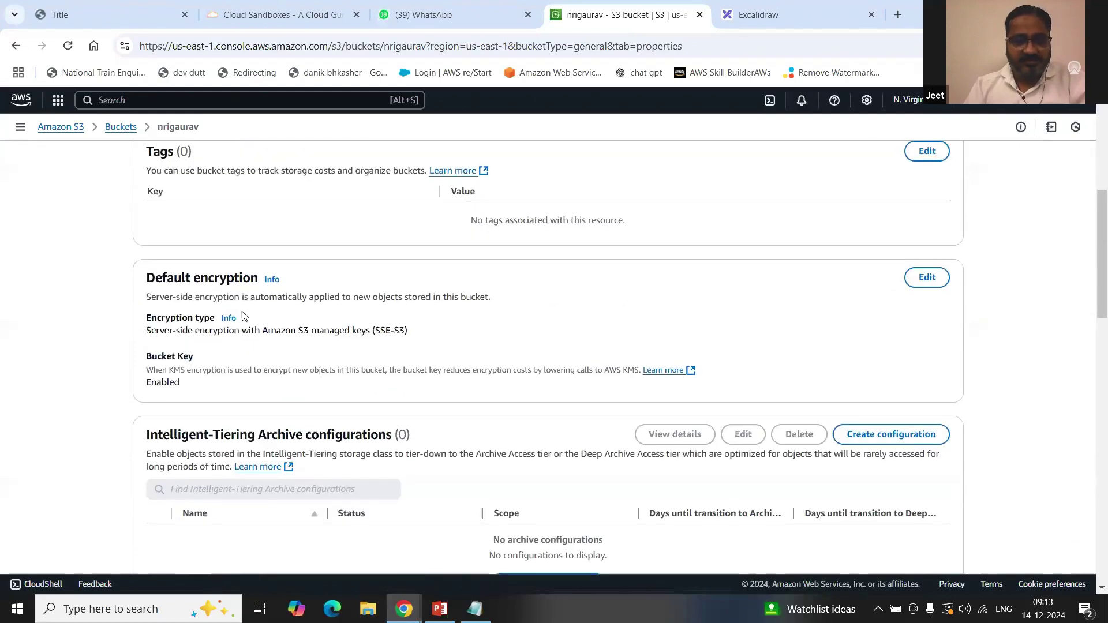
pyautogui.scroll(-3, 272, 314)
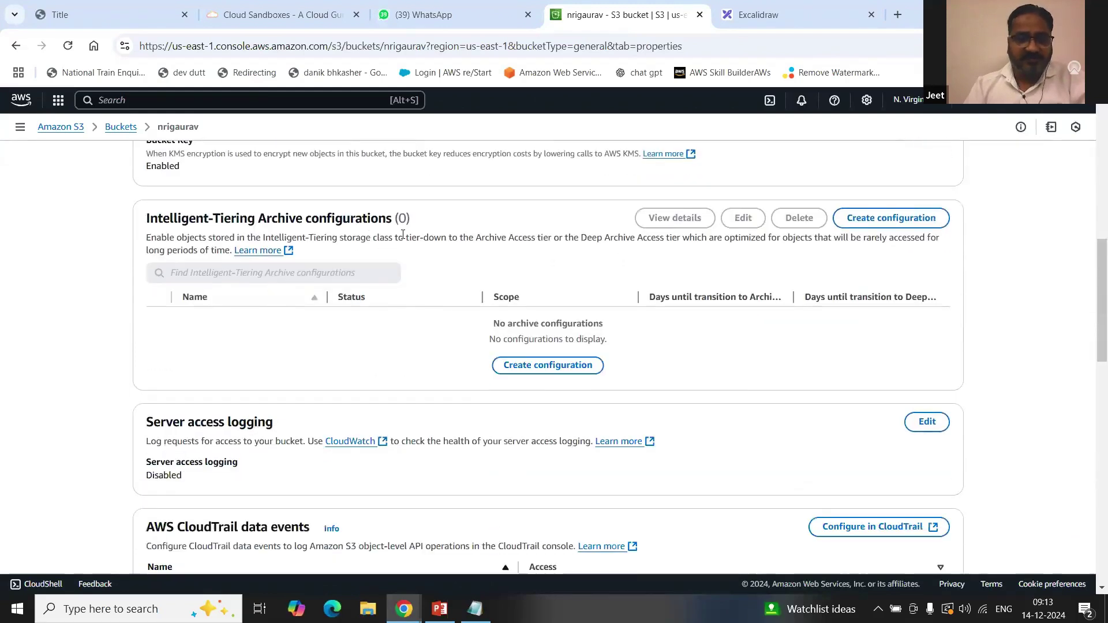
pyautogui.scroll(-2, 402, 246)
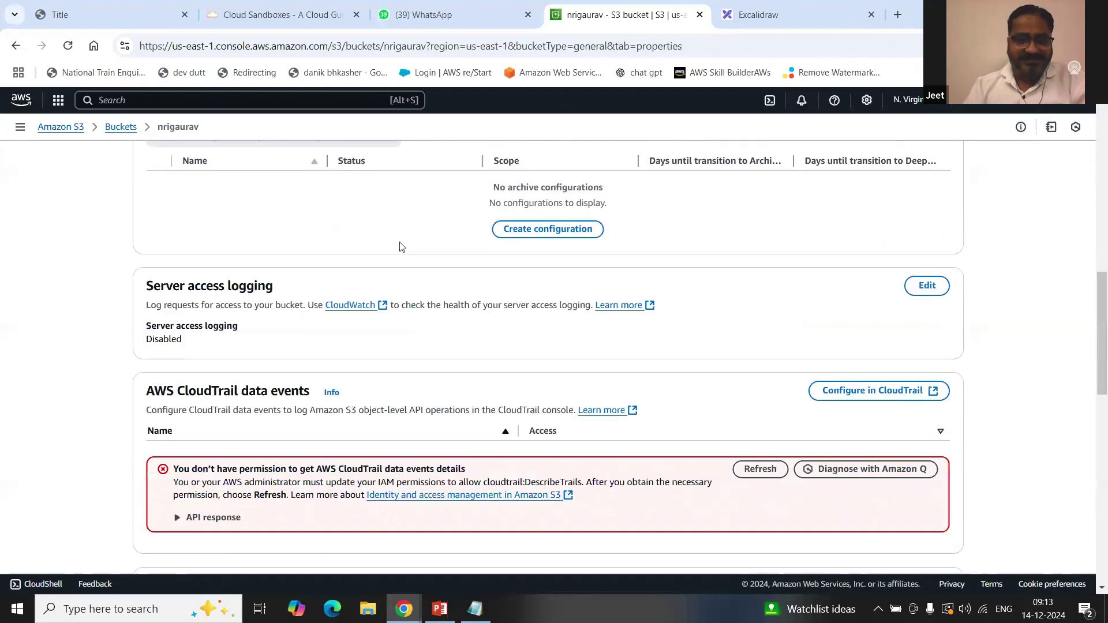
pyautogui.scroll(-3, 402, 246)
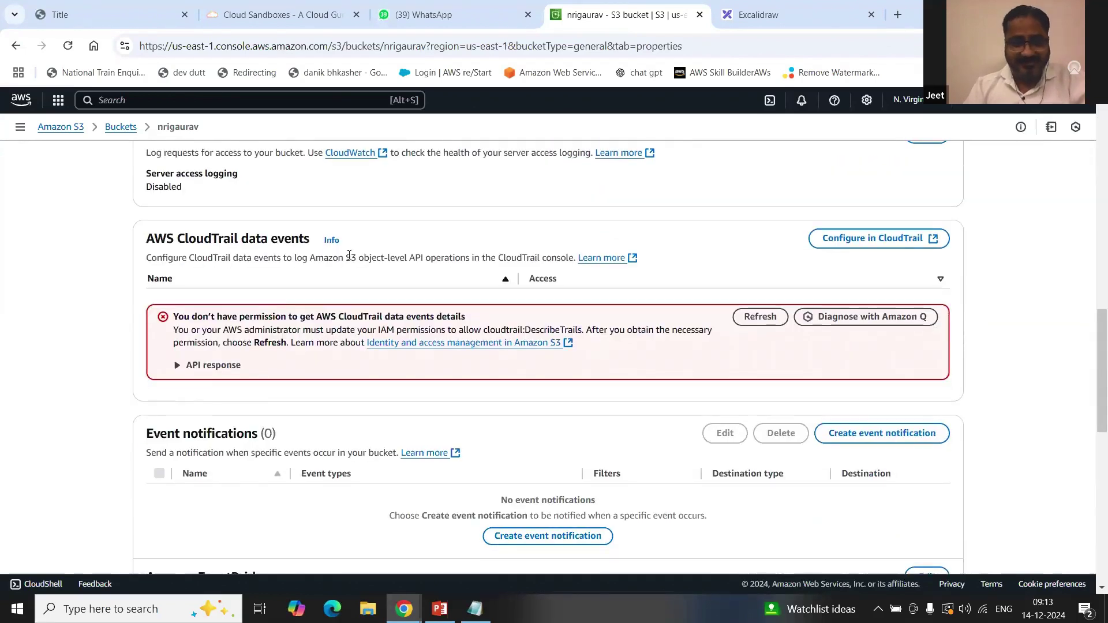
pyautogui.scroll(-3, 349, 255)
pyautogui.scroll(-6, 177, 304)
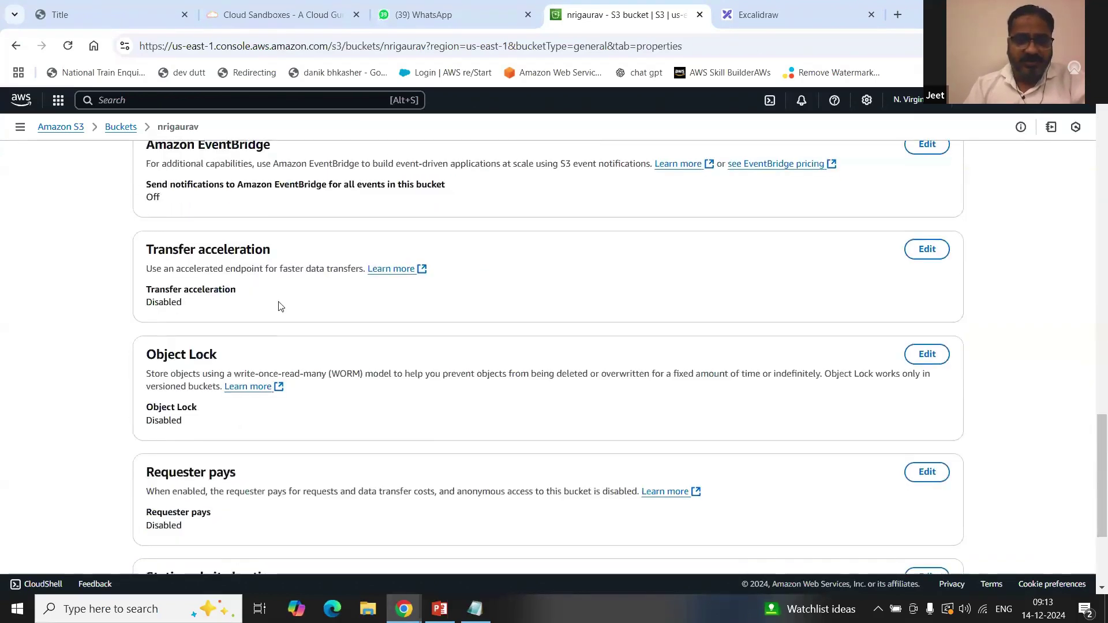
pyautogui.scroll(3, 279, 301)
pyautogui.scroll(-5, 279, 303)
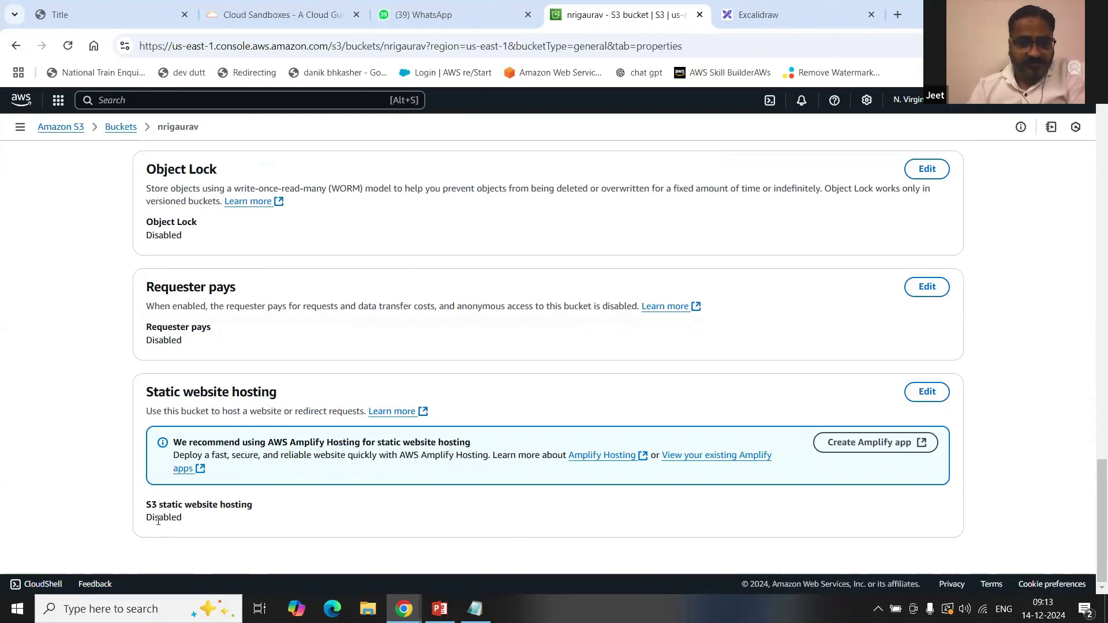
pyautogui.moveTo(146, 517); pyautogui.dragTo(186, 522)
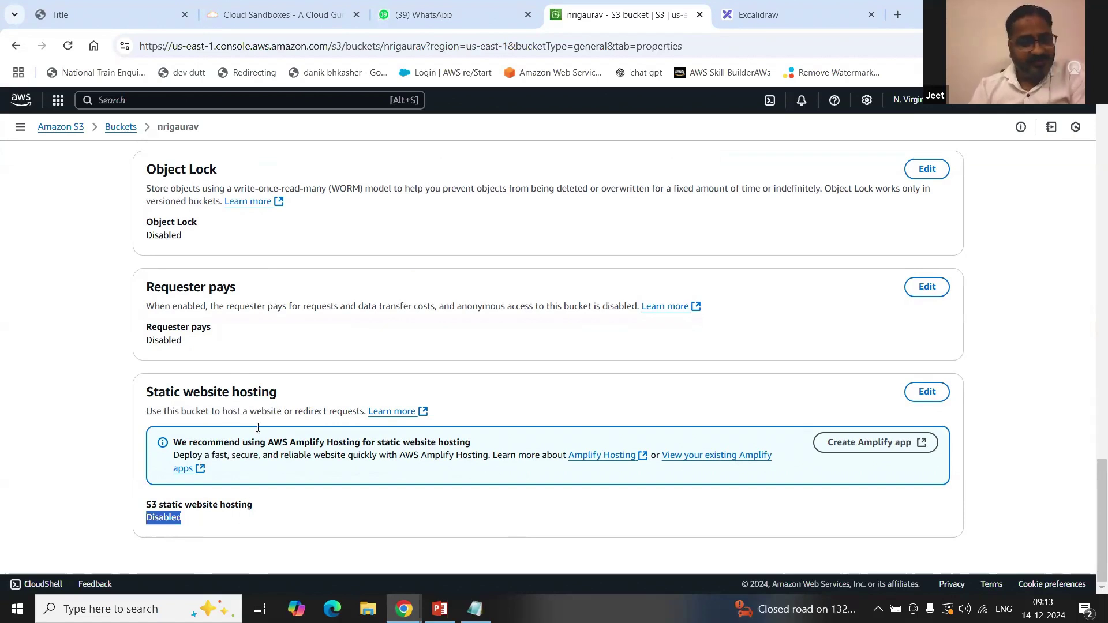
# Step: Enable static website hosting with index.html as the index document and save the changes
pyautogui.click(926, 392)
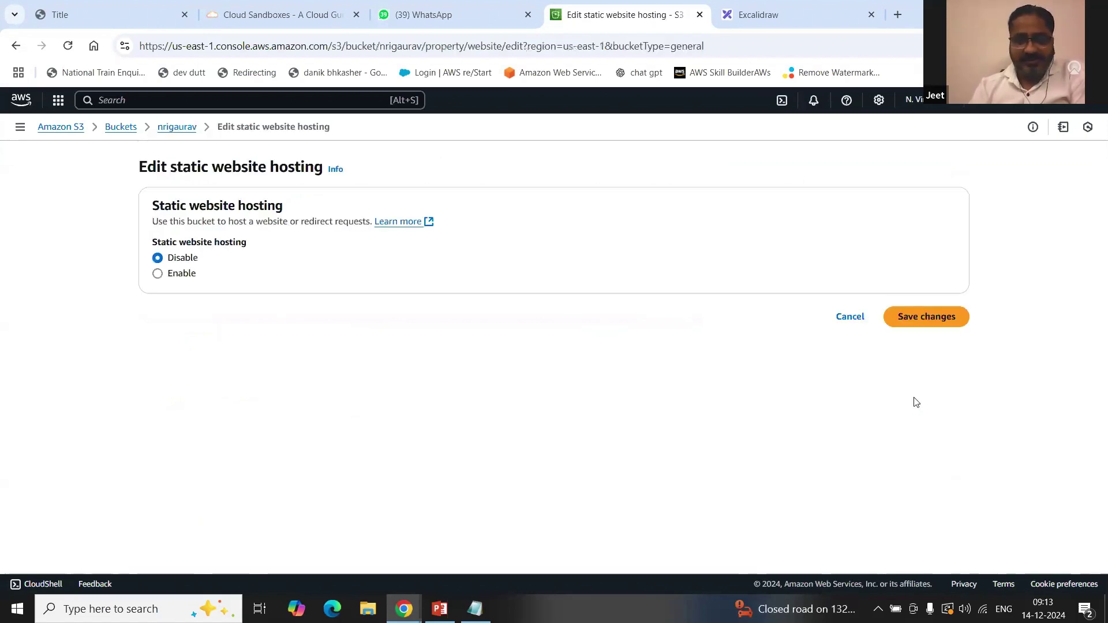
pyautogui.click(183, 276)
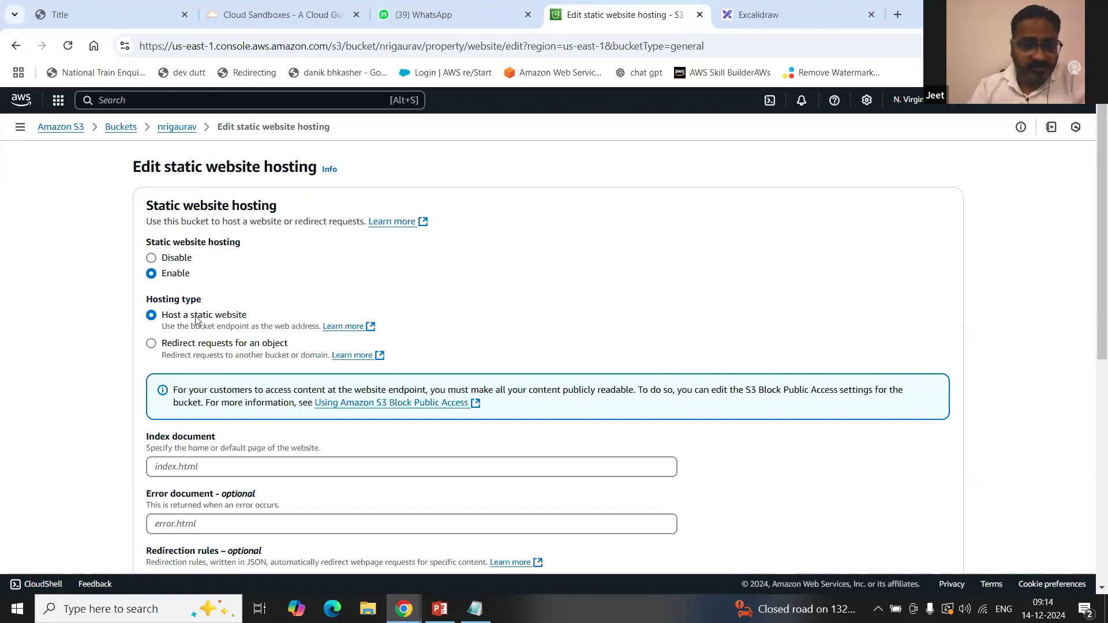
pyautogui.scroll(-3, 202, 319)
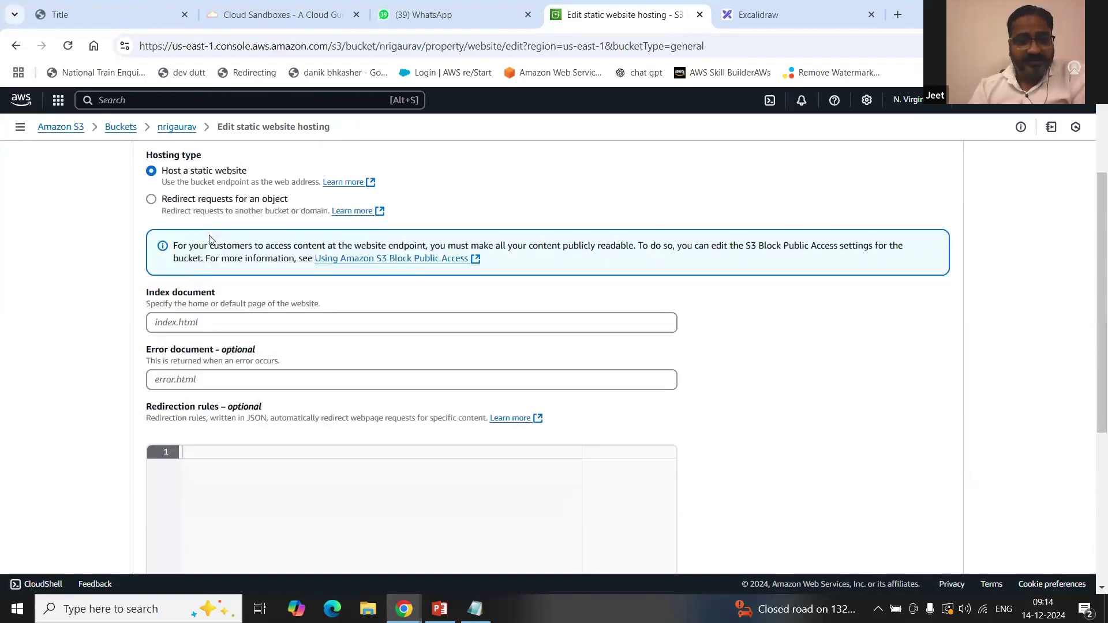
pyautogui.click(177, 326)
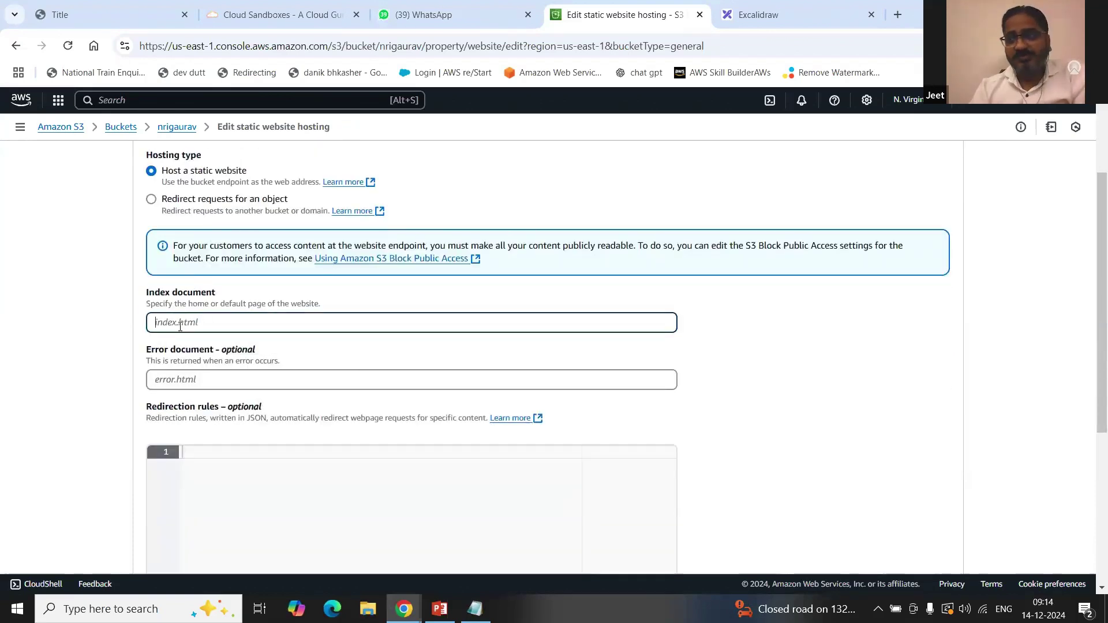
pyautogui.write('index.html')
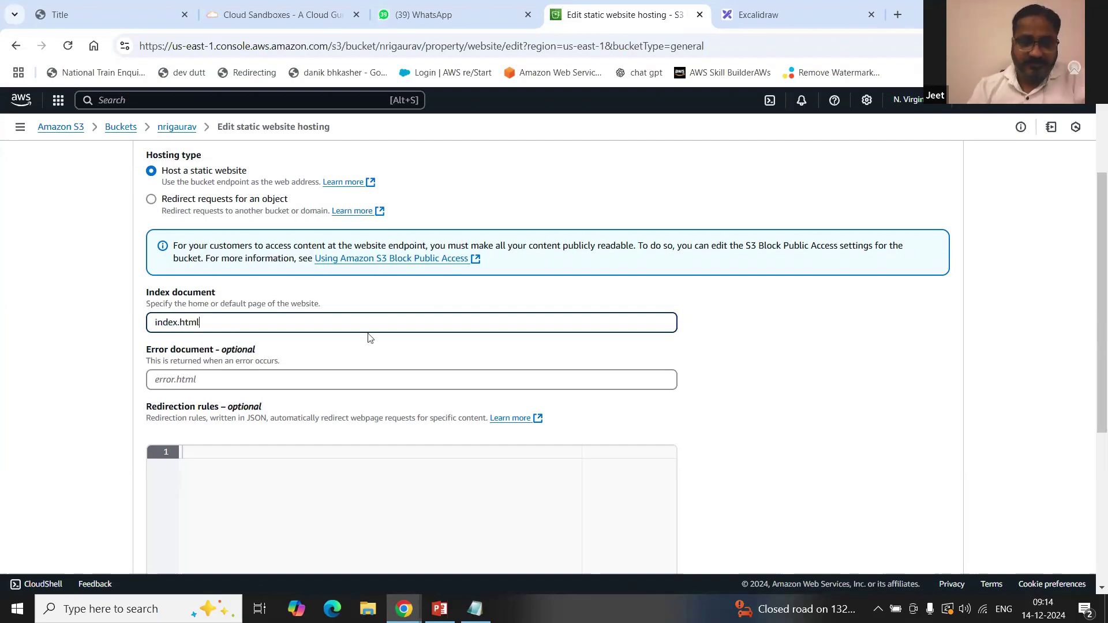
pyautogui.click(169, 386)
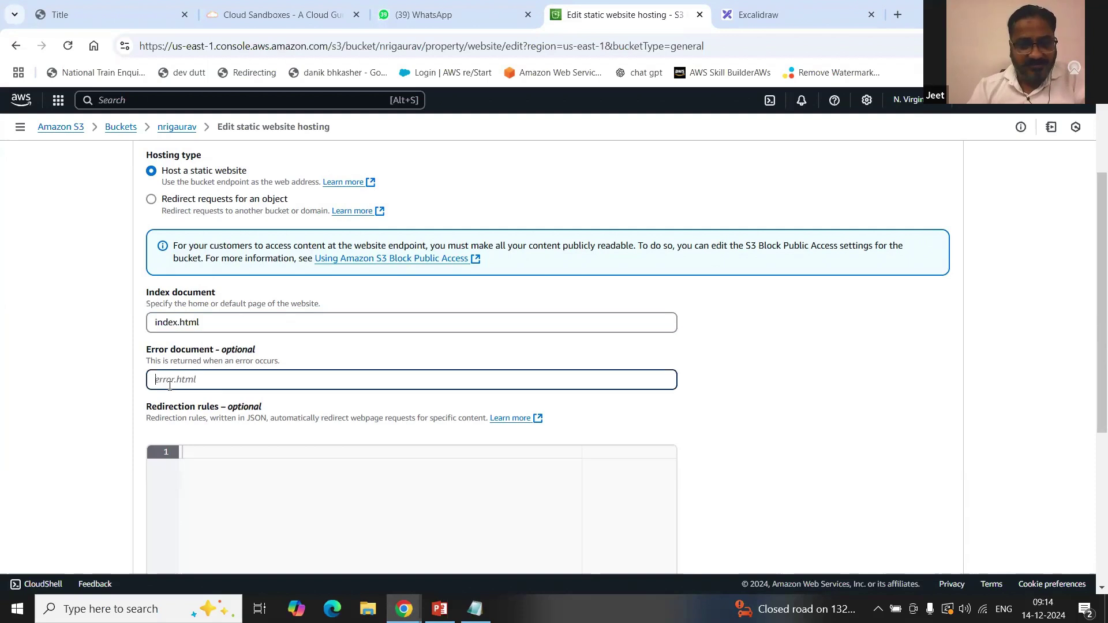
pyautogui.click(224, 318)
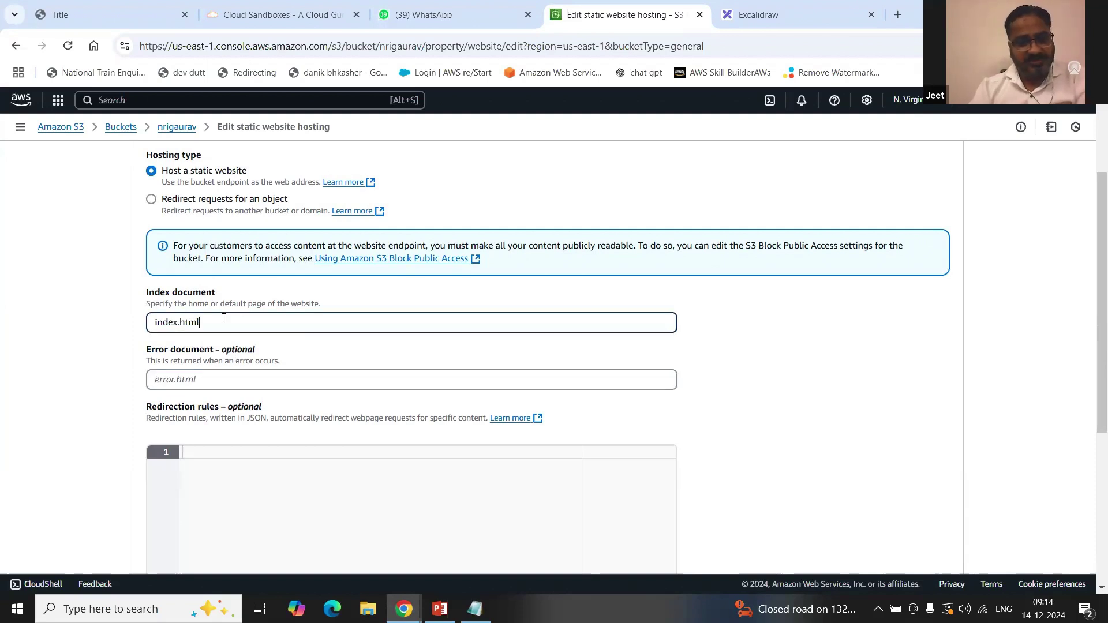
pyautogui.scroll(-5, 237, 326)
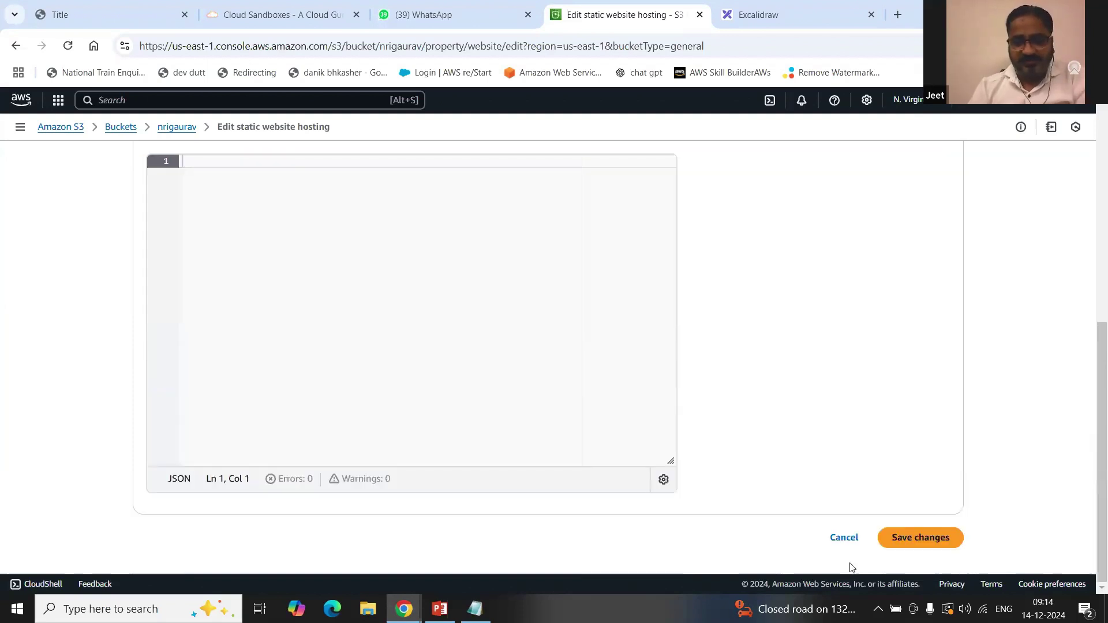
pyautogui.click(937, 543)
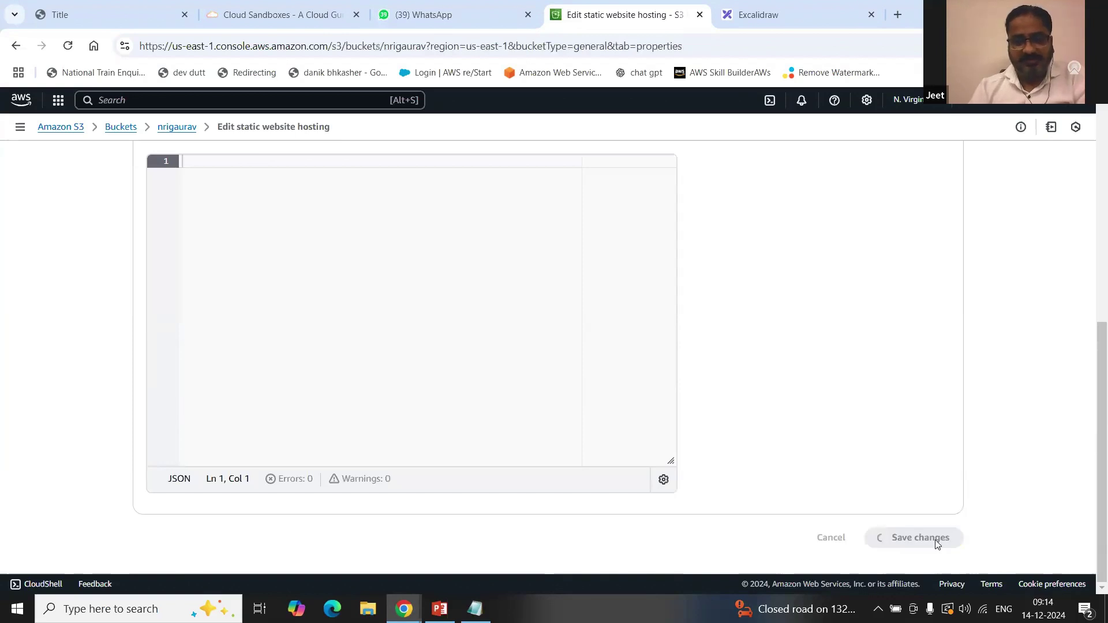
# Step: Open the copied bucket website endpoint in a new tab, which returns 403 Forbidden
pyautogui.scroll(-10, 402, 483)
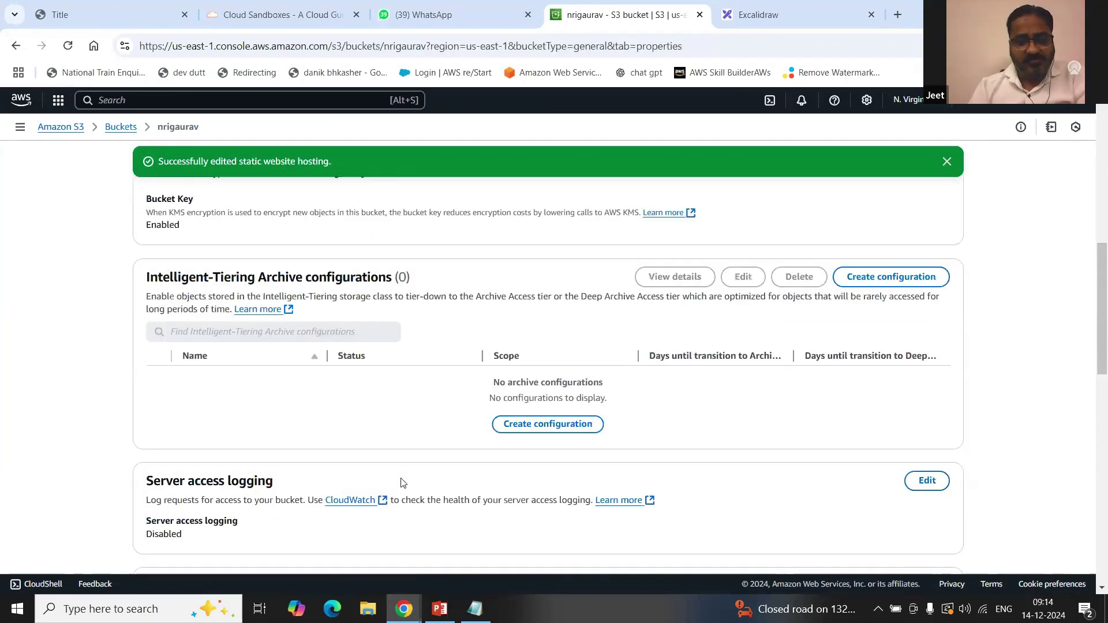
pyautogui.scroll(-5, 402, 482)
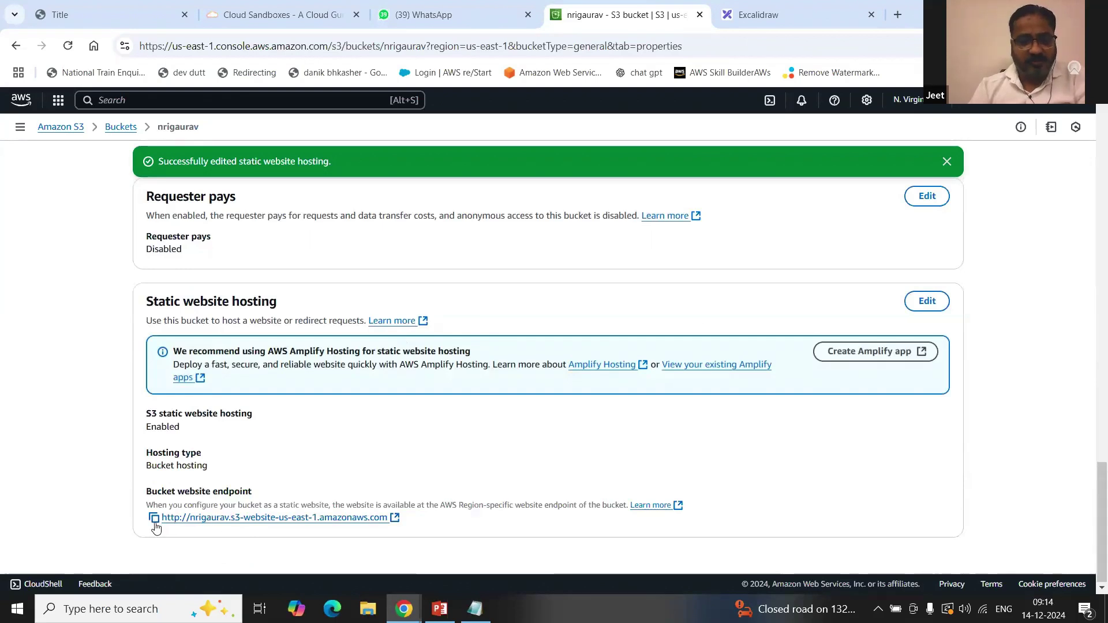
pyautogui.click(154, 518)
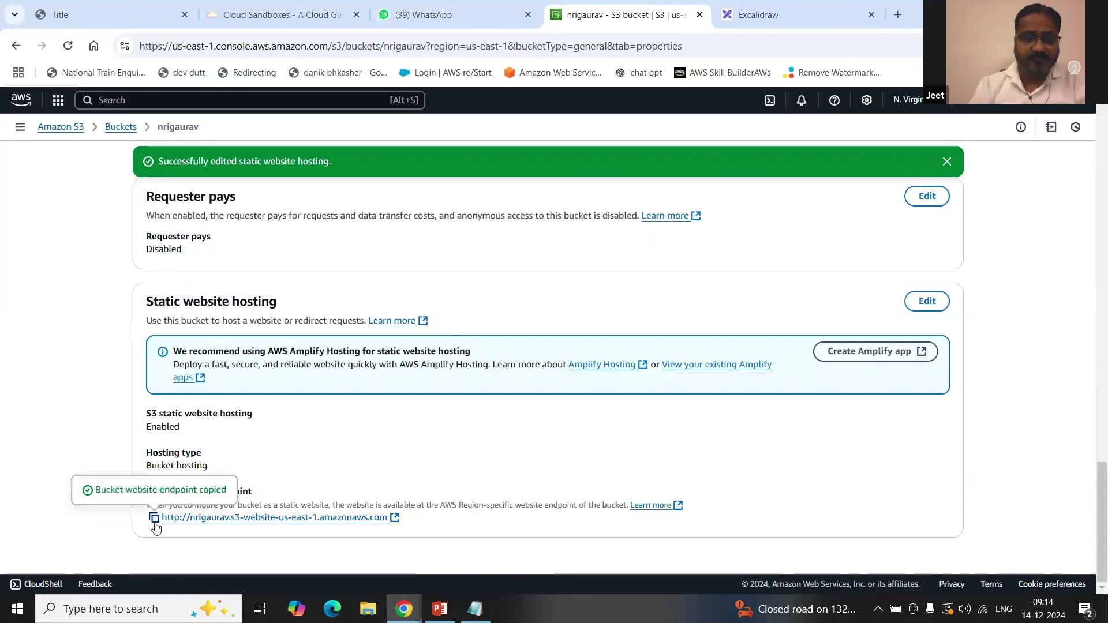
pyautogui.click(897, 15)
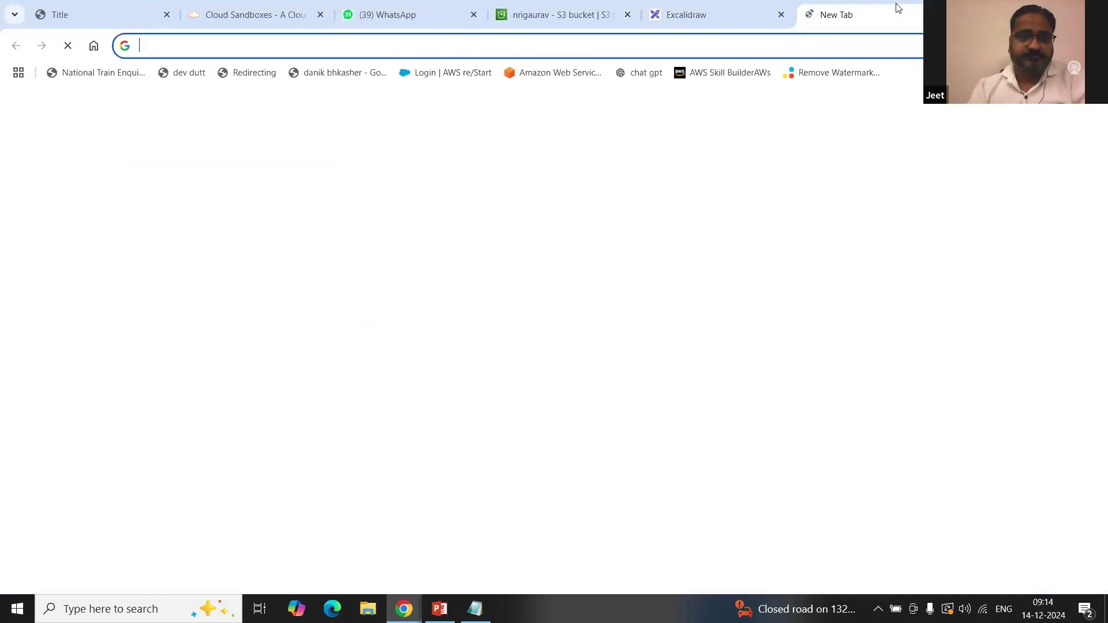
pyautogui.hotkey('ctrl', 'v')
pyautogui.press('Return')
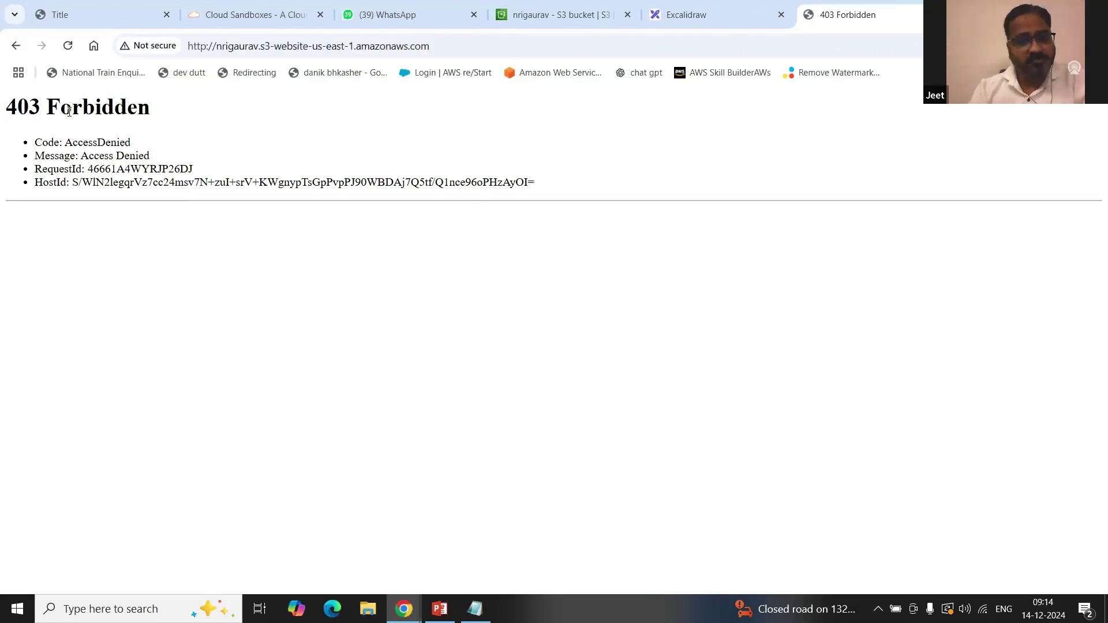
pyautogui.moveTo(5, 112); pyautogui.dragTo(206, 138)
# Step: Go back to the S3 tab and show nrigaurav's empty object list
pyautogui.click(336, 145)
pyautogui.click(556, 19)
pyautogui.scroll(6, 275, 280)
pyautogui.scroll(15, 275, 280)
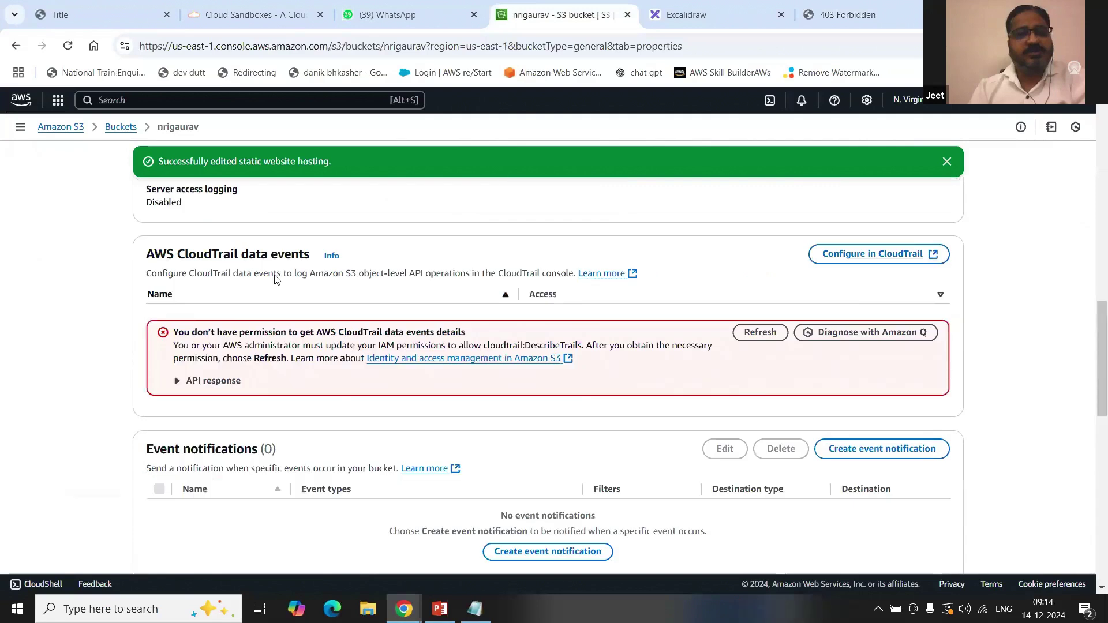
pyautogui.click(178, 242)
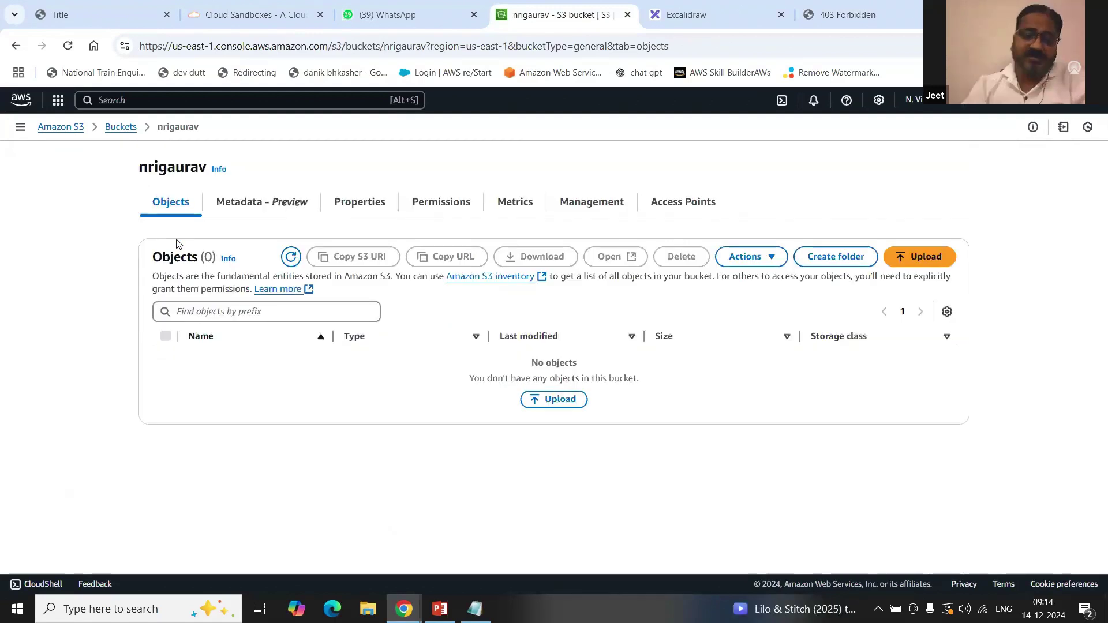
# Step: Upload index.html from the Desktop into the nrigaurav bucket
pyautogui.click(940, 256)
pyautogui.click(827, 282)
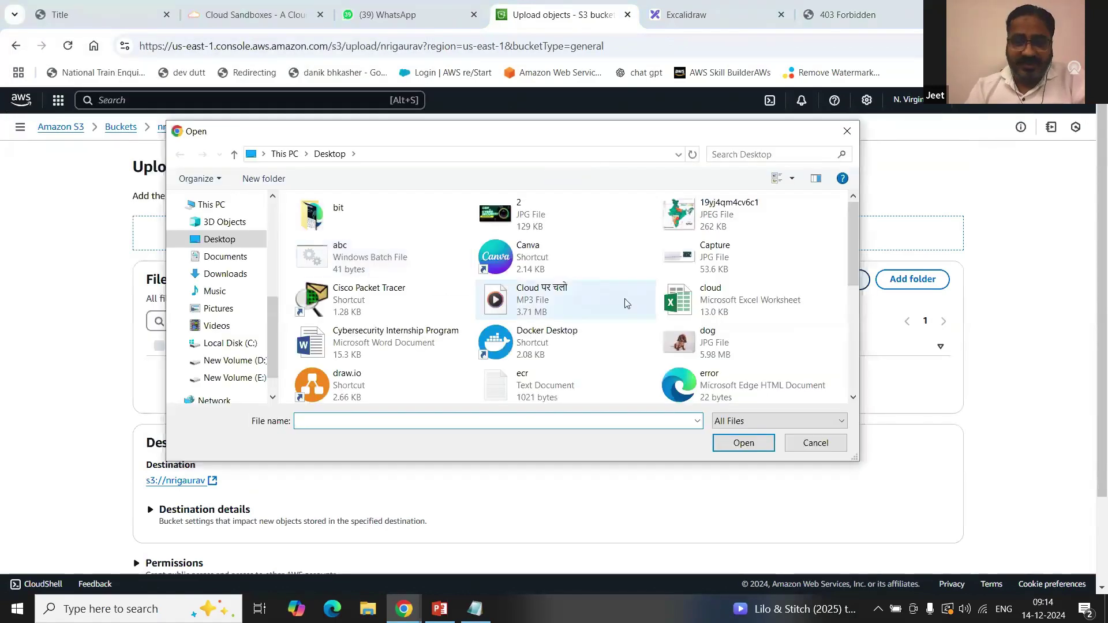
pyautogui.scroll(-3, 640, 303)
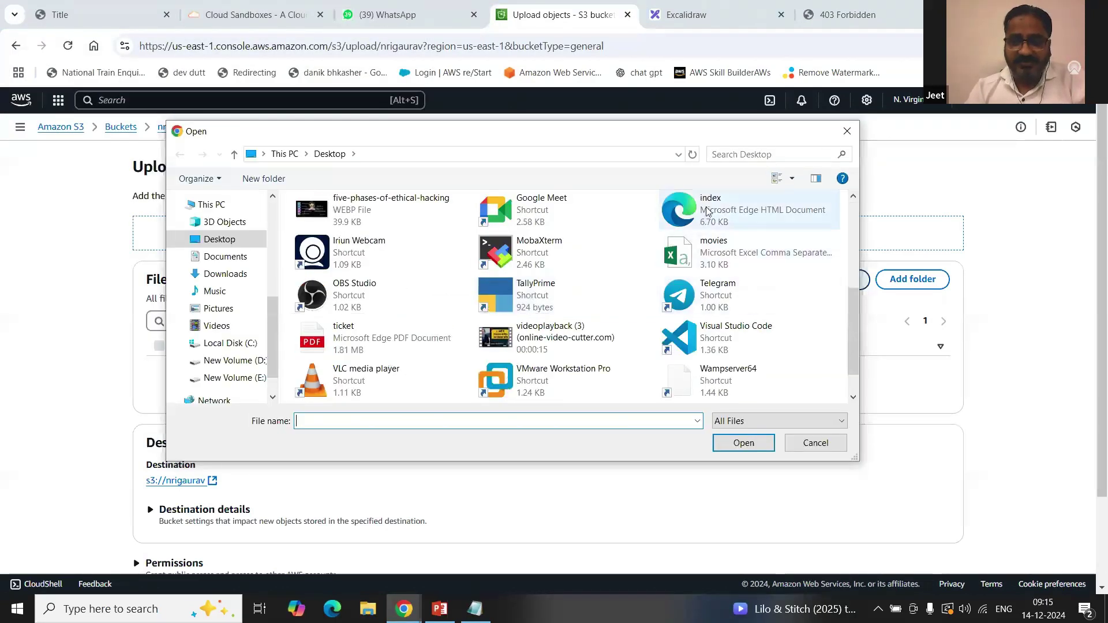
pyautogui.click(750, 217)
pyautogui.click(750, 444)
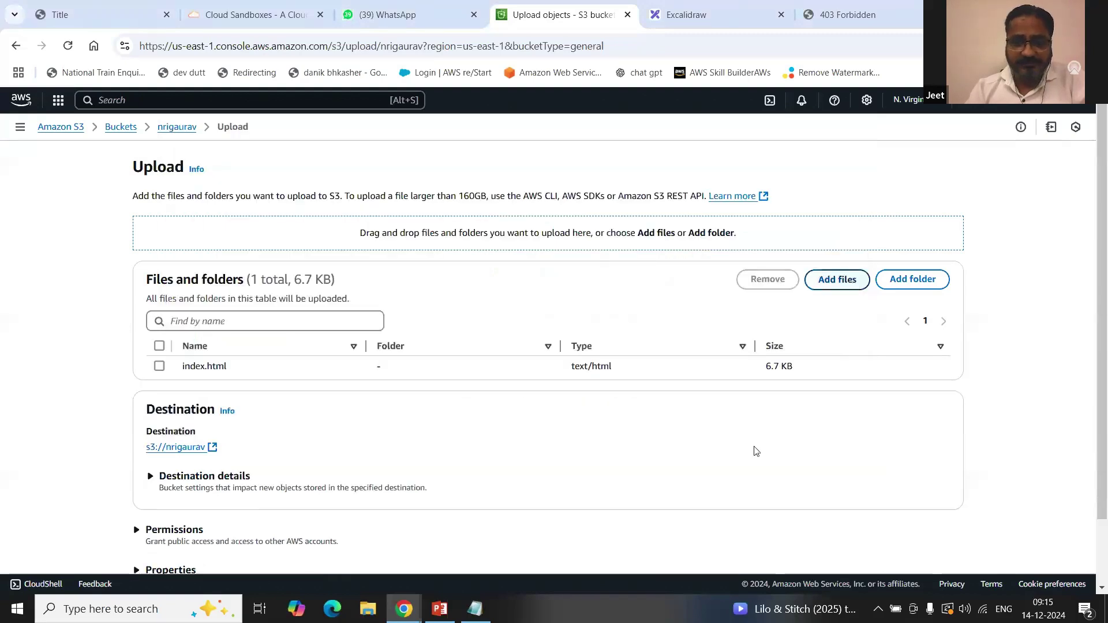
pyautogui.click(835, 279)
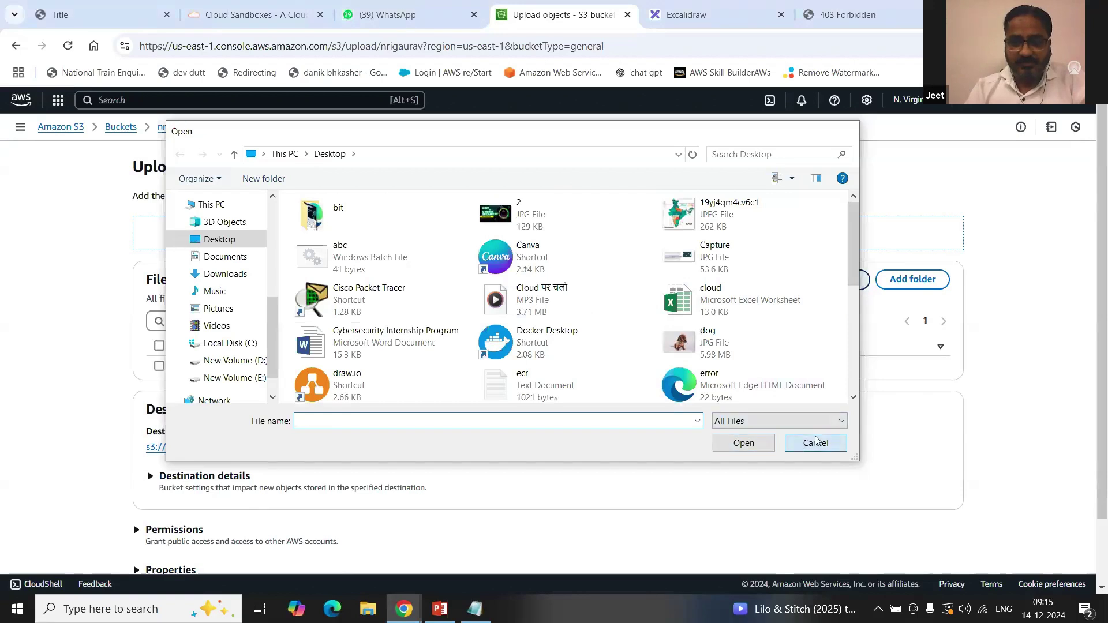
pyautogui.click(804, 444)
pyautogui.scroll(-3, 791, 380)
pyautogui.click(931, 536)
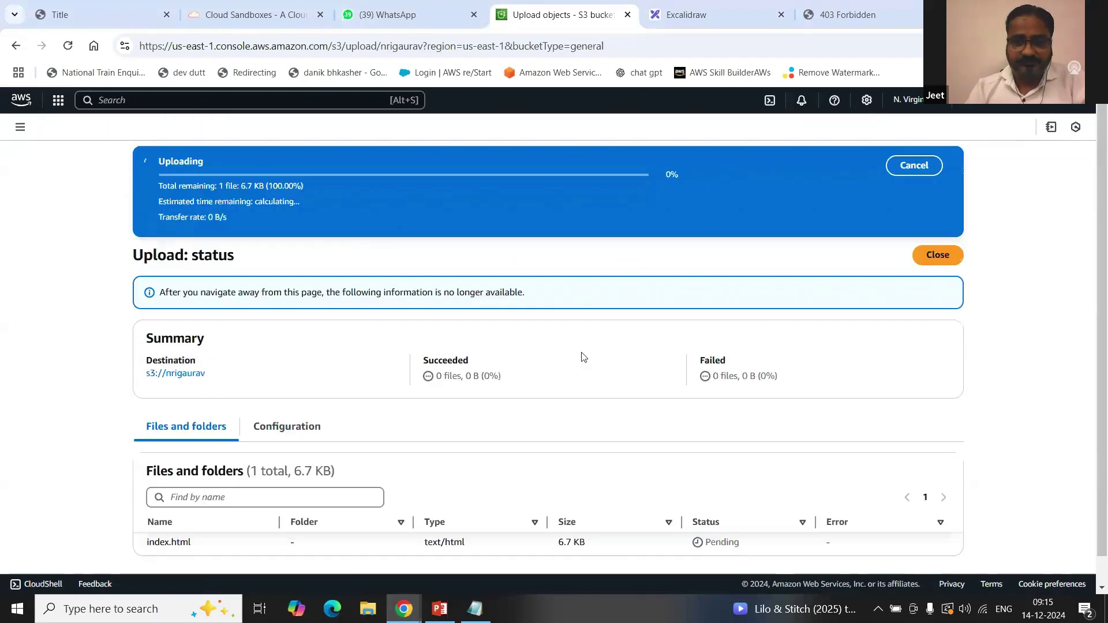
pyautogui.click(938, 208)
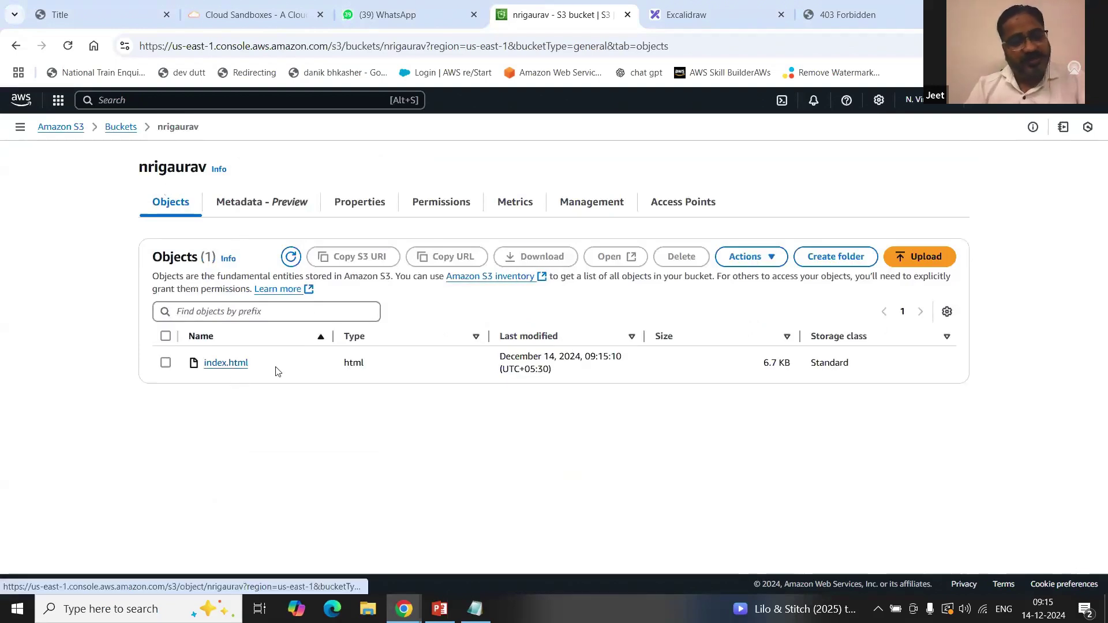
# Step: Reload the still-forbidden endpoint, then select index.html in the bucket's object list
pyautogui.click(847, 15)
pyautogui.click(69, 46)
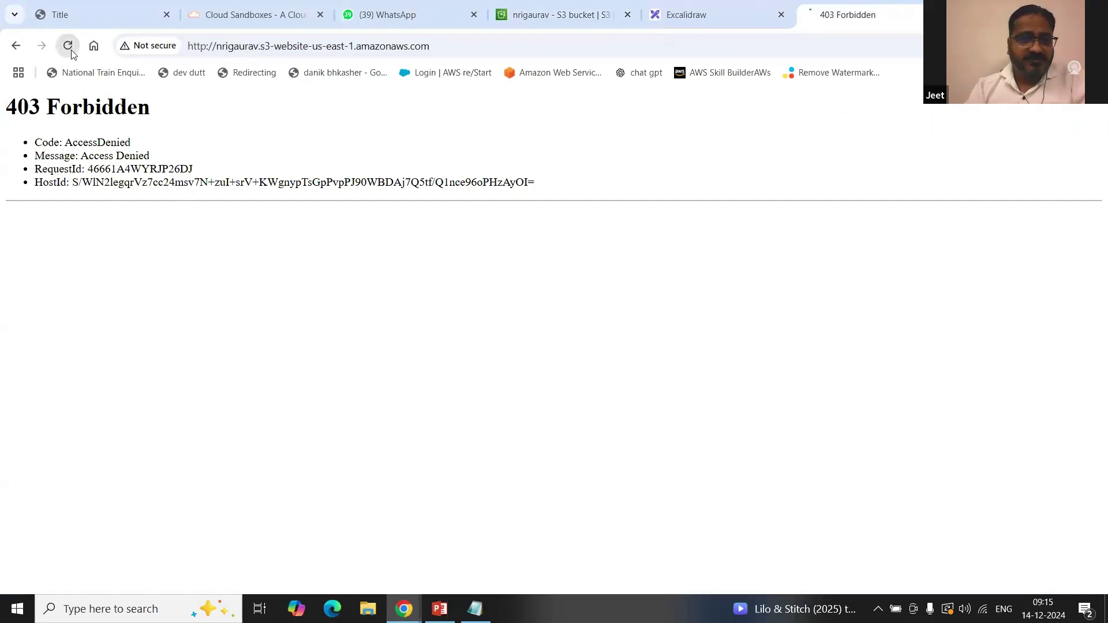
pyautogui.click(583, 6)
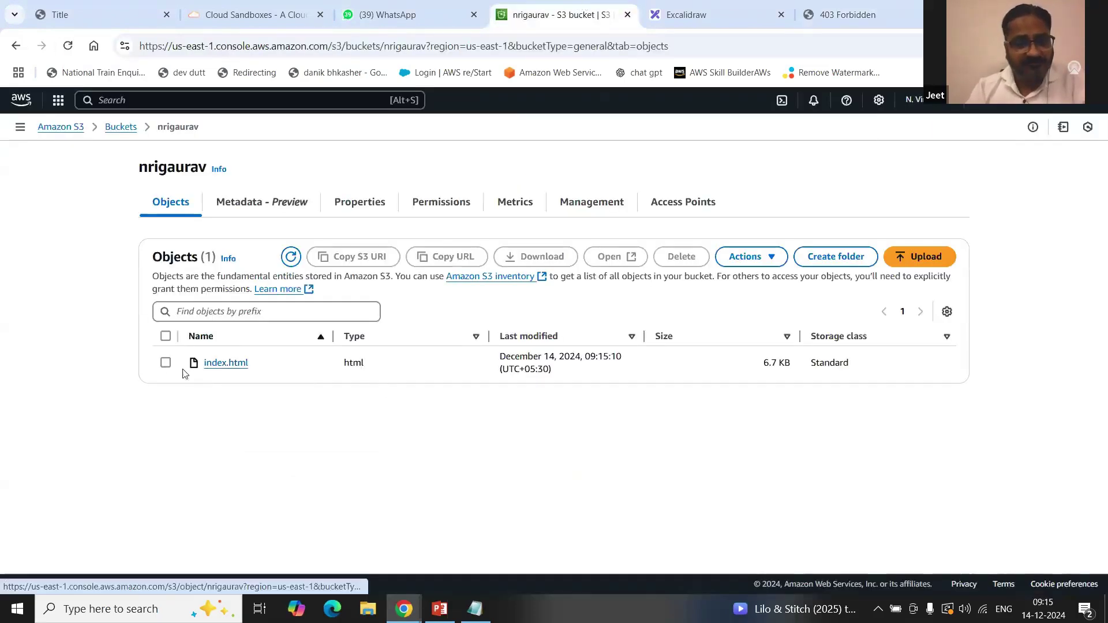
pyautogui.click(166, 364)
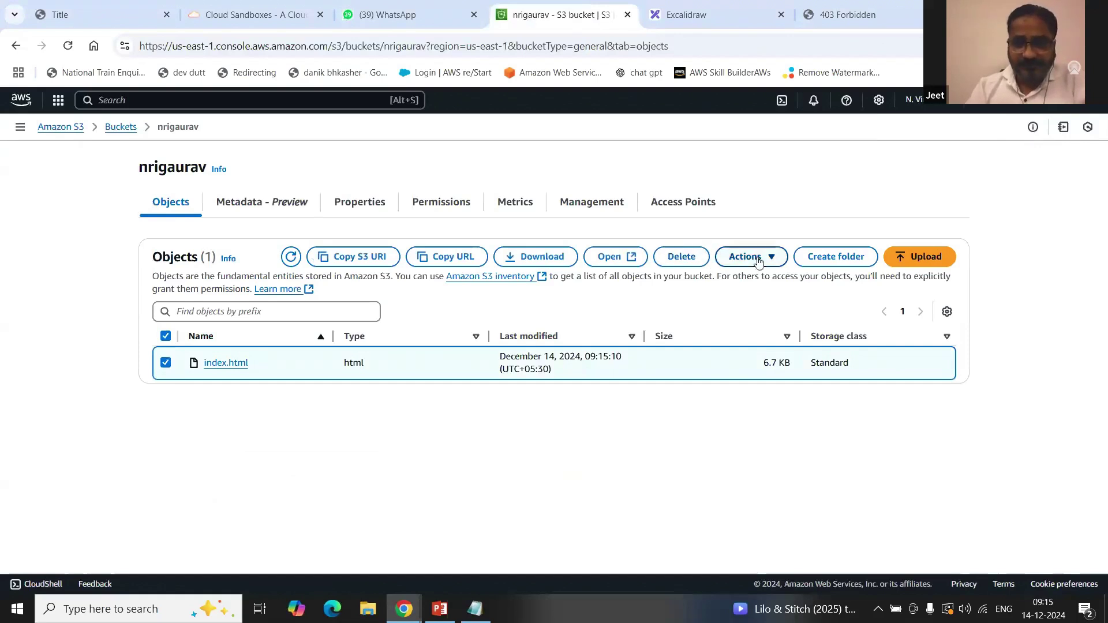
pyautogui.click(776, 263)
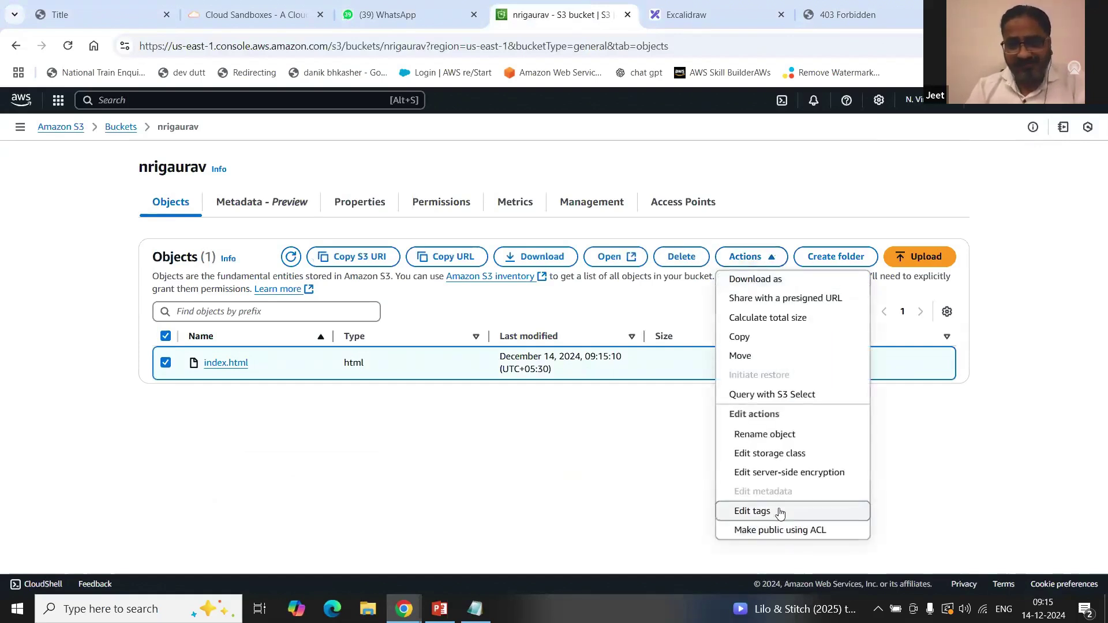
pyautogui.click(569, 526)
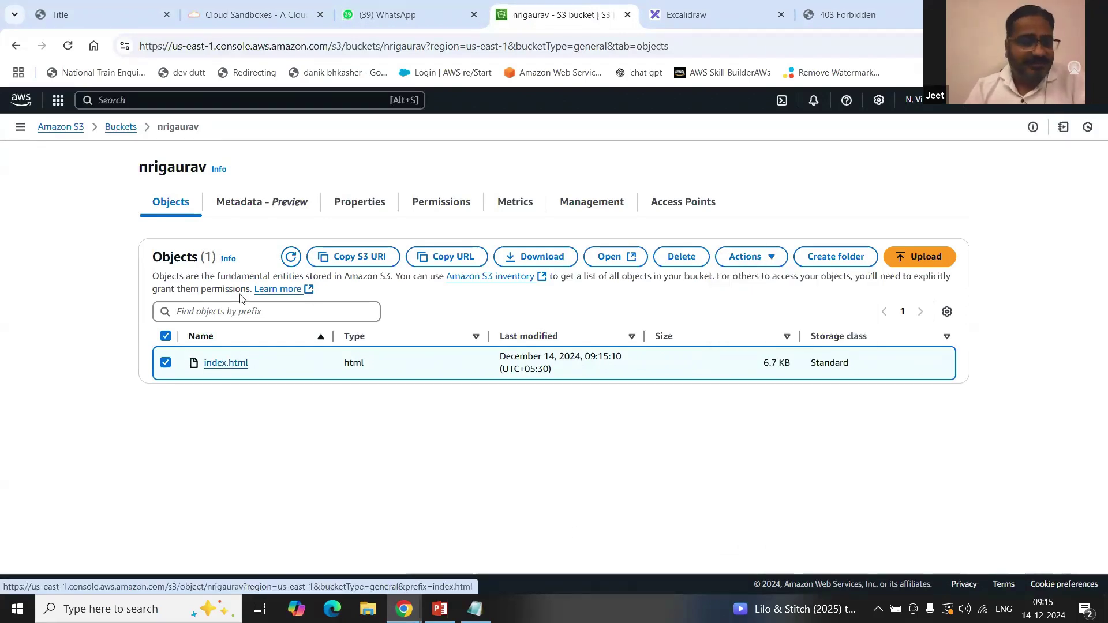
pyautogui.click(166, 363)
pyautogui.click(166, 362)
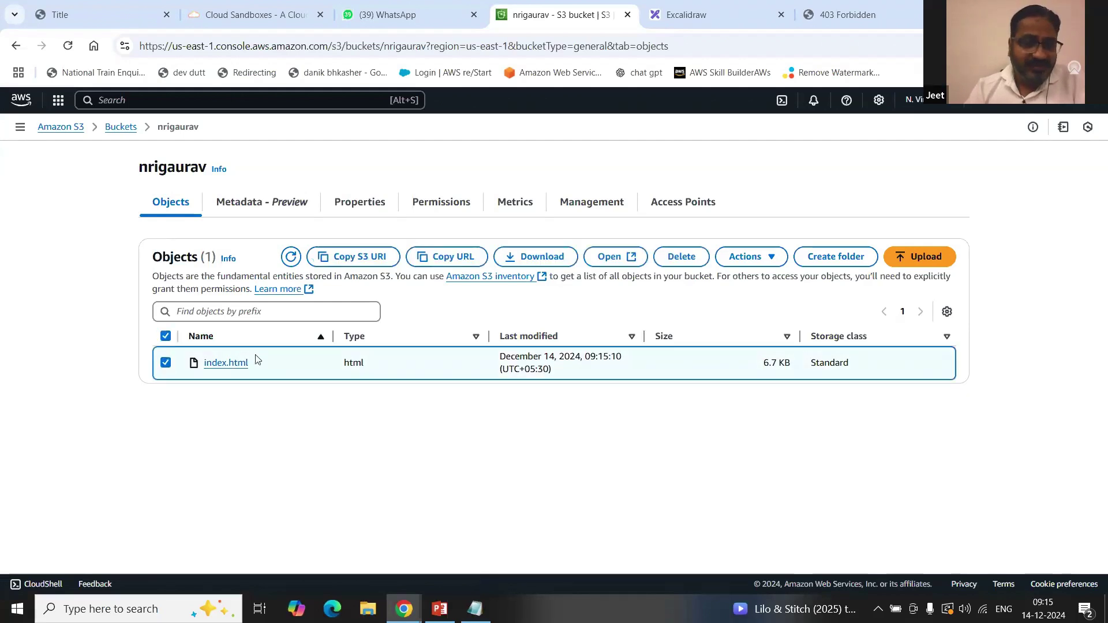
# Step: Make index.html public using ACL, then reload the website endpoint tab
pyautogui.click(760, 256)
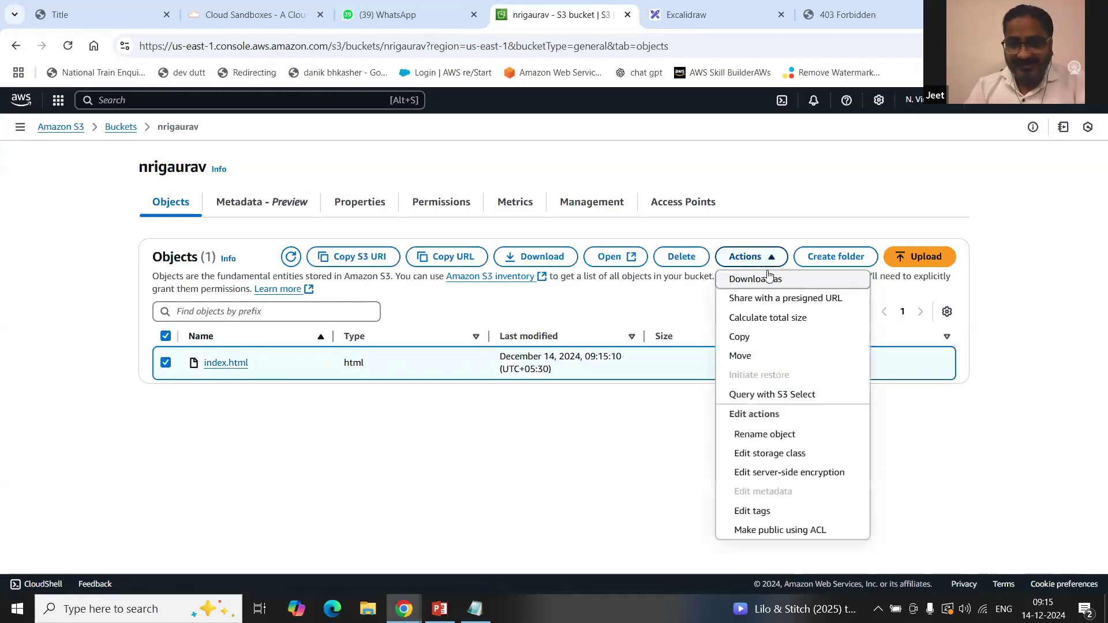
pyautogui.click(768, 531)
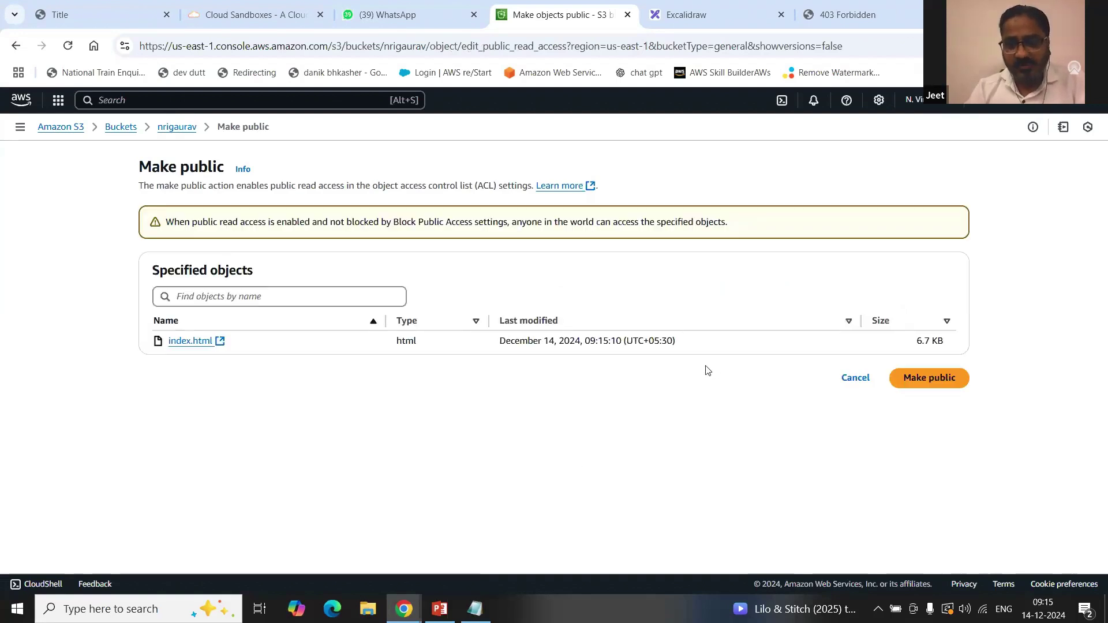
pyautogui.click(941, 379)
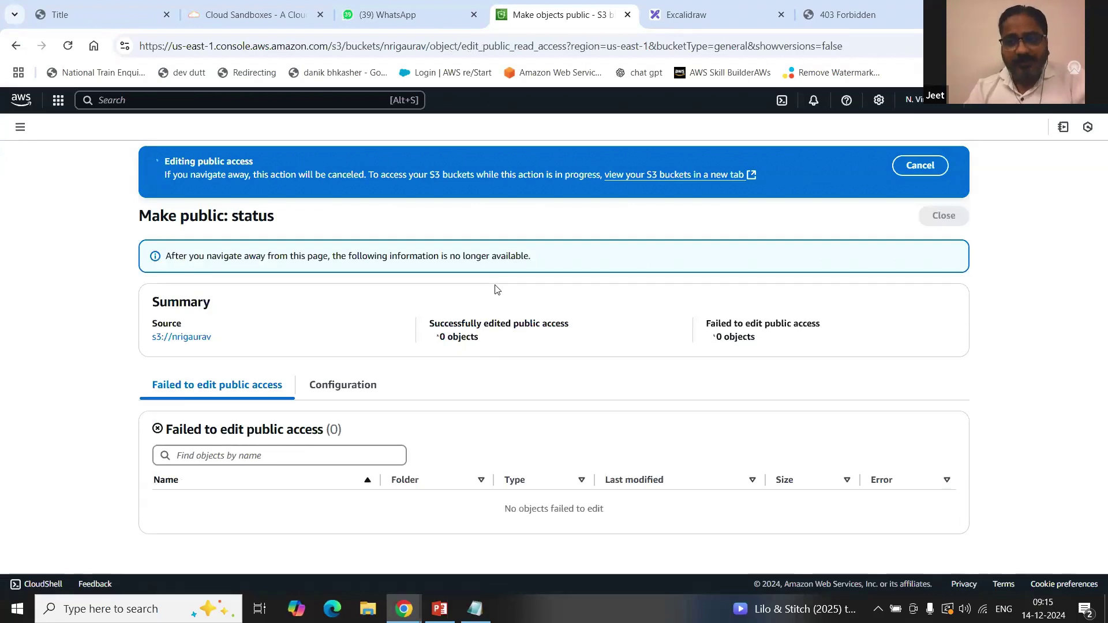
pyautogui.click(888, 22)
pyautogui.click(66, 49)
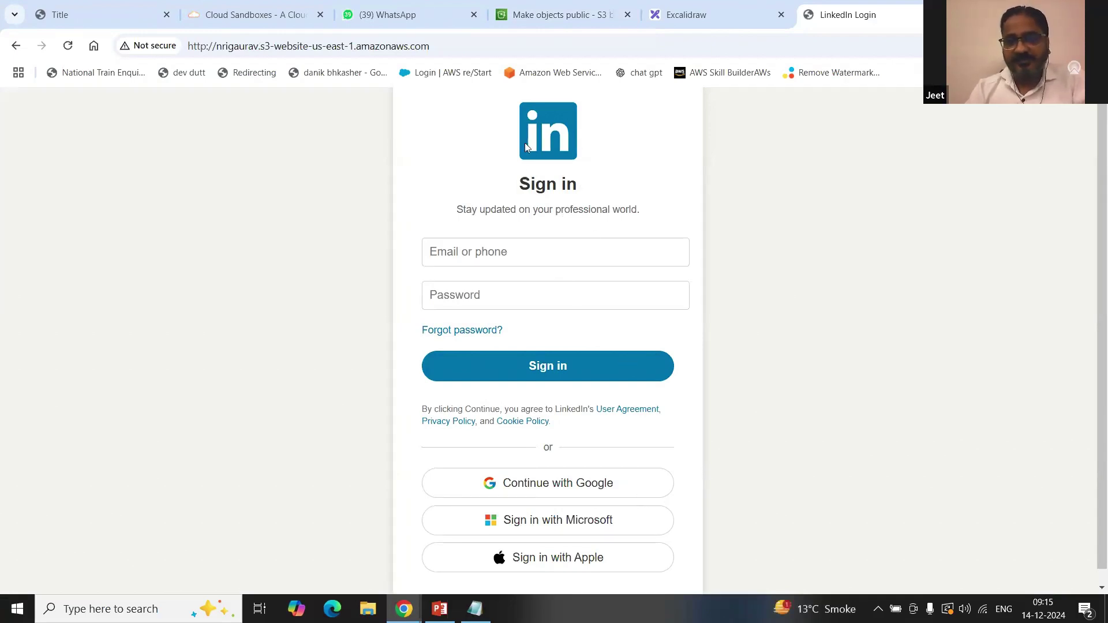
# Step: Enter a sample username in the Email or phone field, then focus the Password field
pyautogui.click(491, 249)
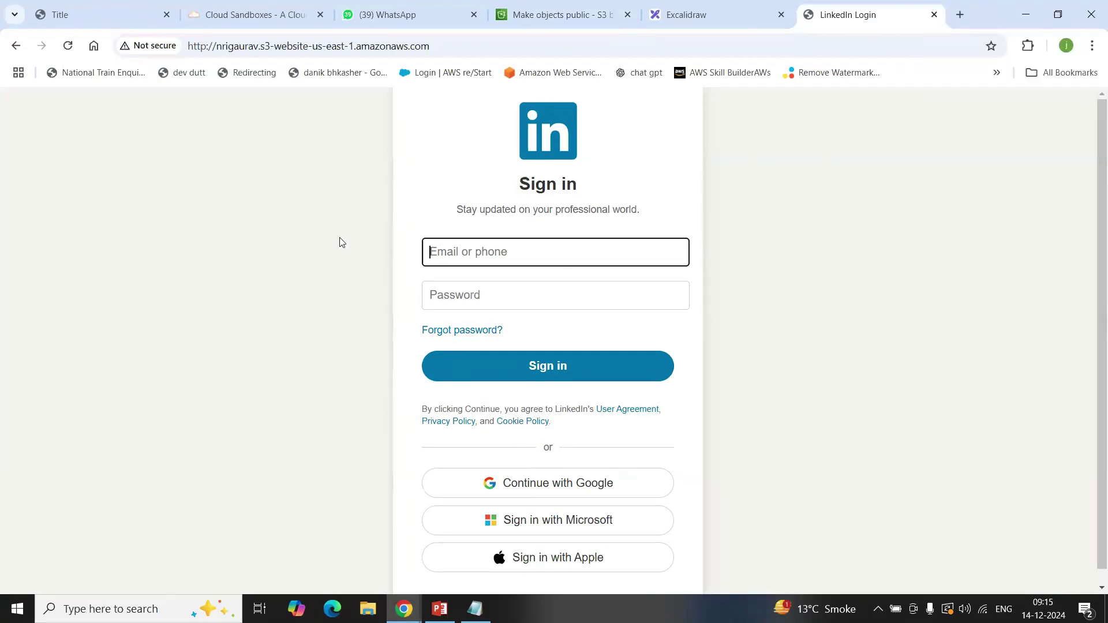
pyautogui.write('gaurav')
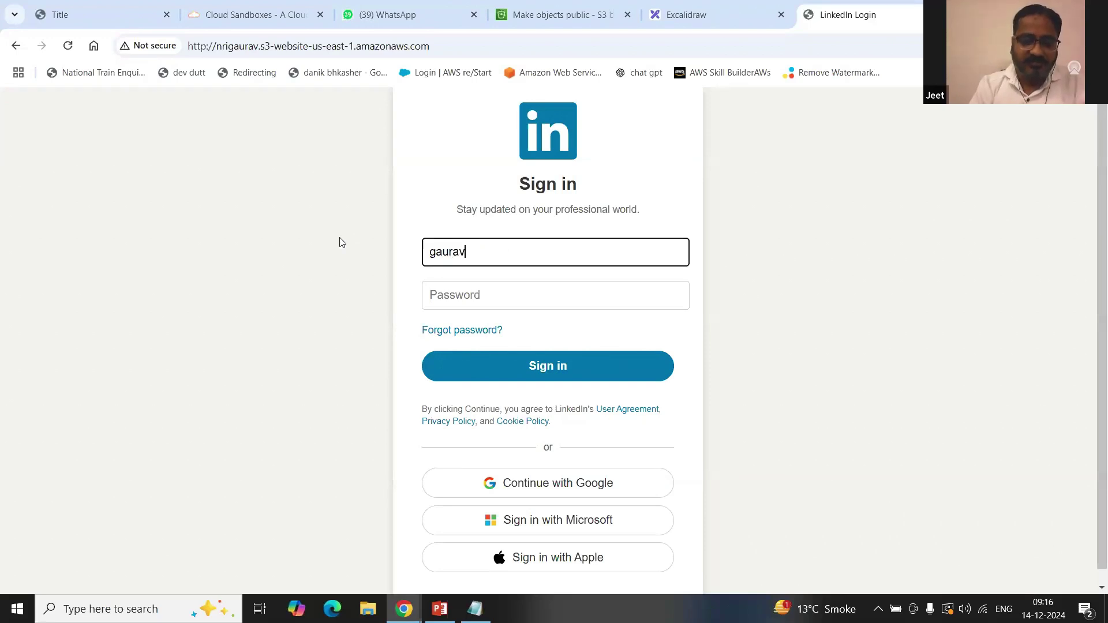
pyautogui.click(484, 302)
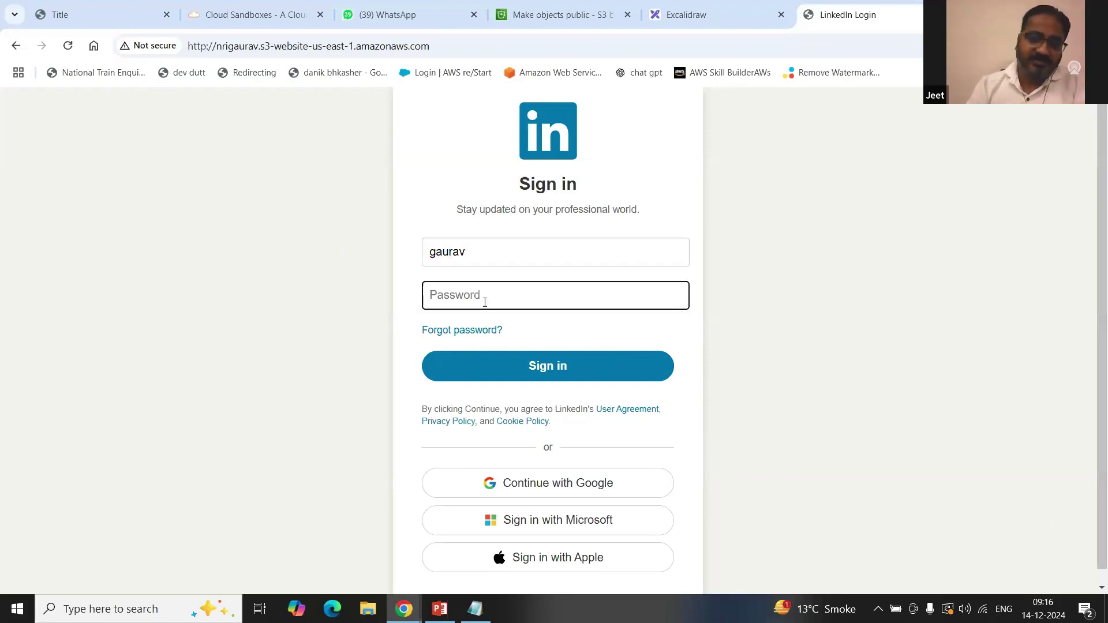
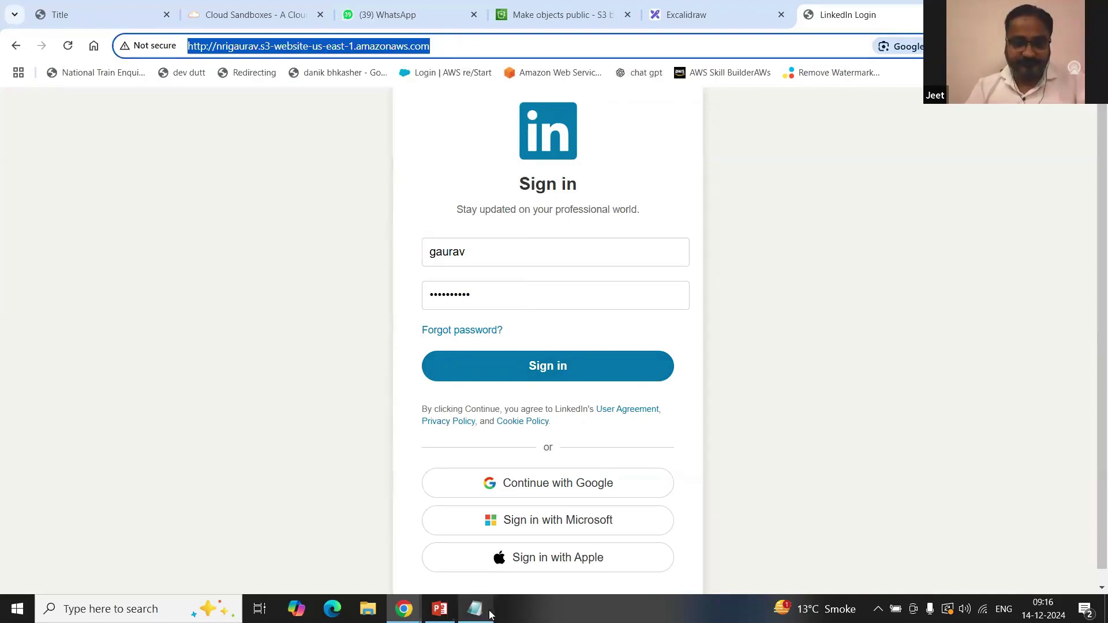
# Step: Bring the Notepad notes holding the S3 object URL in front of Chrome
pyautogui.click(474, 608)
# Step: Paste the website endpoint URL on a new line labelled '= website'
pyautogui.hscroll(-1, 1000, 114)
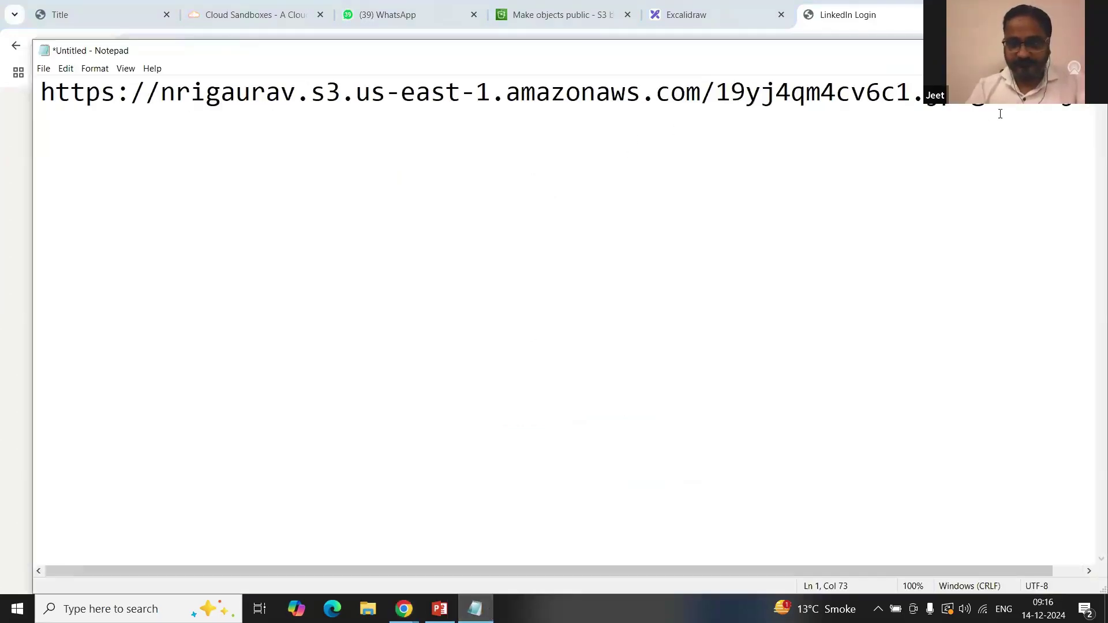
pyautogui.hscroll(1, 1022, 108)
pyautogui.press('Return')
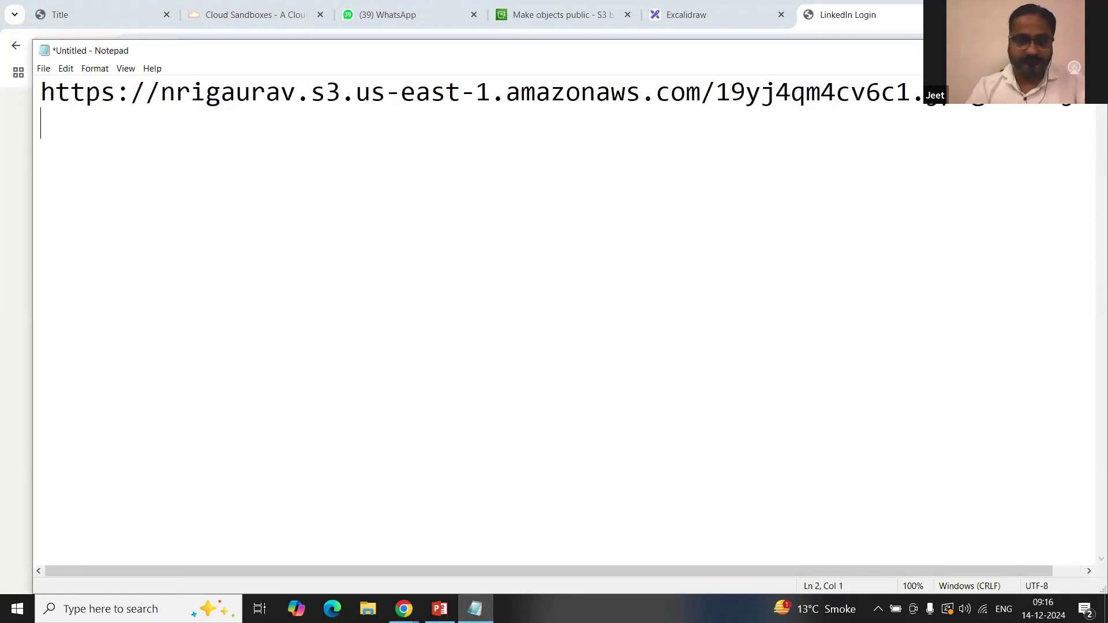
pyautogui.write('http://nrigaurav.s3-website-us-east-1.amazonaws.com/')
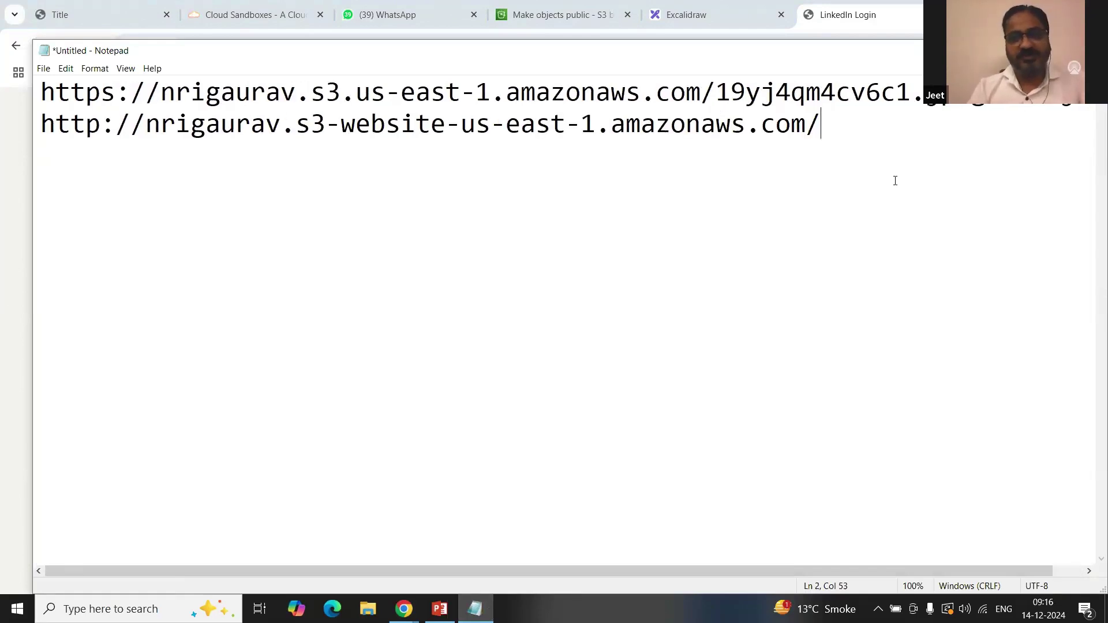
pyautogui.write('= website url')
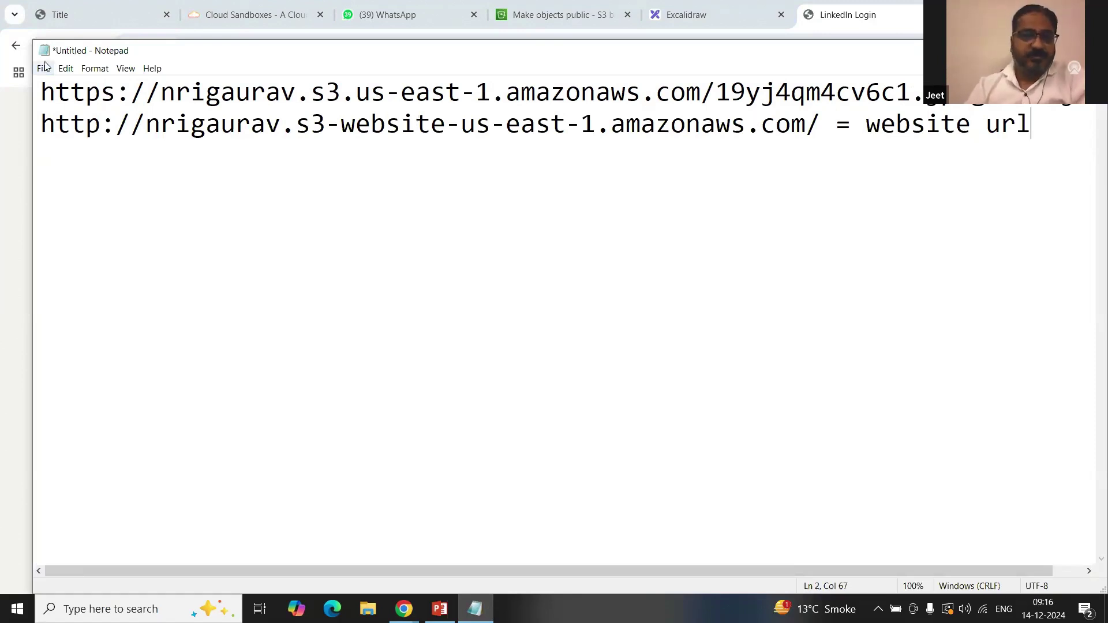
# Step: Widen the Notepad window and point out the s3, region and object key parts of the URLs
pyautogui.moveTo(33, 65); pyautogui.dragTo(2, 64)
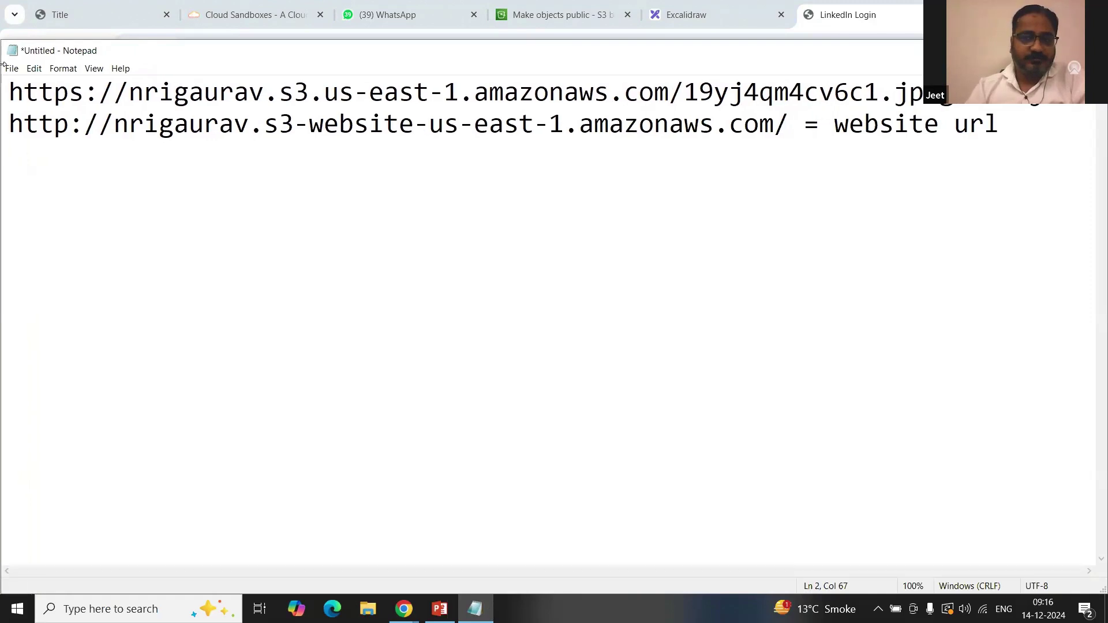
pyautogui.click(296, 118)
pyautogui.click(354, 93)
pyautogui.click(714, 92)
pyautogui.click(758, 127)
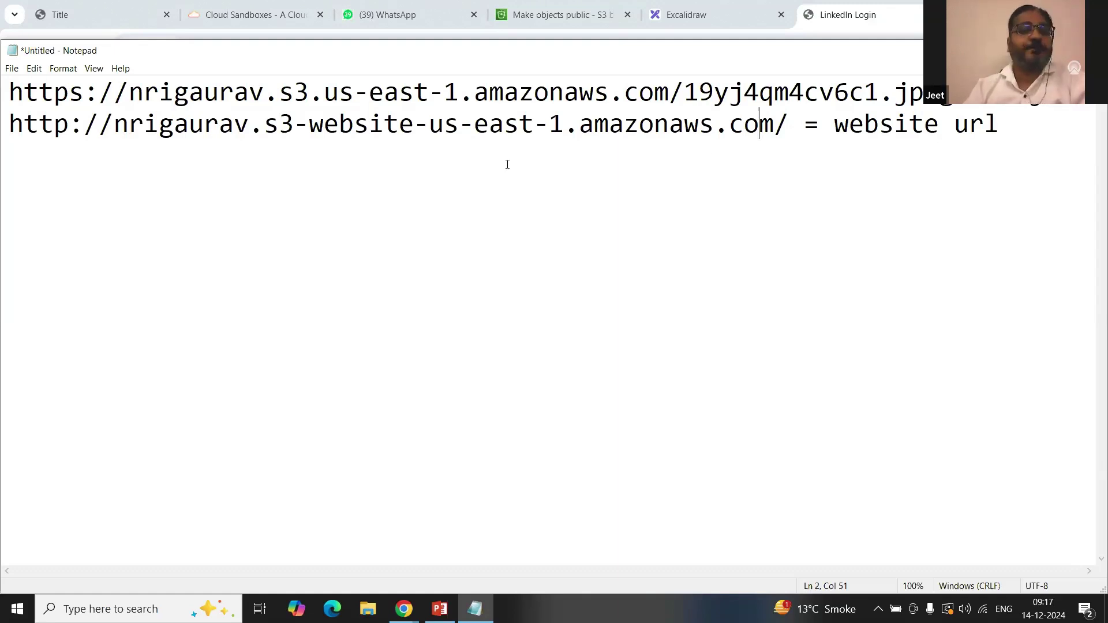
# Step: Compare the https and http protocols, bucket name and s3 part across both URLs
pyautogui.moveTo(84, 92); pyautogui.dragTo(9, 92)
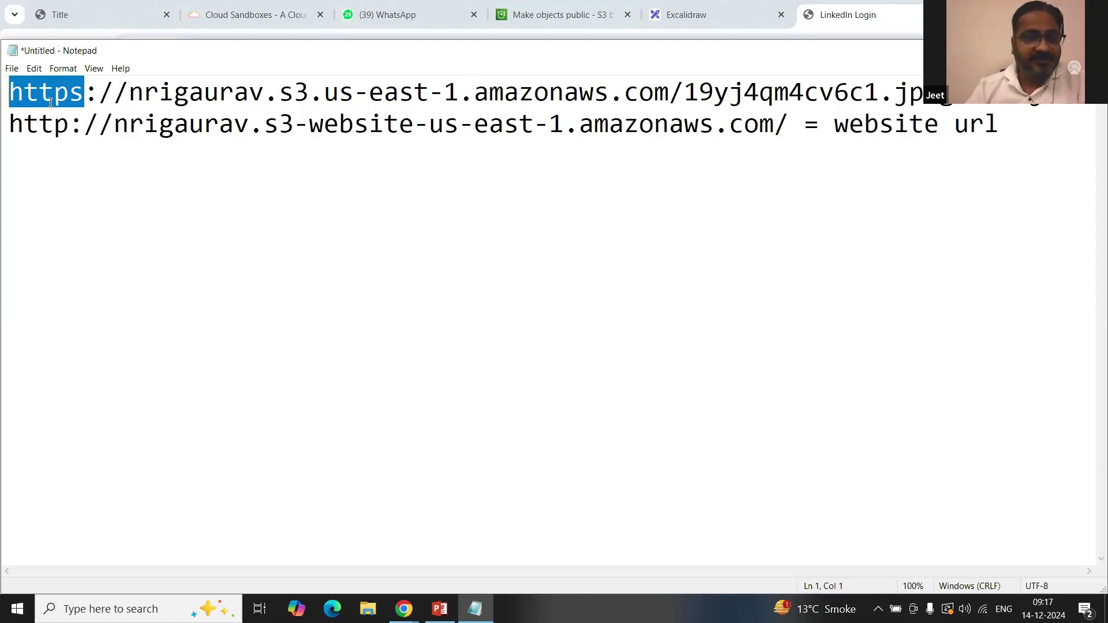
pyautogui.moveTo(69, 124); pyautogui.dragTo(2, 125)
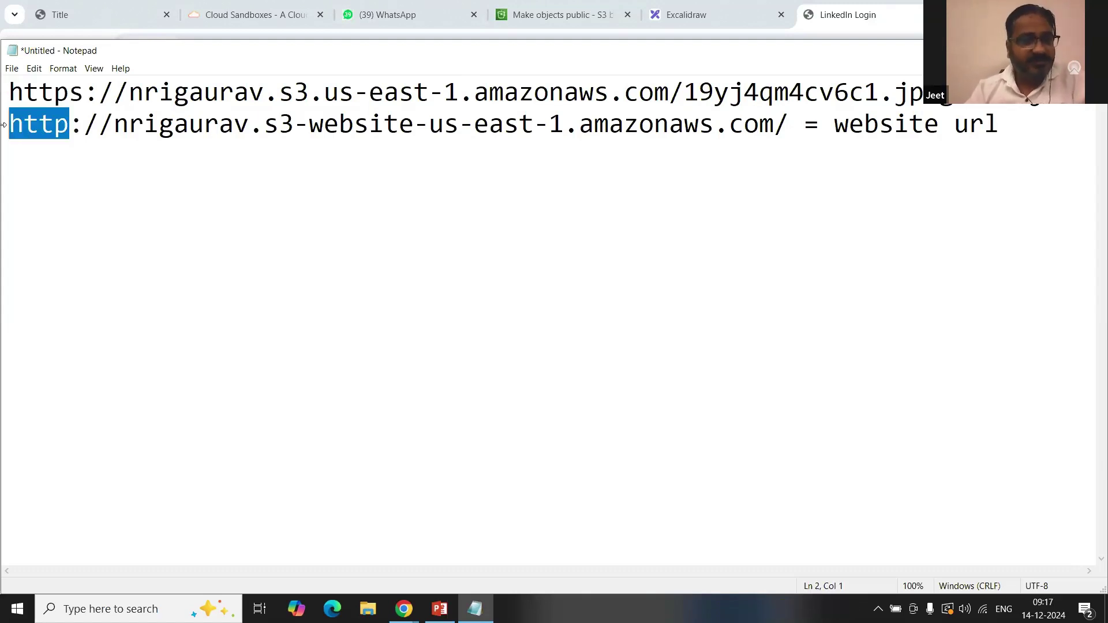
pyautogui.click(129, 152)
pyautogui.click(218, 92)
pyautogui.click(202, 121)
pyautogui.moveTo(203, 117); pyautogui.dragTo(215, 117)
pyautogui.moveTo(282, 98); pyautogui.dragTo(283, 126)
# Step: Compare the us-east-1 region and the object file name between the two URLs
pyautogui.moveTo(323, 93); pyautogui.dragTo(459, 94)
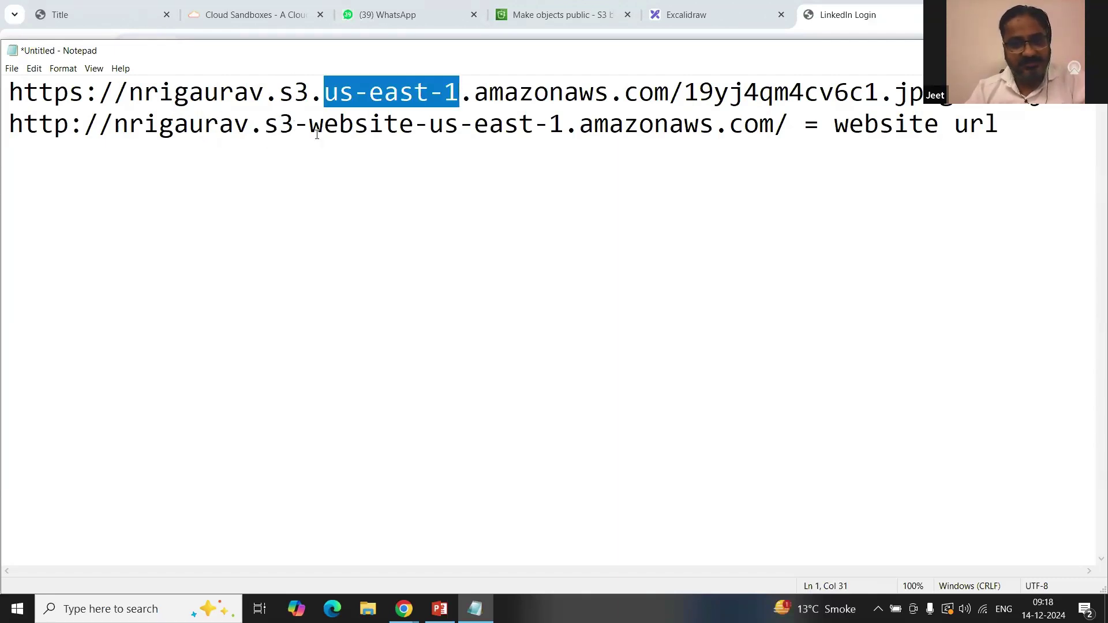
pyautogui.moveTo(311, 129); pyautogui.dragTo(534, 126)
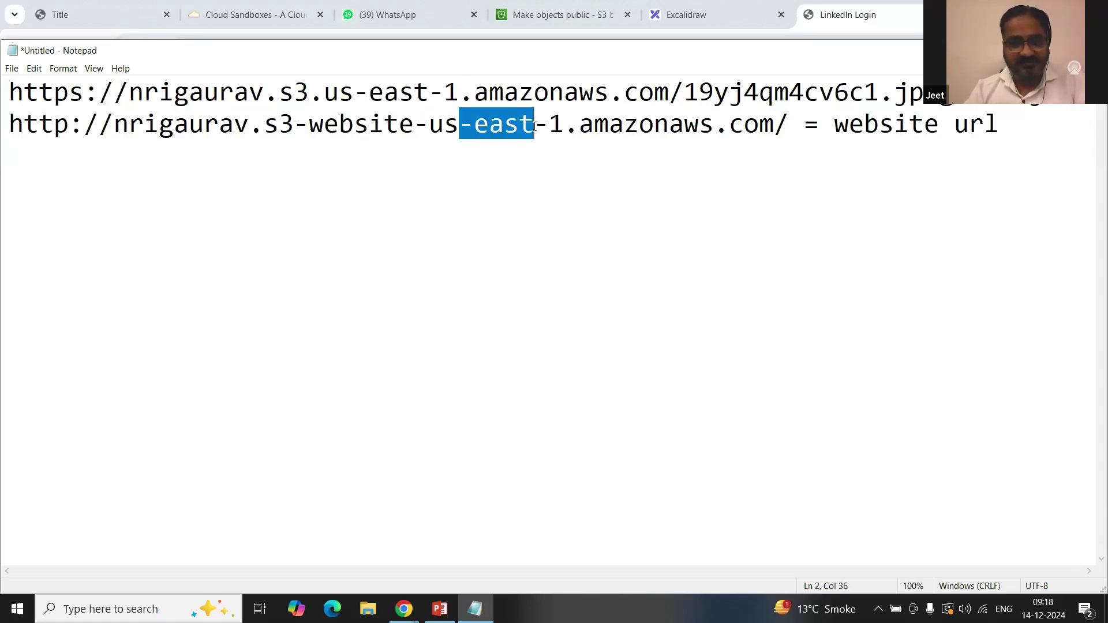
pyautogui.click(624, 140)
pyautogui.click(790, 126)
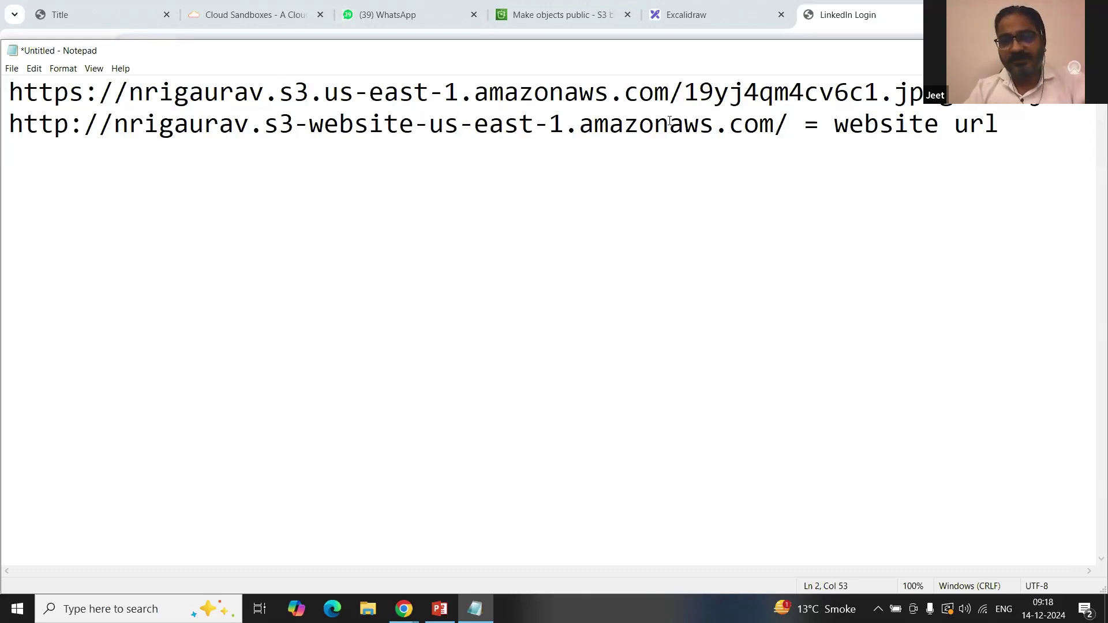
pyautogui.moveTo(689, 98); pyautogui.dragTo(955, 97)
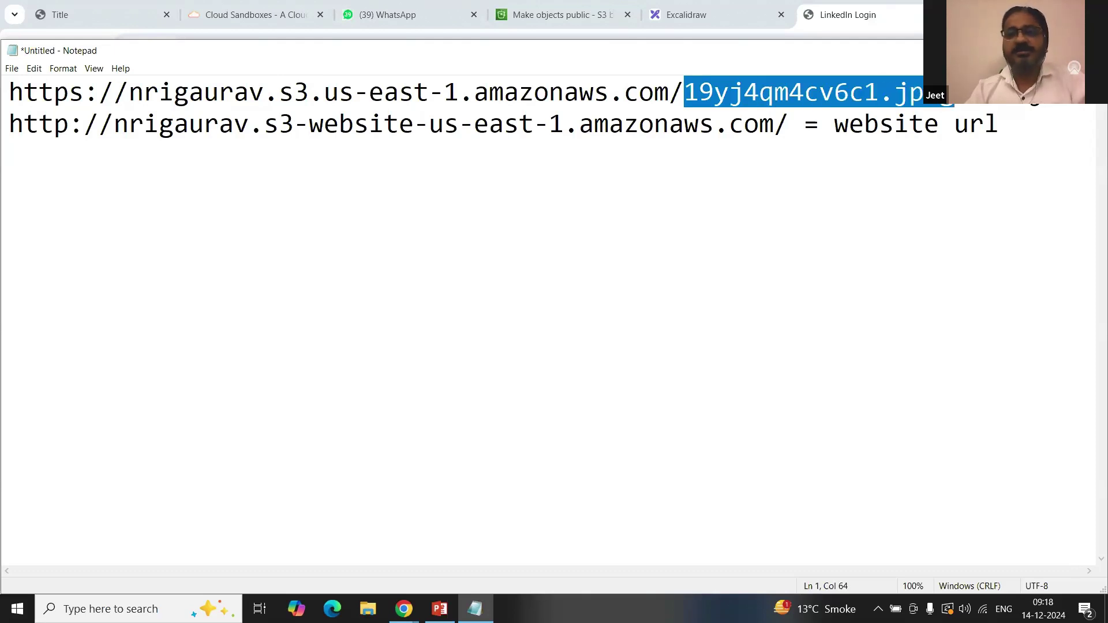
pyautogui.click(813, 148)
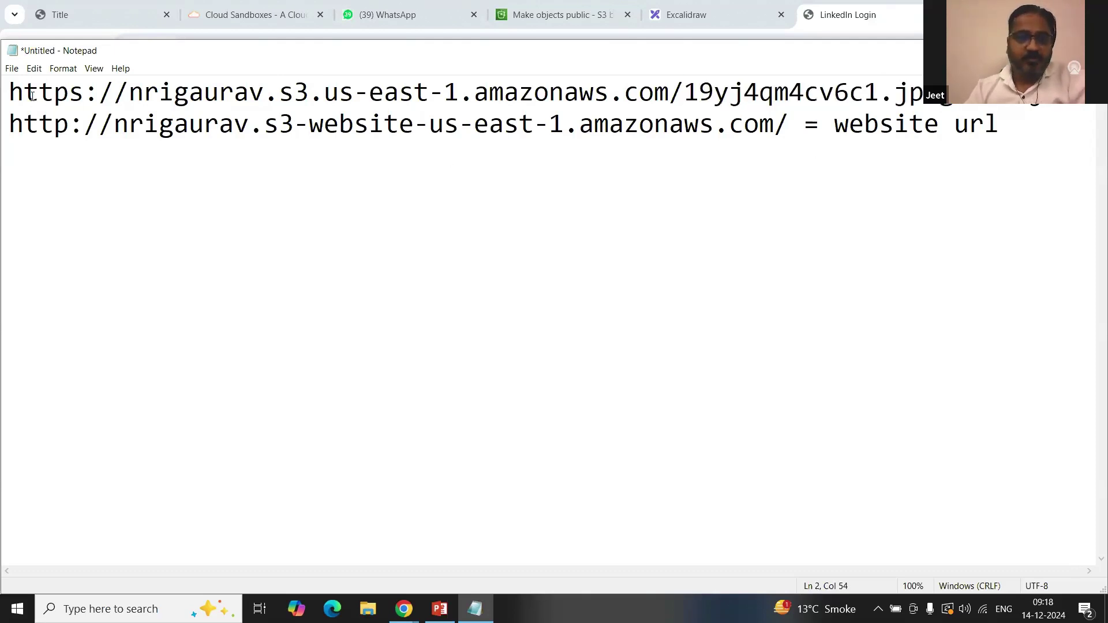
# Step: Re-highlight the protocol, s3-website, region, object file name and 'website url' label
pyautogui.moveTo(32, 95); pyautogui.dragTo(84, 95)
pyautogui.moveTo(309, 124); pyautogui.dragTo(409, 122)
pyautogui.click(281, 144)
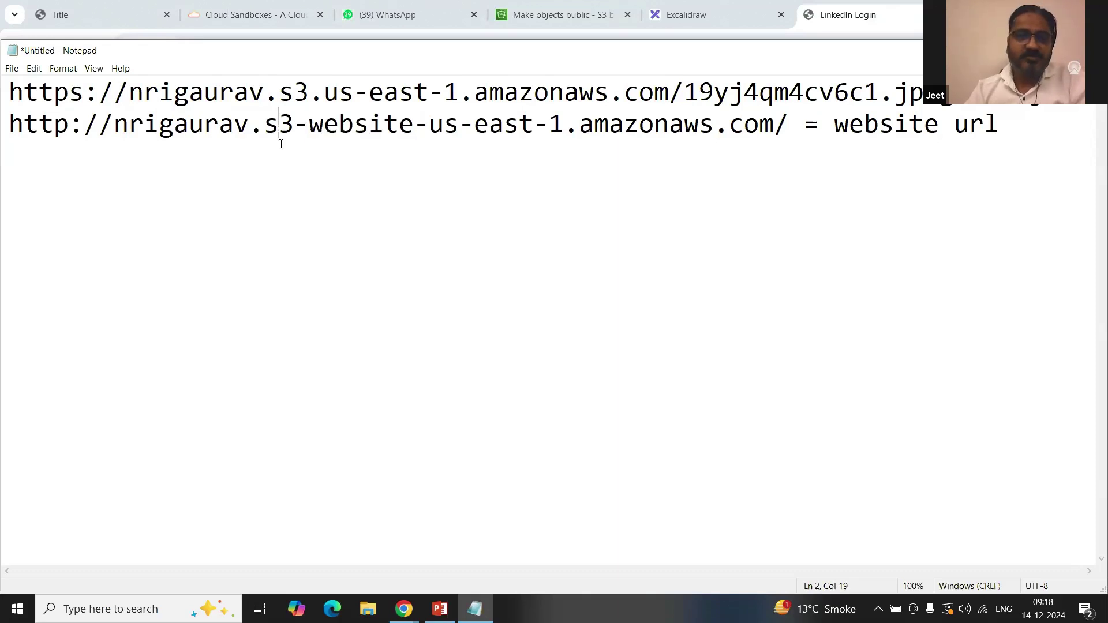
pyautogui.moveTo(267, 126); pyautogui.dragTo(452, 139)
pyautogui.click(453, 139)
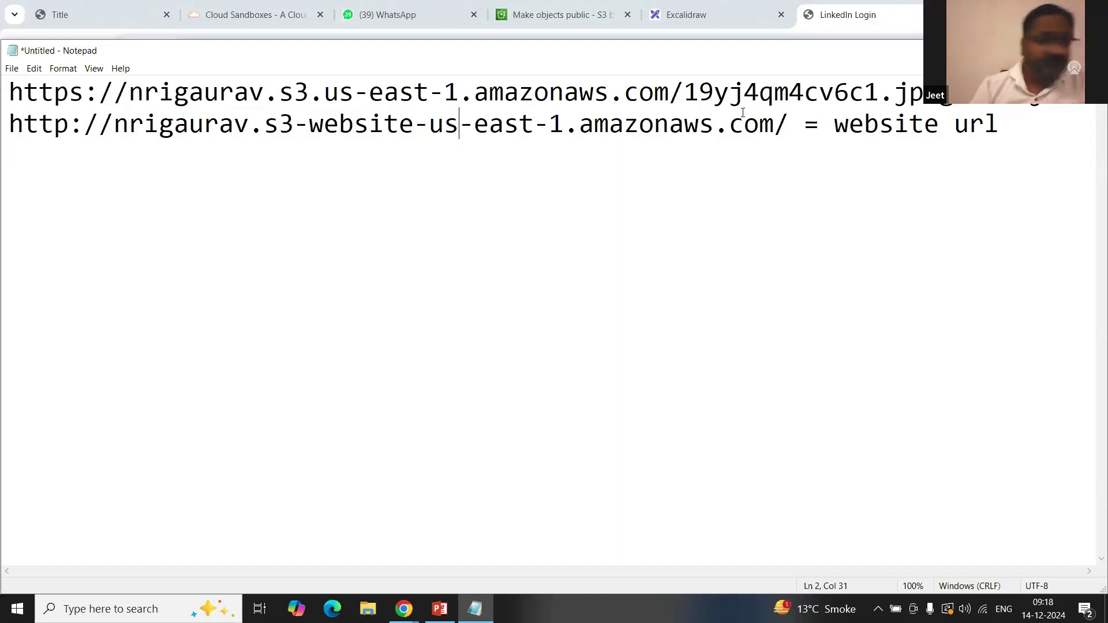
pyautogui.moveTo(685, 92); pyautogui.dragTo(958, 96)
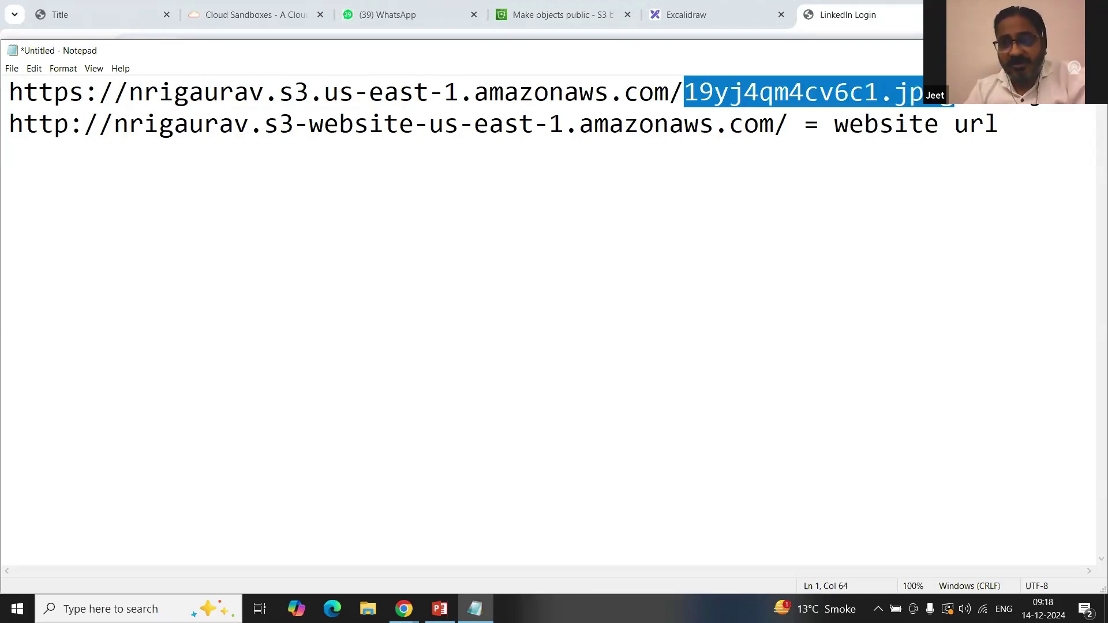
pyautogui.click(755, 131)
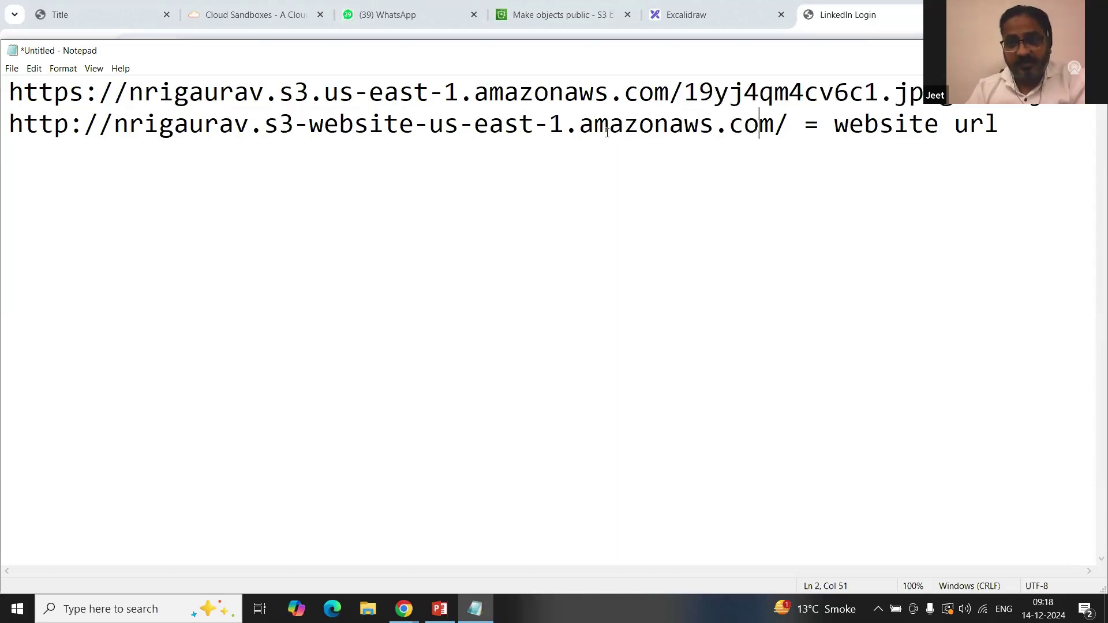
pyautogui.click(778, 126)
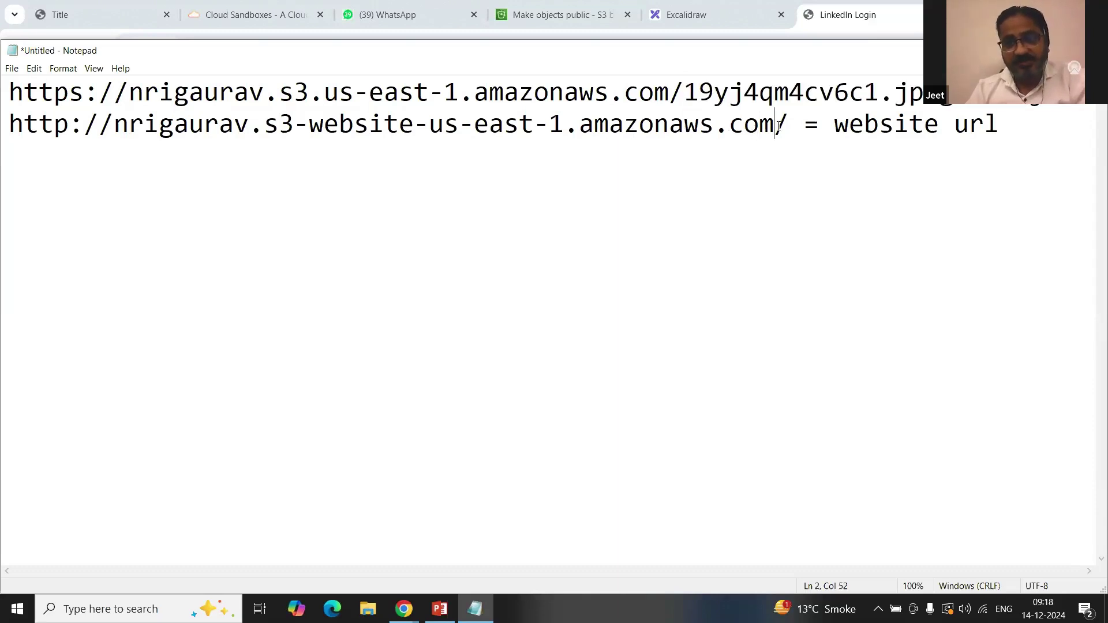
pyautogui.moveTo(835, 125); pyautogui.dragTo(1014, 129)
pyautogui.click(876, 194)
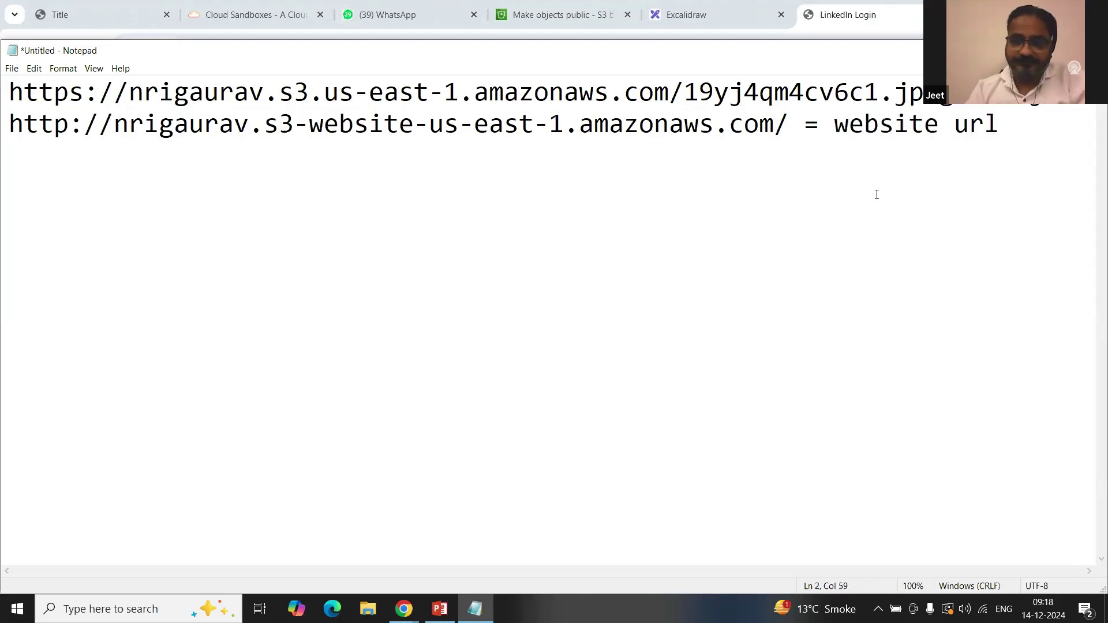
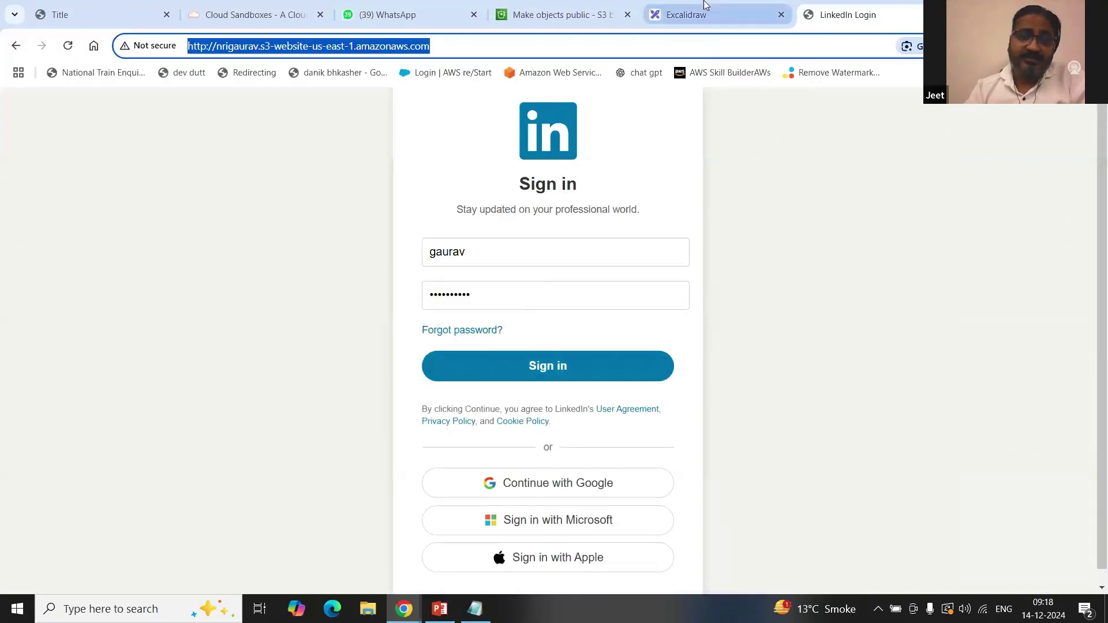
# Step: Return from the make-public results to bucket nrigaurav's Properties and scroll to Static website hosting
pyautogui.click(549, 15)
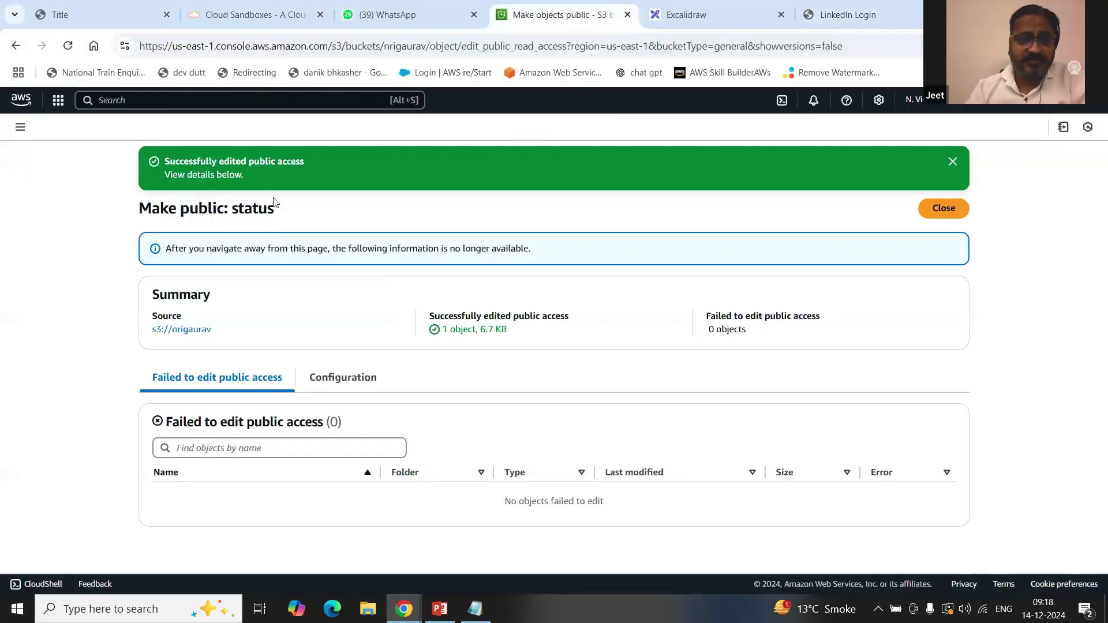
pyautogui.click(941, 209)
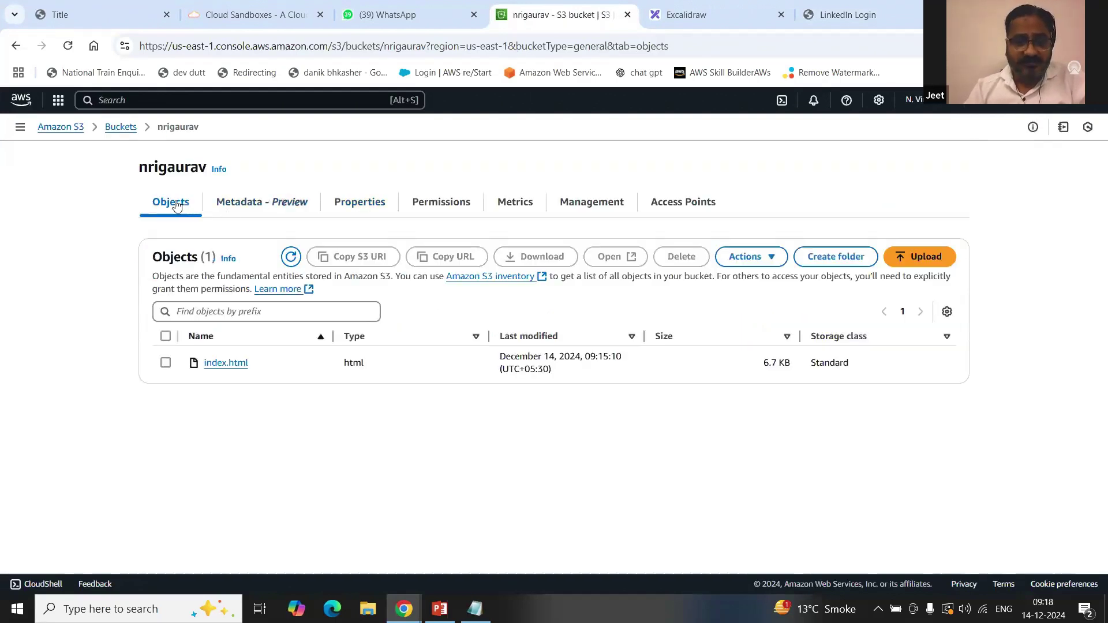
pyautogui.click(358, 202)
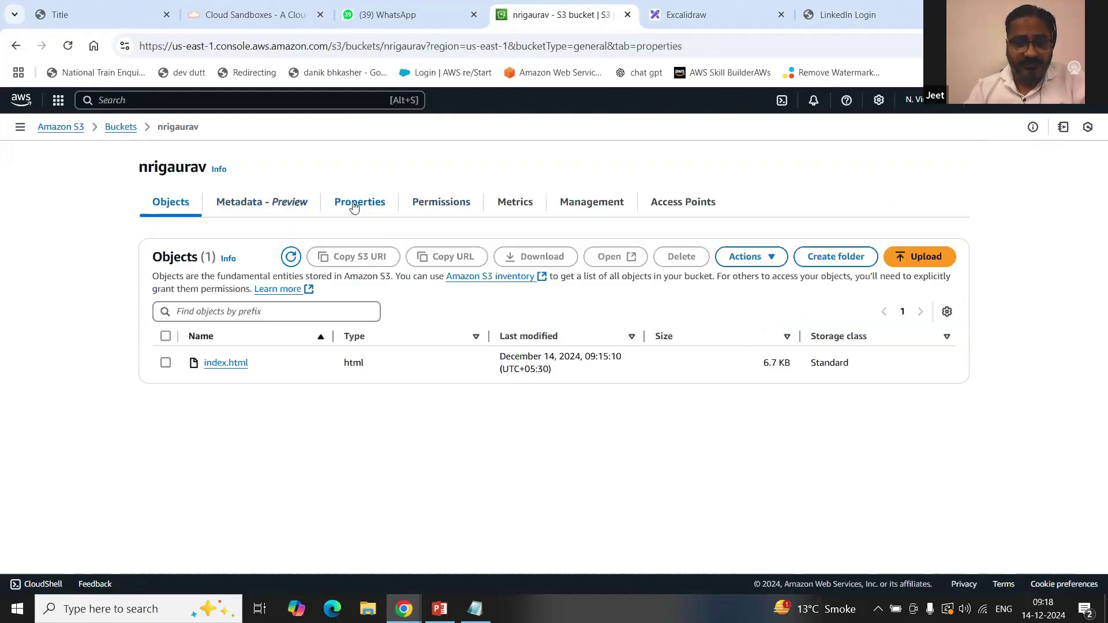
pyautogui.scroll(-1, 347, 351)
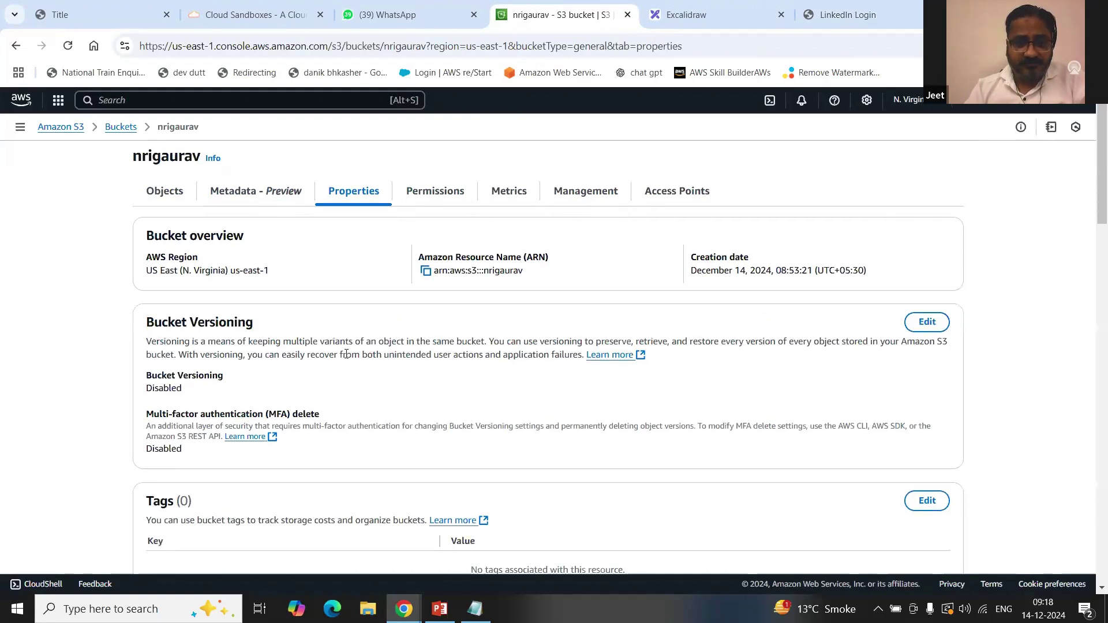
pyautogui.scroll(-10, 347, 354)
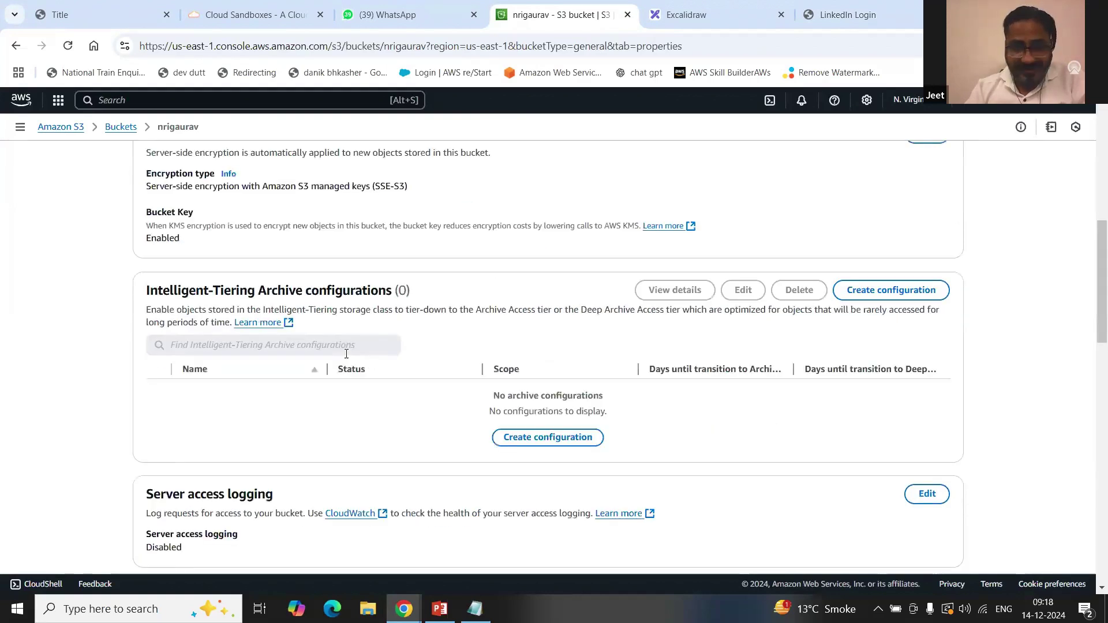
pyautogui.scroll(-15, 346, 354)
# Step: Set the website hosting error document to error.html, save, and return to the bucket's objects
pyautogui.click(927, 302)
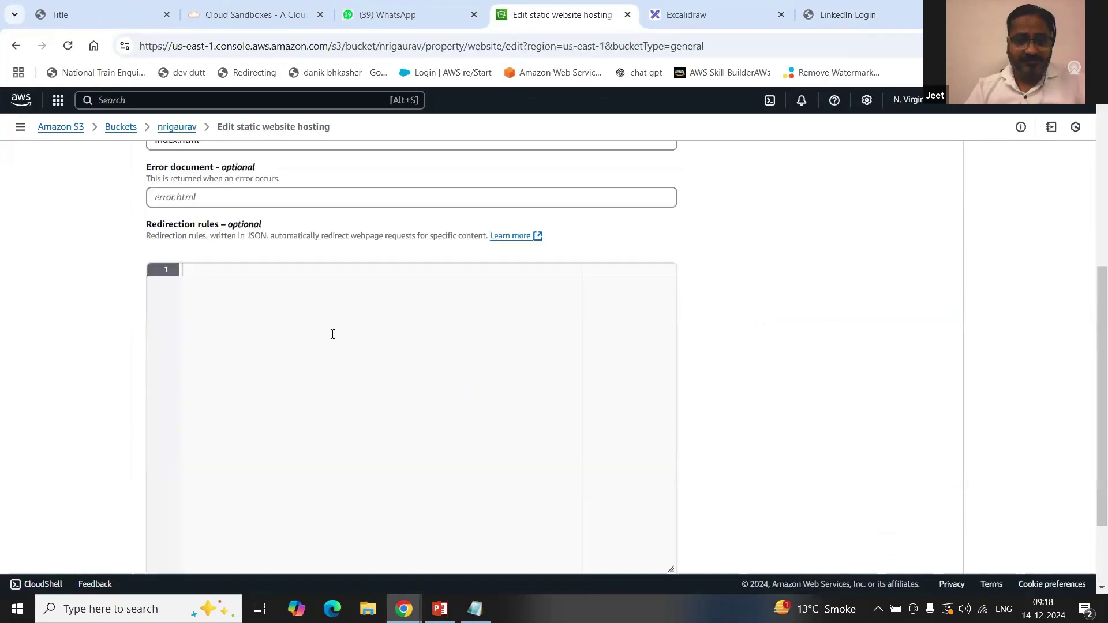
pyautogui.click(243, 308)
pyautogui.write('error.html')
pyautogui.scroll(-4, 577, 309)
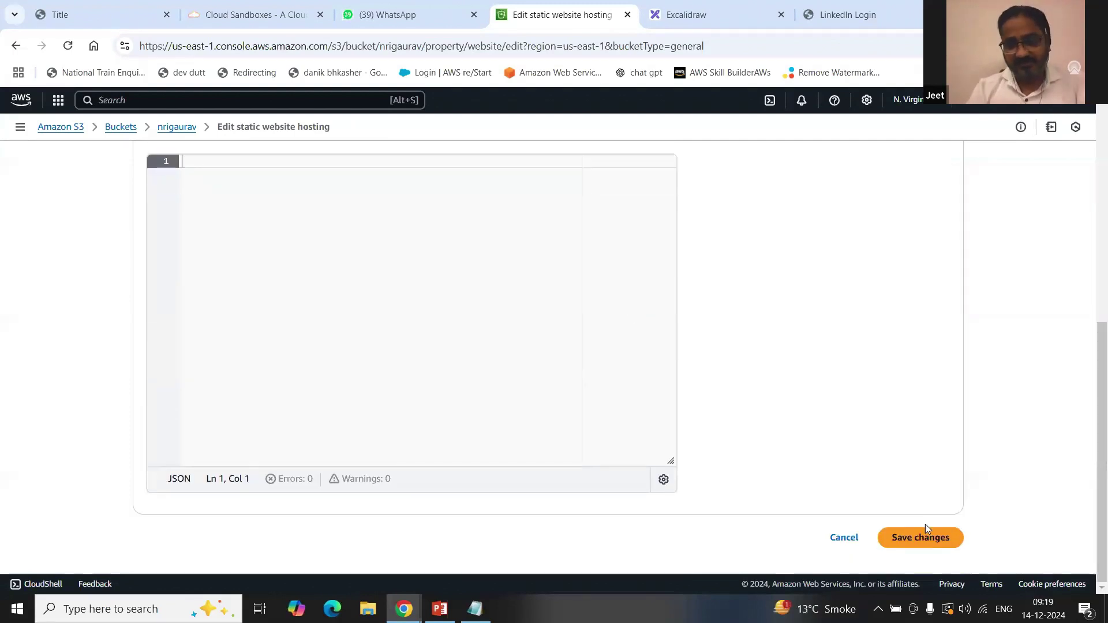
pyautogui.click(916, 546)
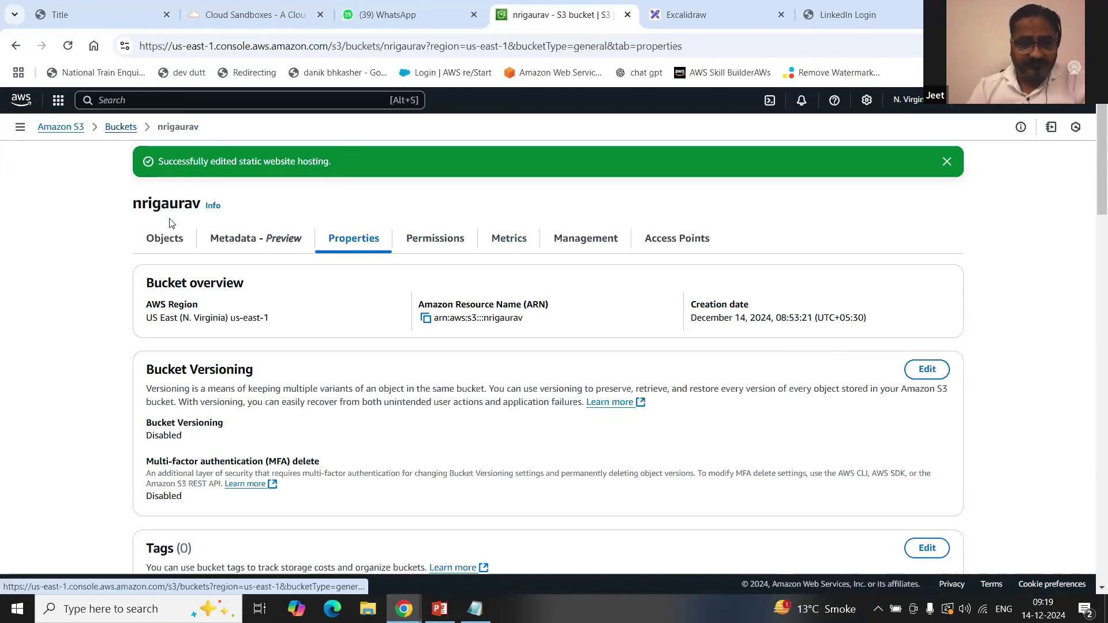
pyautogui.click(175, 246)
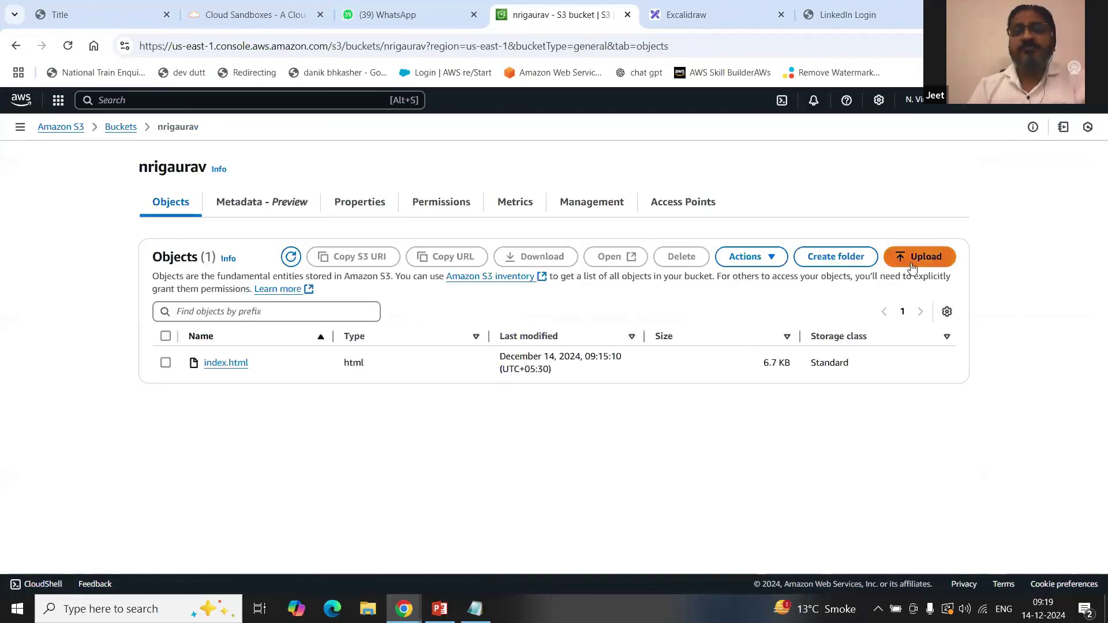
# Step: Upload the Desktop file error.html (22.0 B) into bucket nrigaurav
pyautogui.click(916, 256)
pyautogui.click(850, 284)
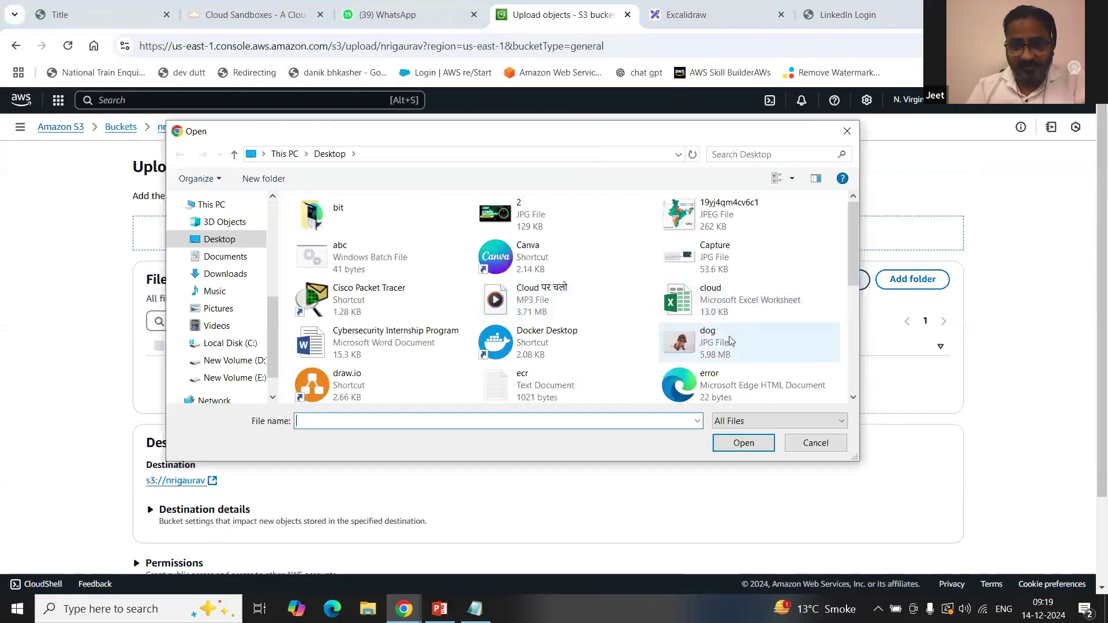
pyautogui.click(739, 386)
pyautogui.click(743, 443)
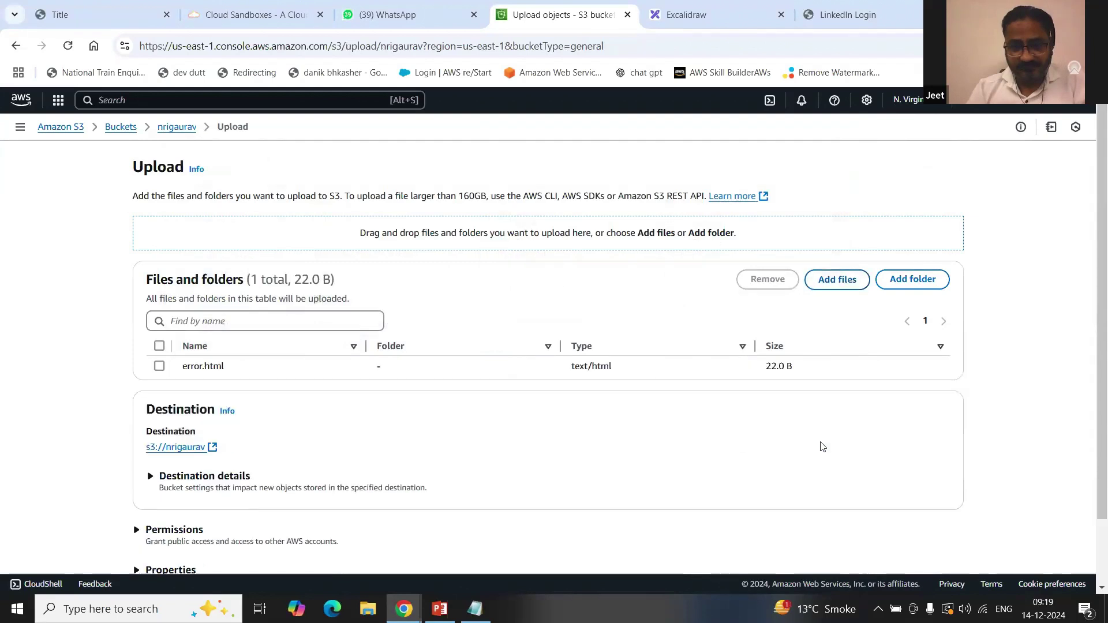
pyautogui.scroll(-2, 818, 445)
pyautogui.click(942, 540)
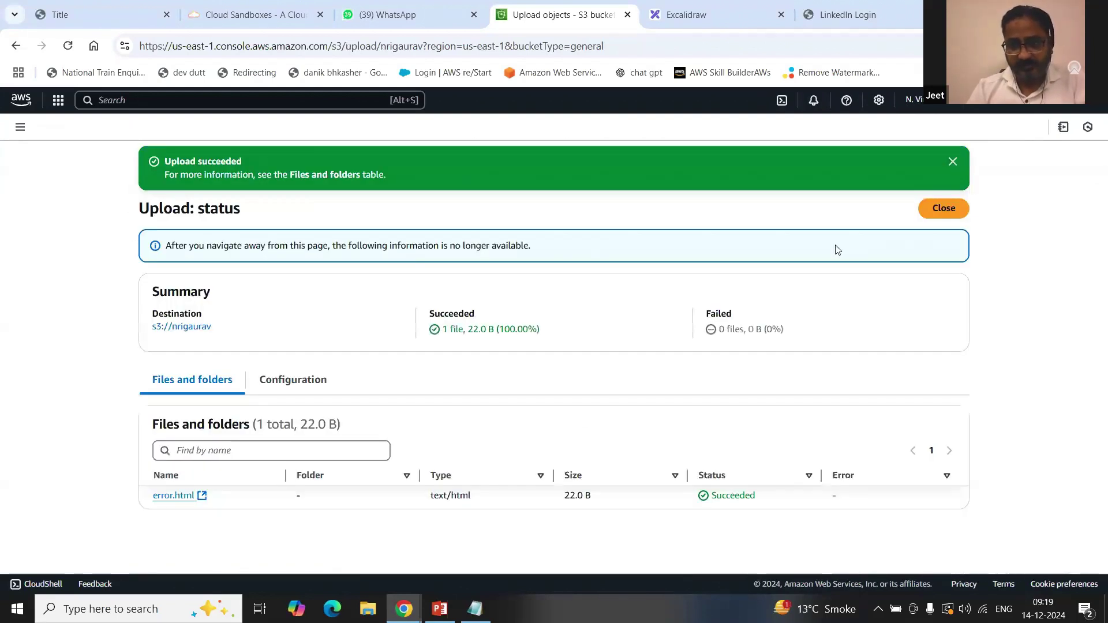
pyautogui.click(926, 210)
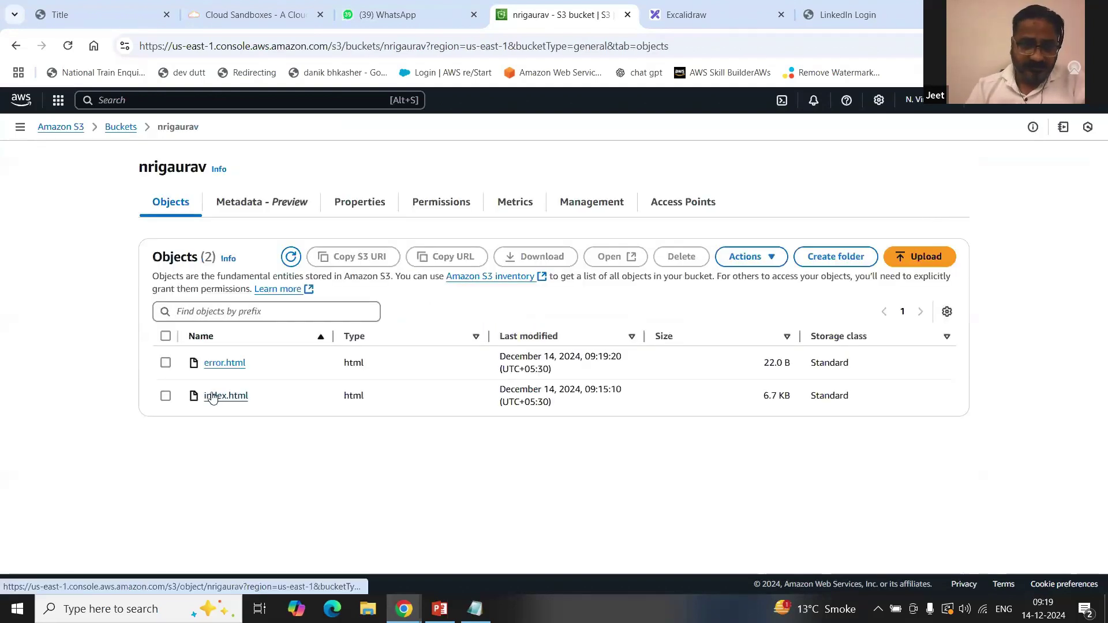
# Step: Make error.html publicly readable using ACL and close the status page
pyautogui.click(165, 363)
pyautogui.click(750, 256)
pyautogui.click(772, 530)
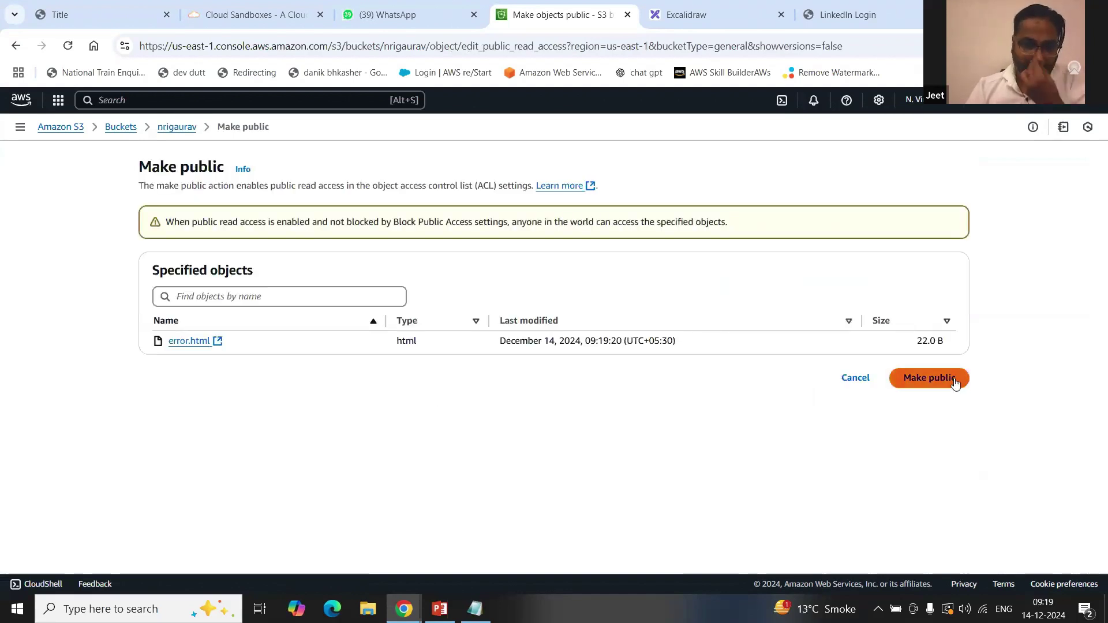
pyautogui.click(929, 377)
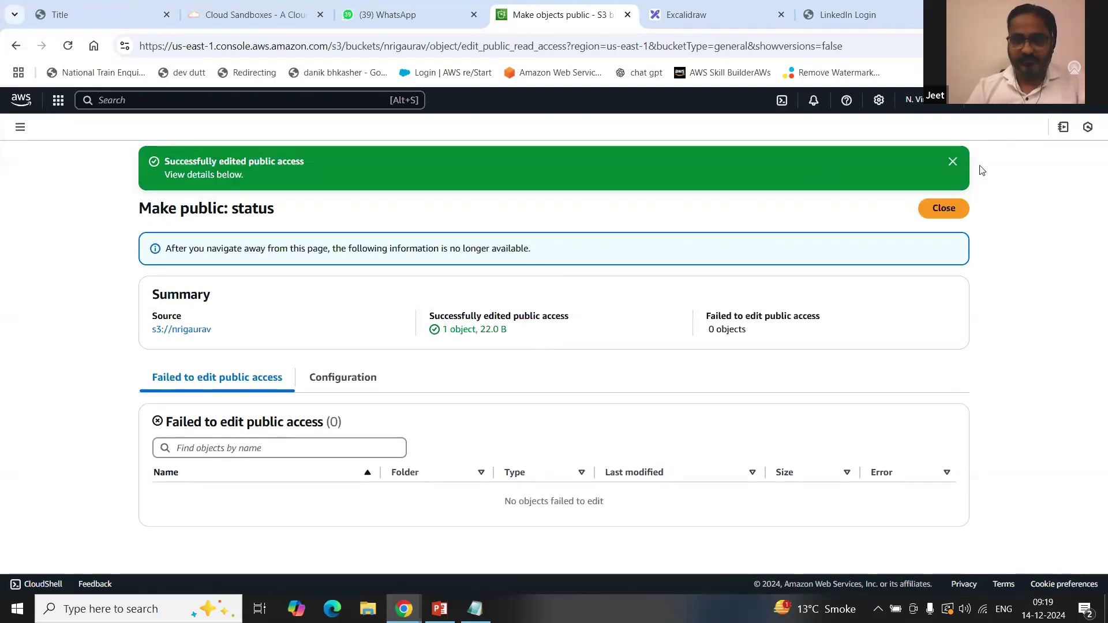
pyautogui.click(945, 208)
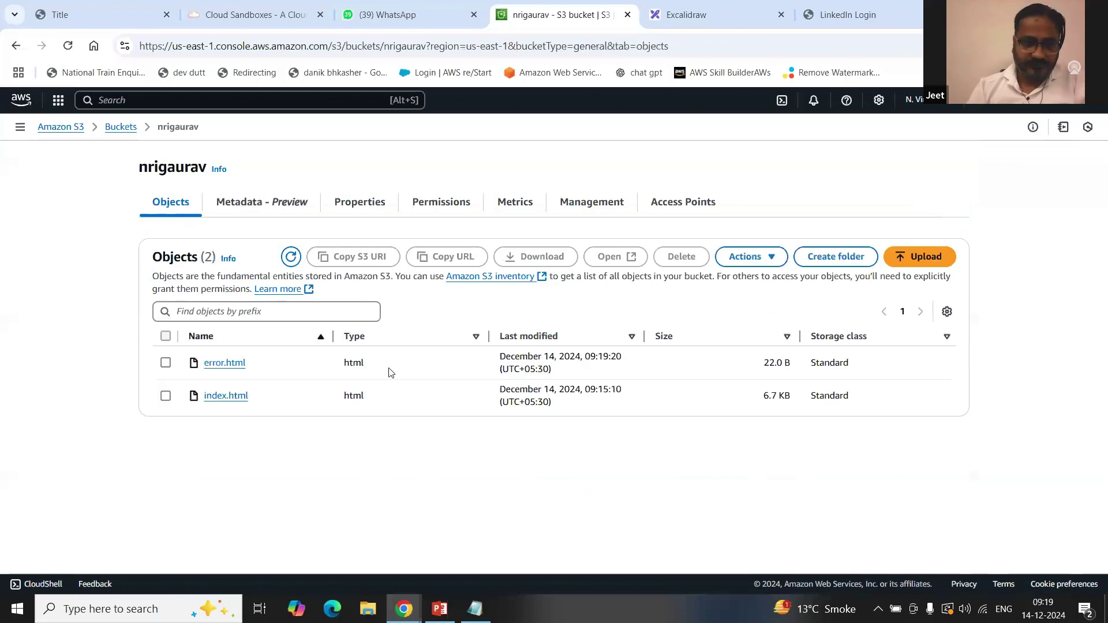
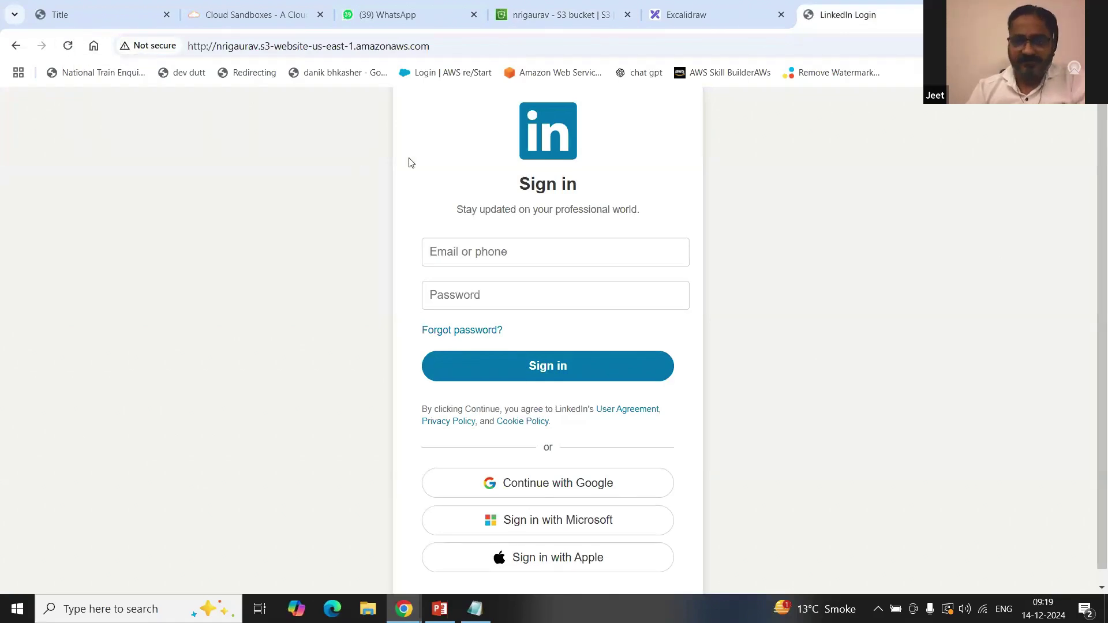
# Step: Back in the nrigaurav object list, select index.html, check its Actions menu, then open its details
pyautogui.click(535, 14)
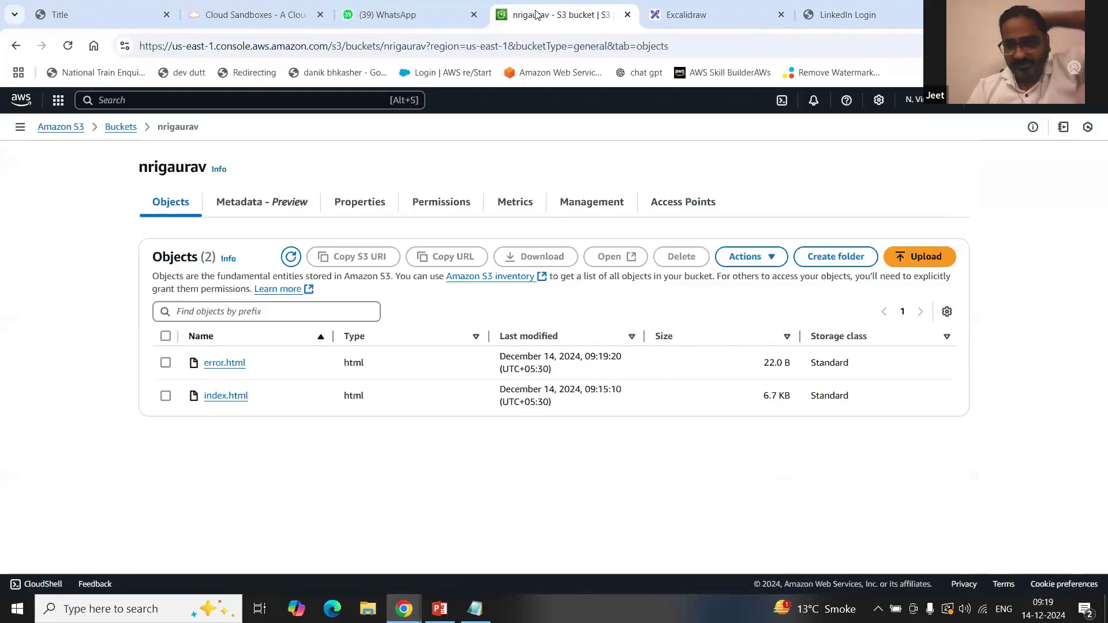
pyautogui.click(166, 396)
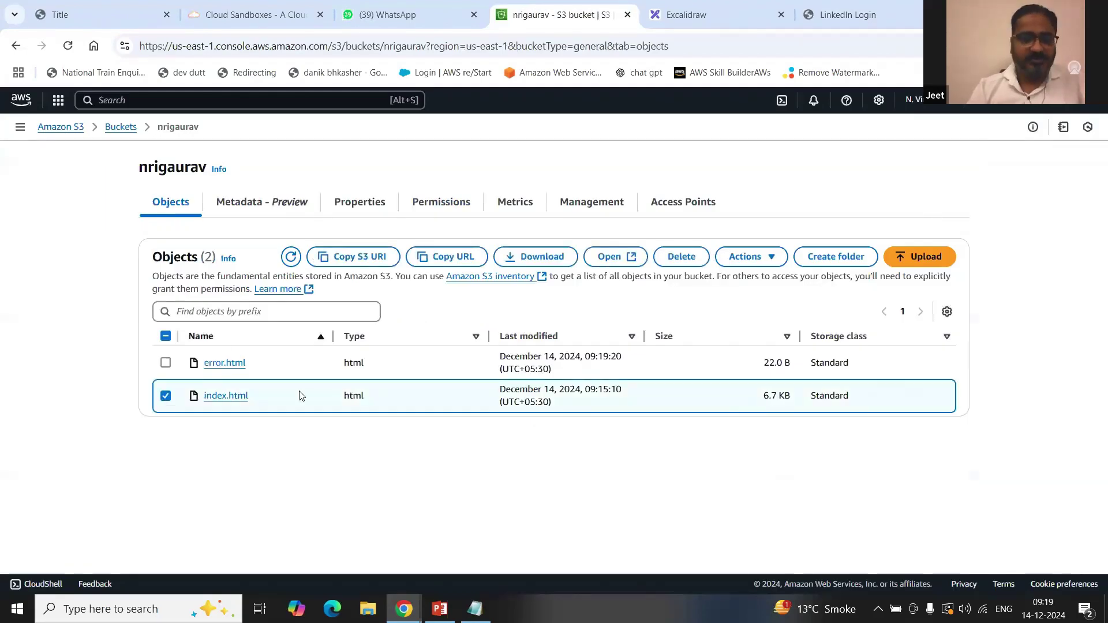
pyautogui.click(771, 258)
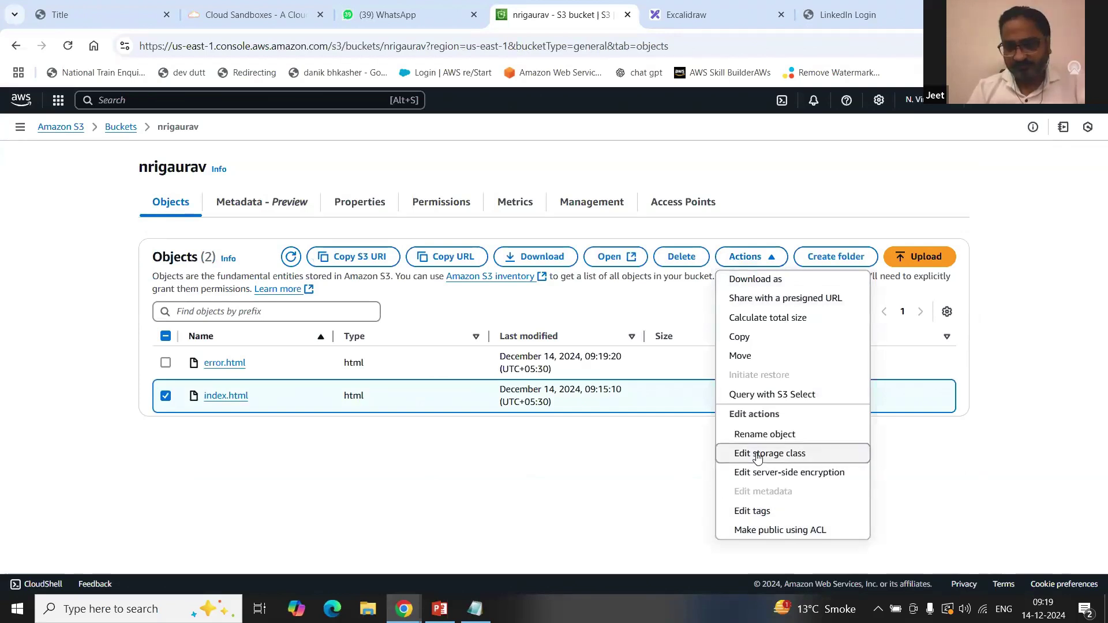
pyautogui.click(621, 491)
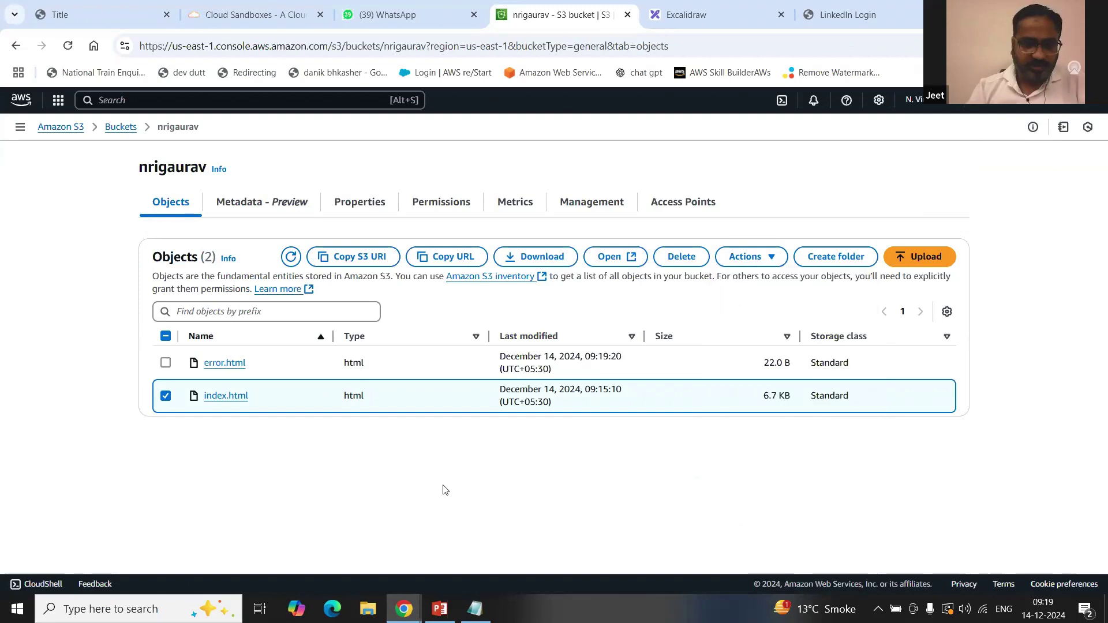
pyautogui.click(224, 396)
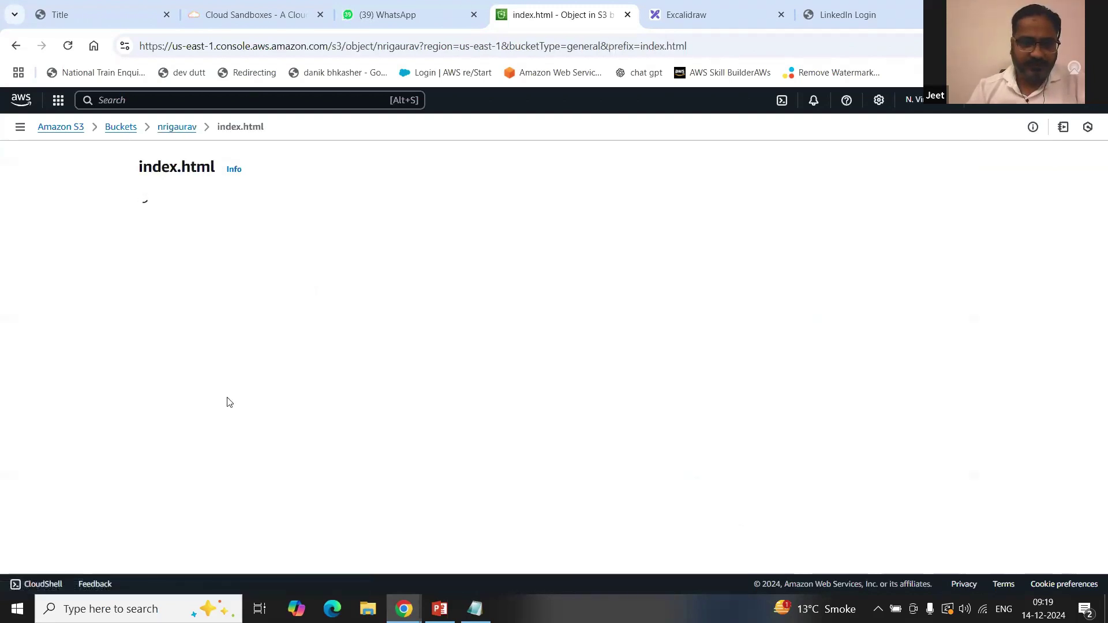
# Step: Edit index.html's access control list under Permissions and save it without public Read access
pyautogui.click(259, 208)
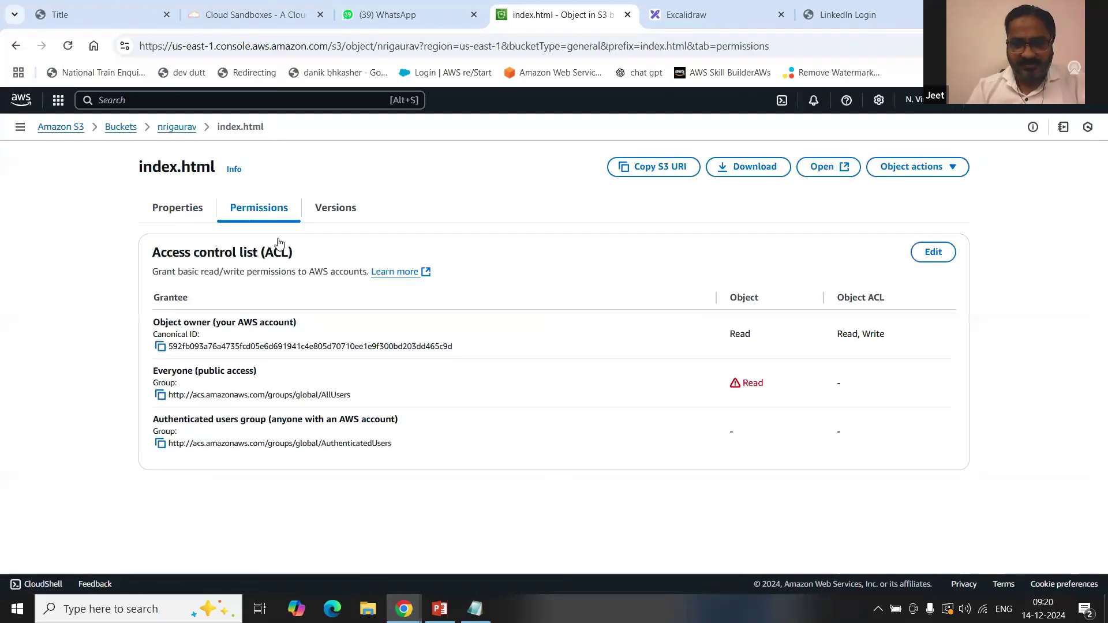
pyautogui.click(933, 251)
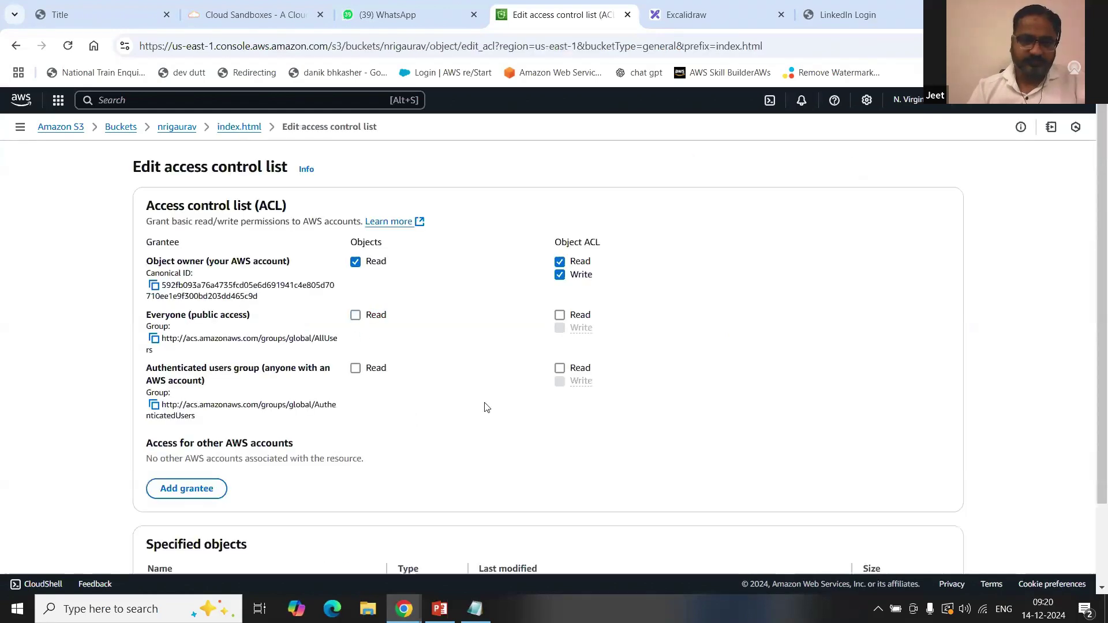
pyautogui.scroll(-2, 482, 404)
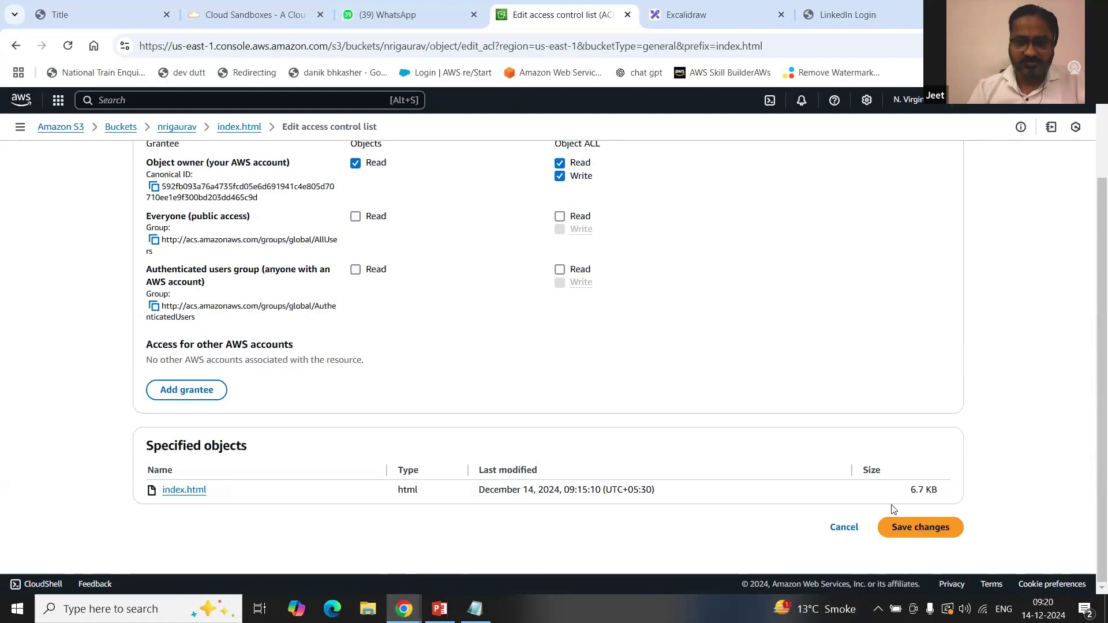
pyautogui.click(904, 523)
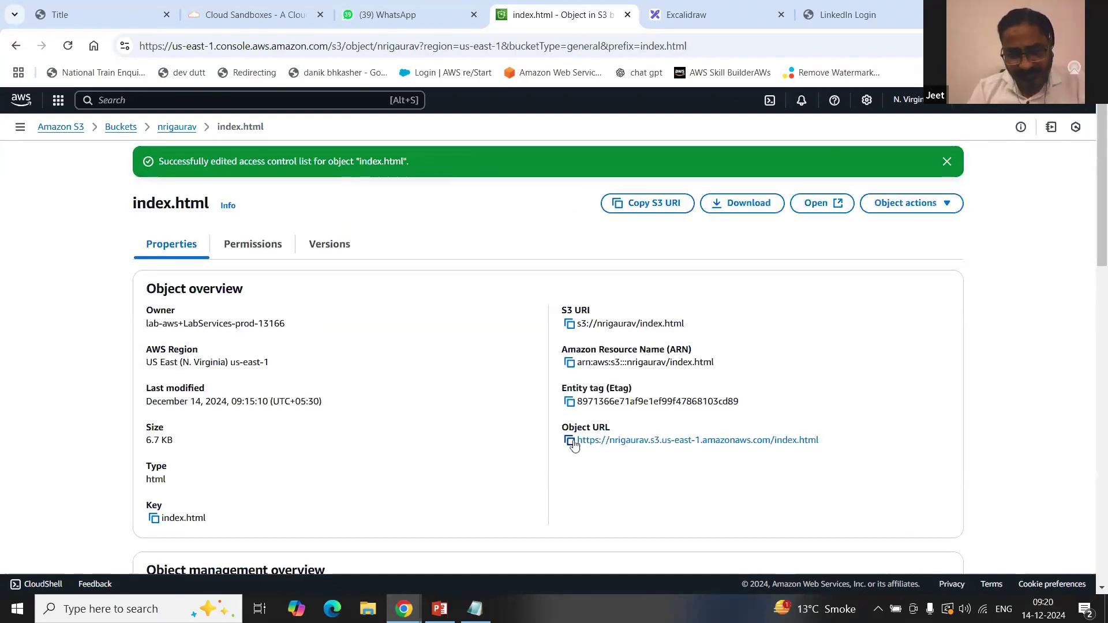
# Step: Load index.html's copied object URL in a new browser tab, see Access Denied, and return to the website tab
pyautogui.click(571, 441)
pyautogui.hotkey('ctrl', 't')
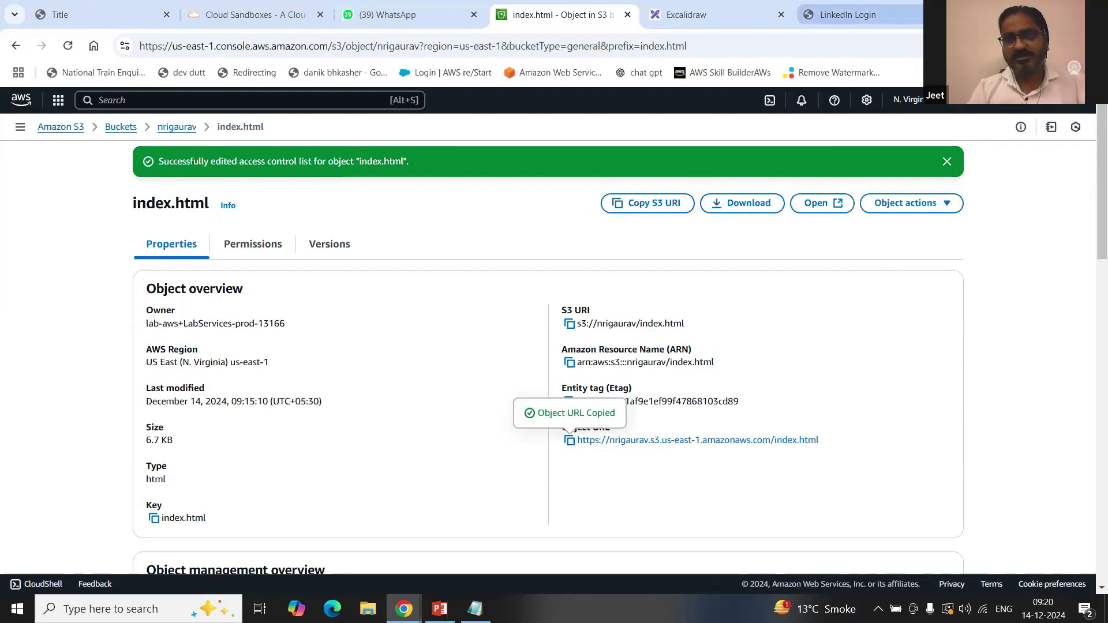
pyautogui.hotkey('ctrl', 'v')
pyautogui.press('Return')
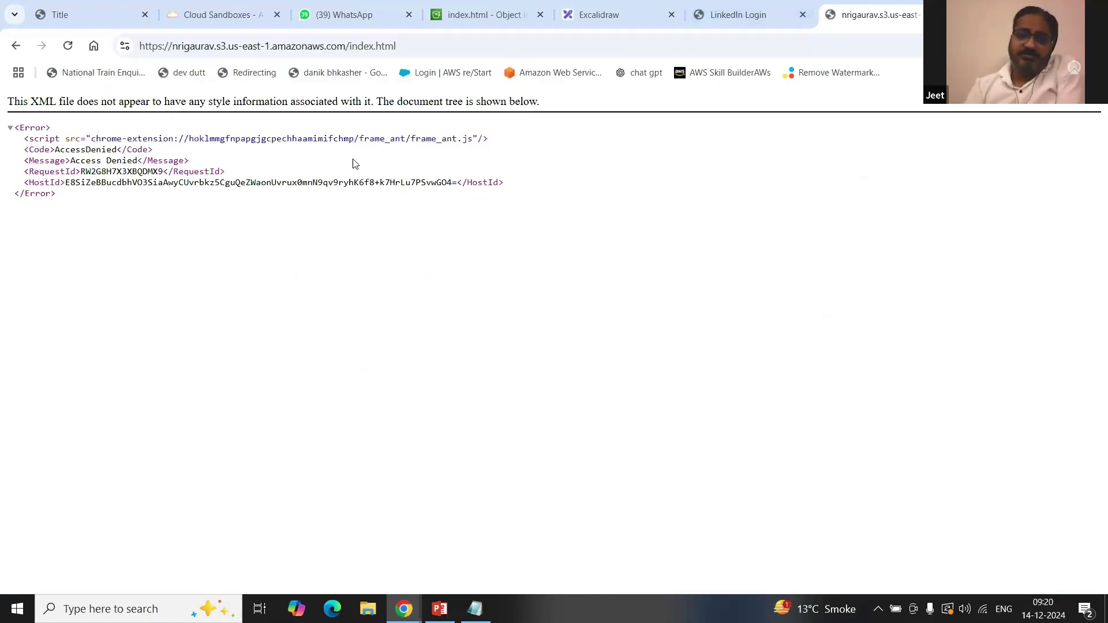
pyautogui.click(714, 13)
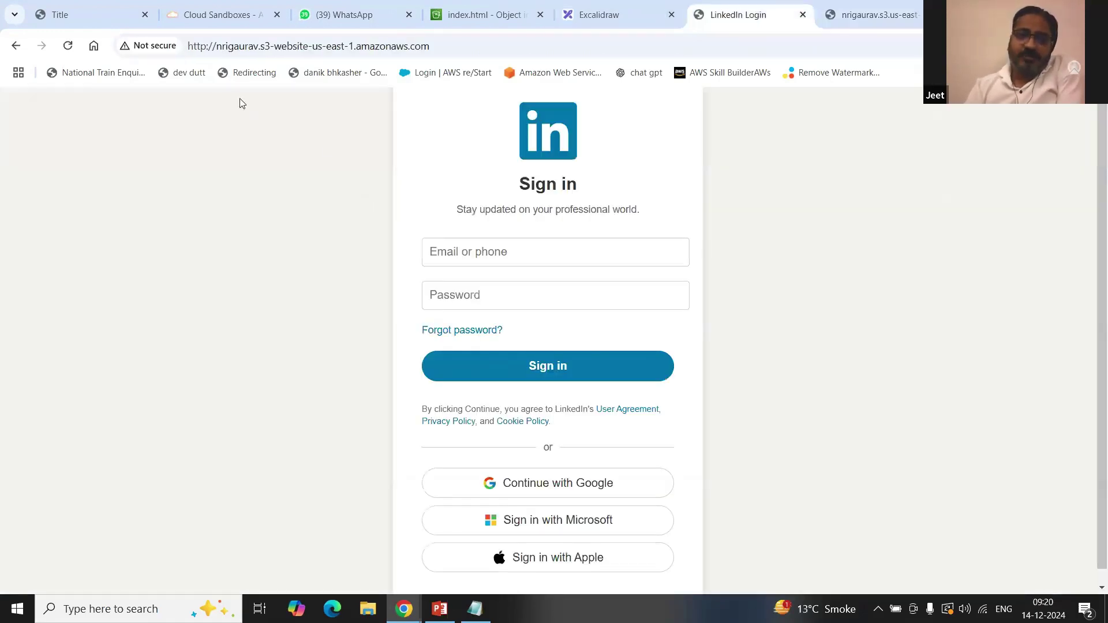
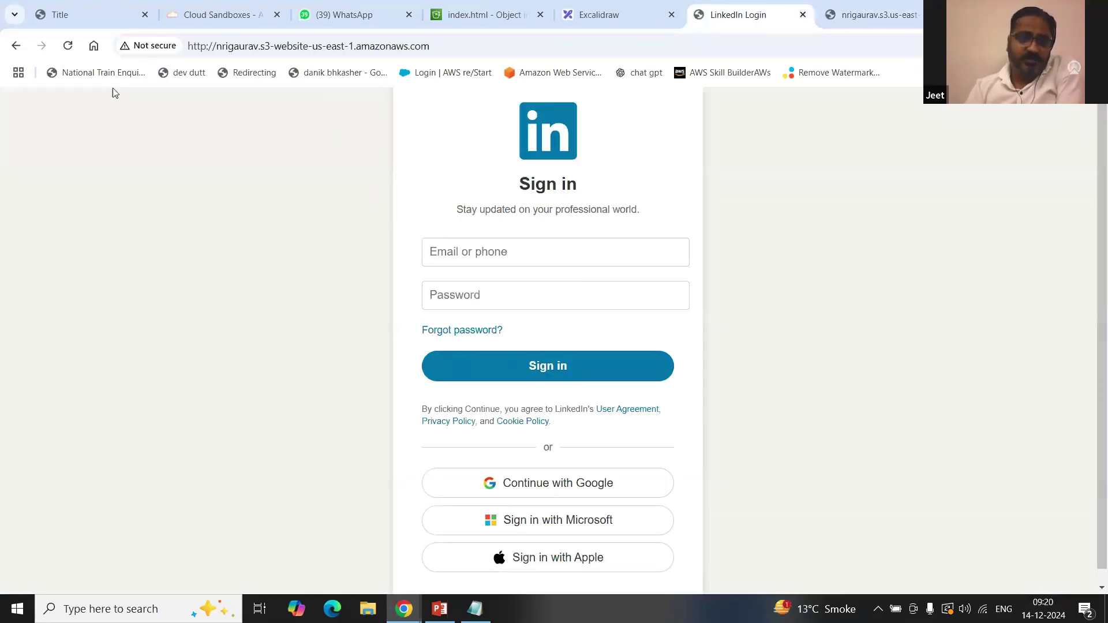
# Step: Reload the website endpoint, then highlight the AccessDenied XML error on the object URL tab
pyautogui.click(68, 46)
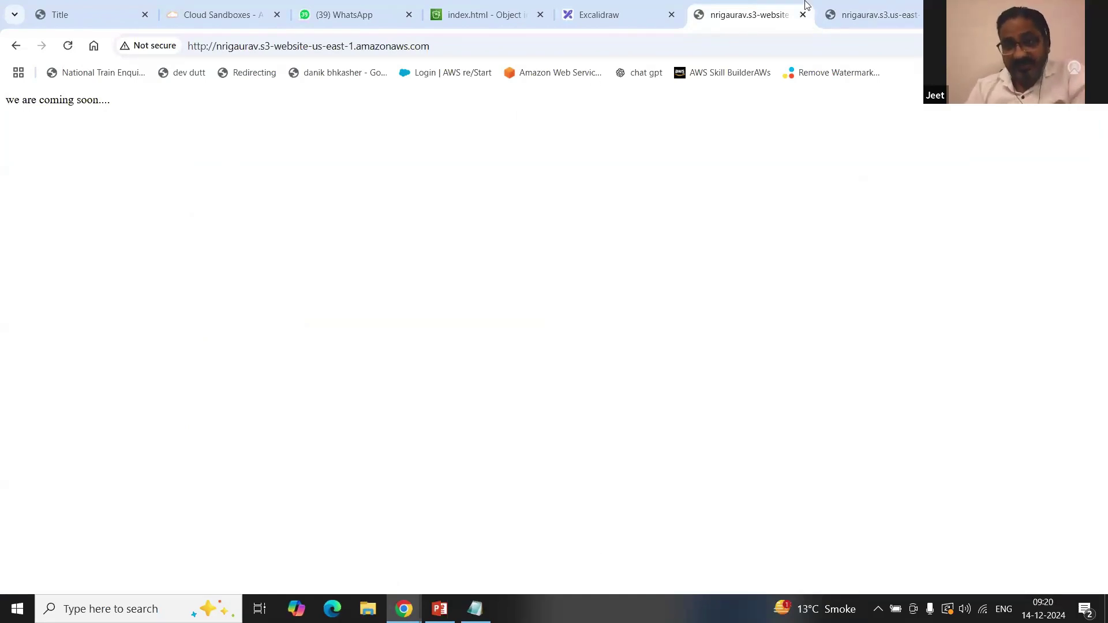
pyautogui.click(854, 14)
pyautogui.doubleClick(390, 197)
pyautogui.moveTo(504, 182); pyautogui.dragTo(8, 126)
pyautogui.click(52, 186)
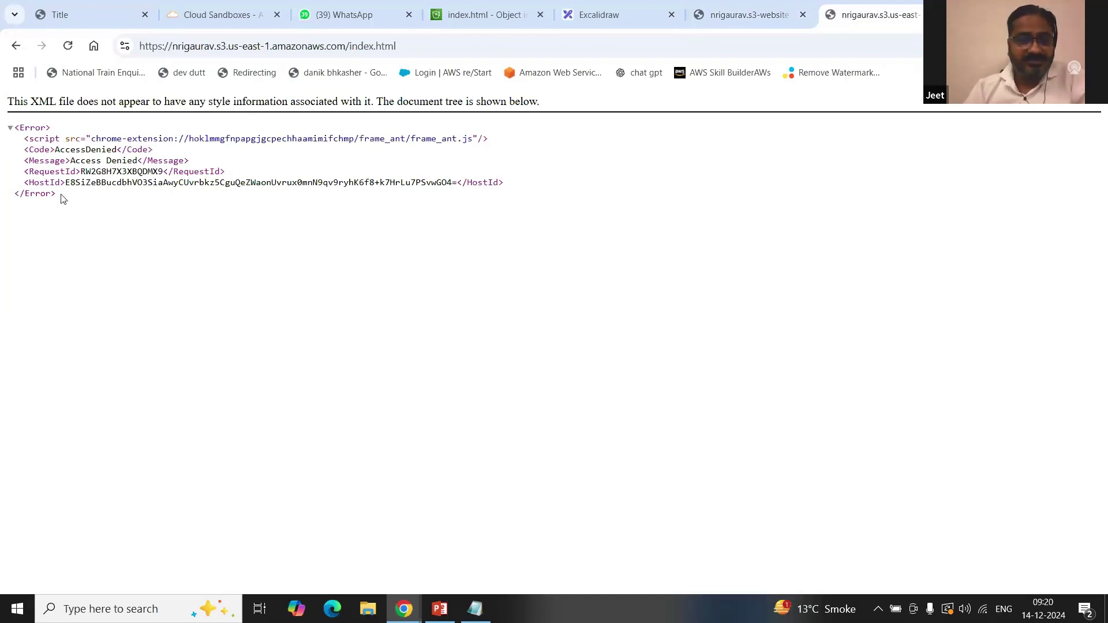
# Step: Highlight the AccessDenied XML error response on the object URL tab several times
pyautogui.moveTo(63, 198); pyautogui.dragTo(12, 127)
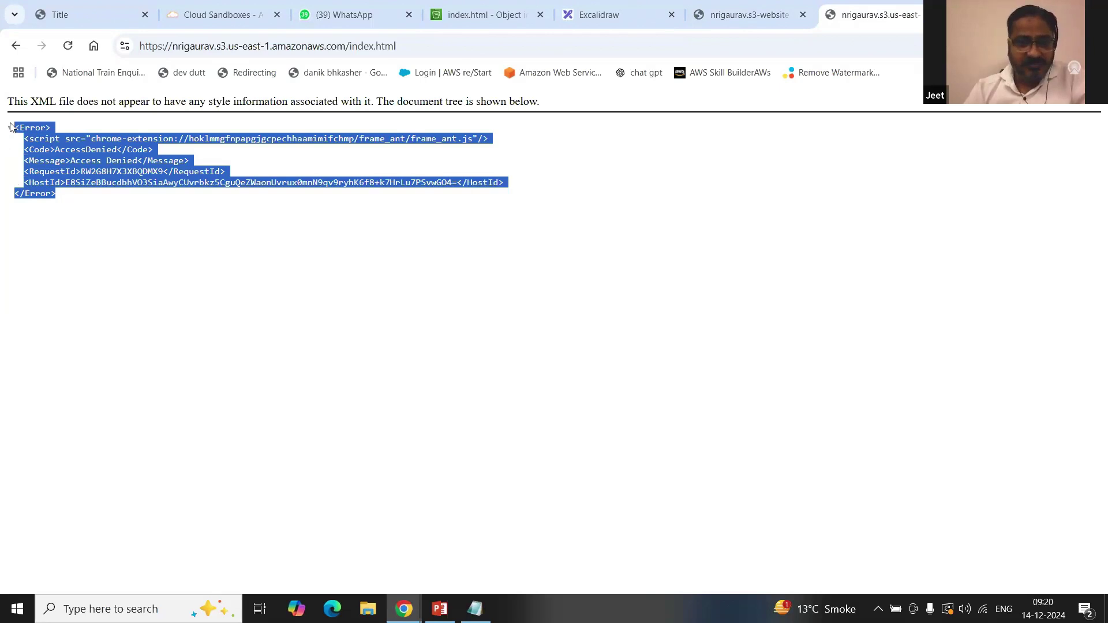
pyautogui.click(73, 201)
pyautogui.moveTo(62, 195); pyautogui.dragTo(11, 127)
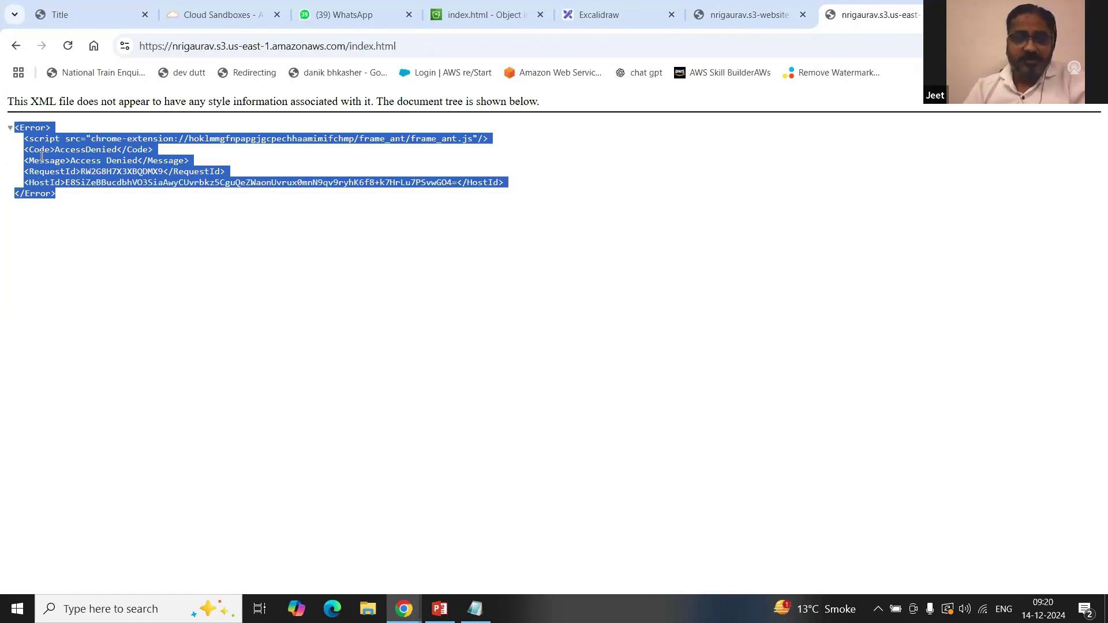
pyautogui.click(86, 172)
pyautogui.moveTo(70, 197); pyautogui.dragTo(16, 127)
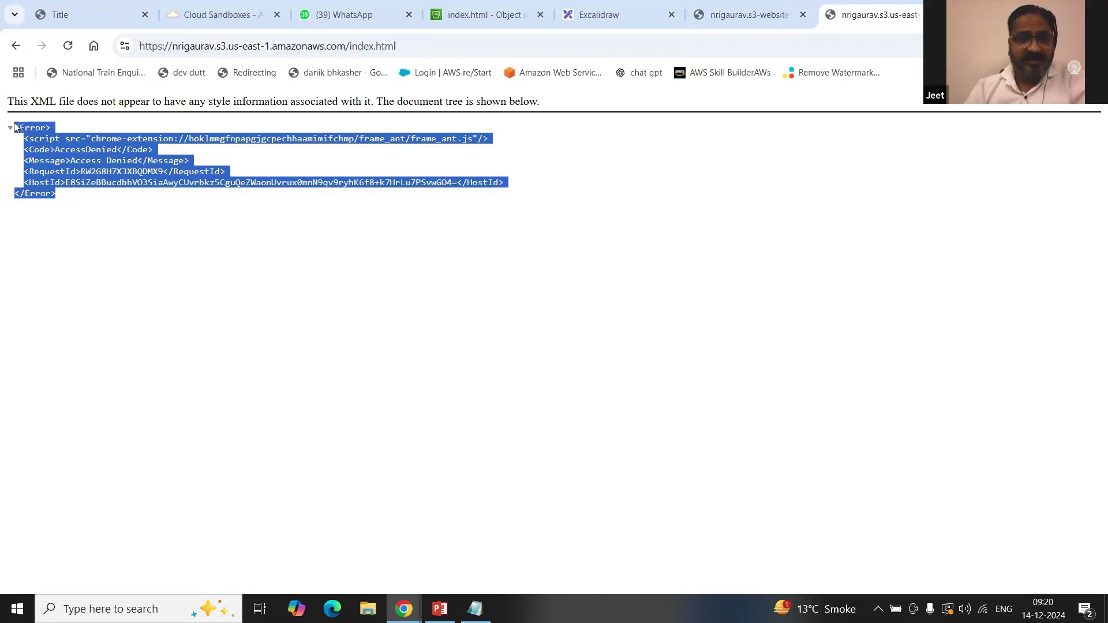
# Step: Compare the 'we are coming soon....' website page with the Access Denied page, ending on the website
pyautogui.click(747, 15)
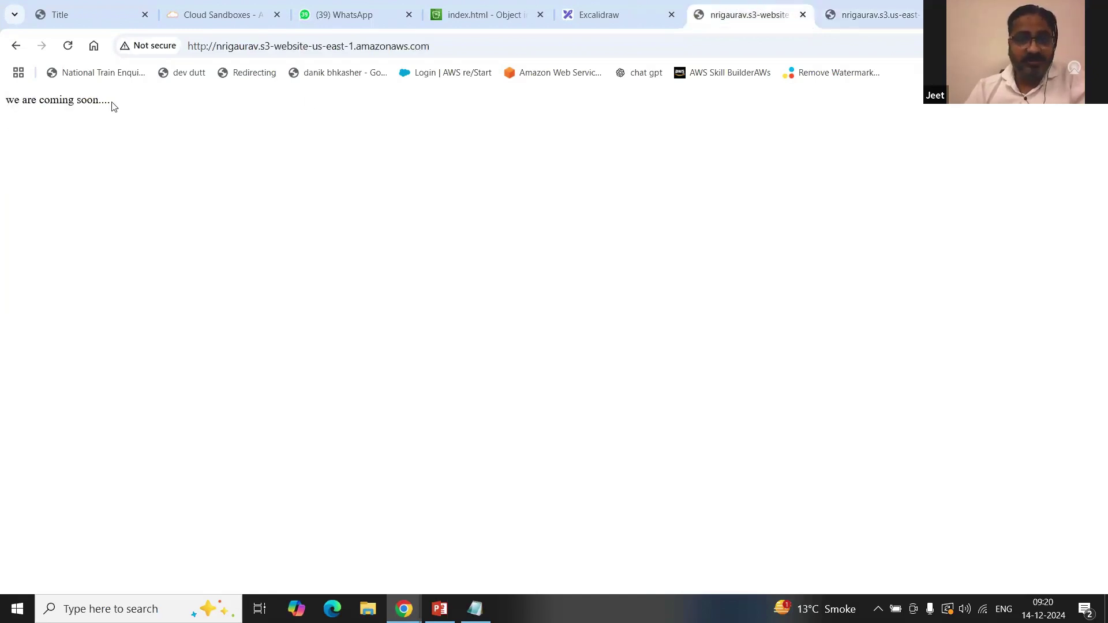
pyautogui.moveTo(111, 102); pyautogui.dragTo(2, 107)
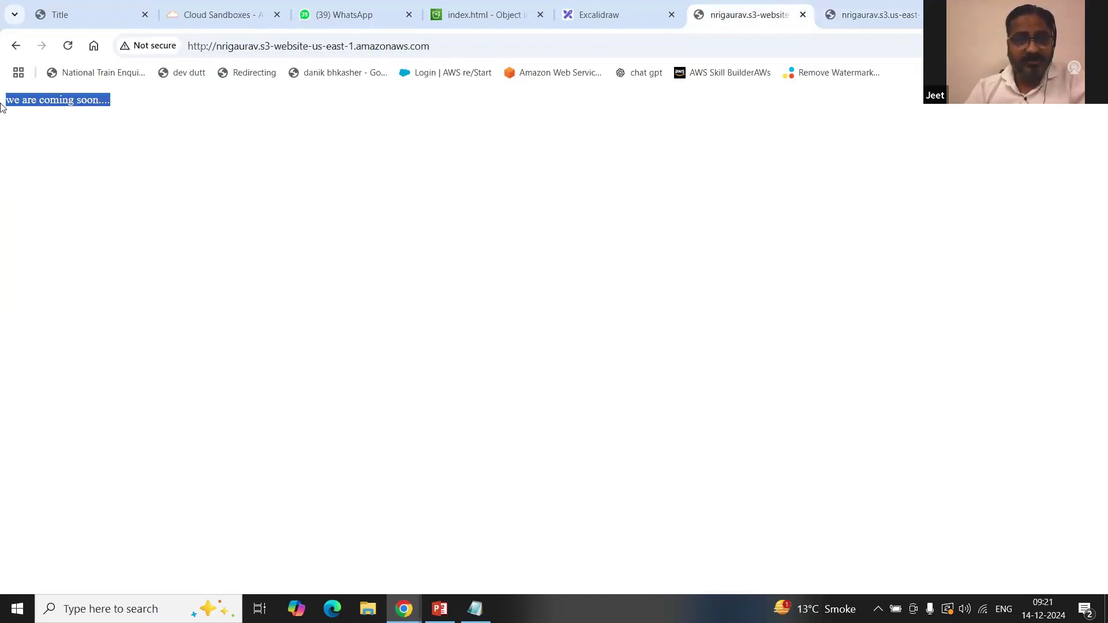
pyautogui.click(111, 144)
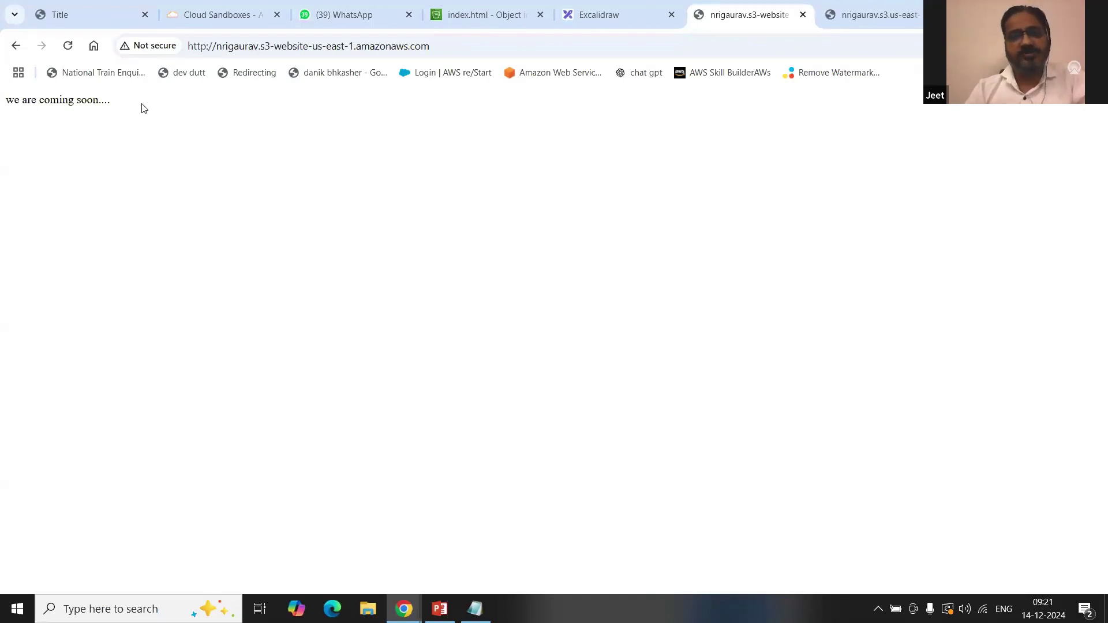
pyautogui.click(852, 7)
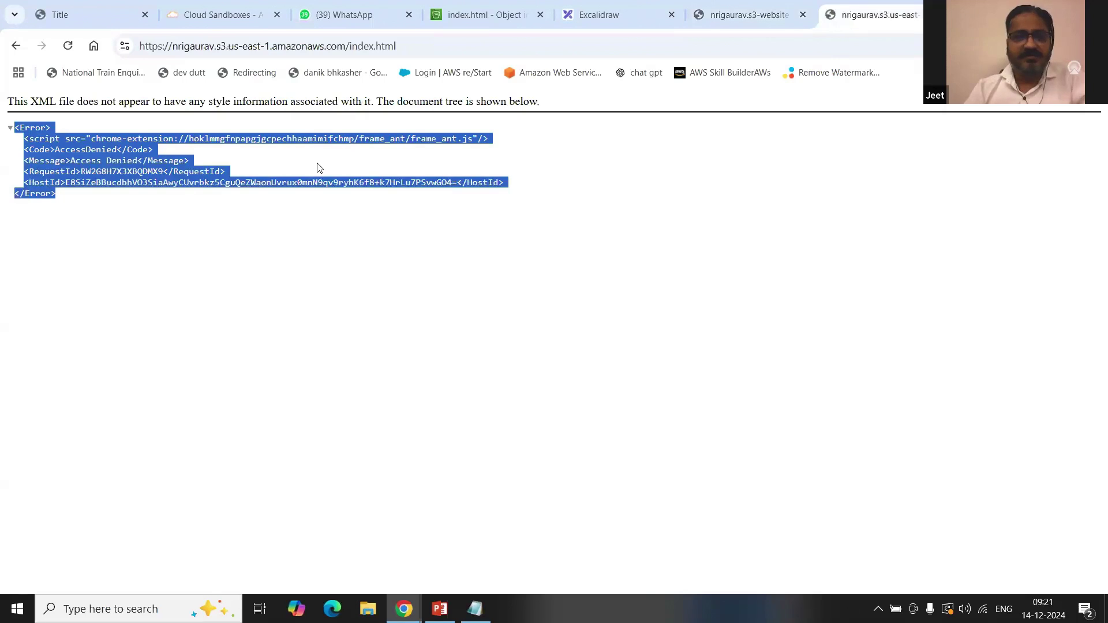
pyautogui.click(239, 176)
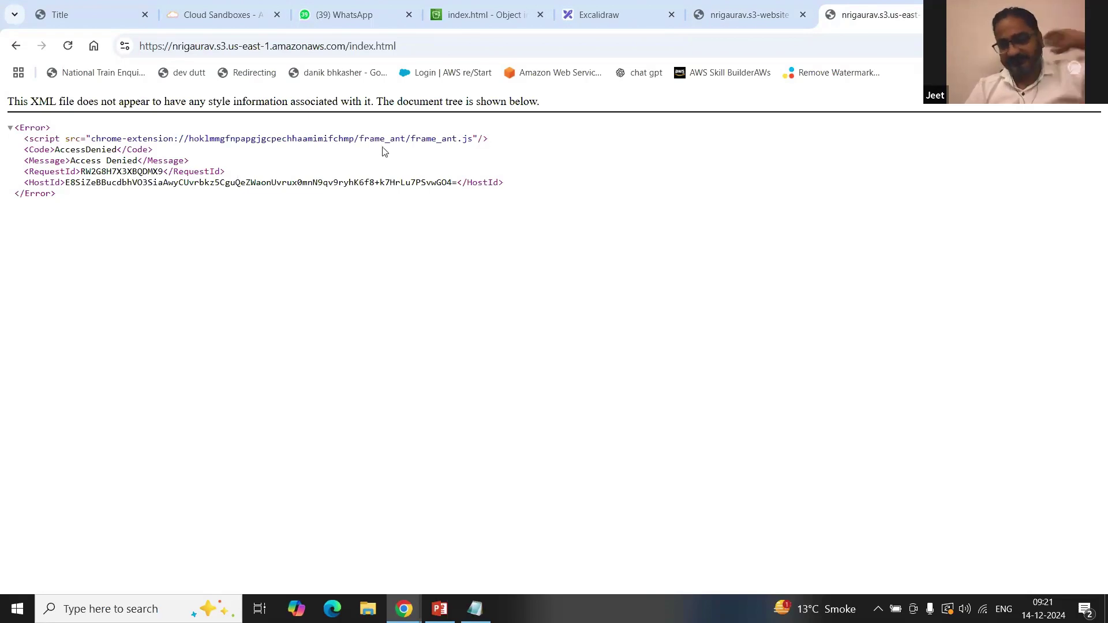
pyautogui.click(736, 7)
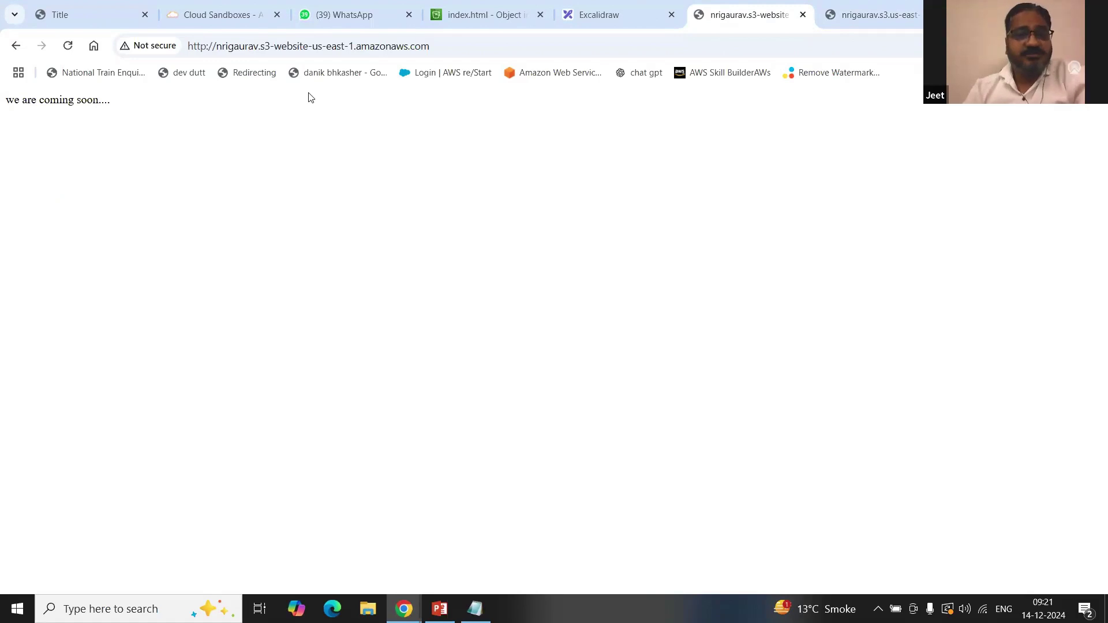
# Step: Grant Everyone (public access) Read on index.html's access control list, acknowledging the warning, and save
pyautogui.click(518, 8)
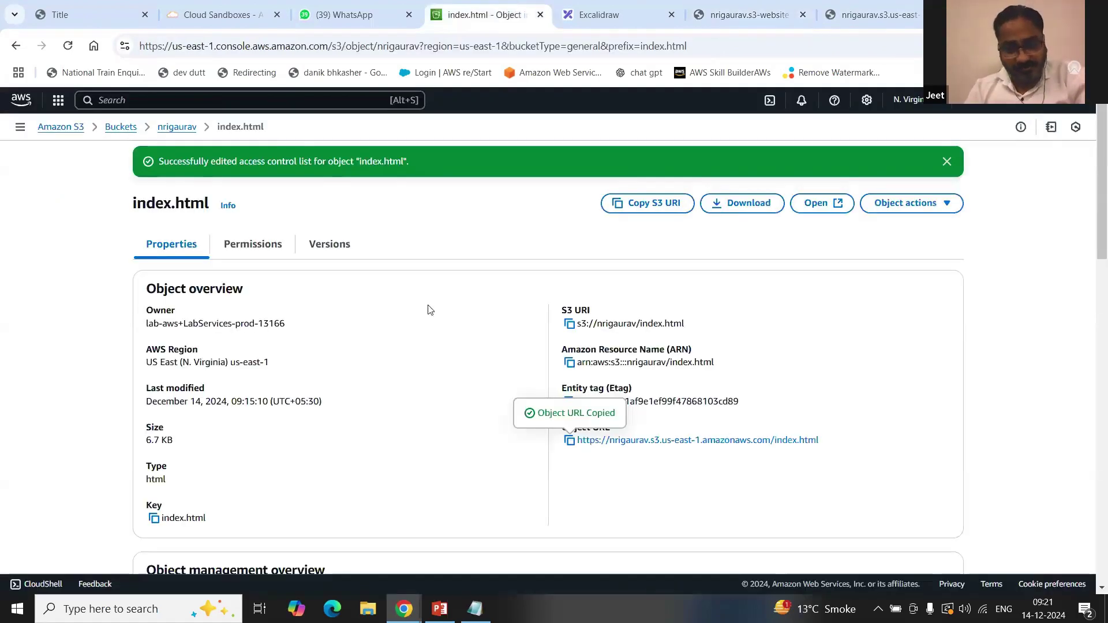
pyautogui.click(253, 243)
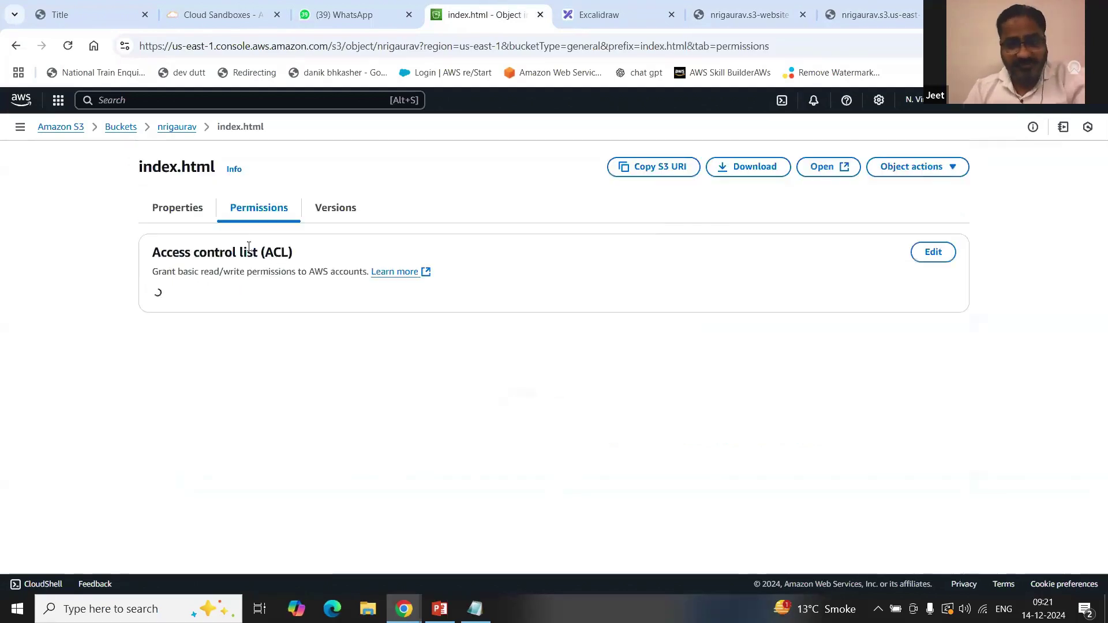
pyautogui.click(933, 253)
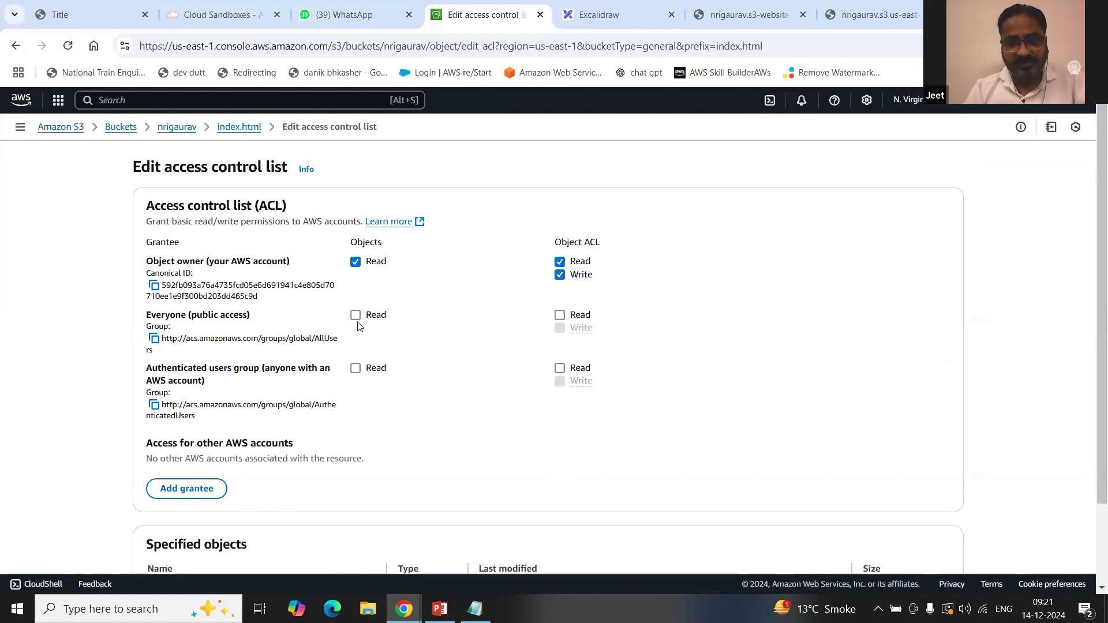
pyautogui.click(355, 315)
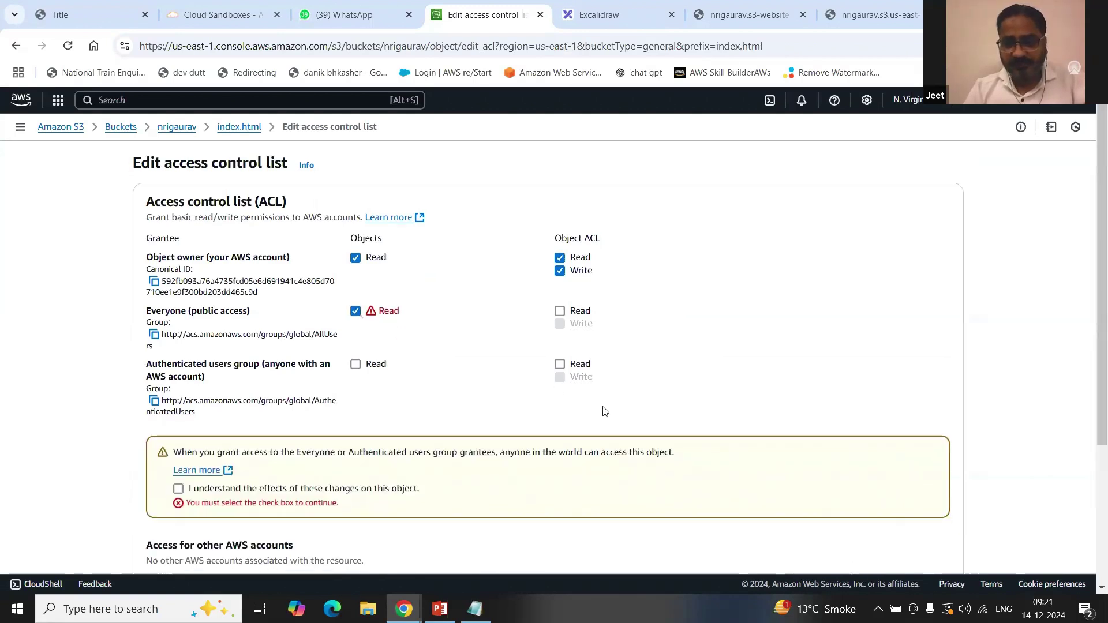
pyautogui.scroll(-4, 600, 408)
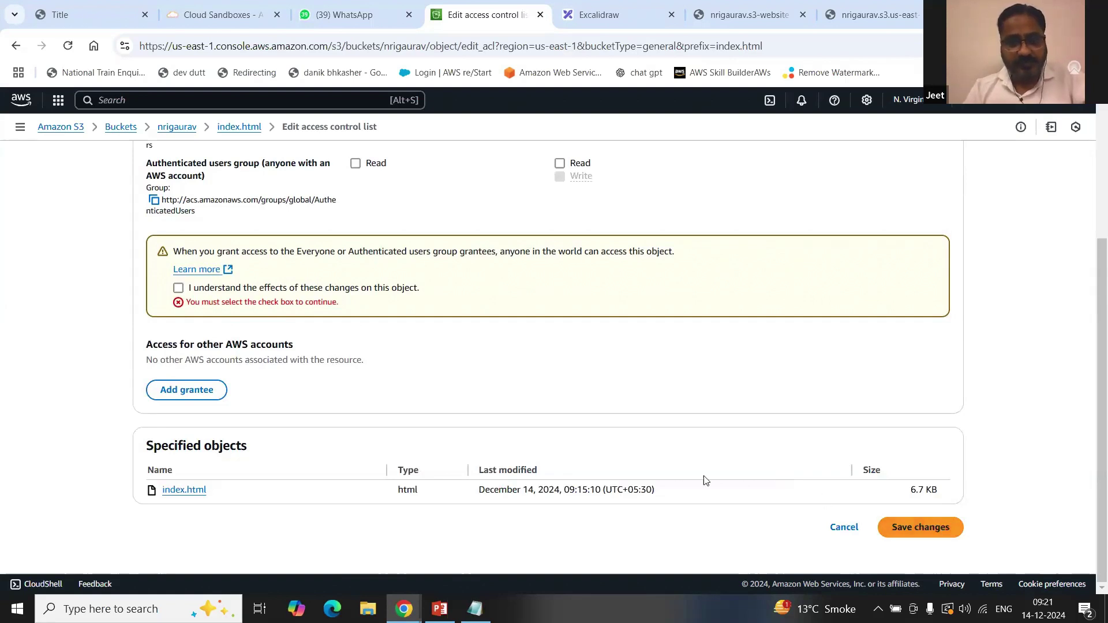
pyautogui.click(375, 293)
pyautogui.click(910, 525)
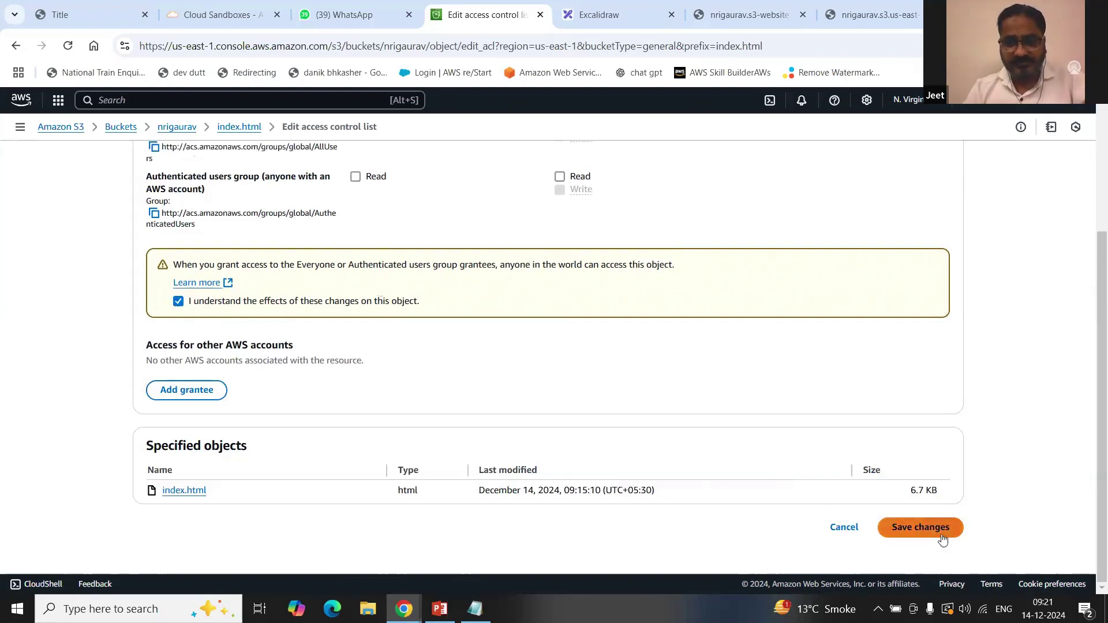
pyautogui.click(741, 13)
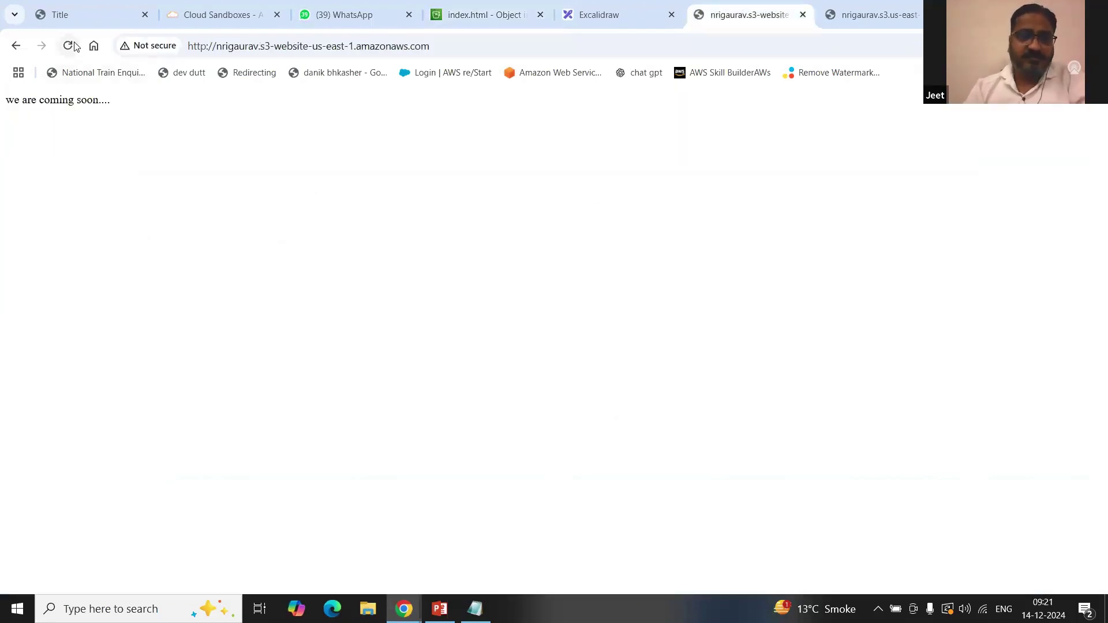
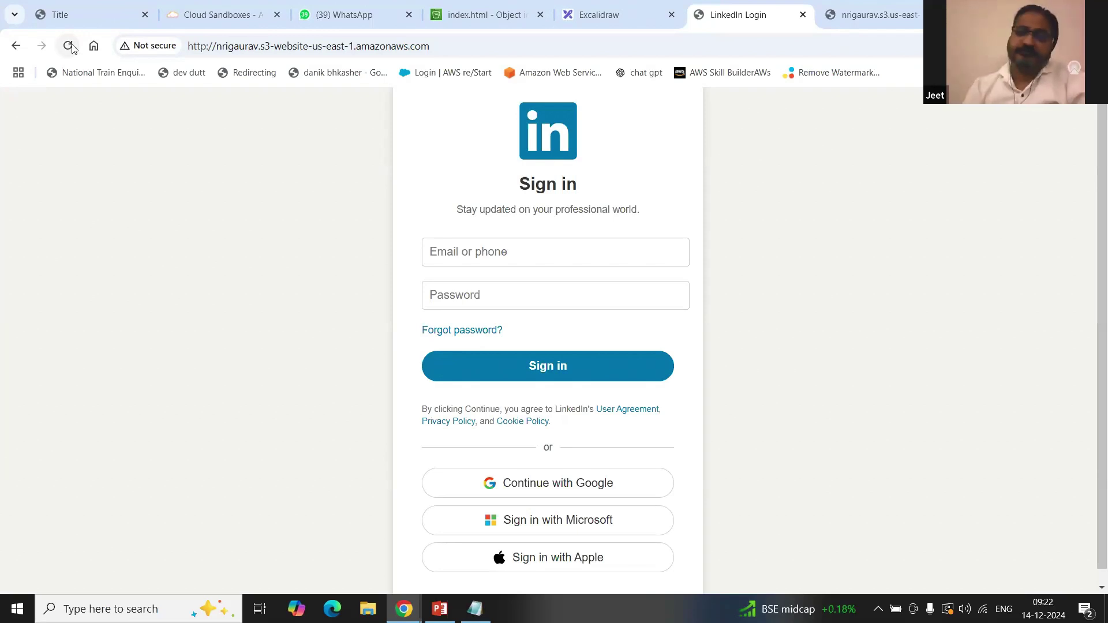
# Step: Close the Access Denied object-URL tab and return to the index.html S3 object page
pyautogui.click(860, 14)
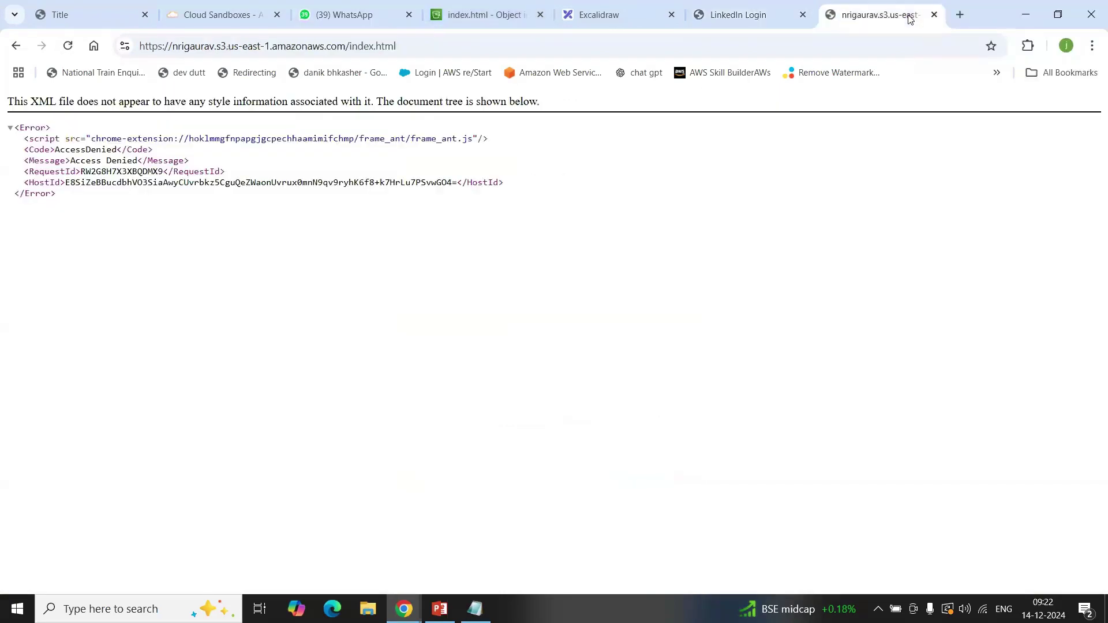
pyautogui.click(934, 15)
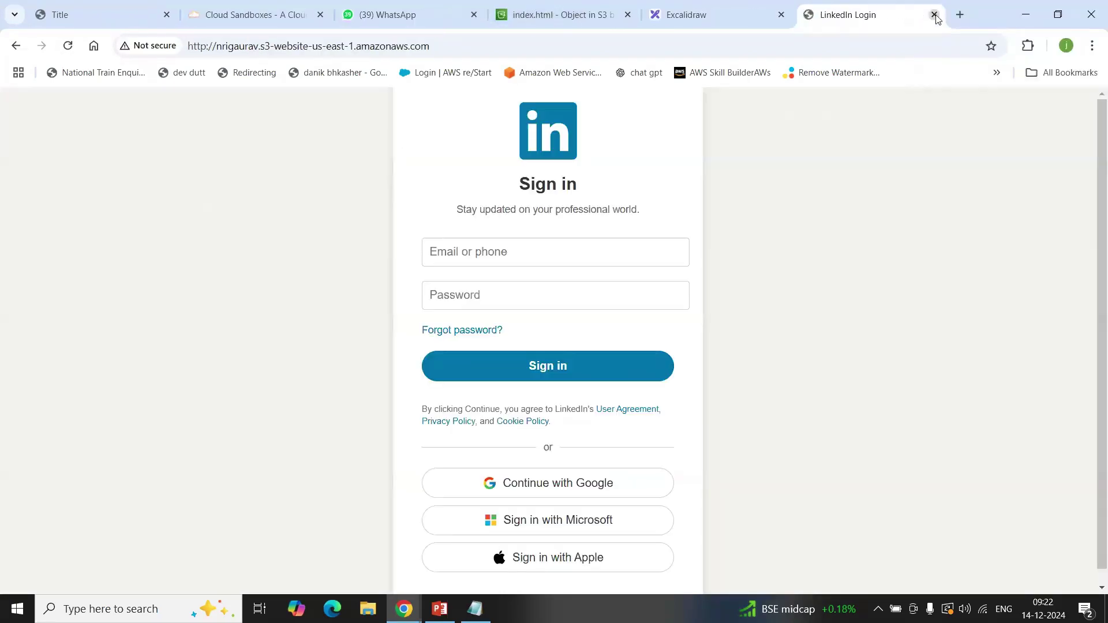
pyautogui.click(725, 15)
pyautogui.click(517, 13)
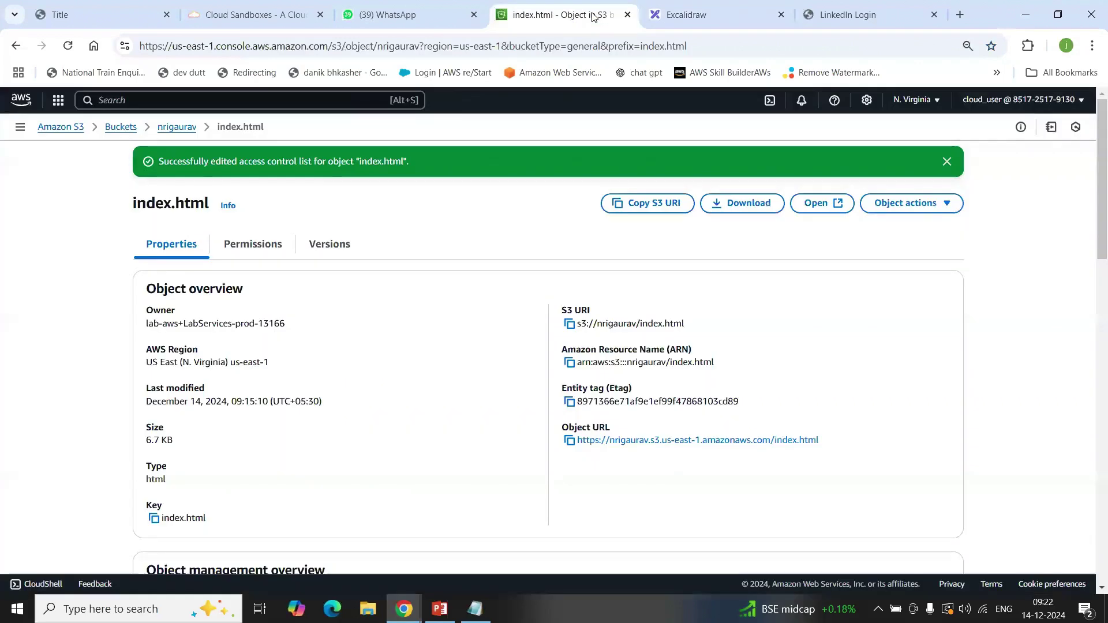
# Step: Try deleting the nrigaurav bucket, cancel at the 'bucket not empty' warning, and open its objects
pyautogui.click(112, 128)
pyautogui.click(166, 378)
pyautogui.click(835, 281)
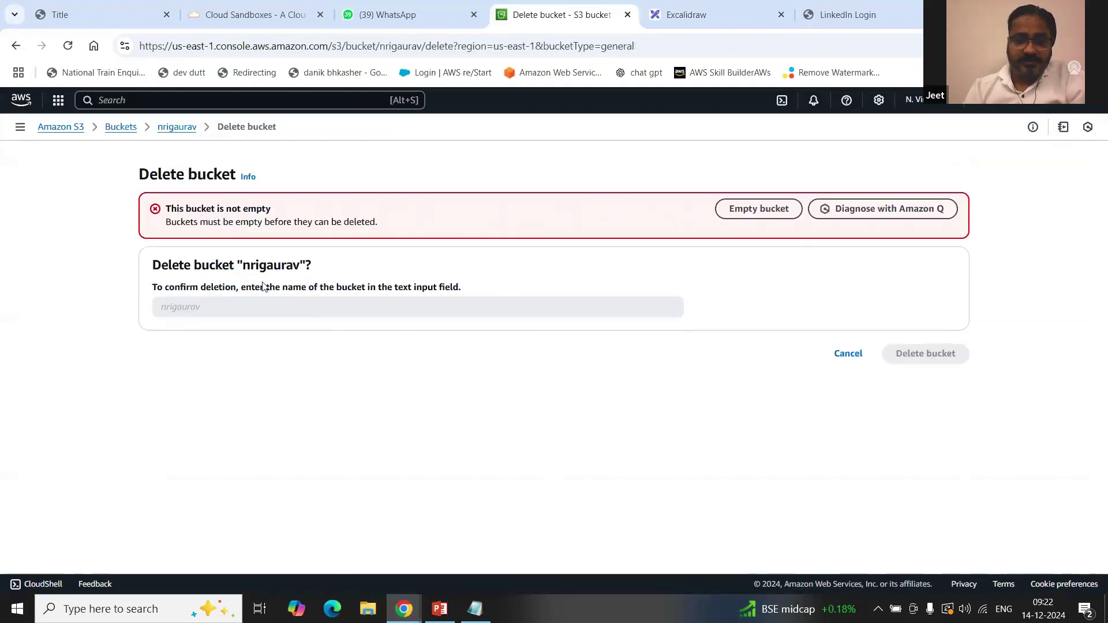
pyautogui.moveTo(165, 209); pyautogui.dragTo(310, 213)
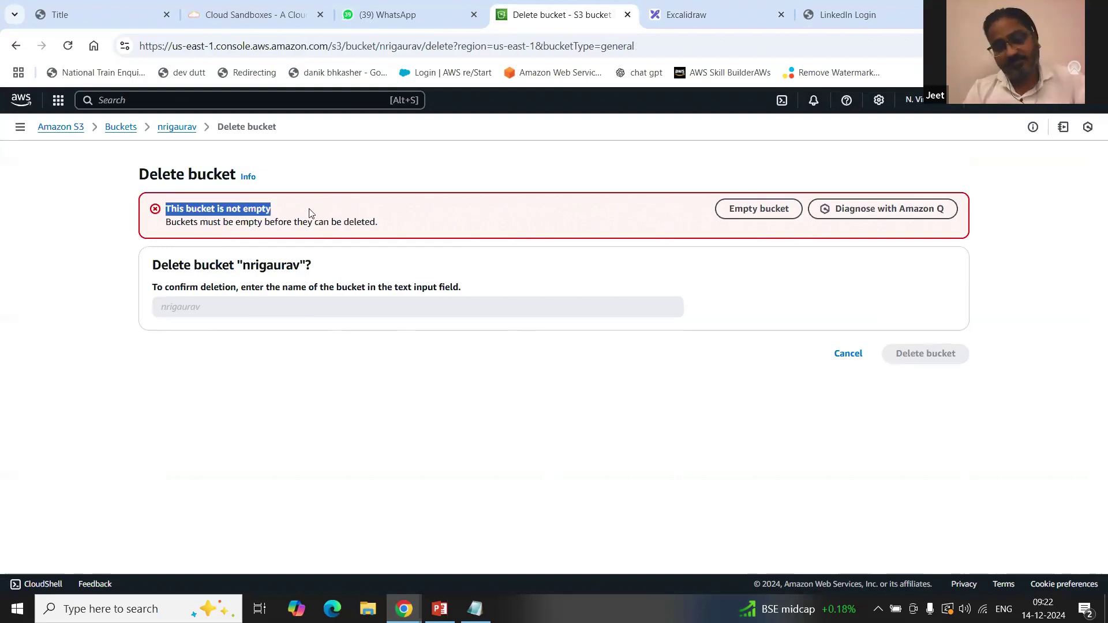
pyautogui.click(847, 353)
pyautogui.click(208, 376)
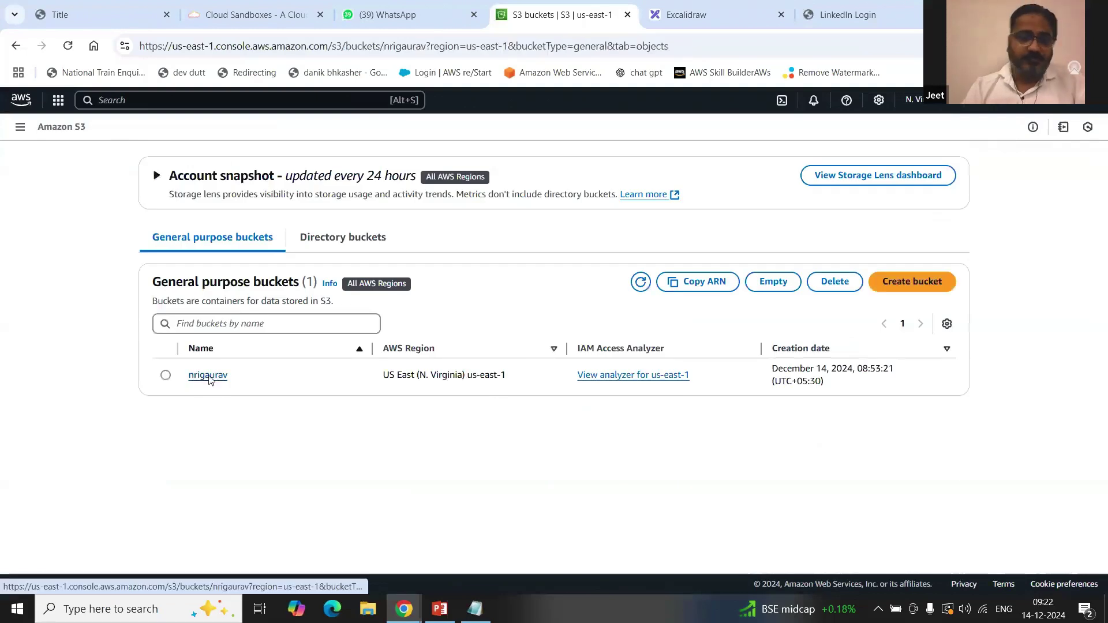
# Step: Permanently delete error.html and index.html, confirming with the phrase 'permanently delete'
pyautogui.click(166, 336)
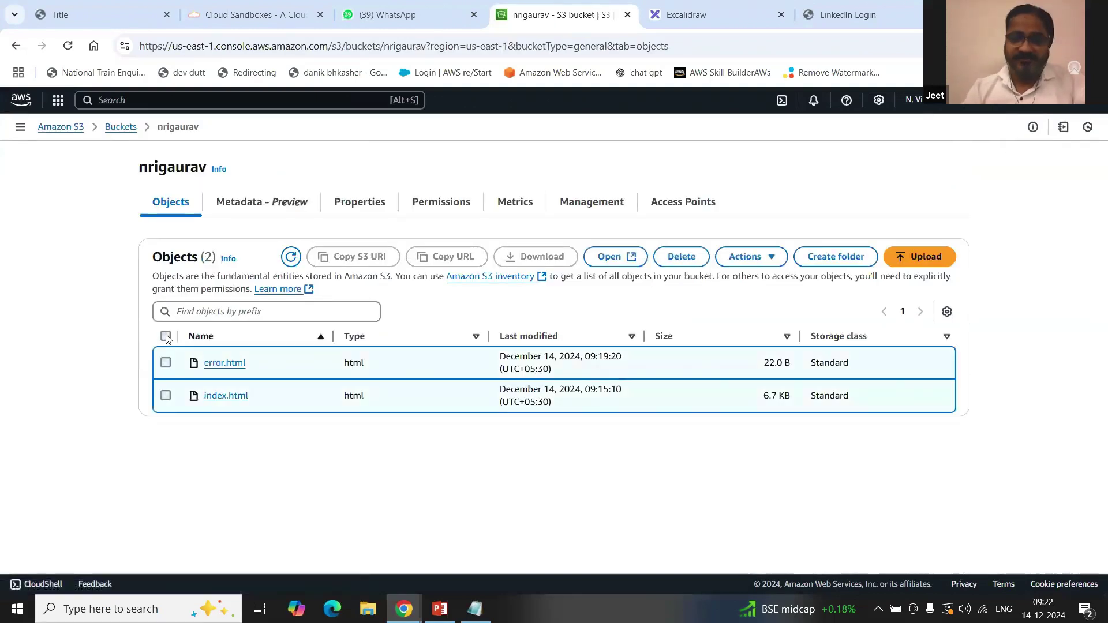
pyautogui.click(681, 257)
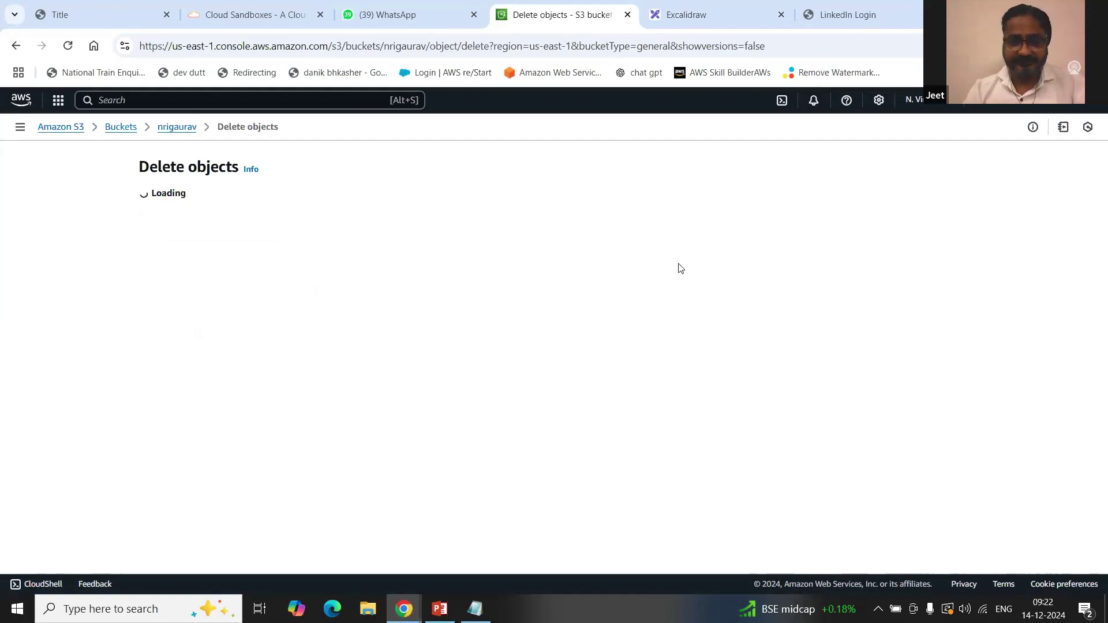
pyautogui.moveTo(259, 463); pyautogui.dragTo(343, 469)
pyautogui.hotkey('ctrl', 'c')
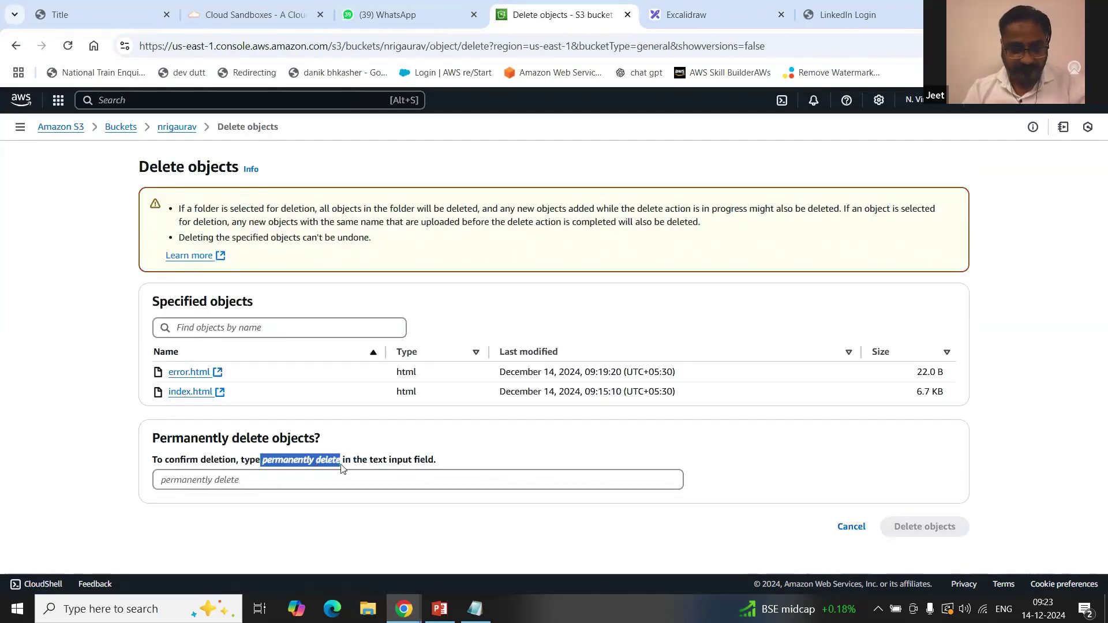
pyautogui.click(307, 483)
pyautogui.hotkey('ctrl', 'v')
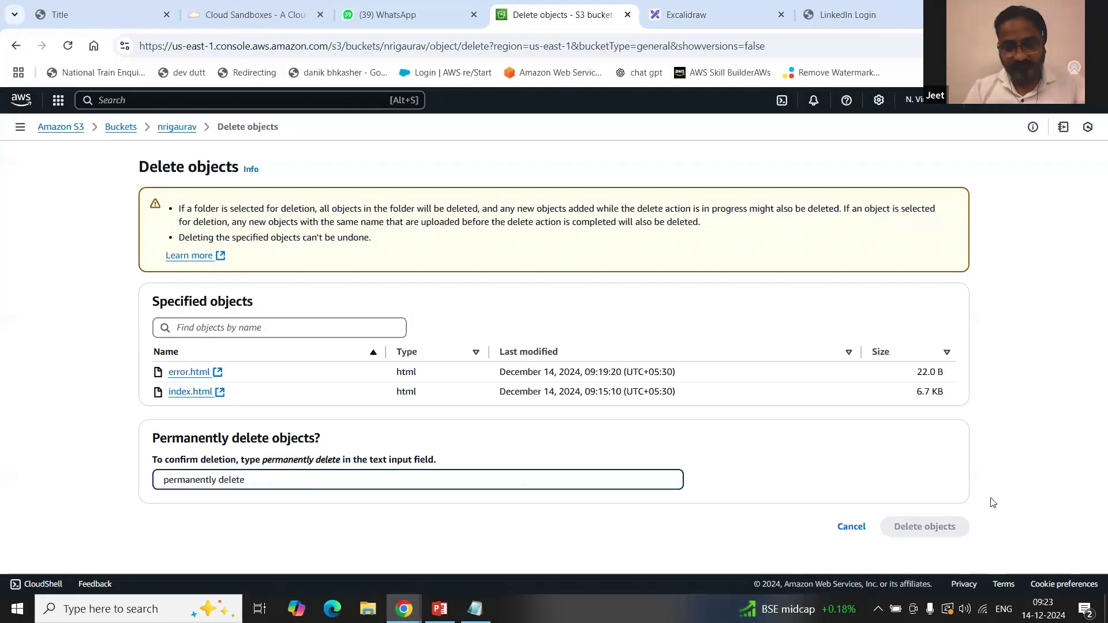
pyautogui.click(165, 480)
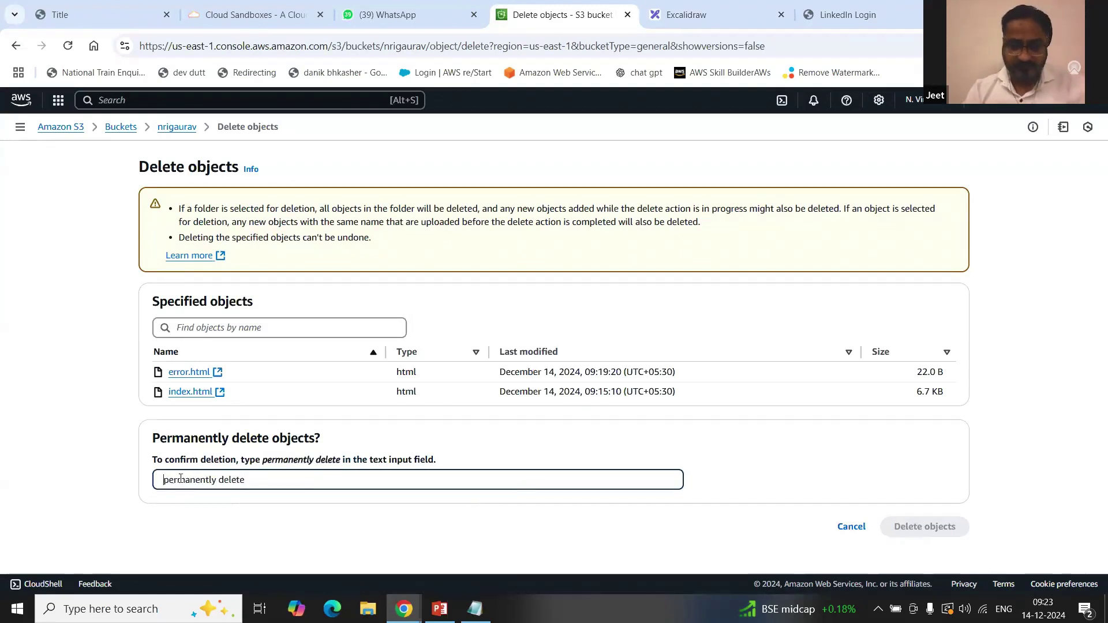
pyautogui.press('BackSpace')
pyautogui.click(920, 529)
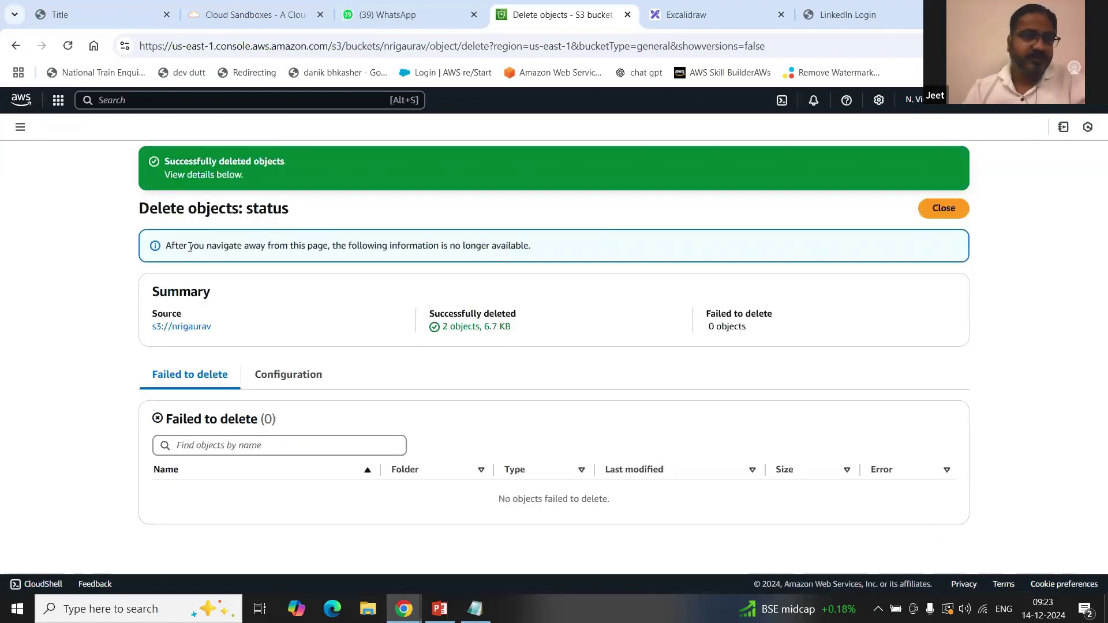
pyautogui.click(943, 208)
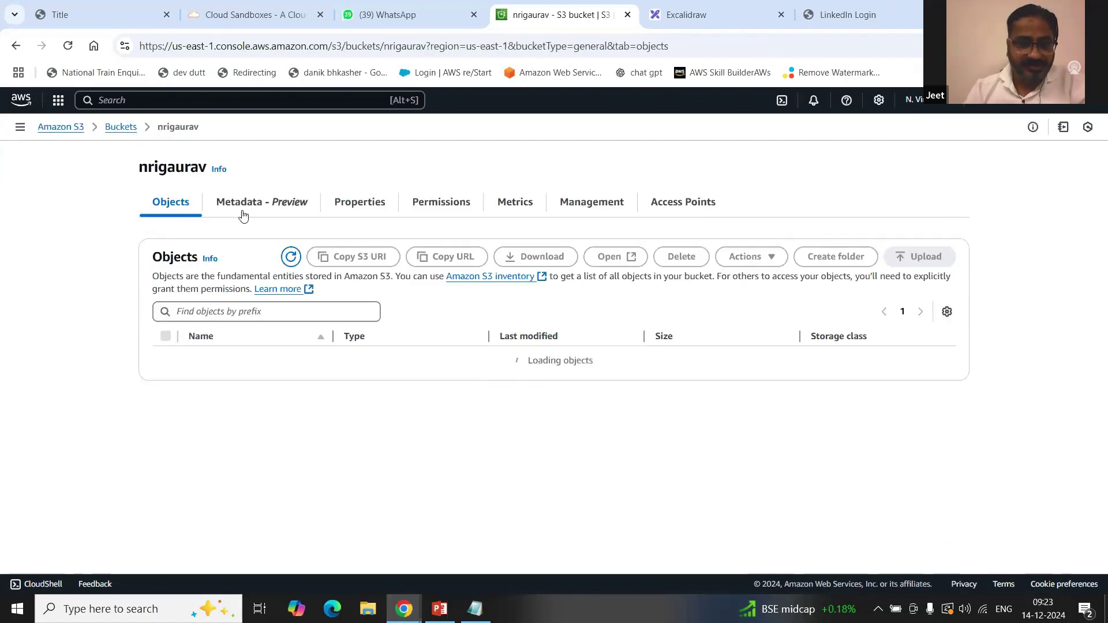
# Step: Delete the emptied nrigaurav bucket from the buckets list, confirming with its pasted name
pyautogui.click(121, 127)
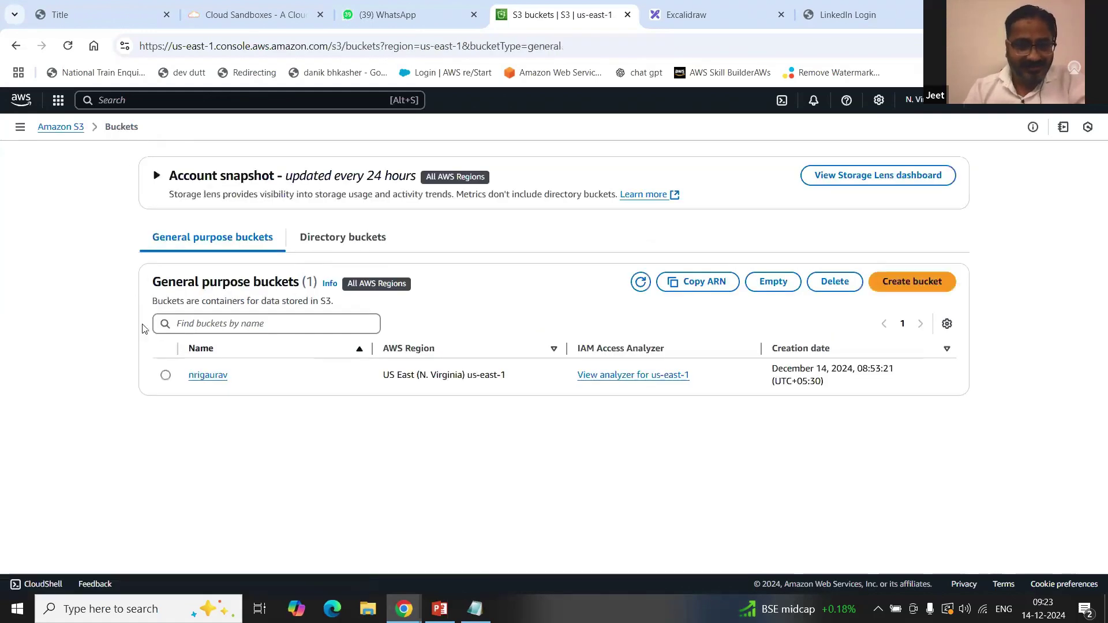
pyautogui.click(166, 375)
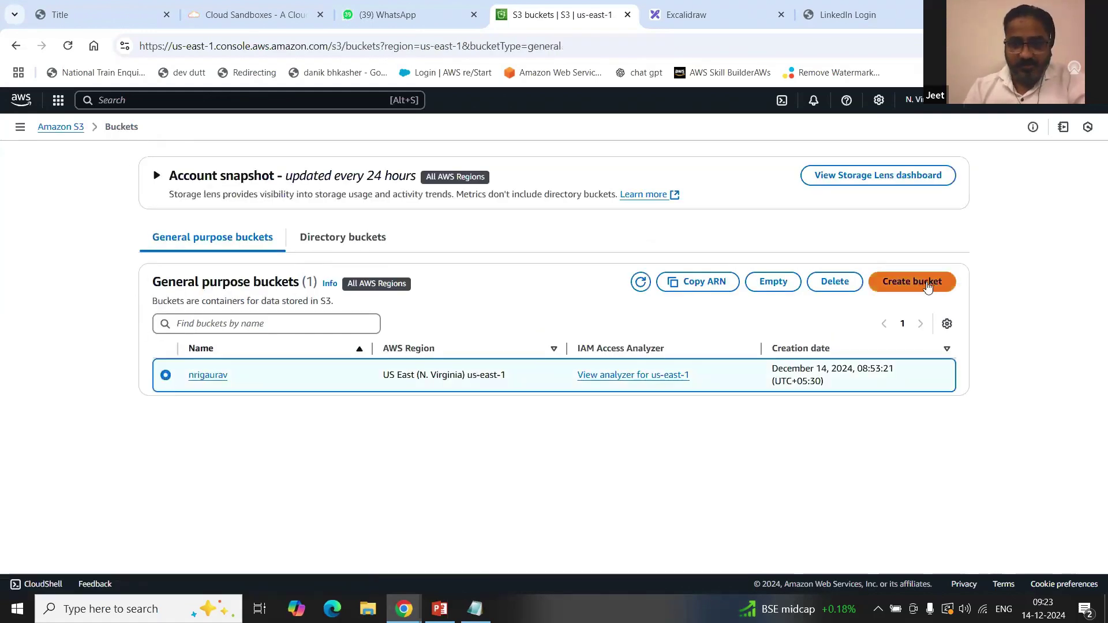
pyautogui.click(847, 283)
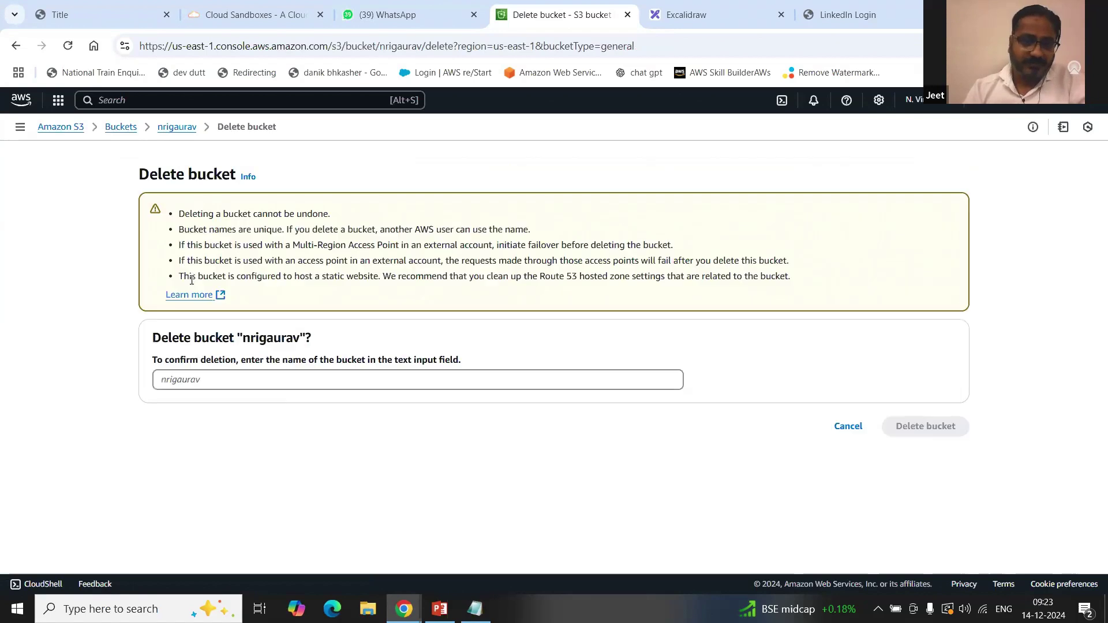
pyautogui.moveTo(244, 340); pyautogui.dragTo(301, 339)
pyautogui.hotkey('ctrl', 'c')
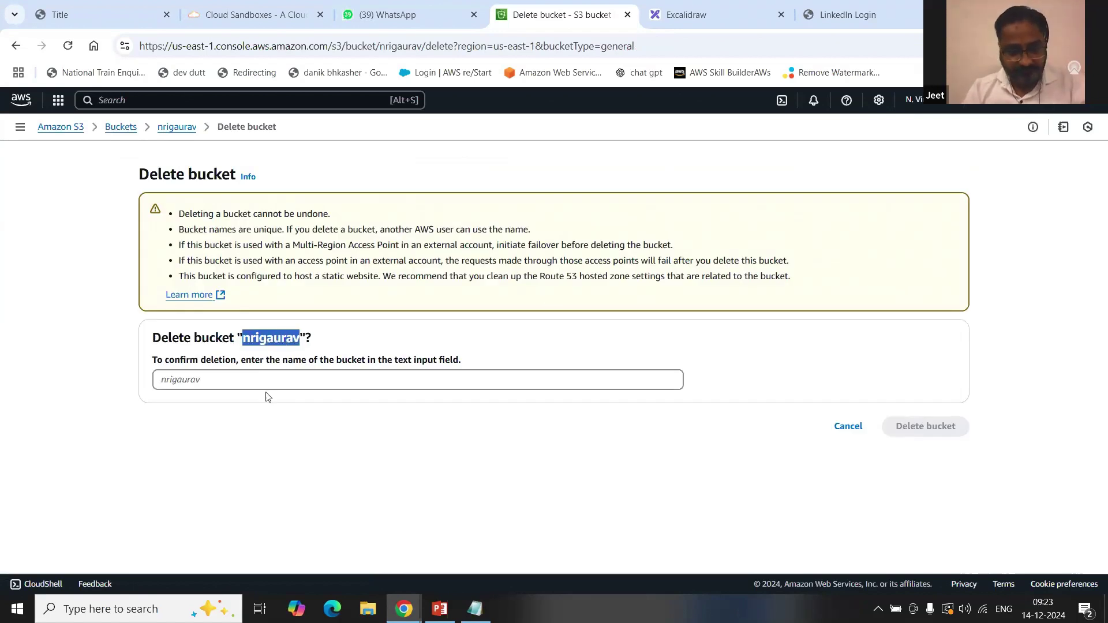
pyautogui.click(274, 379)
pyautogui.hotkey('ctrl', 'v')
pyautogui.click(910, 426)
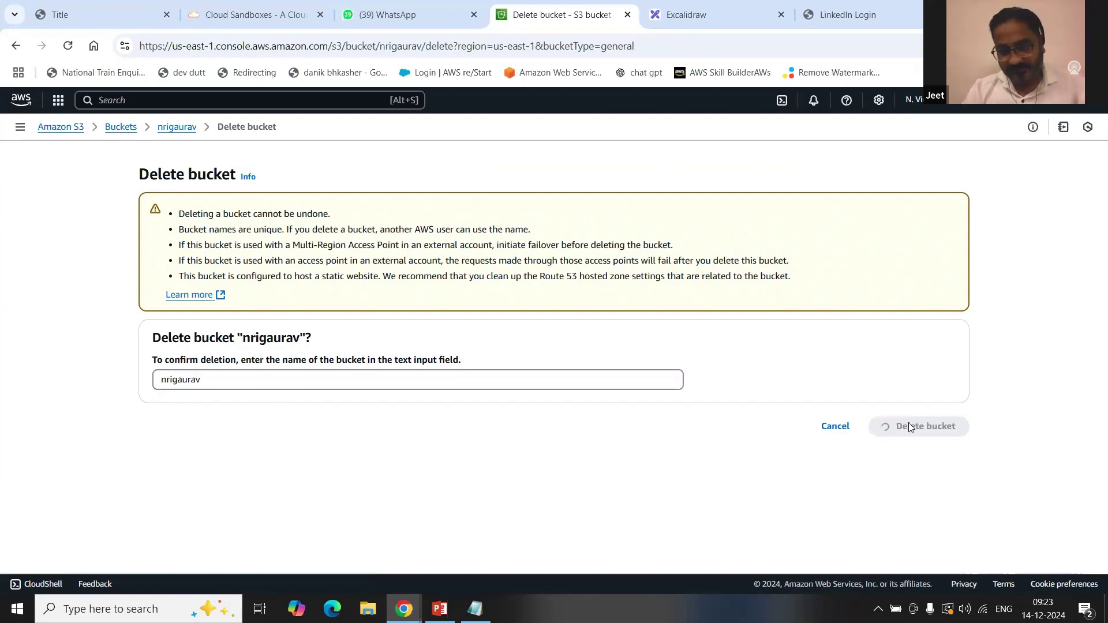